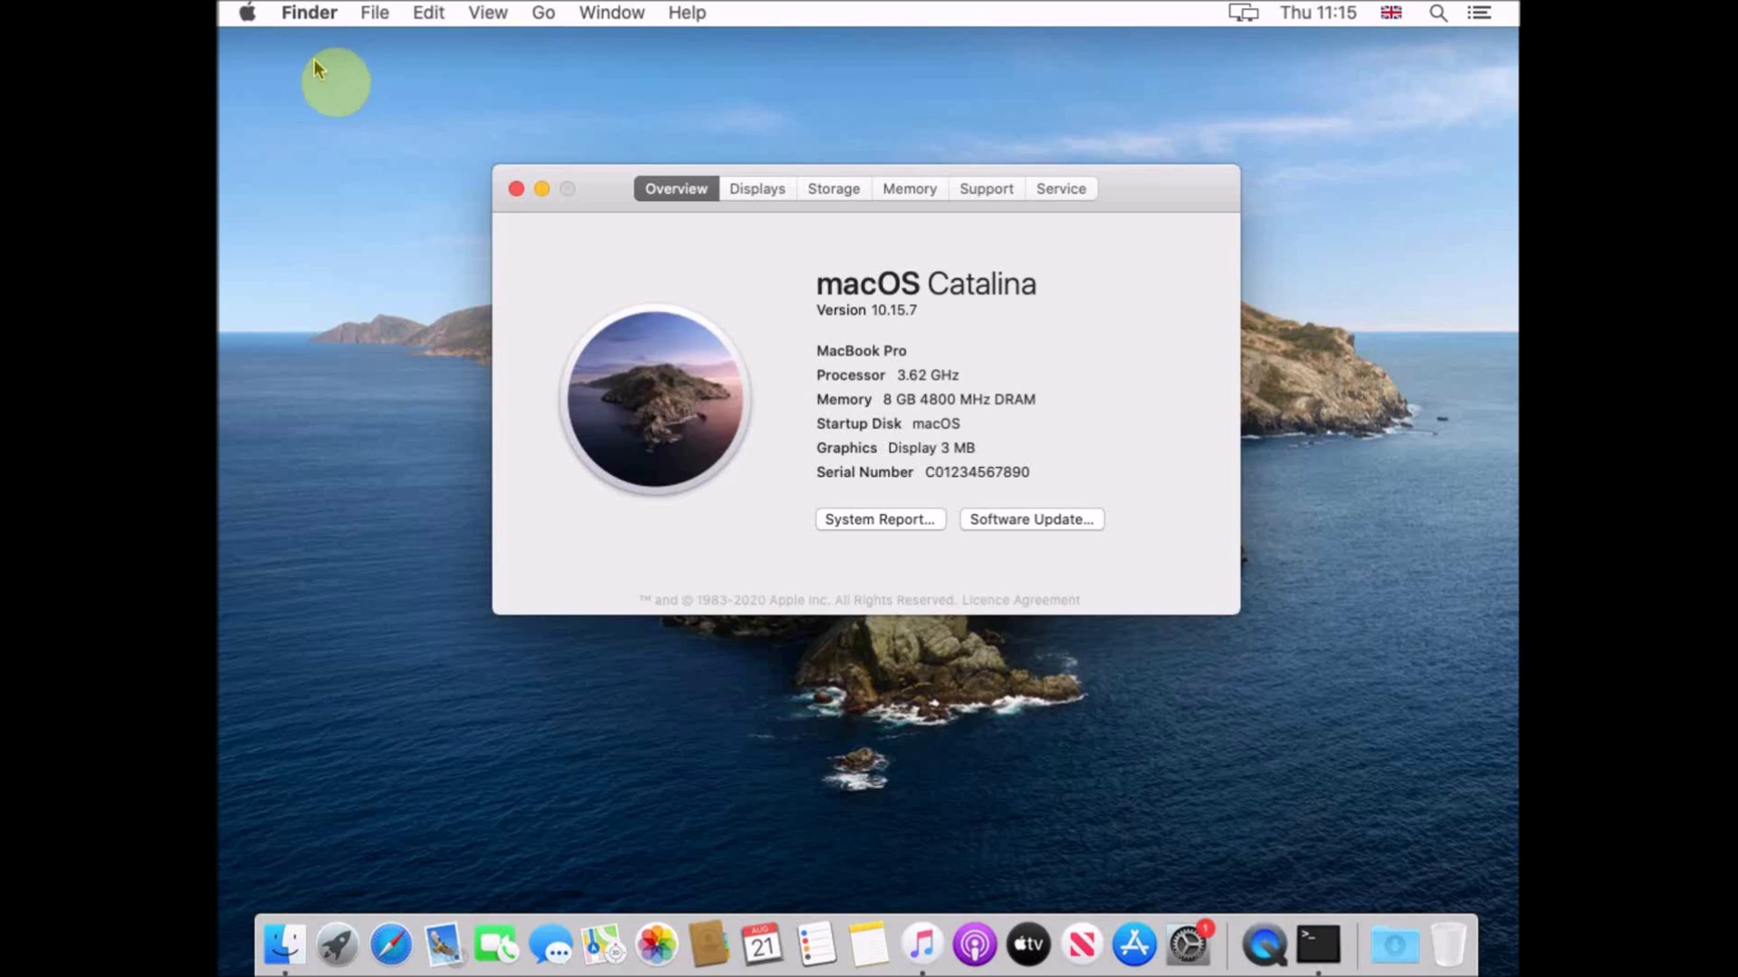
- Close the macOS overview window and set new Finder windows to show the Desktop in the Finder preferences
left_click(517, 190)
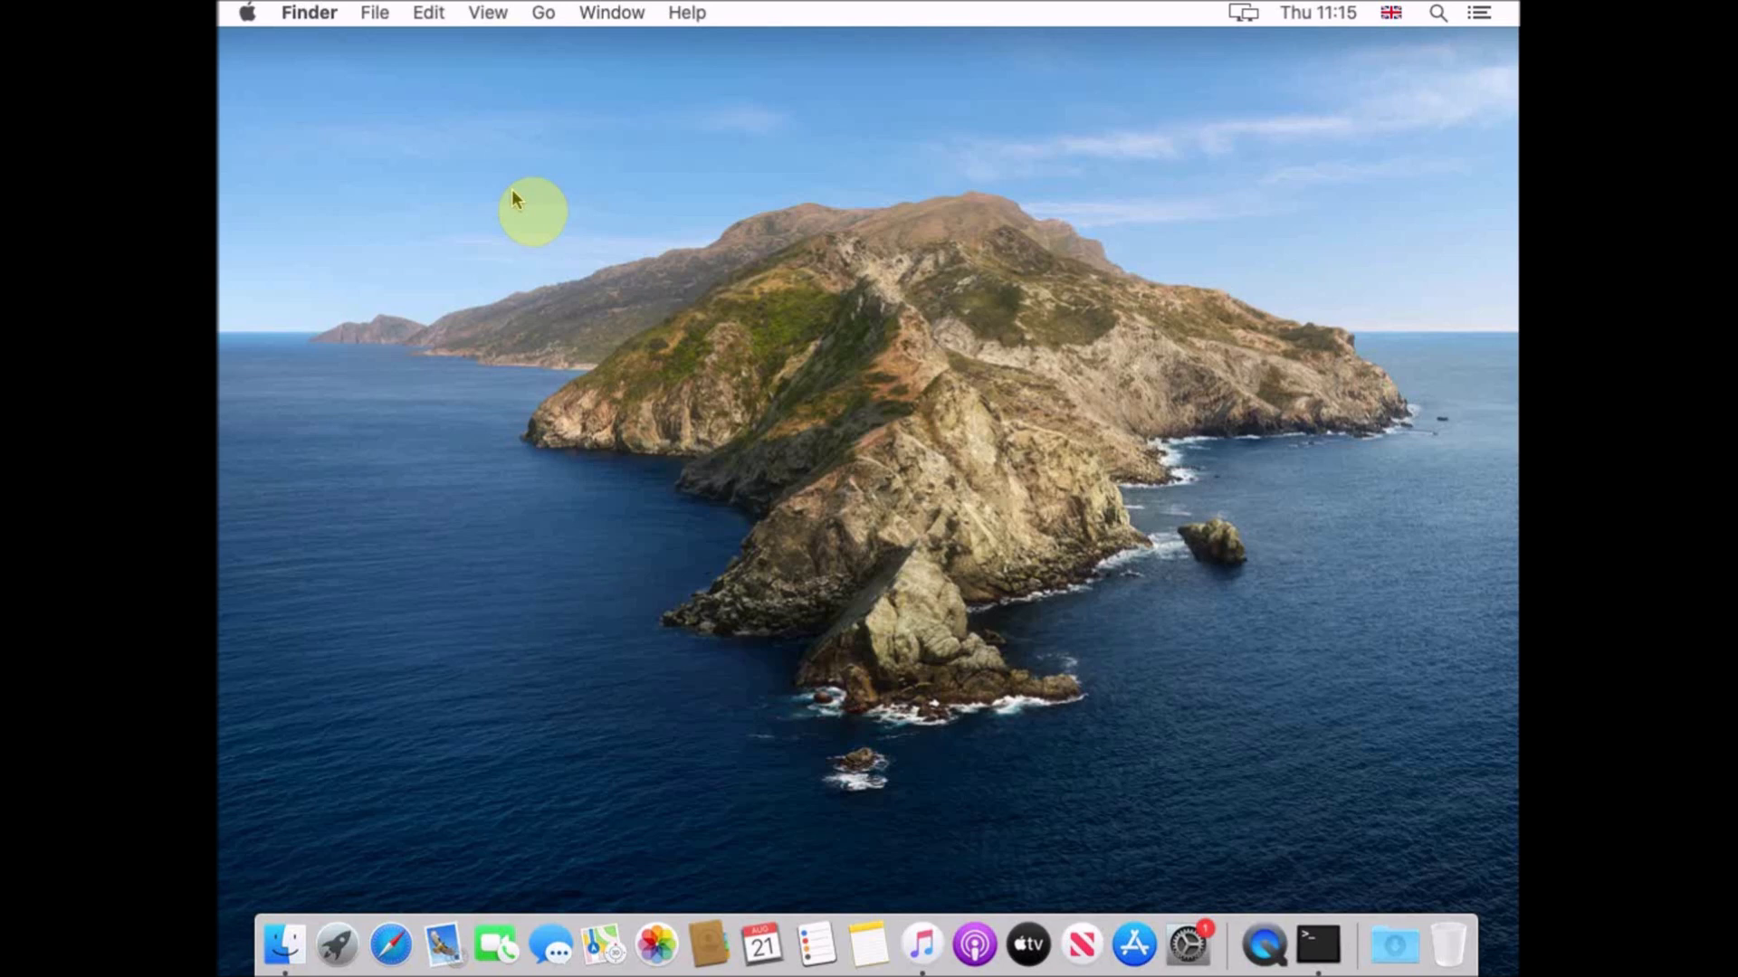
left_click(293, 958)
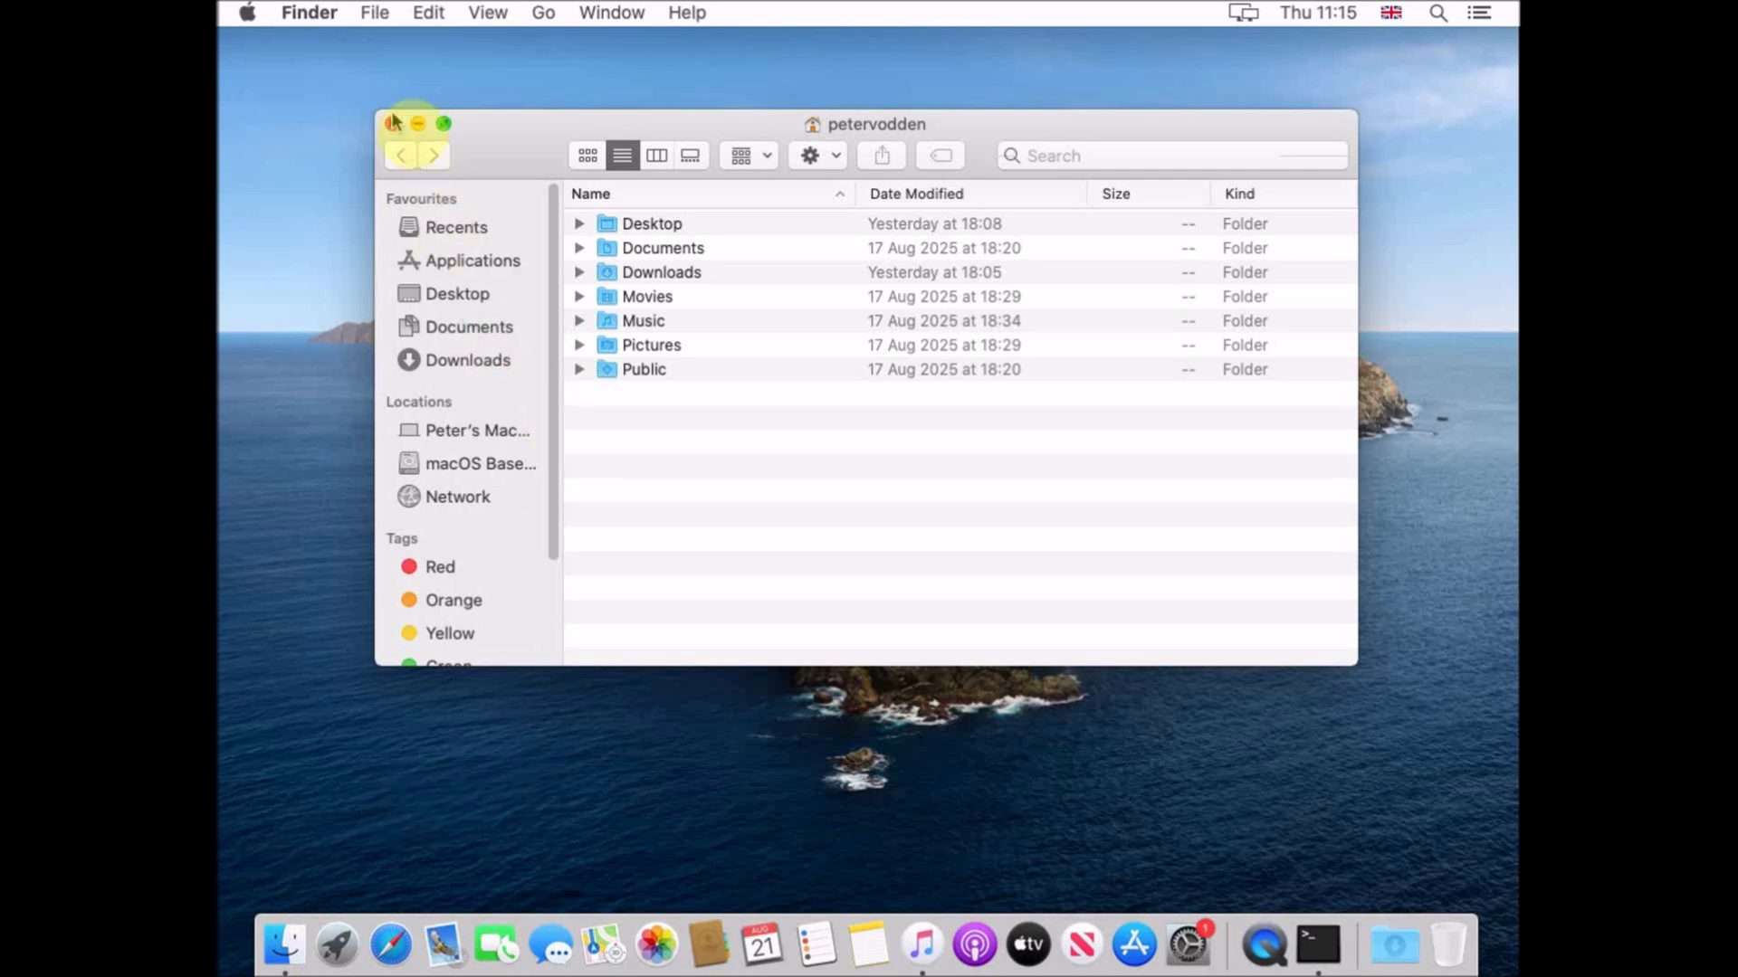
left_click(329, 18)
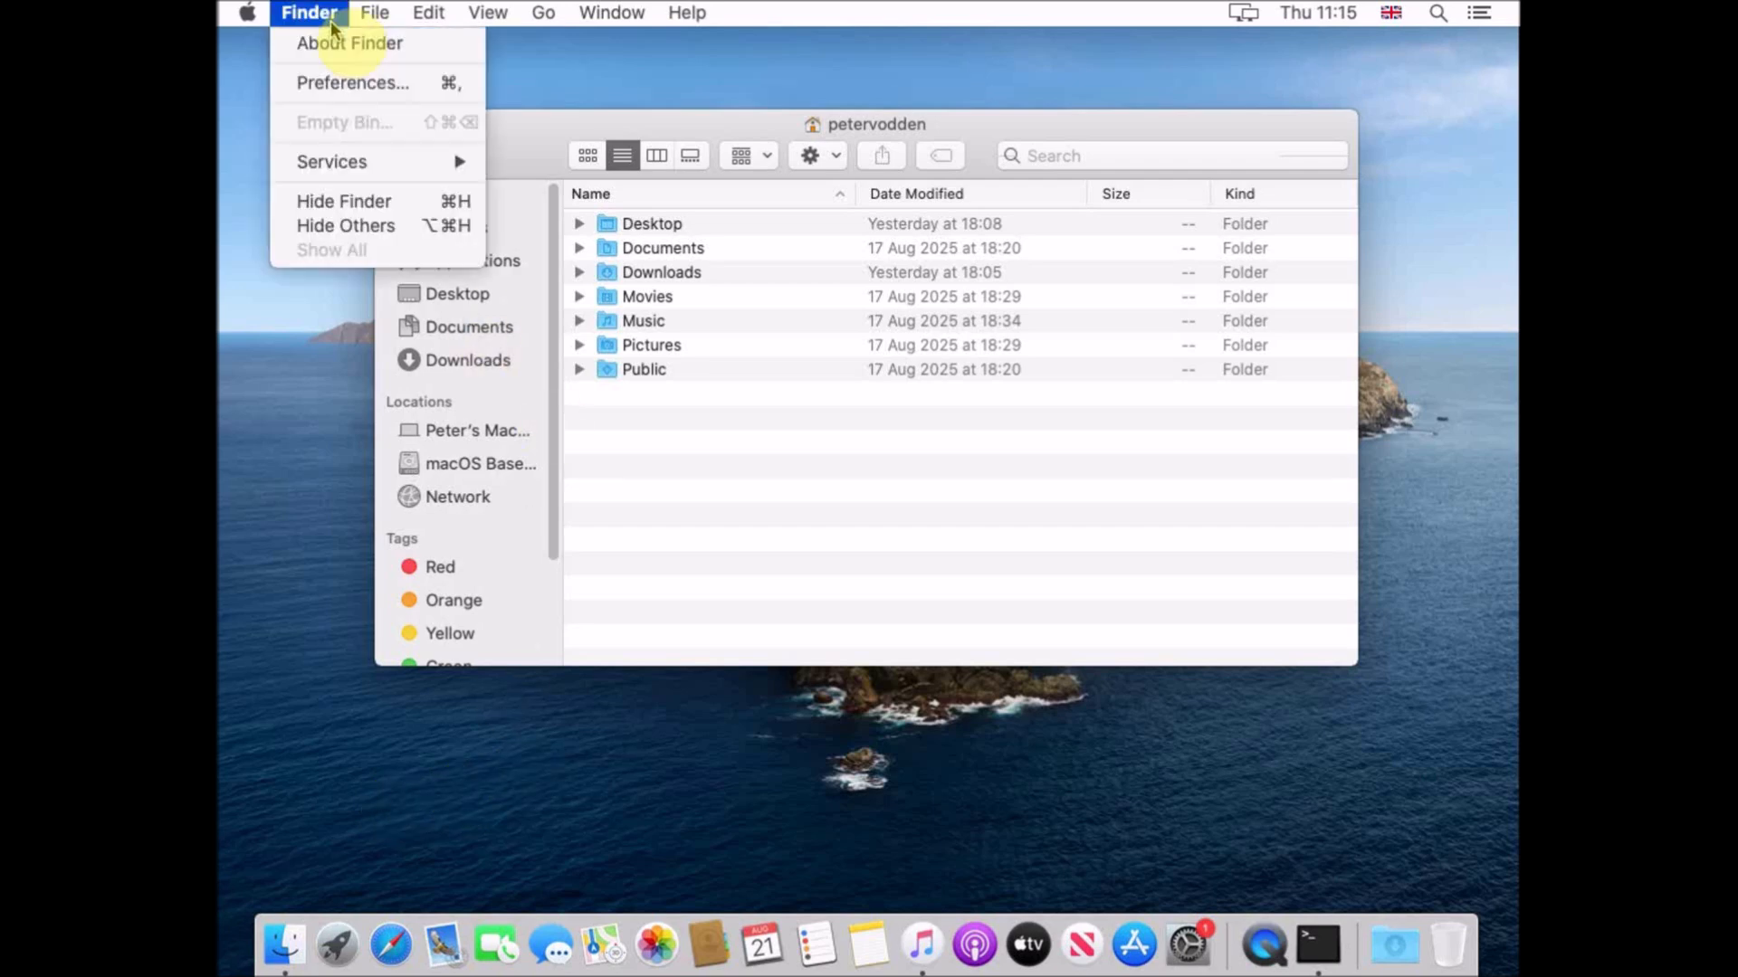
left_click(353, 86)
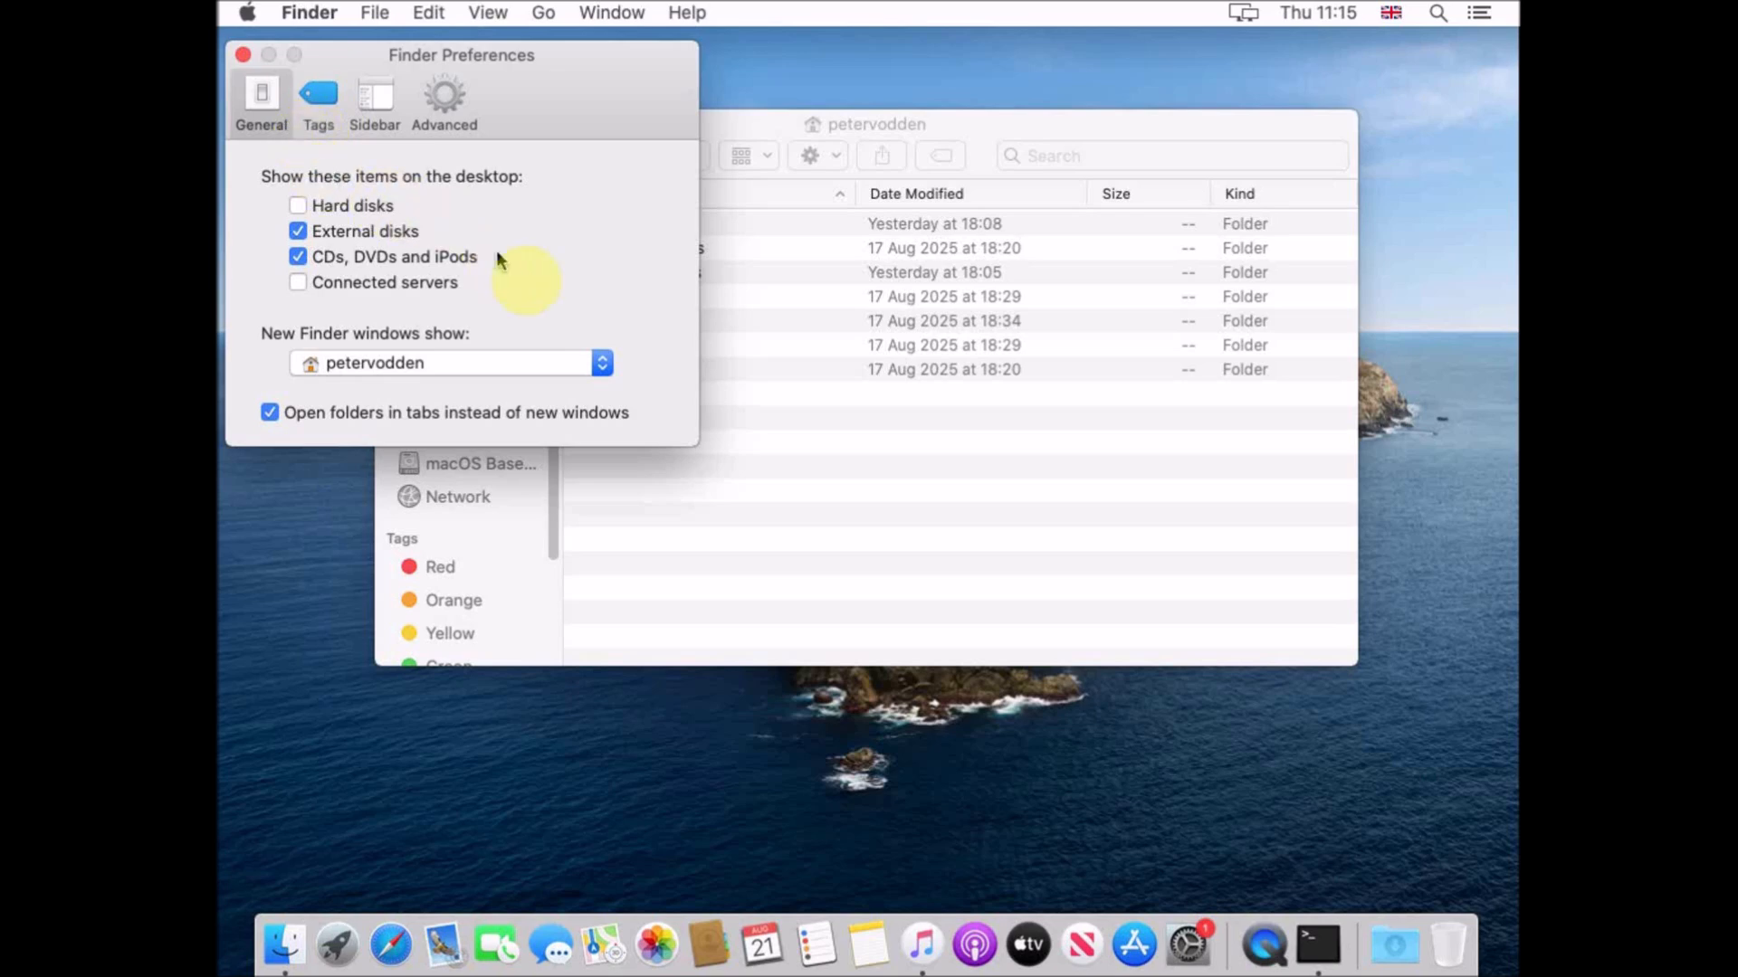
left_click(602, 363)
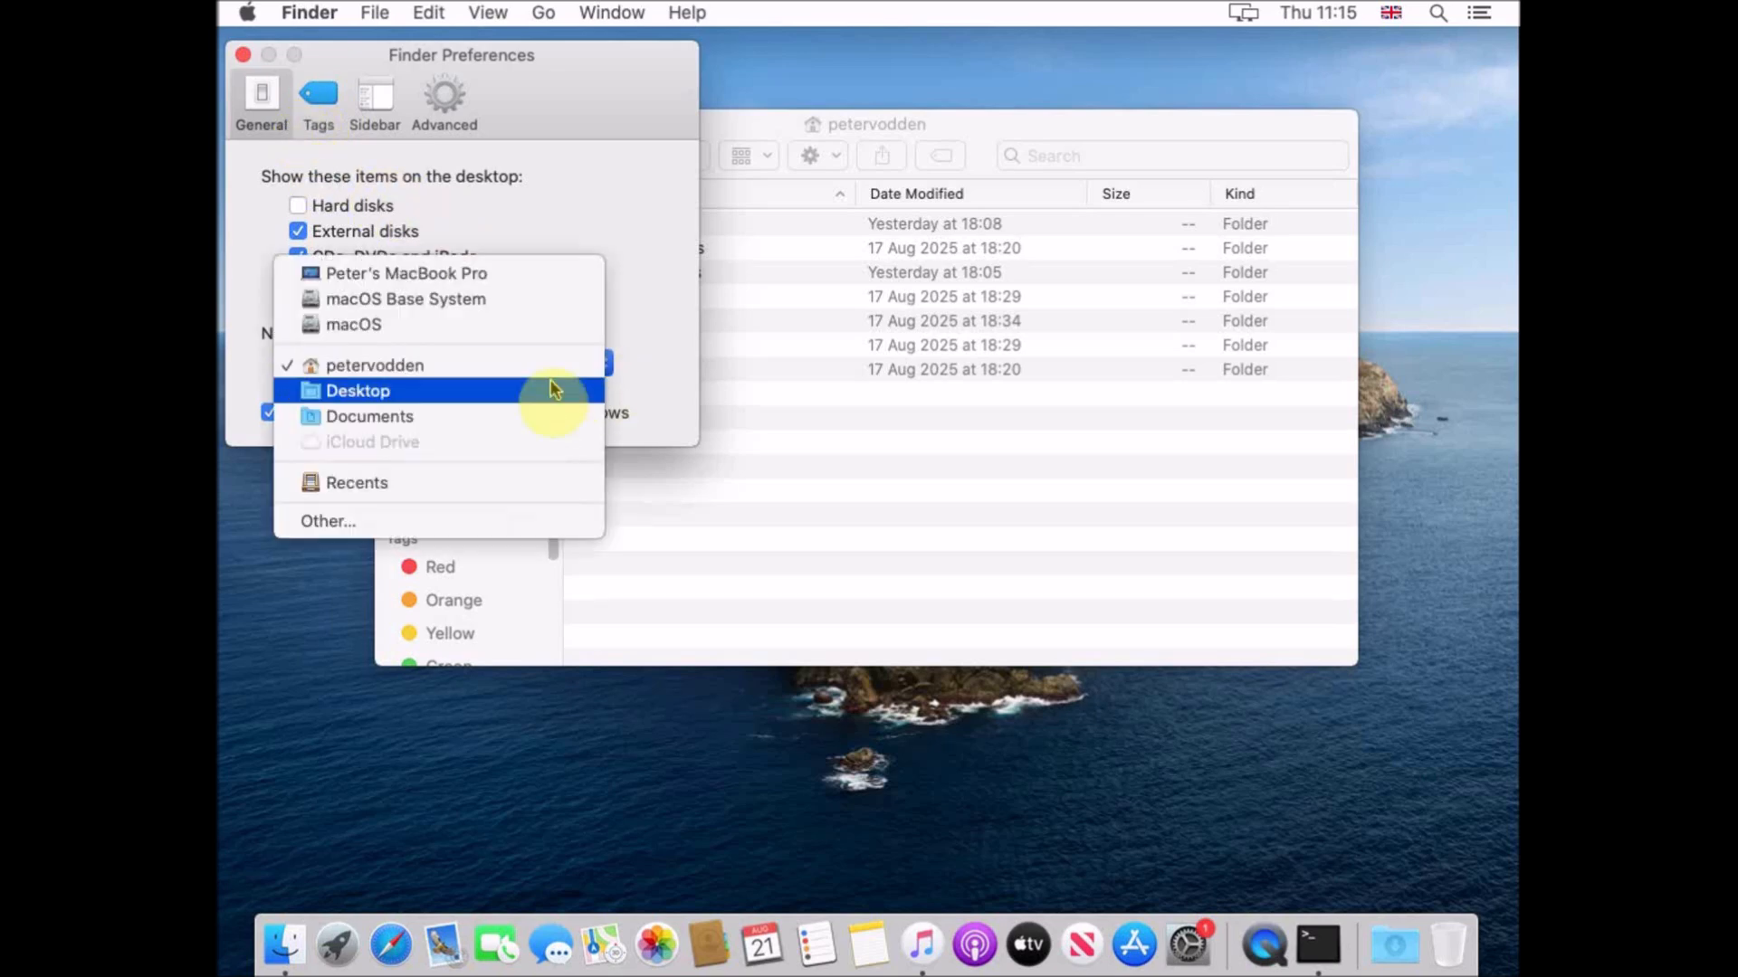
left_click(474, 400)
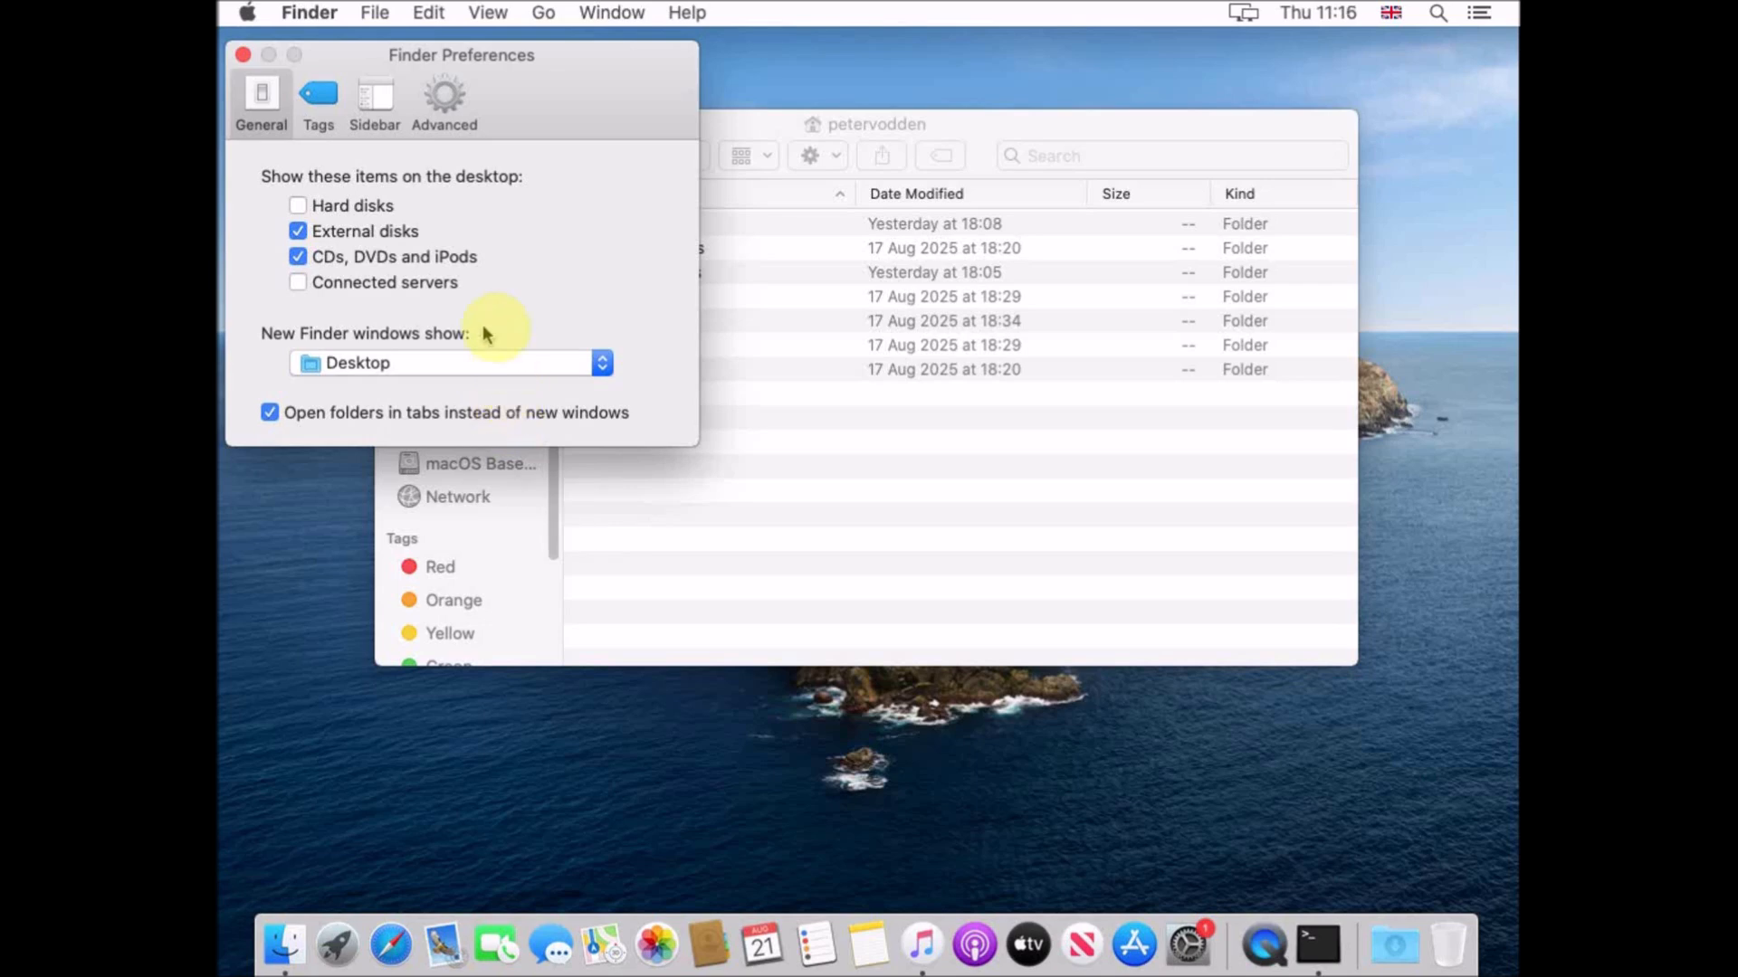
- Add Music to the Finder sidebar favourites and enable showing all filename extensions, closing the preferences when done
left_click(386, 114)
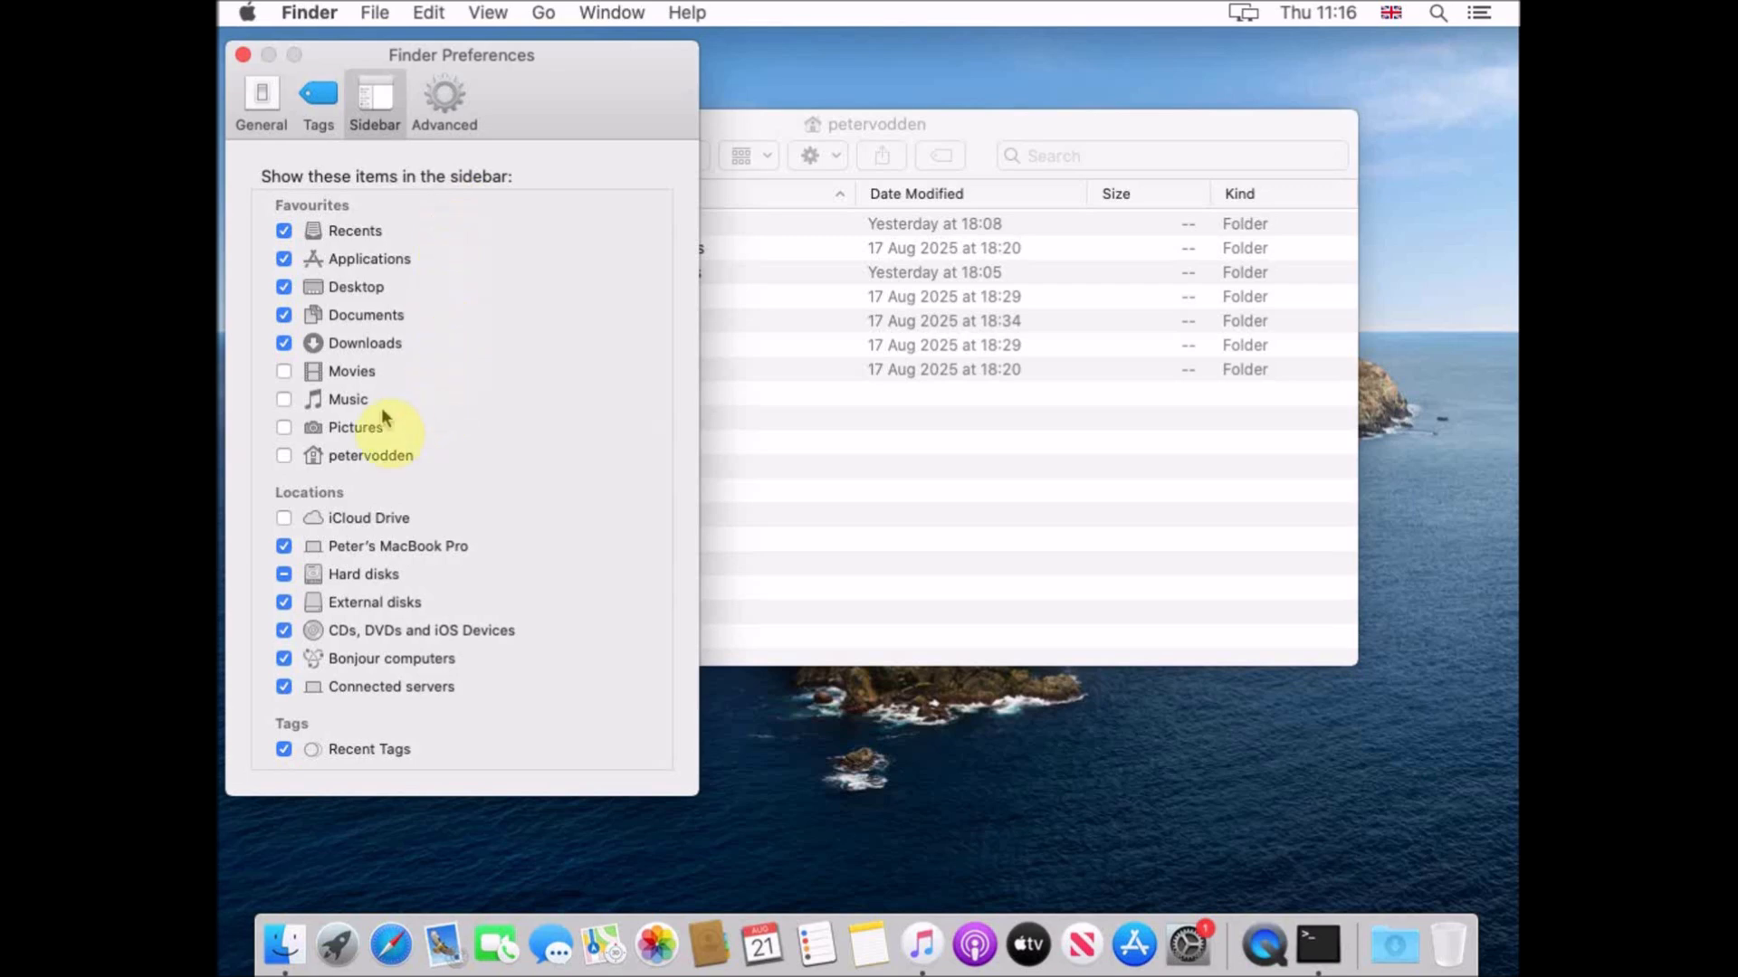
left_click(284, 400)
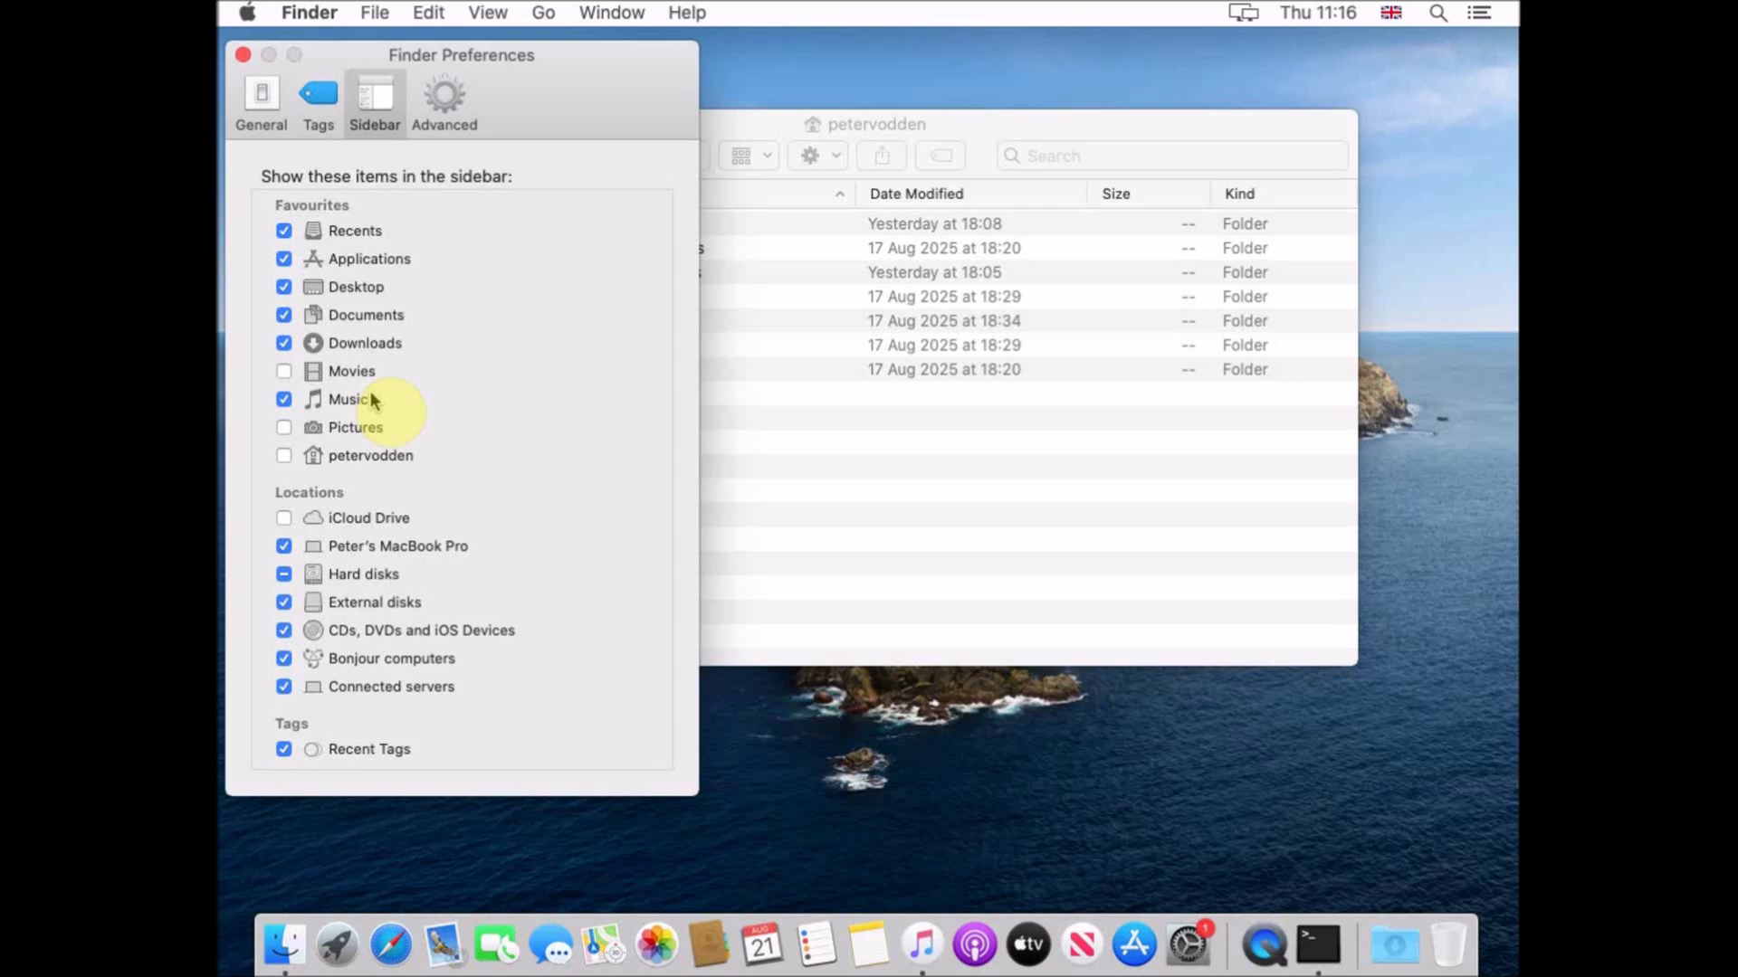
left_click(449, 110)
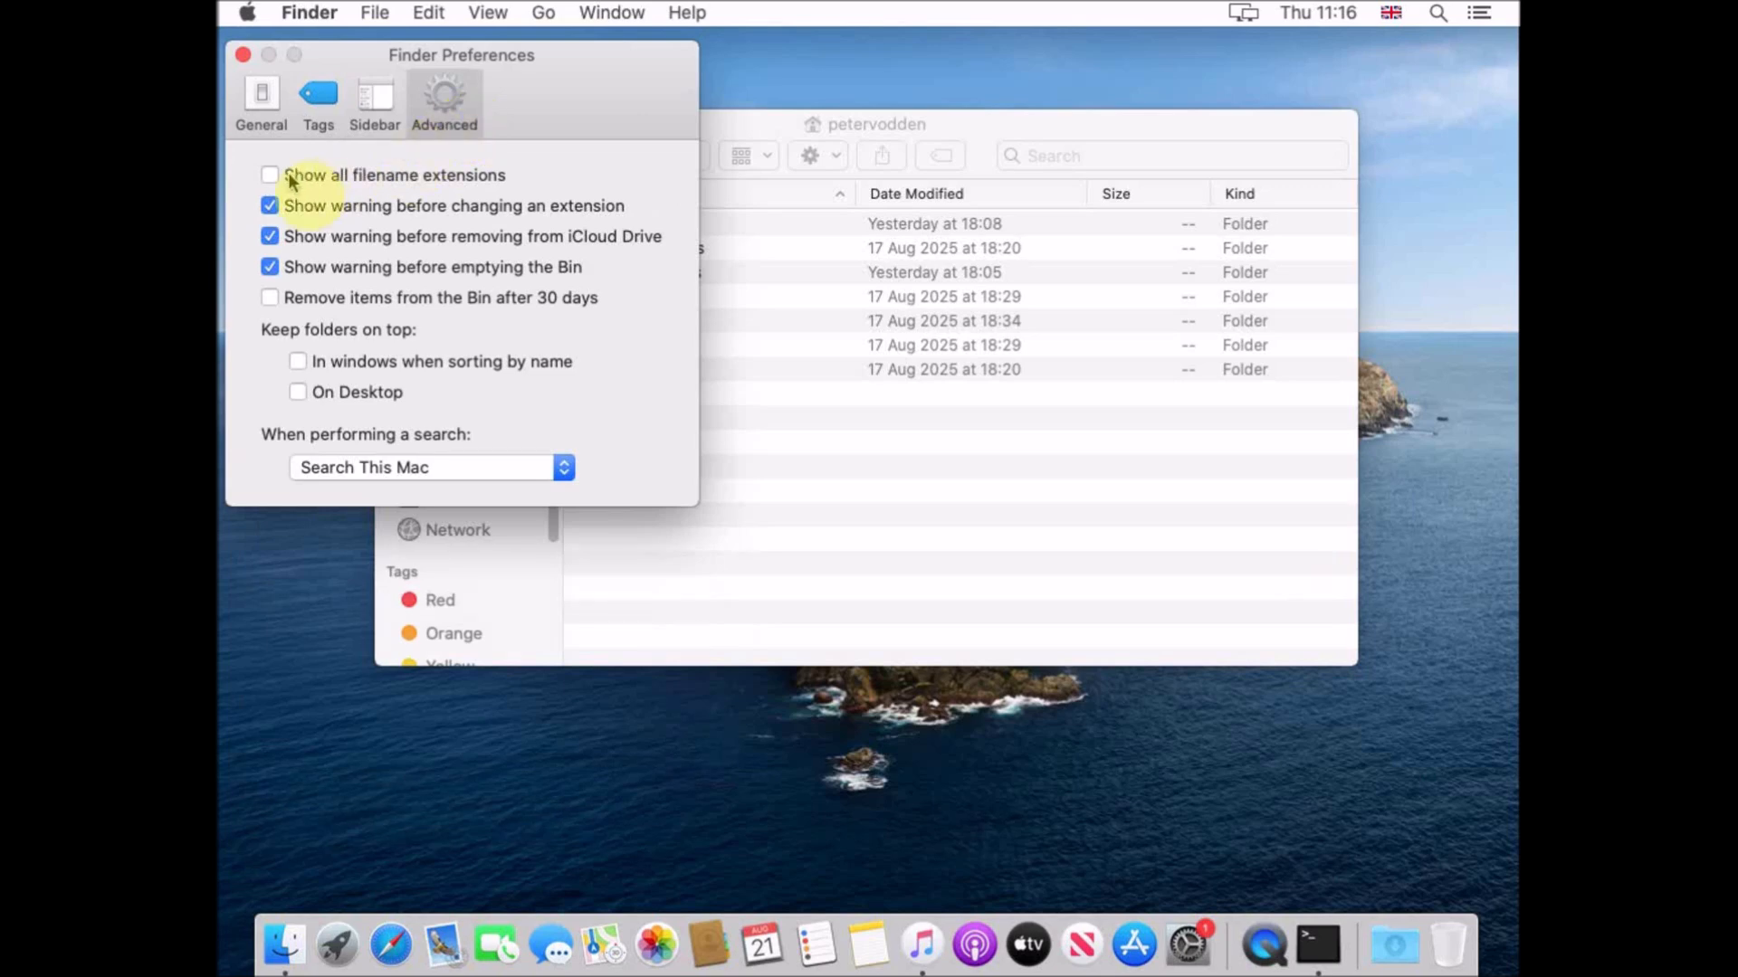
left_click(272, 177)
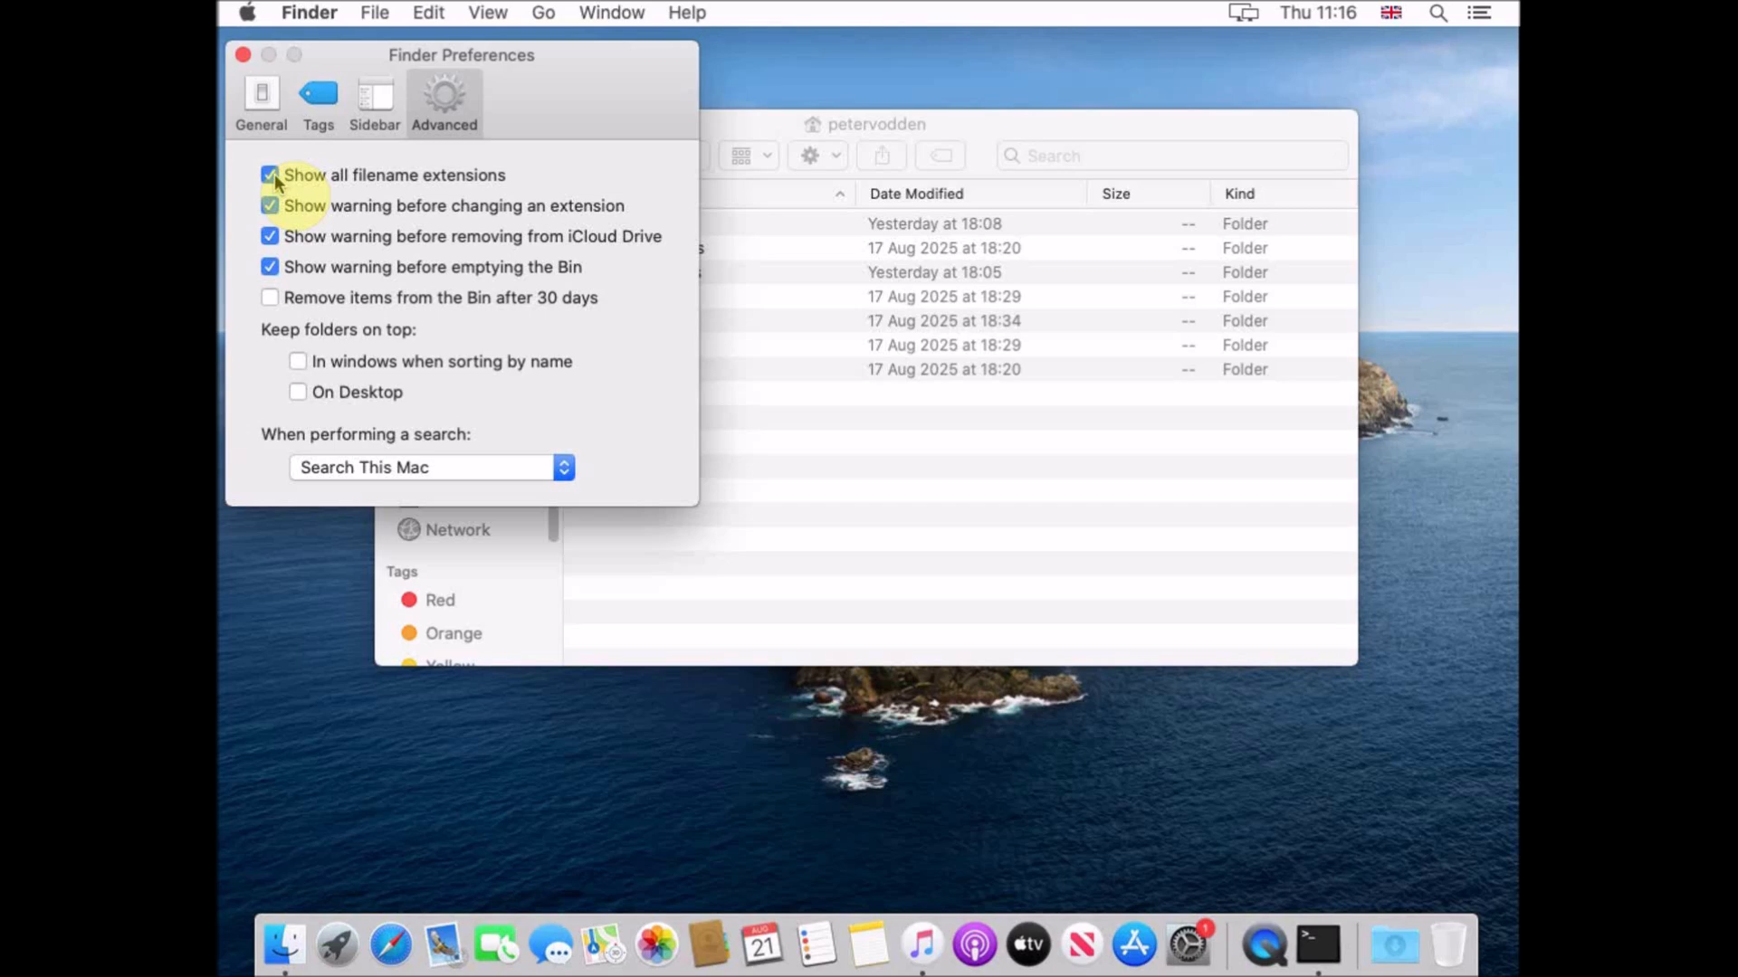
left_click(242, 56)
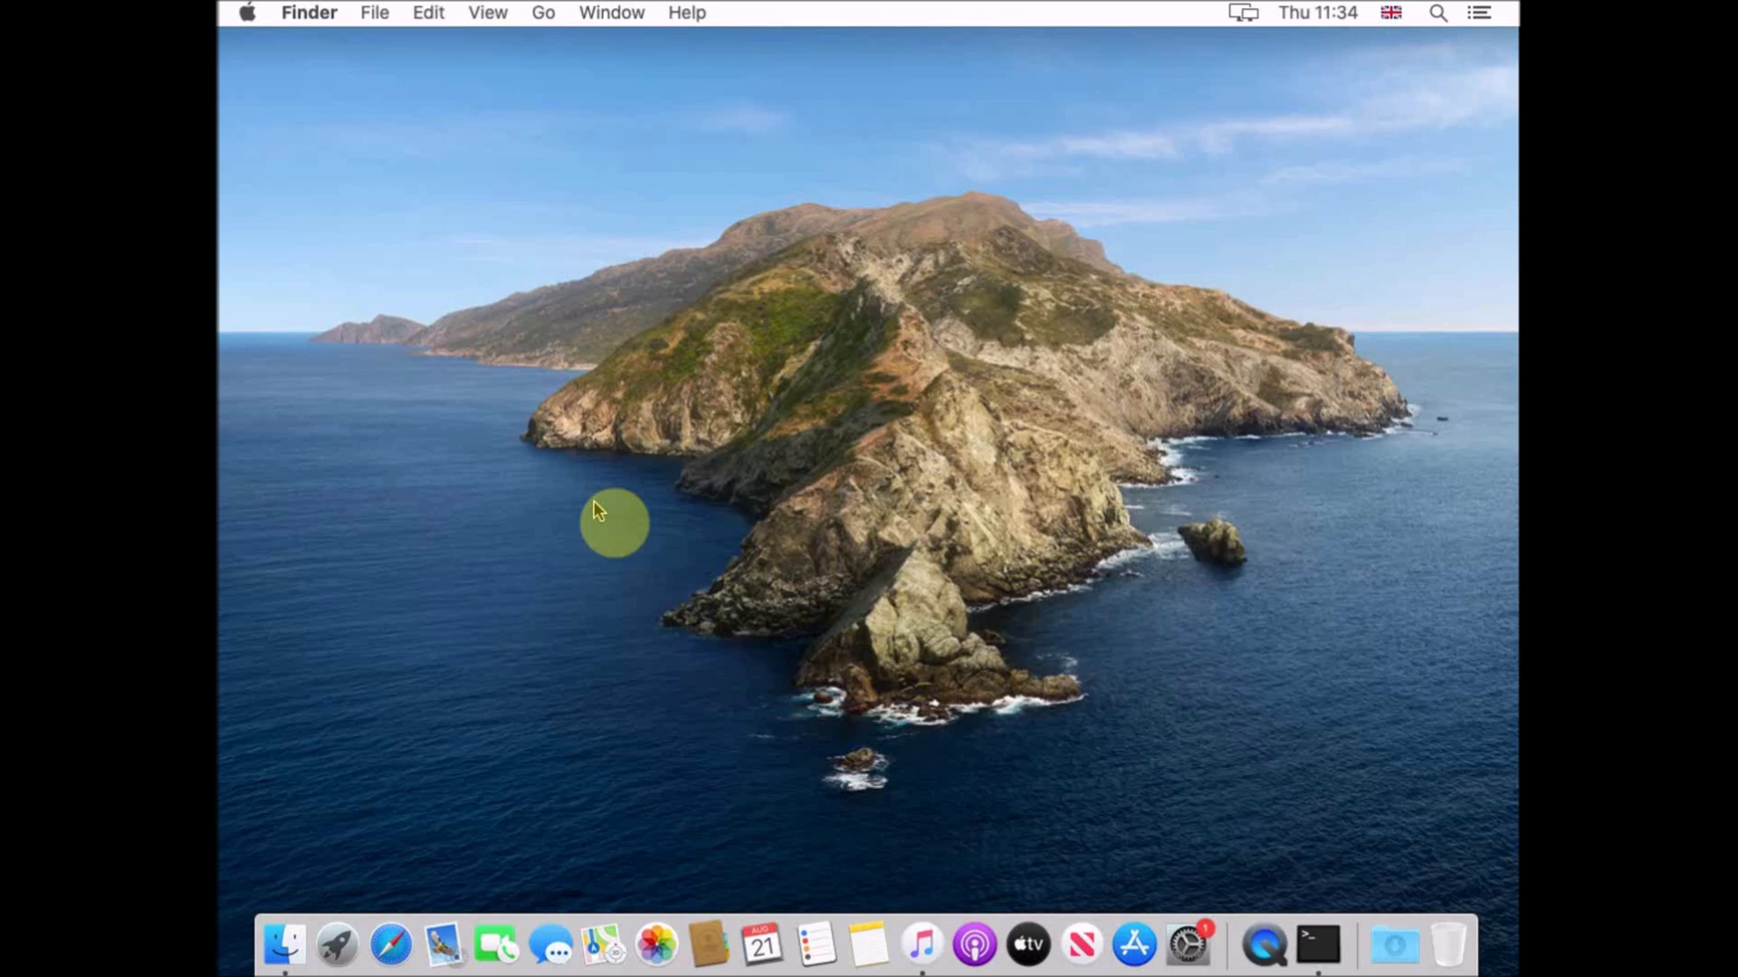
- Show the Desktop in a Finder window in icon view and create a folder named "Folk Rock Collection" there
left_click(287, 946)
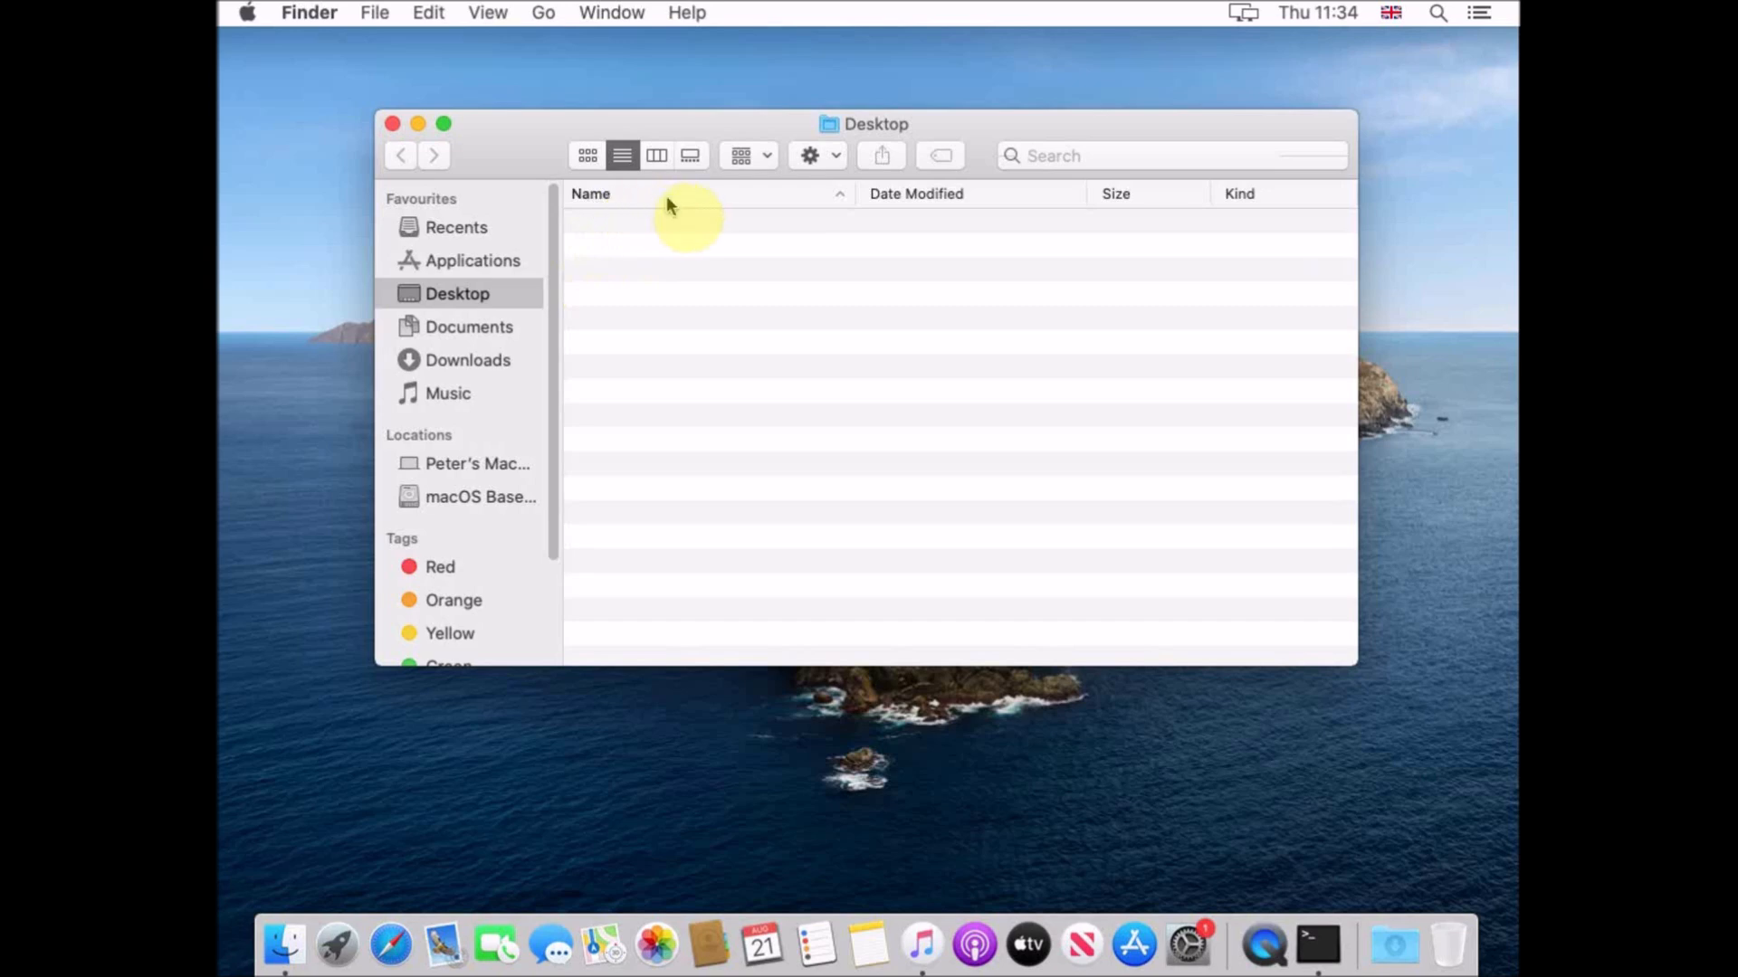
left_click(586, 155)
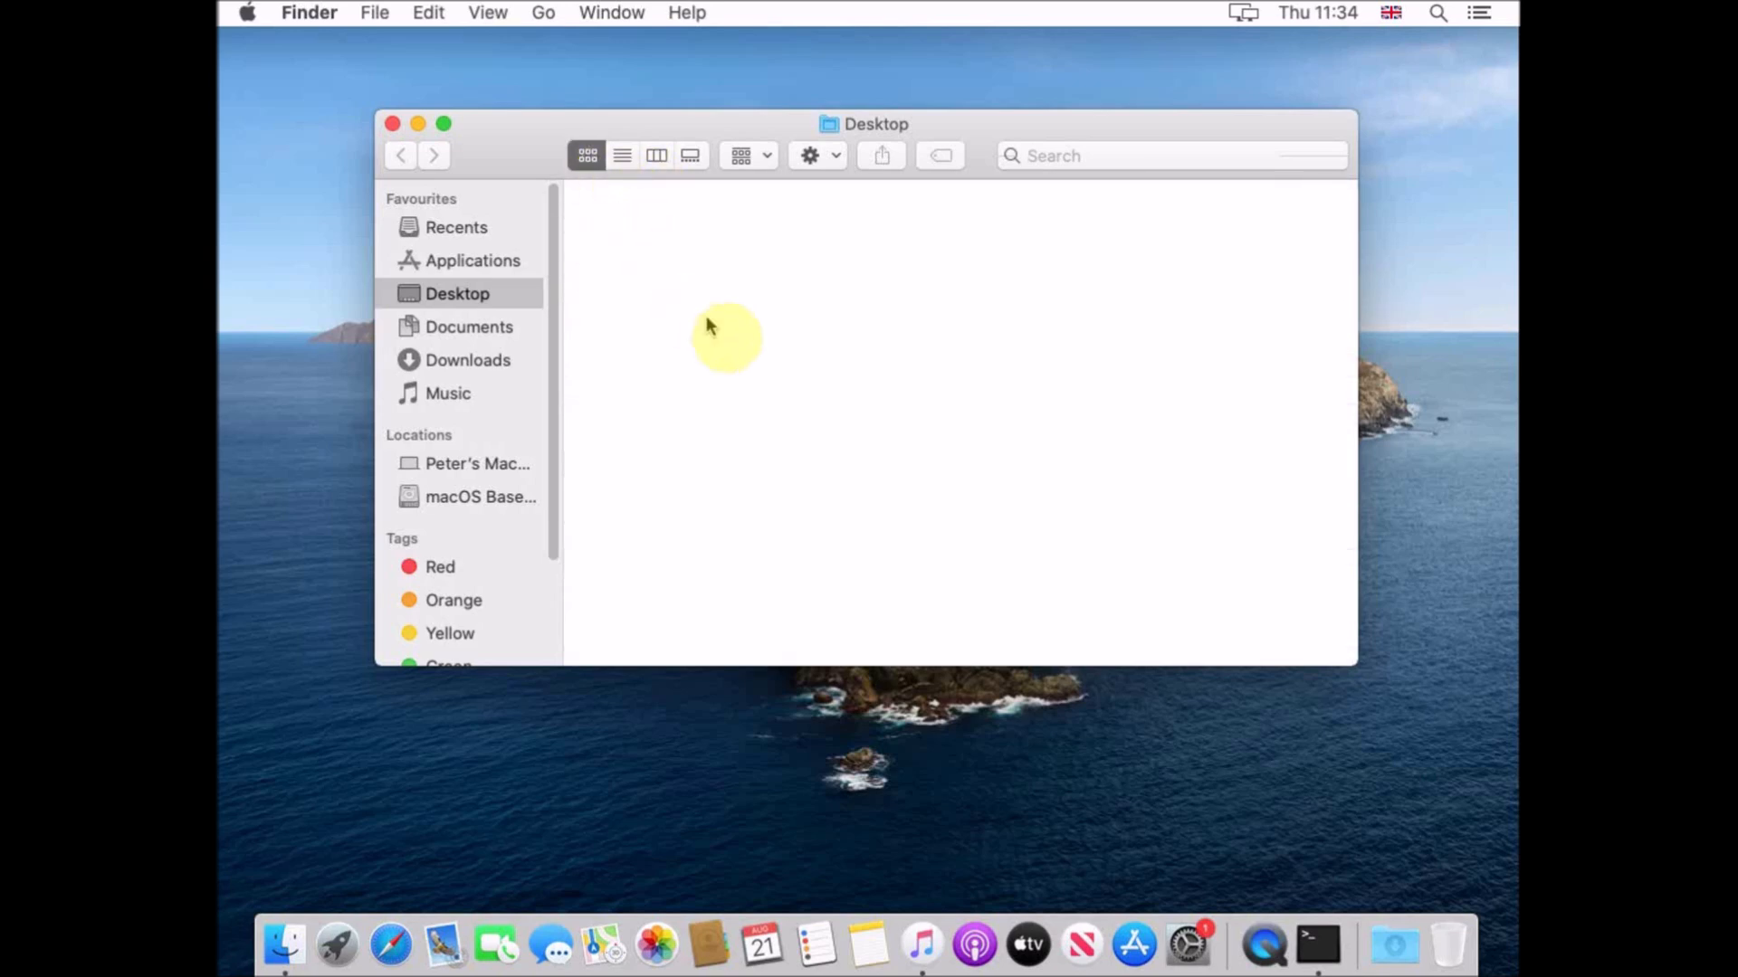
right_click(775, 292)
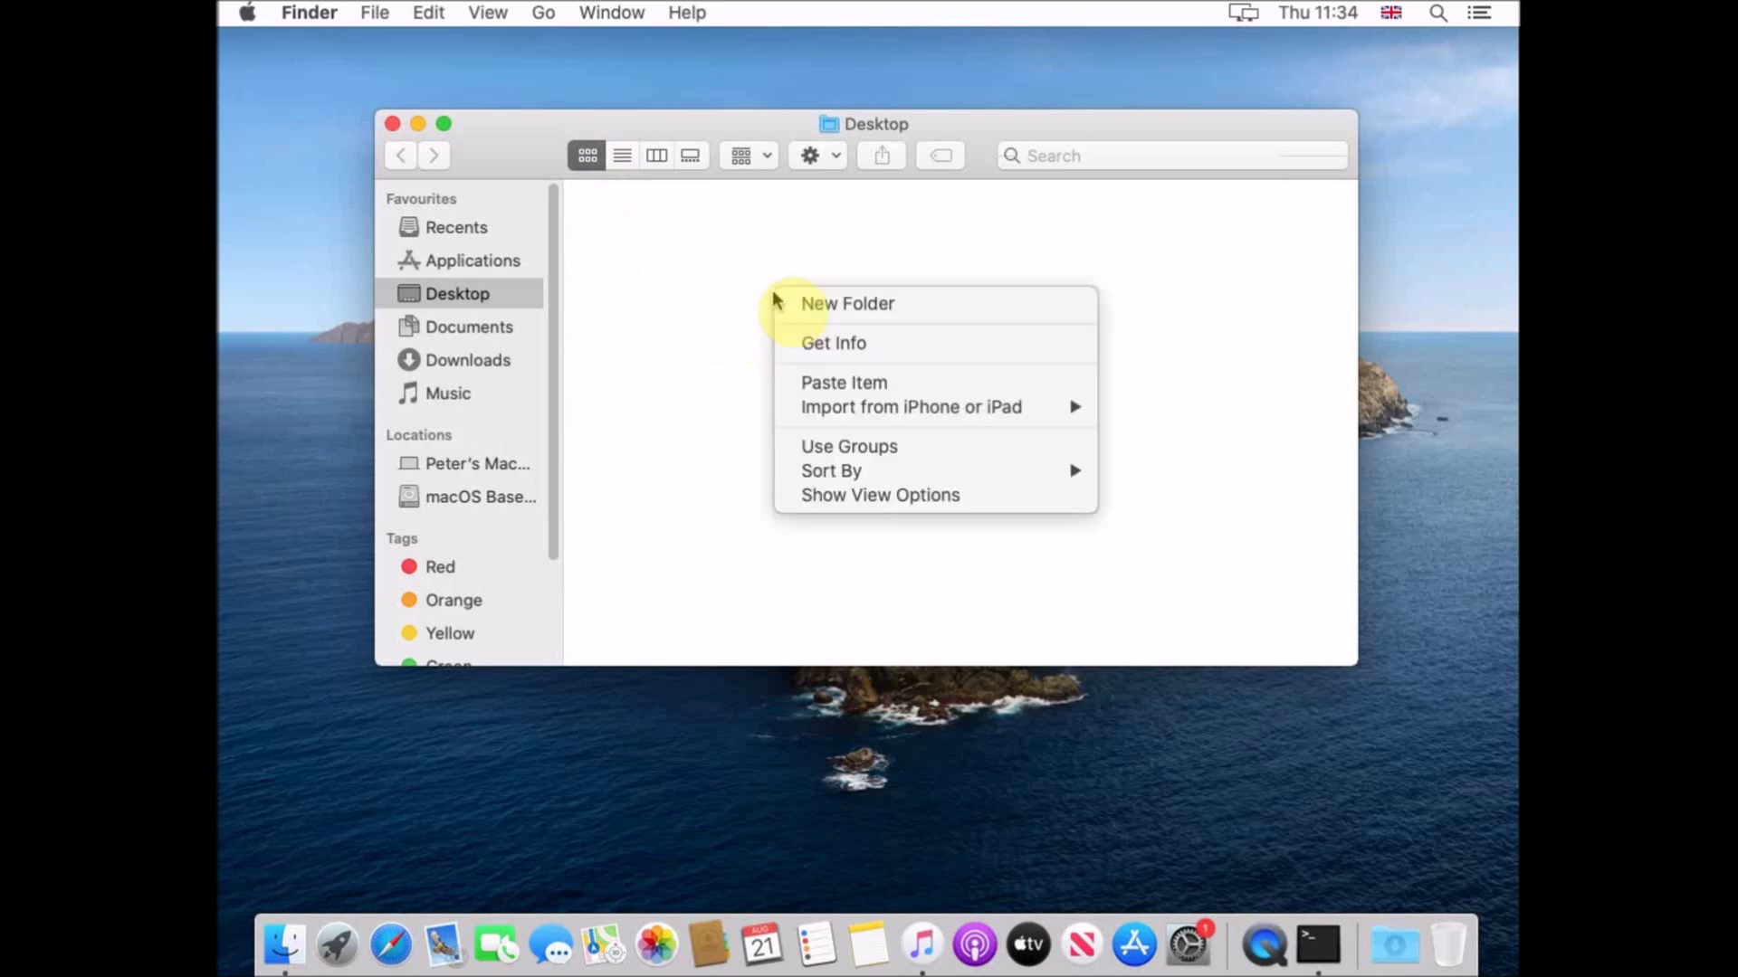
left_click(838, 306)
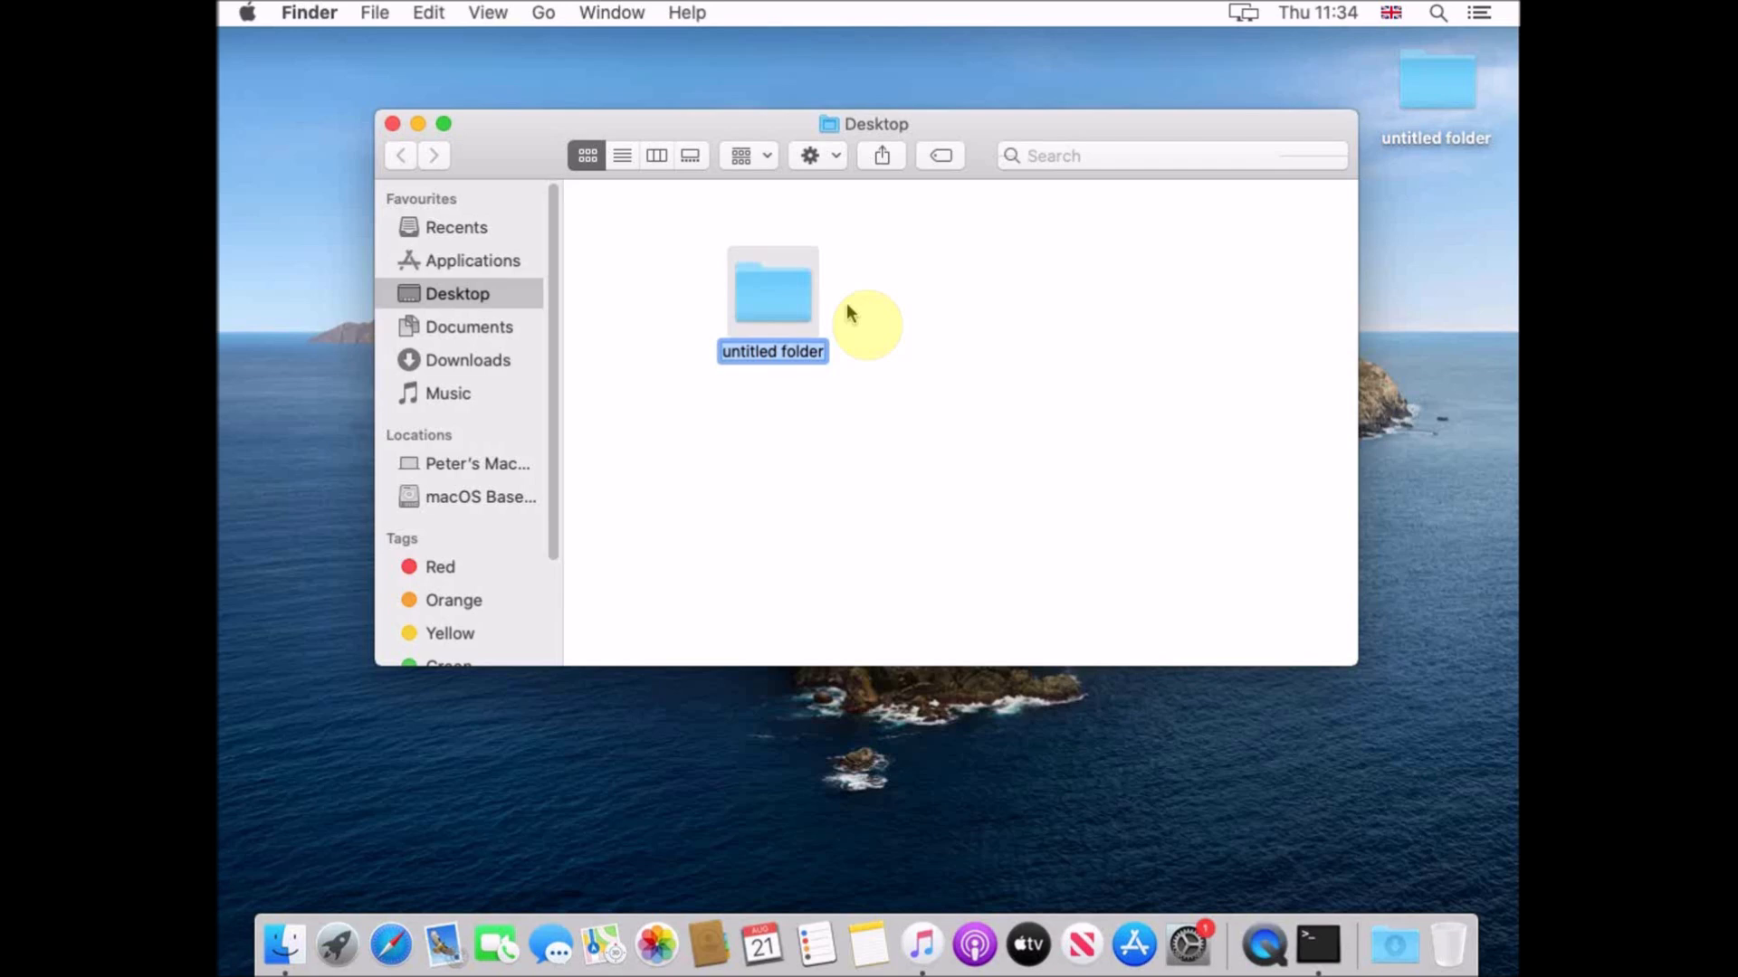
type("Folk Rock Collection")
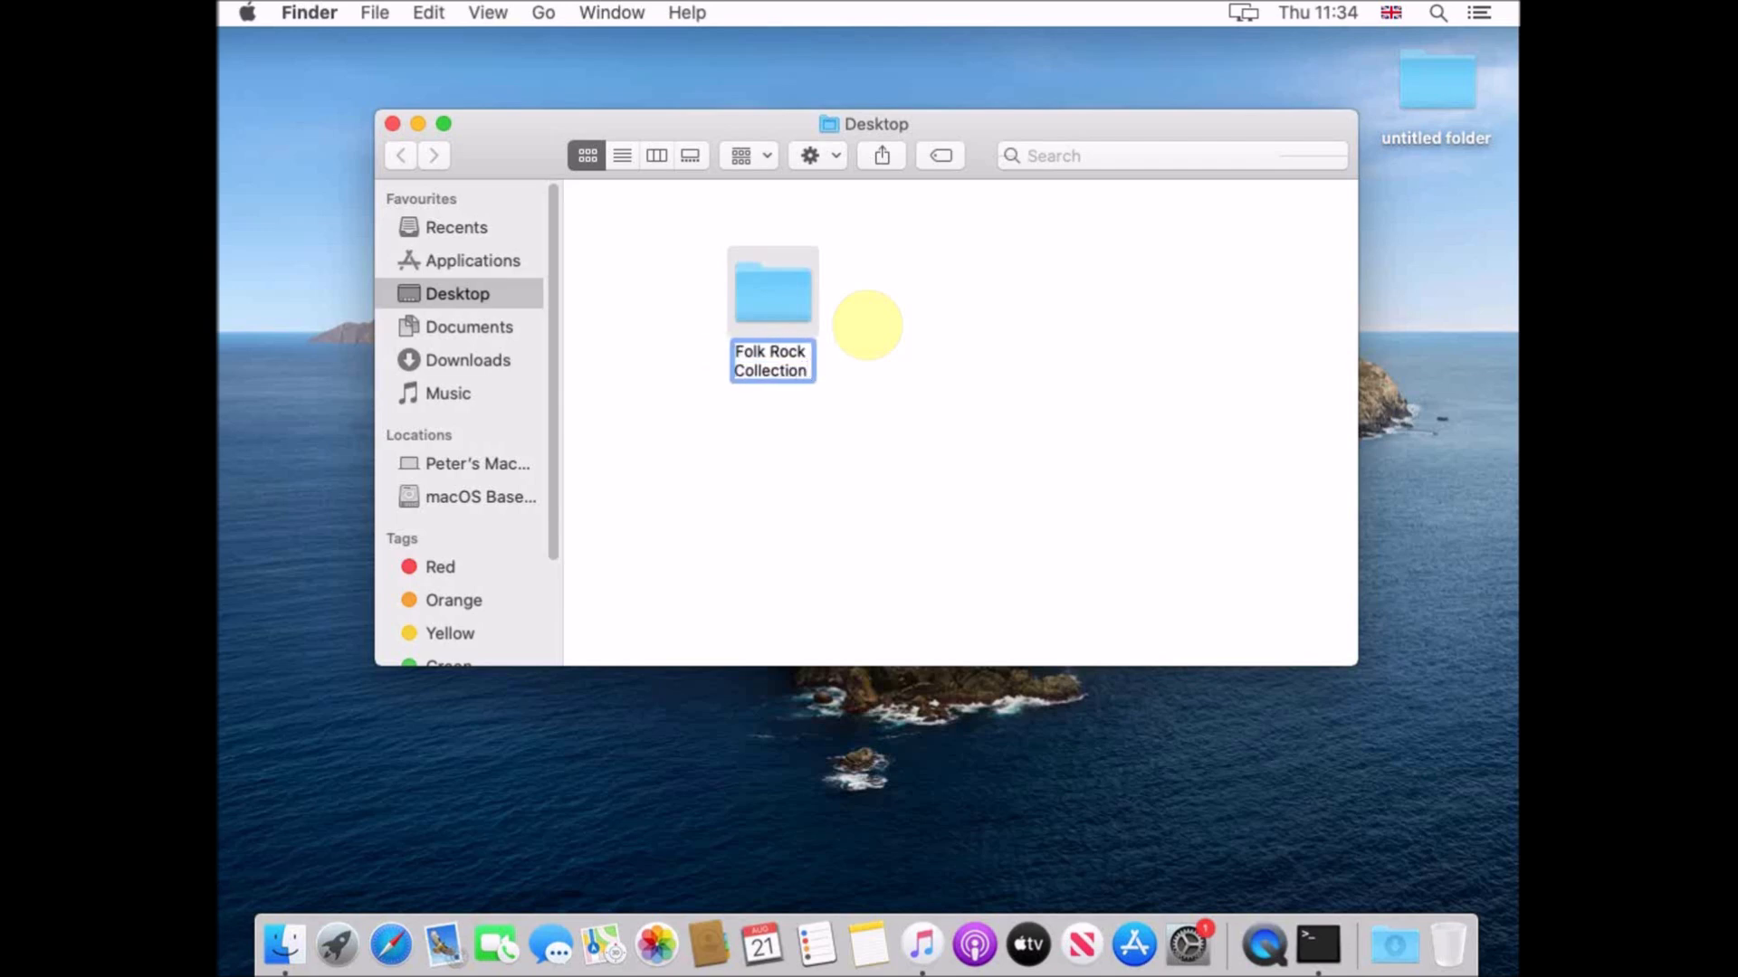
key("Return")
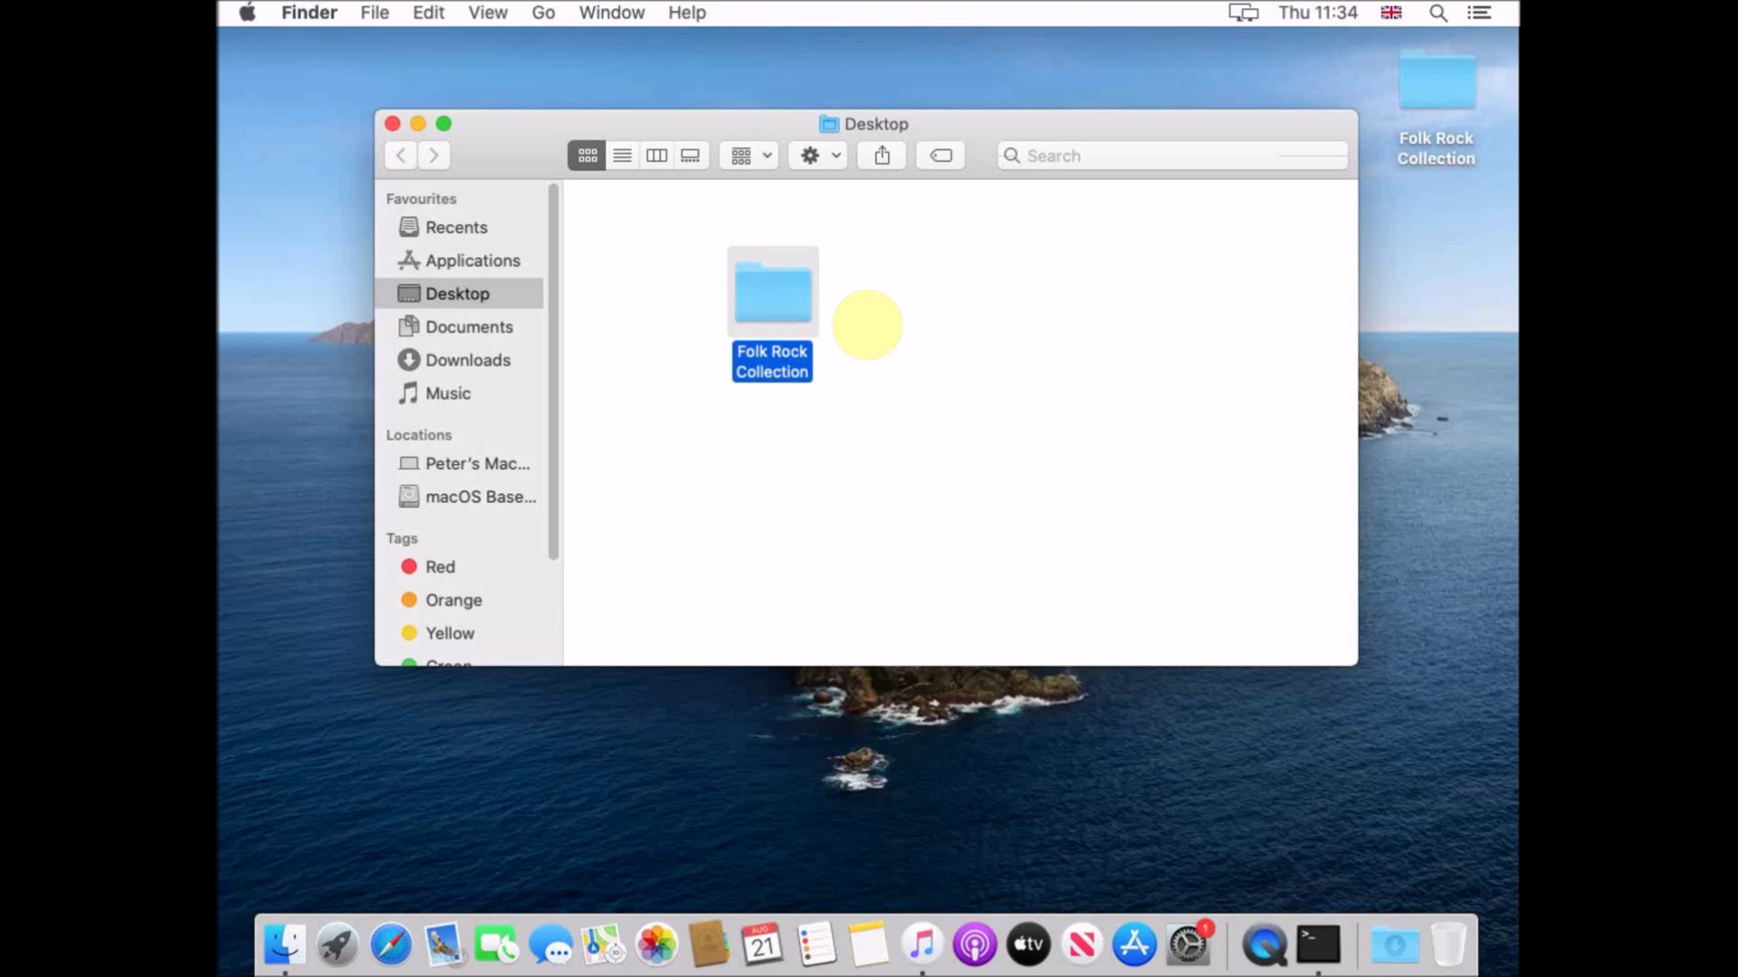
- Create a second Desktop folder named "Classic Rock Collection" and rearrange both folder icons towards the window's upper-left corner
right_click(977, 299)
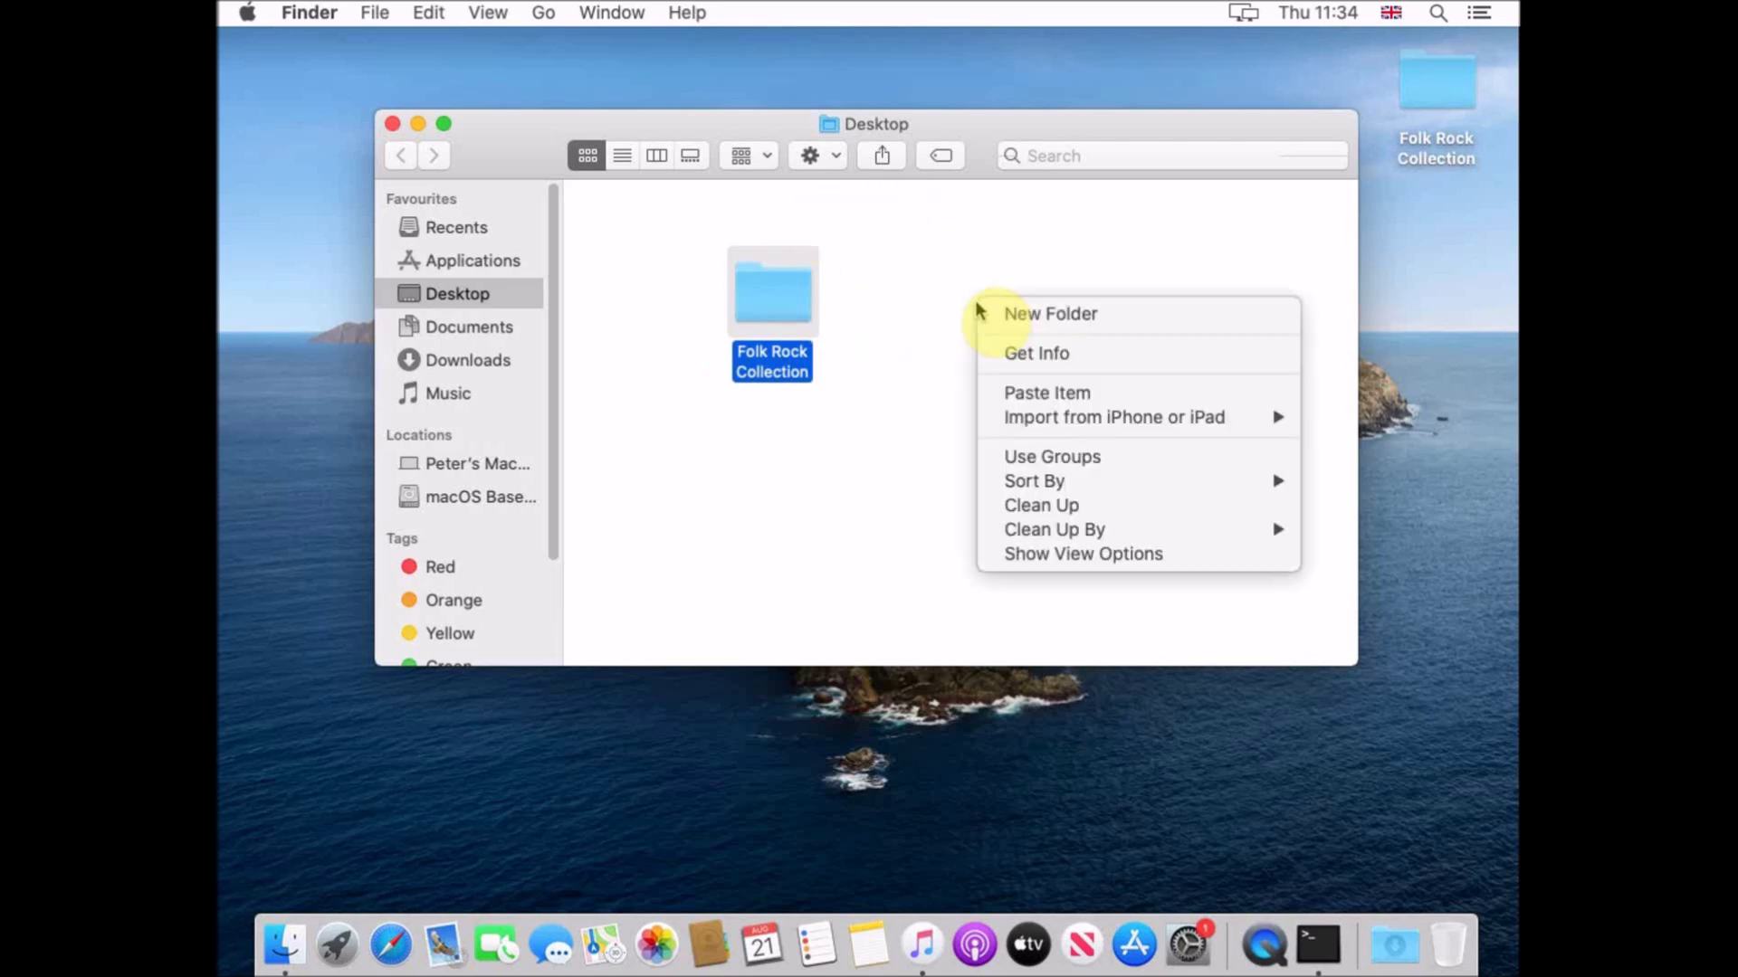
left_click(1066, 314)
type("Cl")
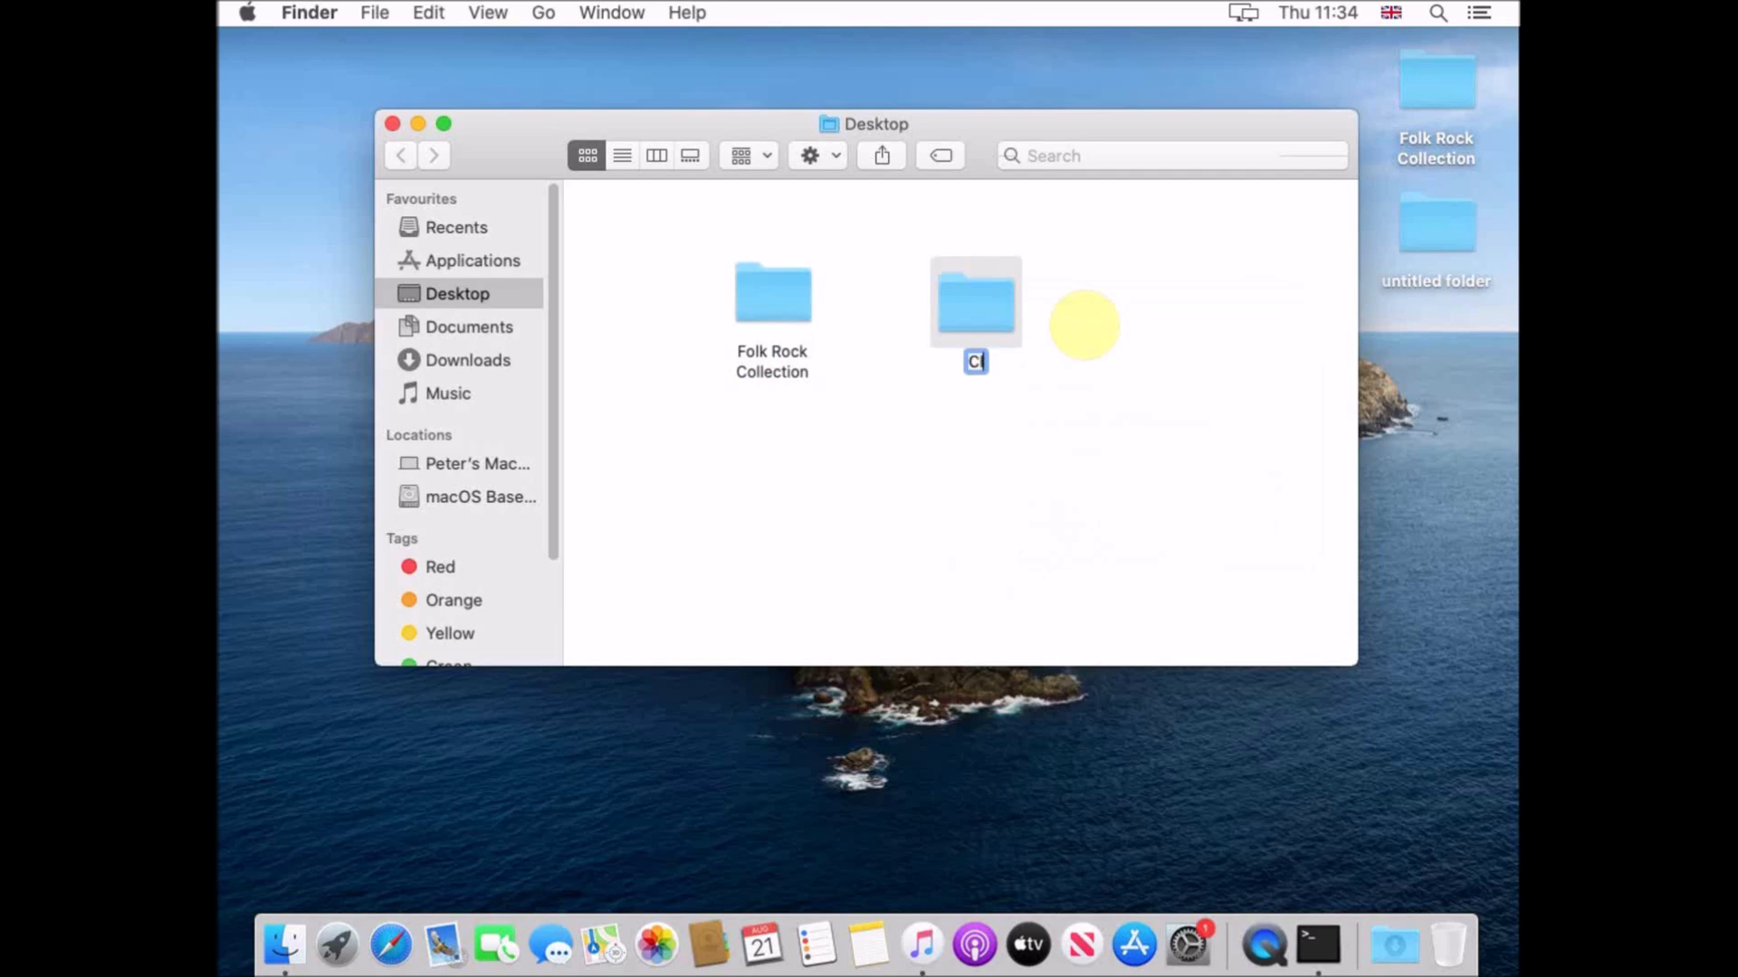
type("assic Ro")
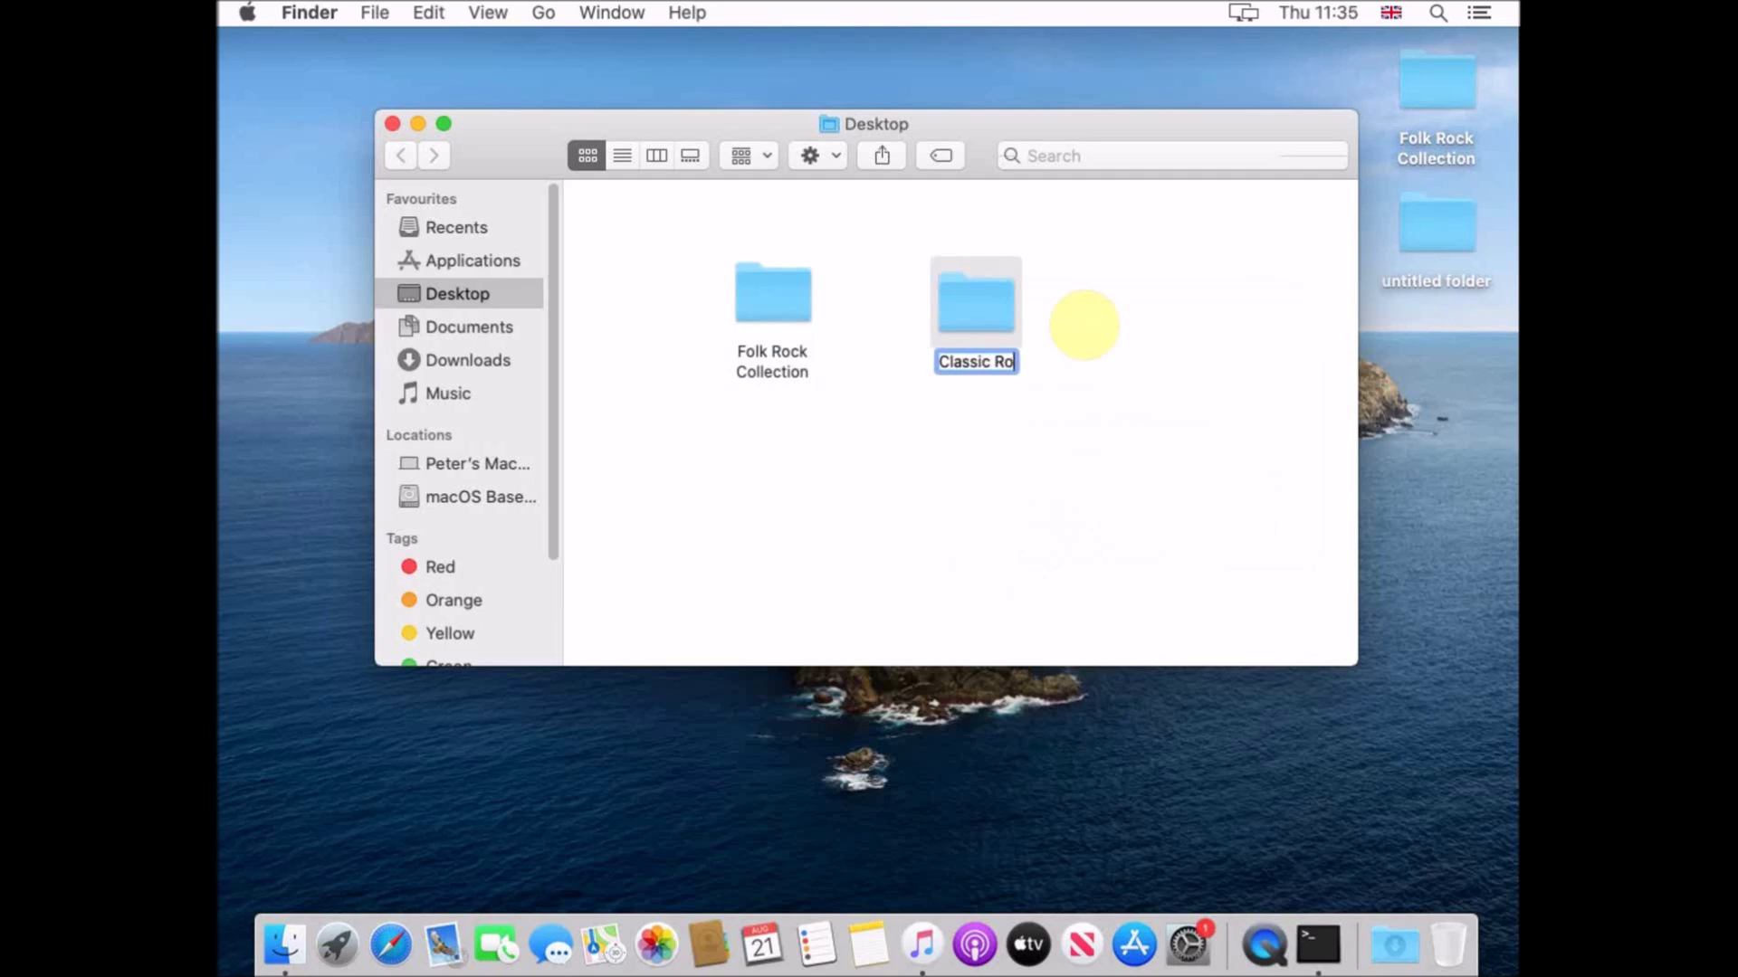
type("ck Collection")
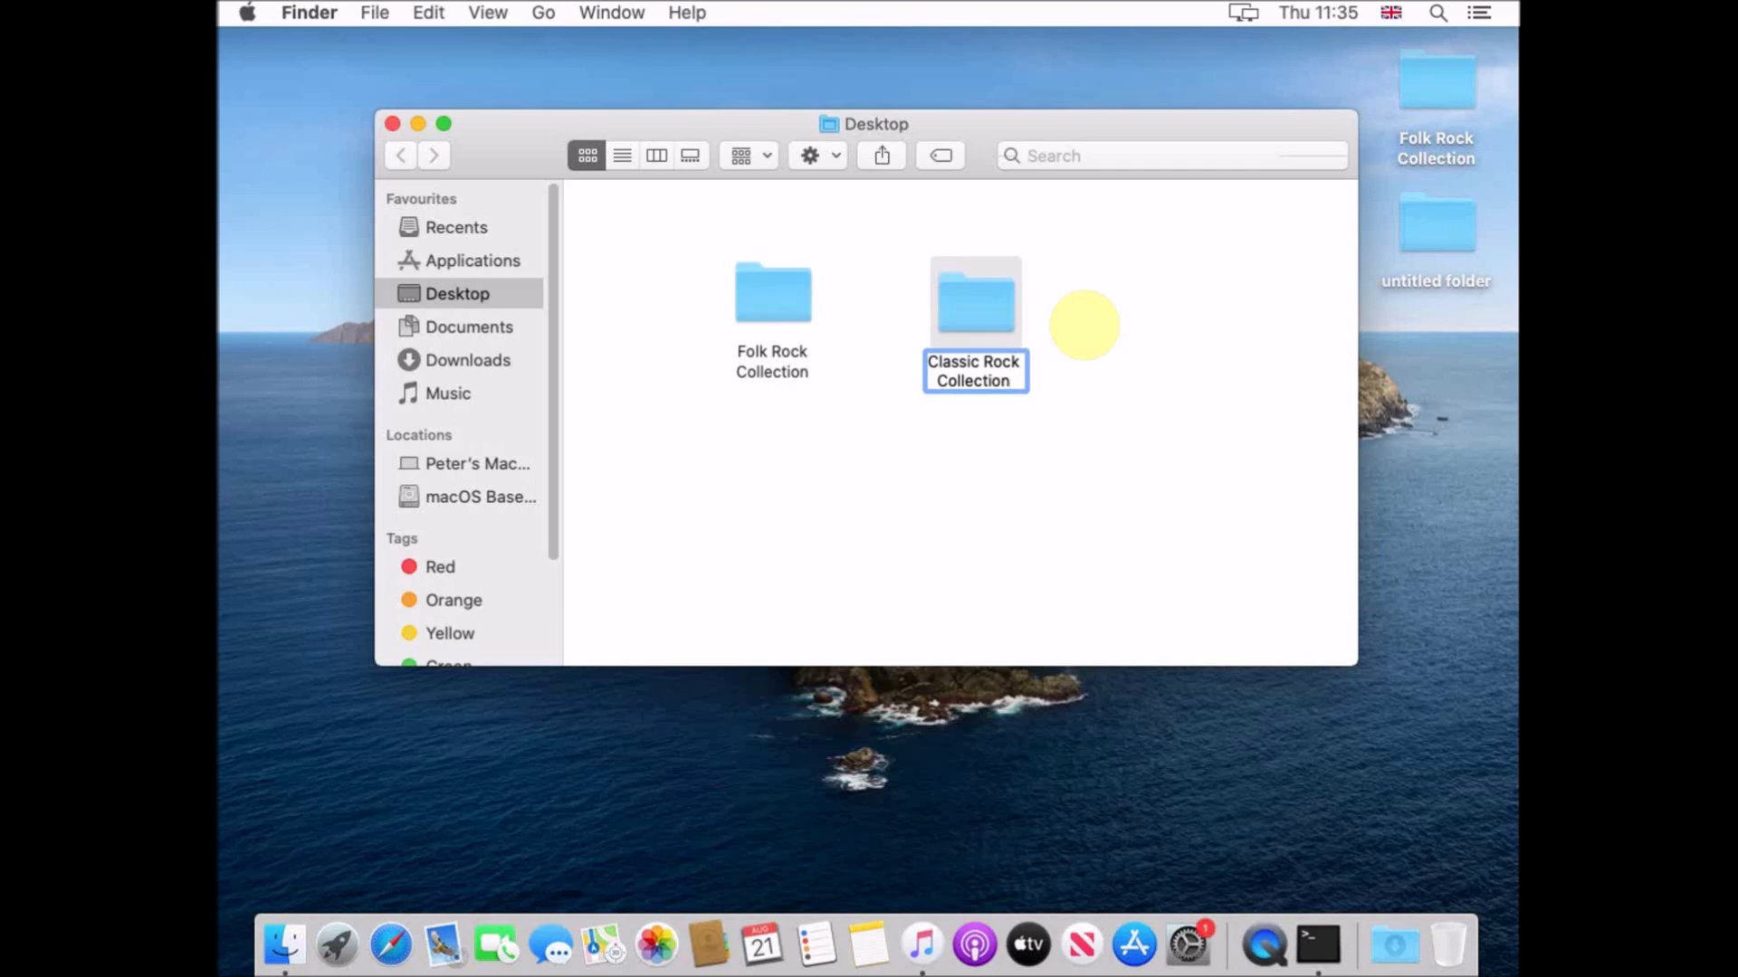
key("Return")
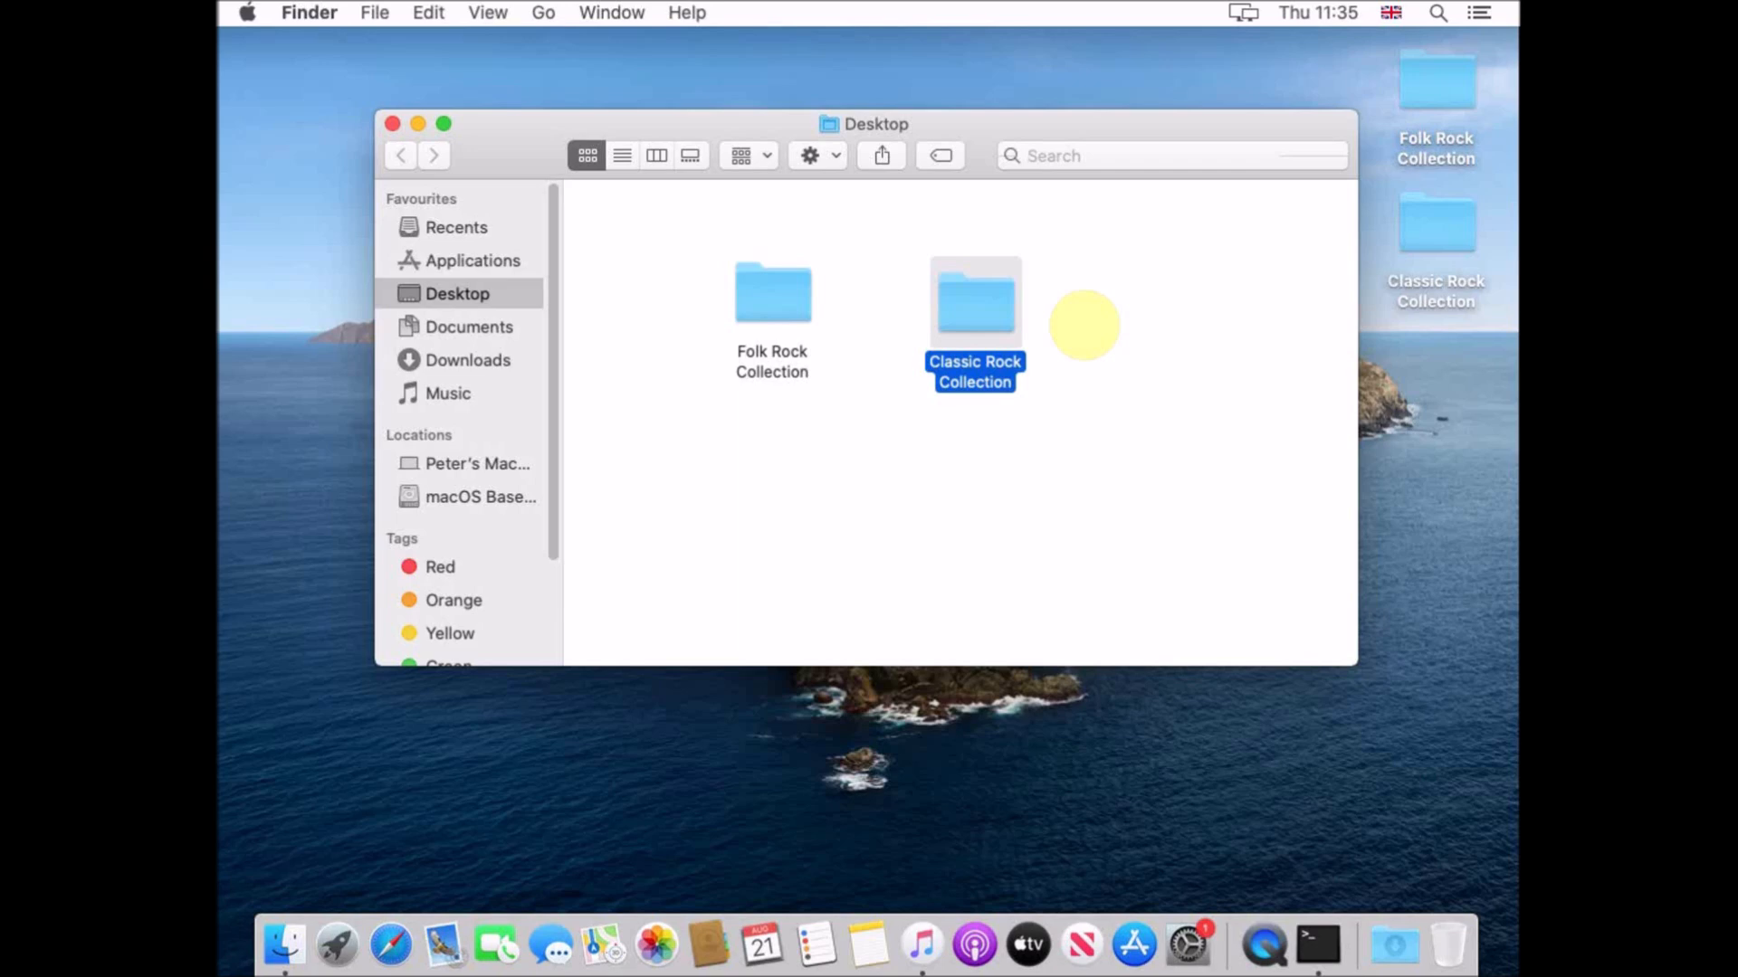
left_click_drag(774, 302, 664, 256)
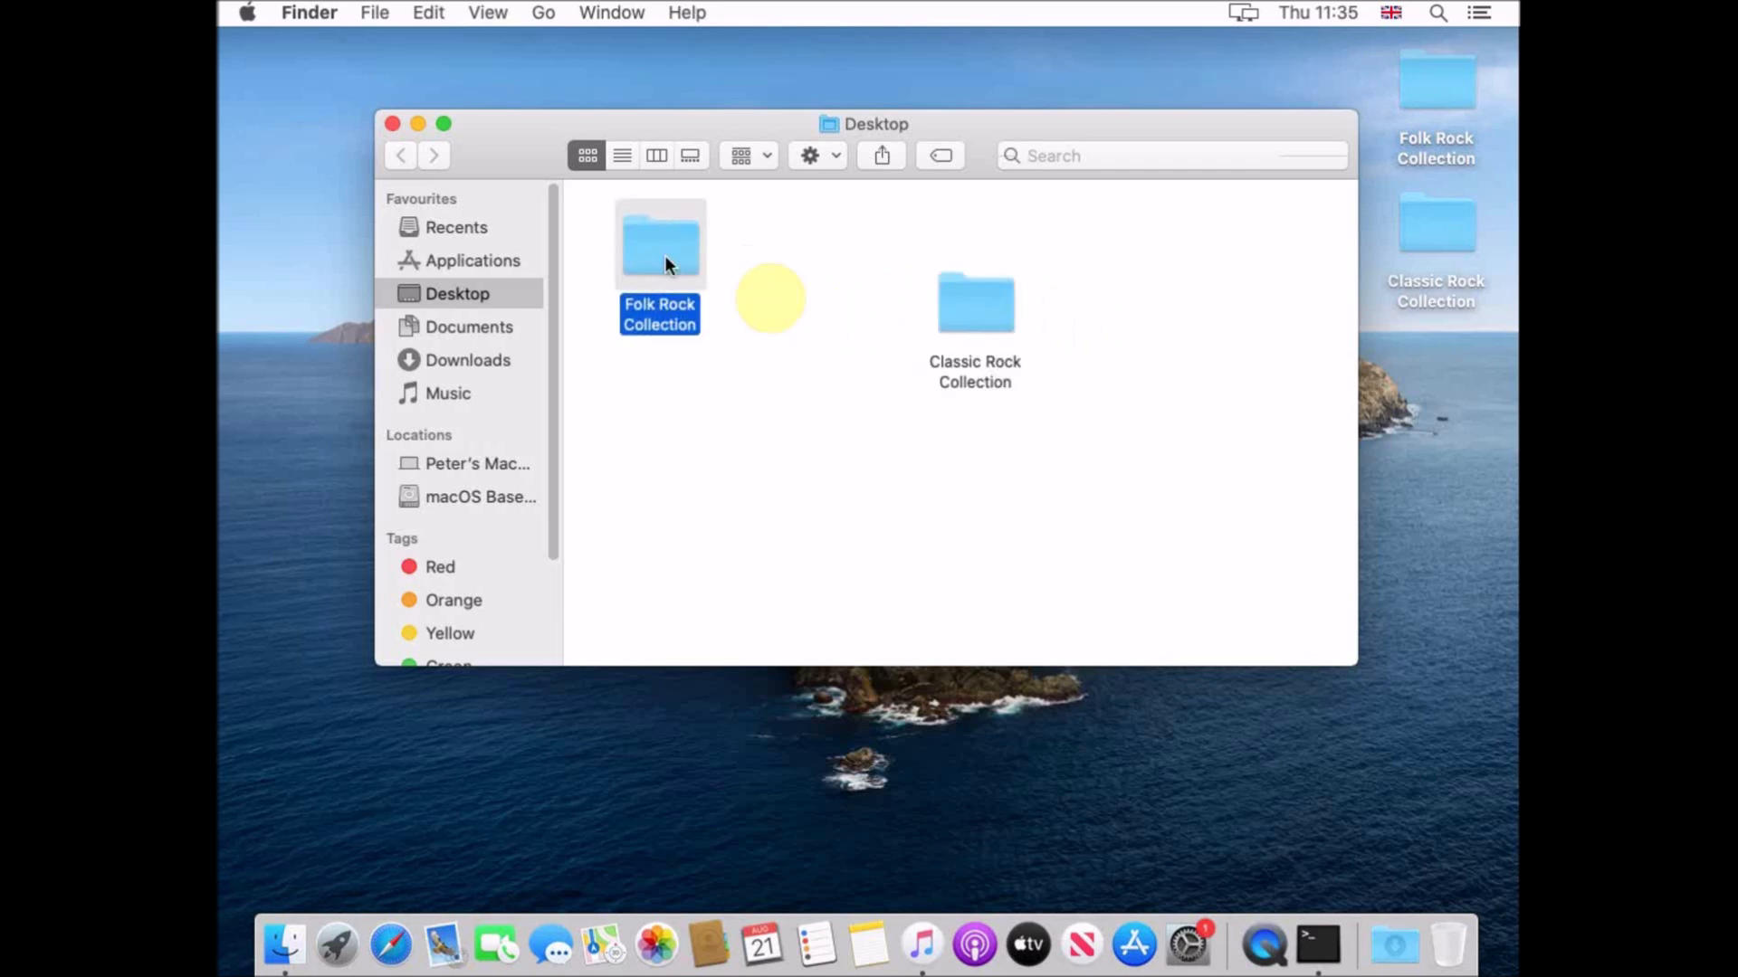
left_click_drag(905, 311, 772, 253)
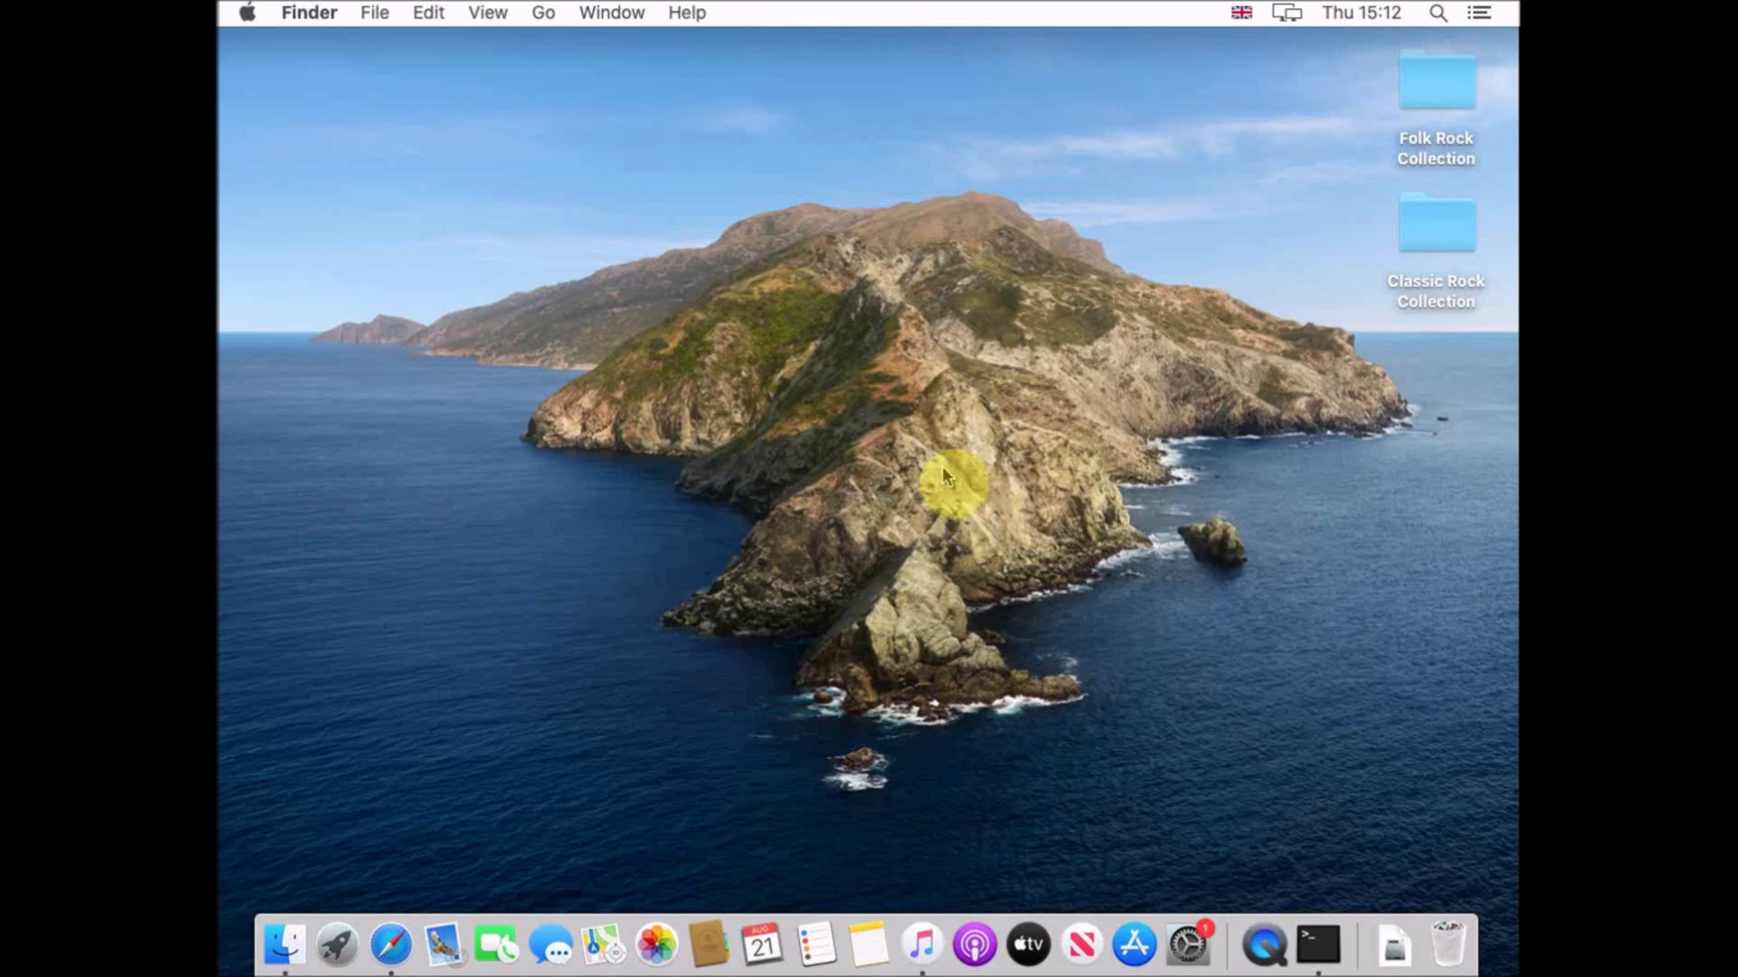
- Switch to Safari and search the web for "musicbrainz picard"
left_click(390, 946)
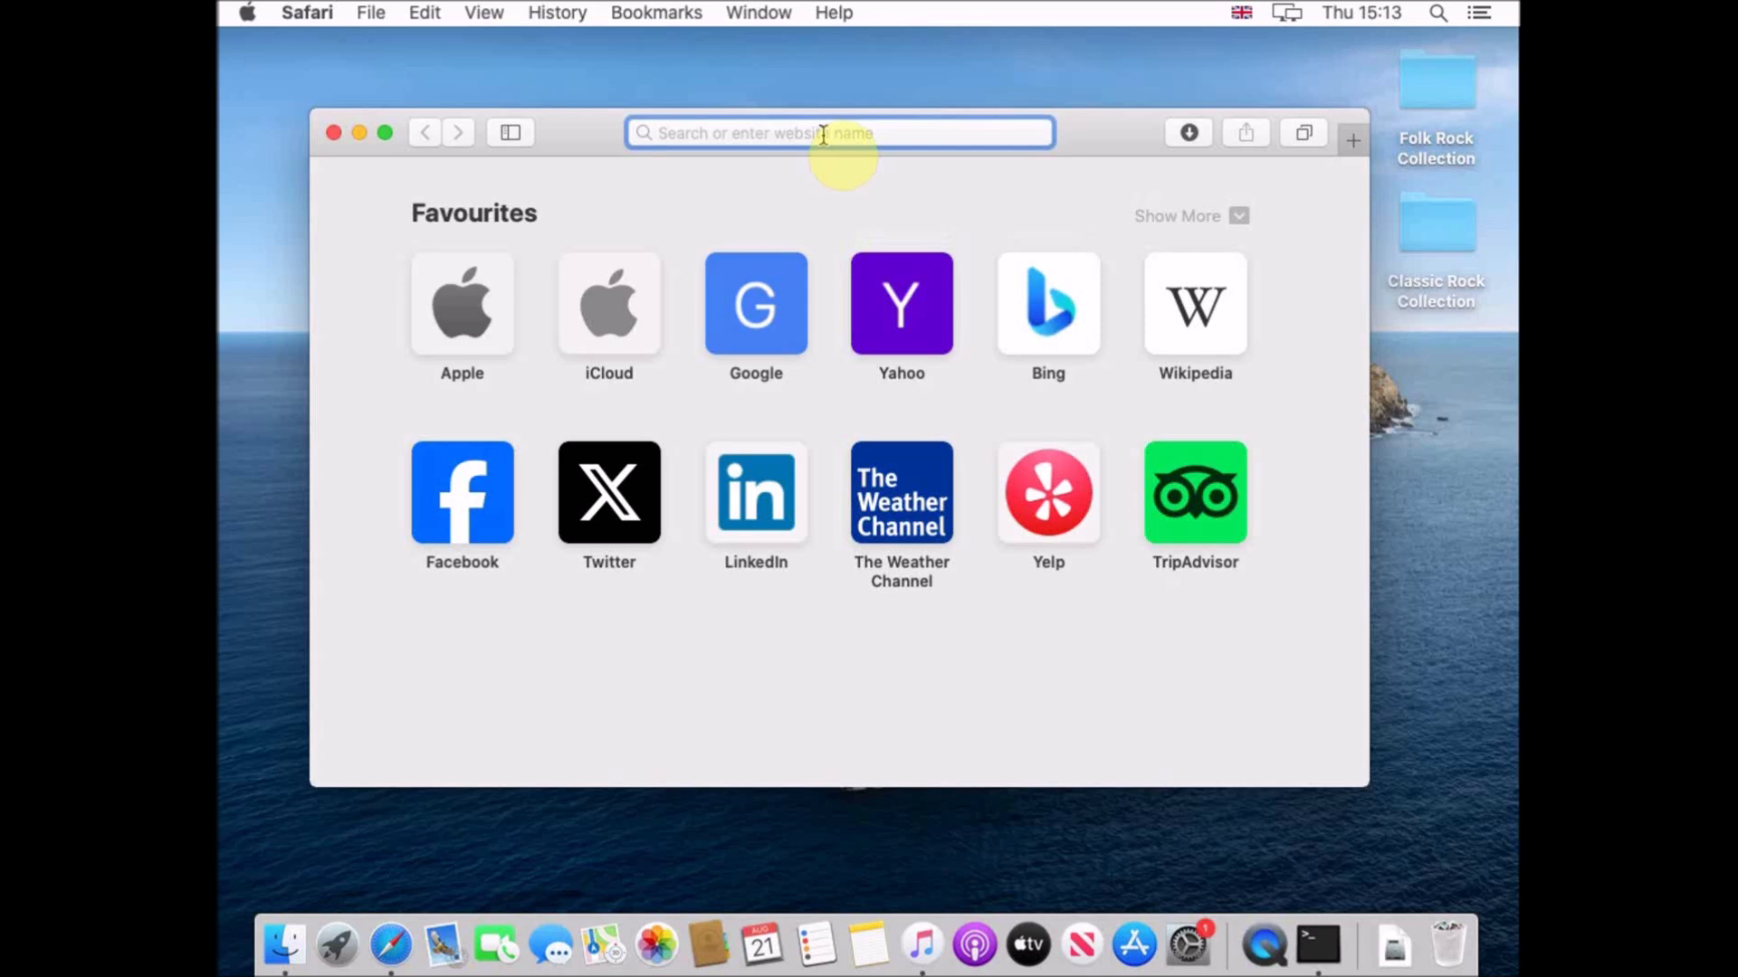
type("mu")
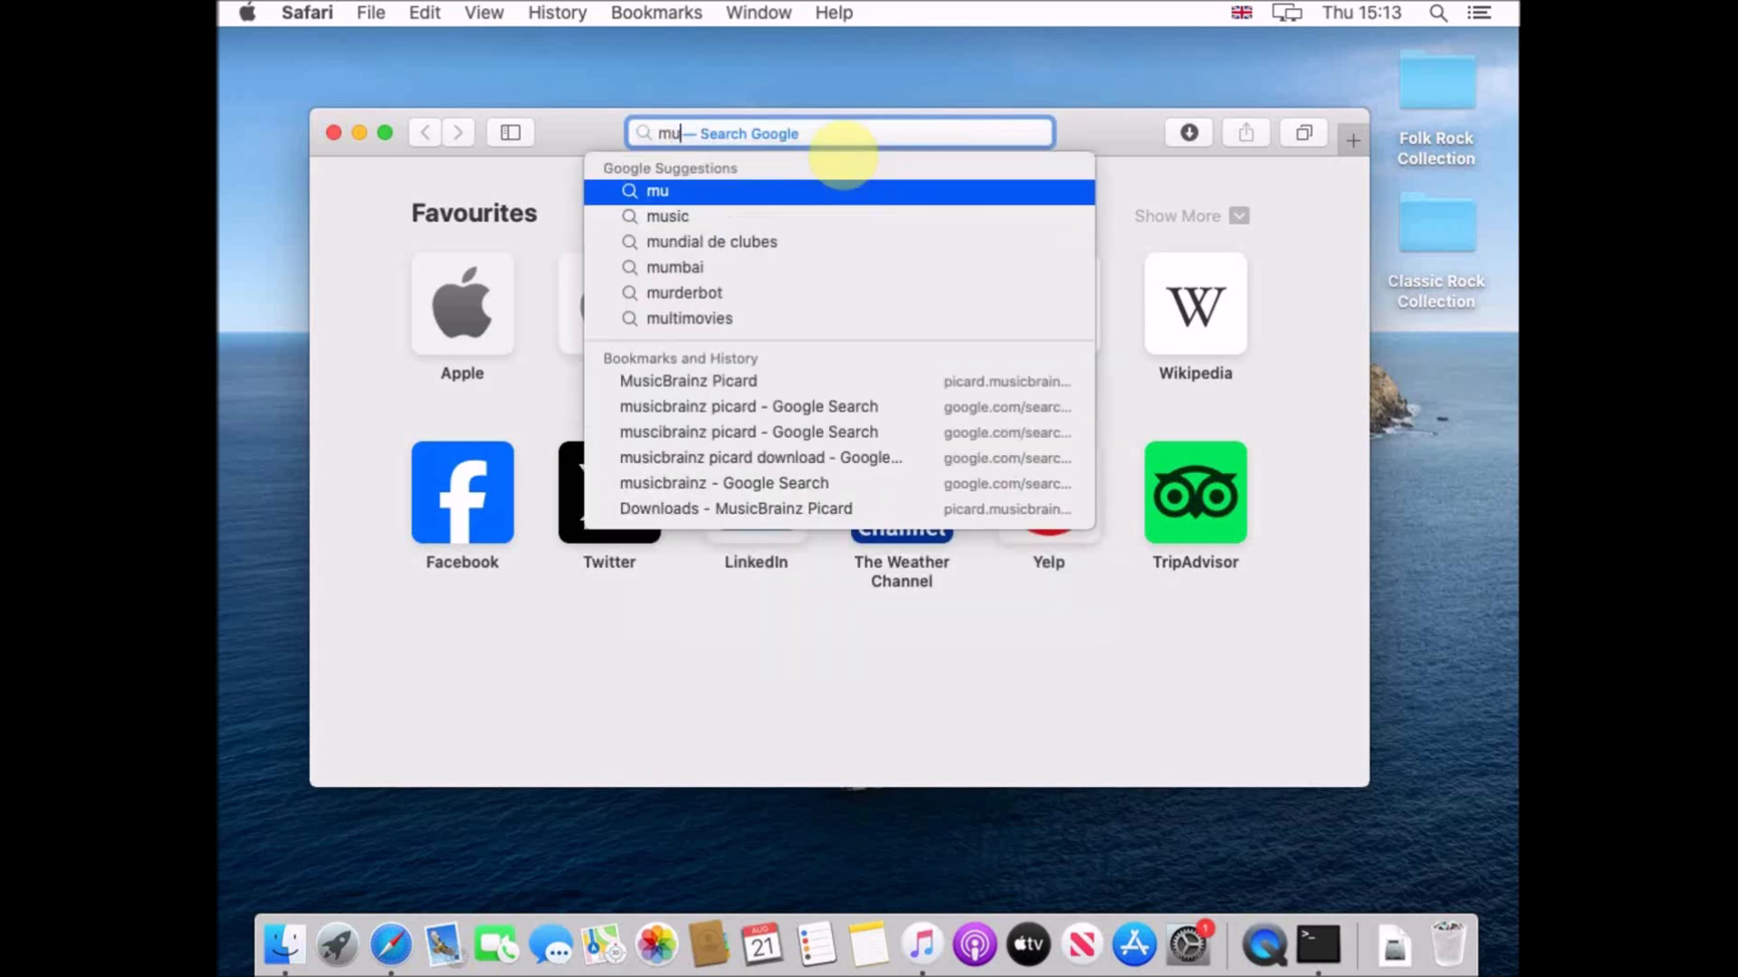
type("sic")
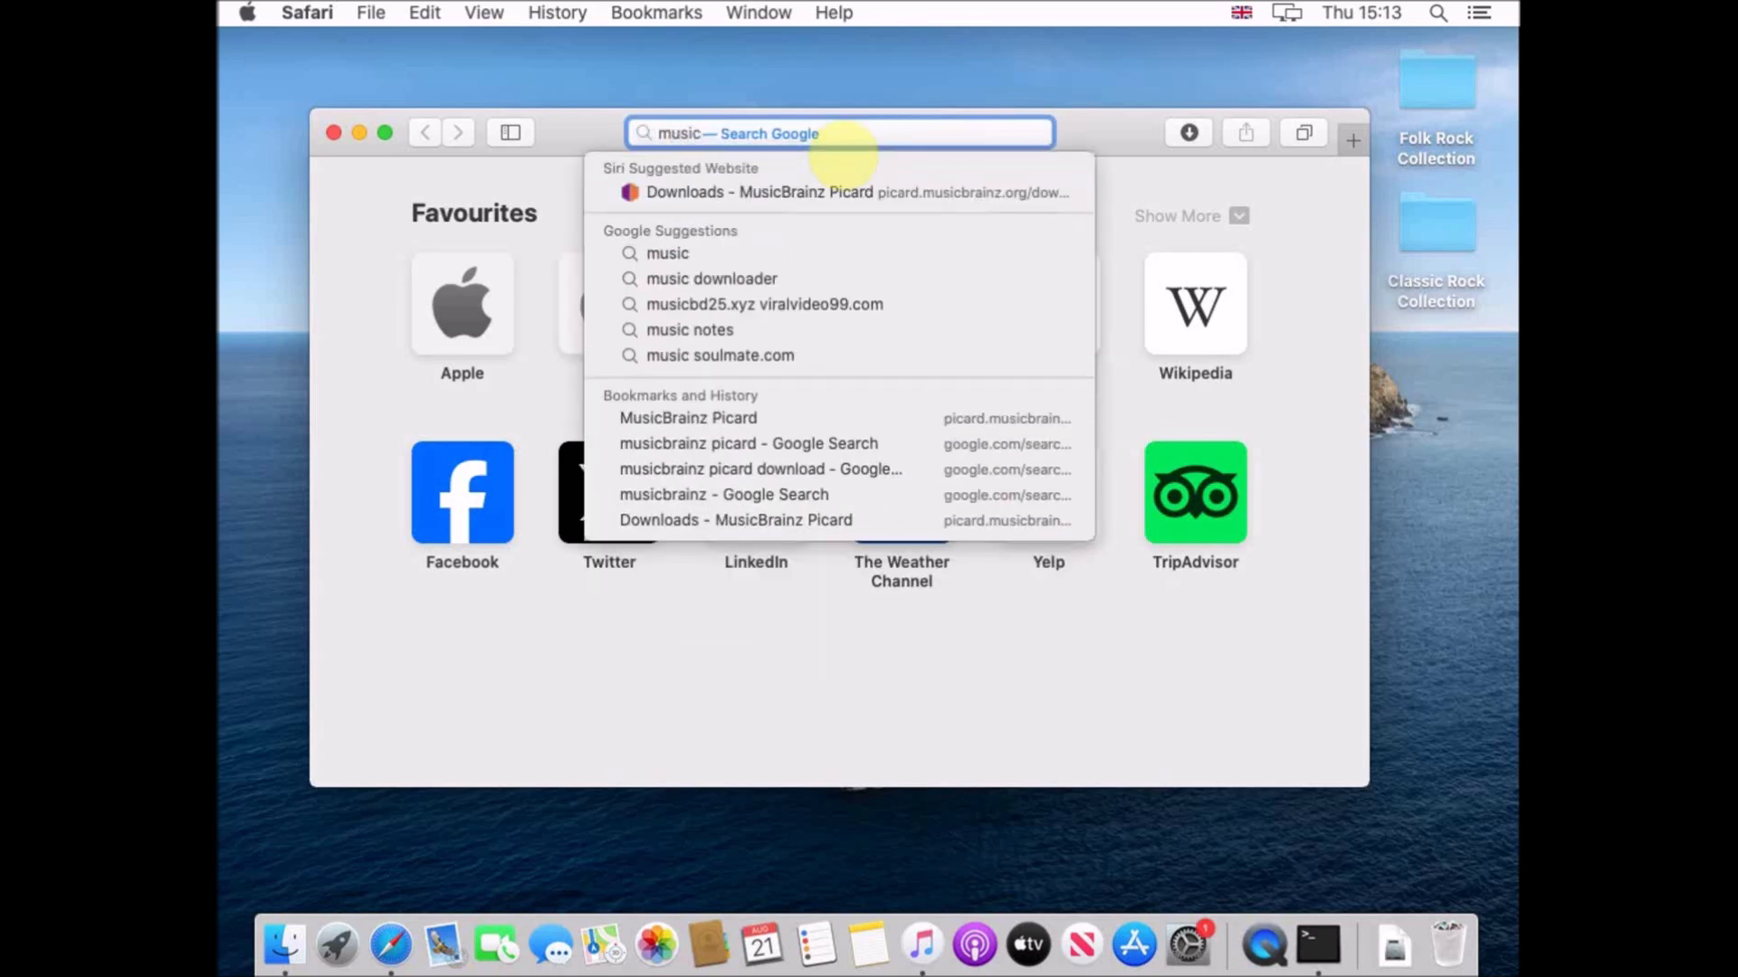
type("brainz")
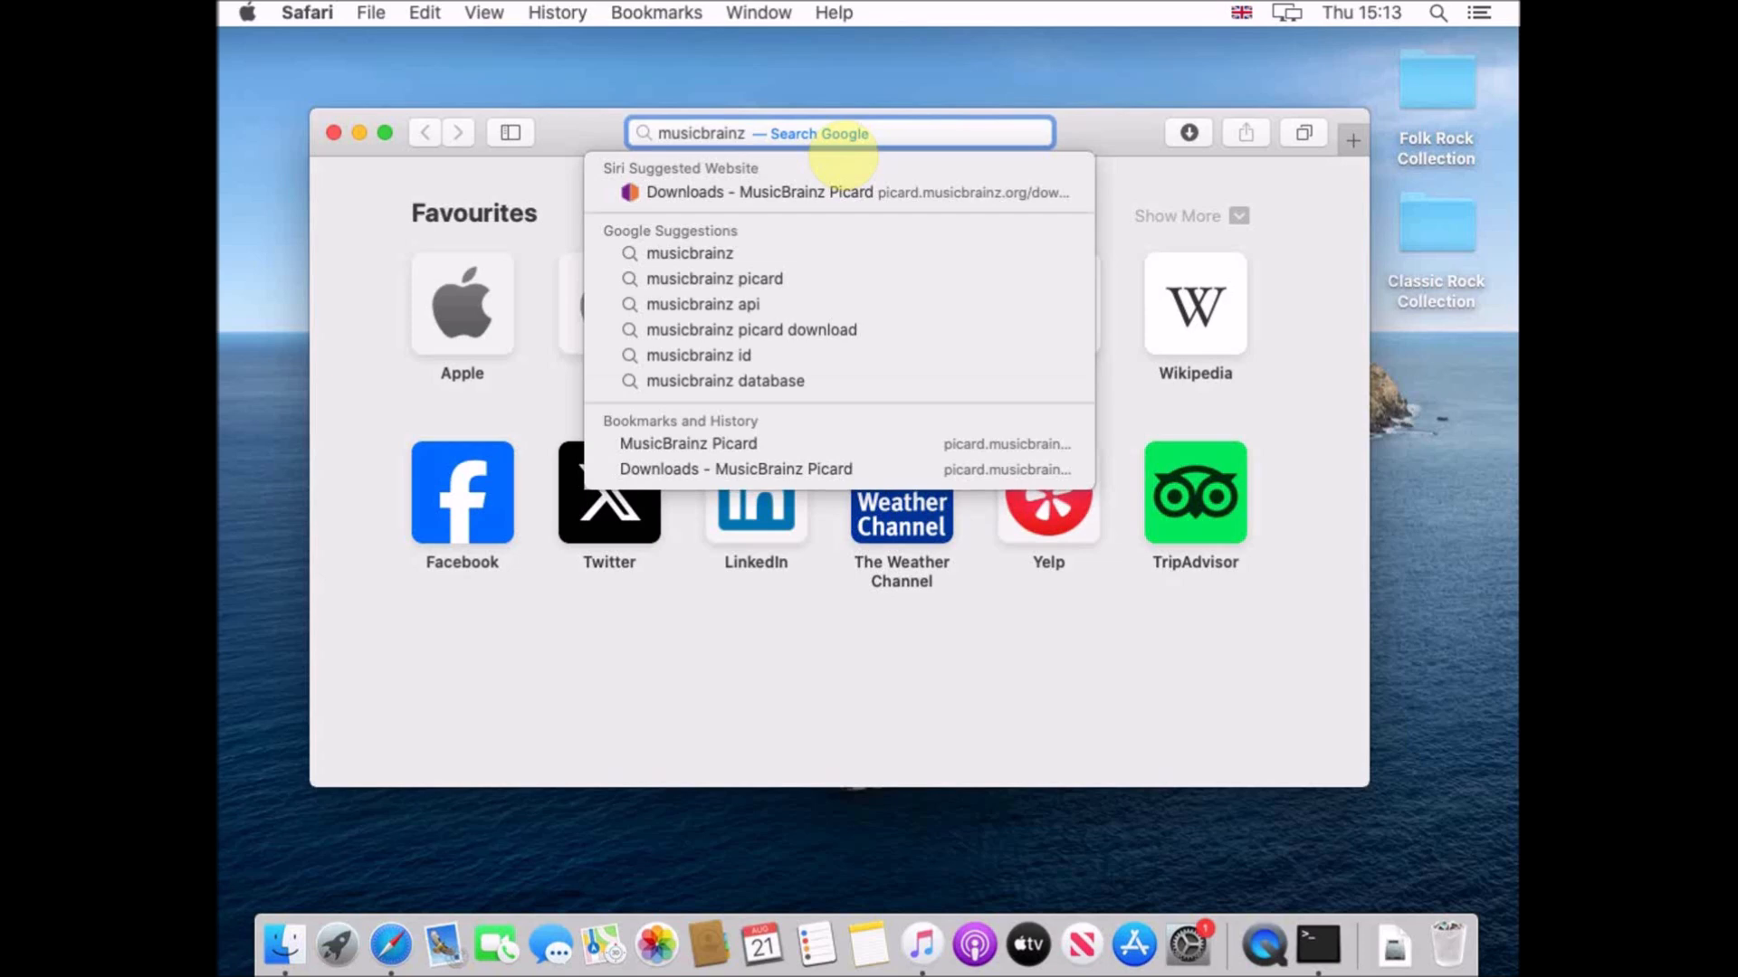
type(" picard")
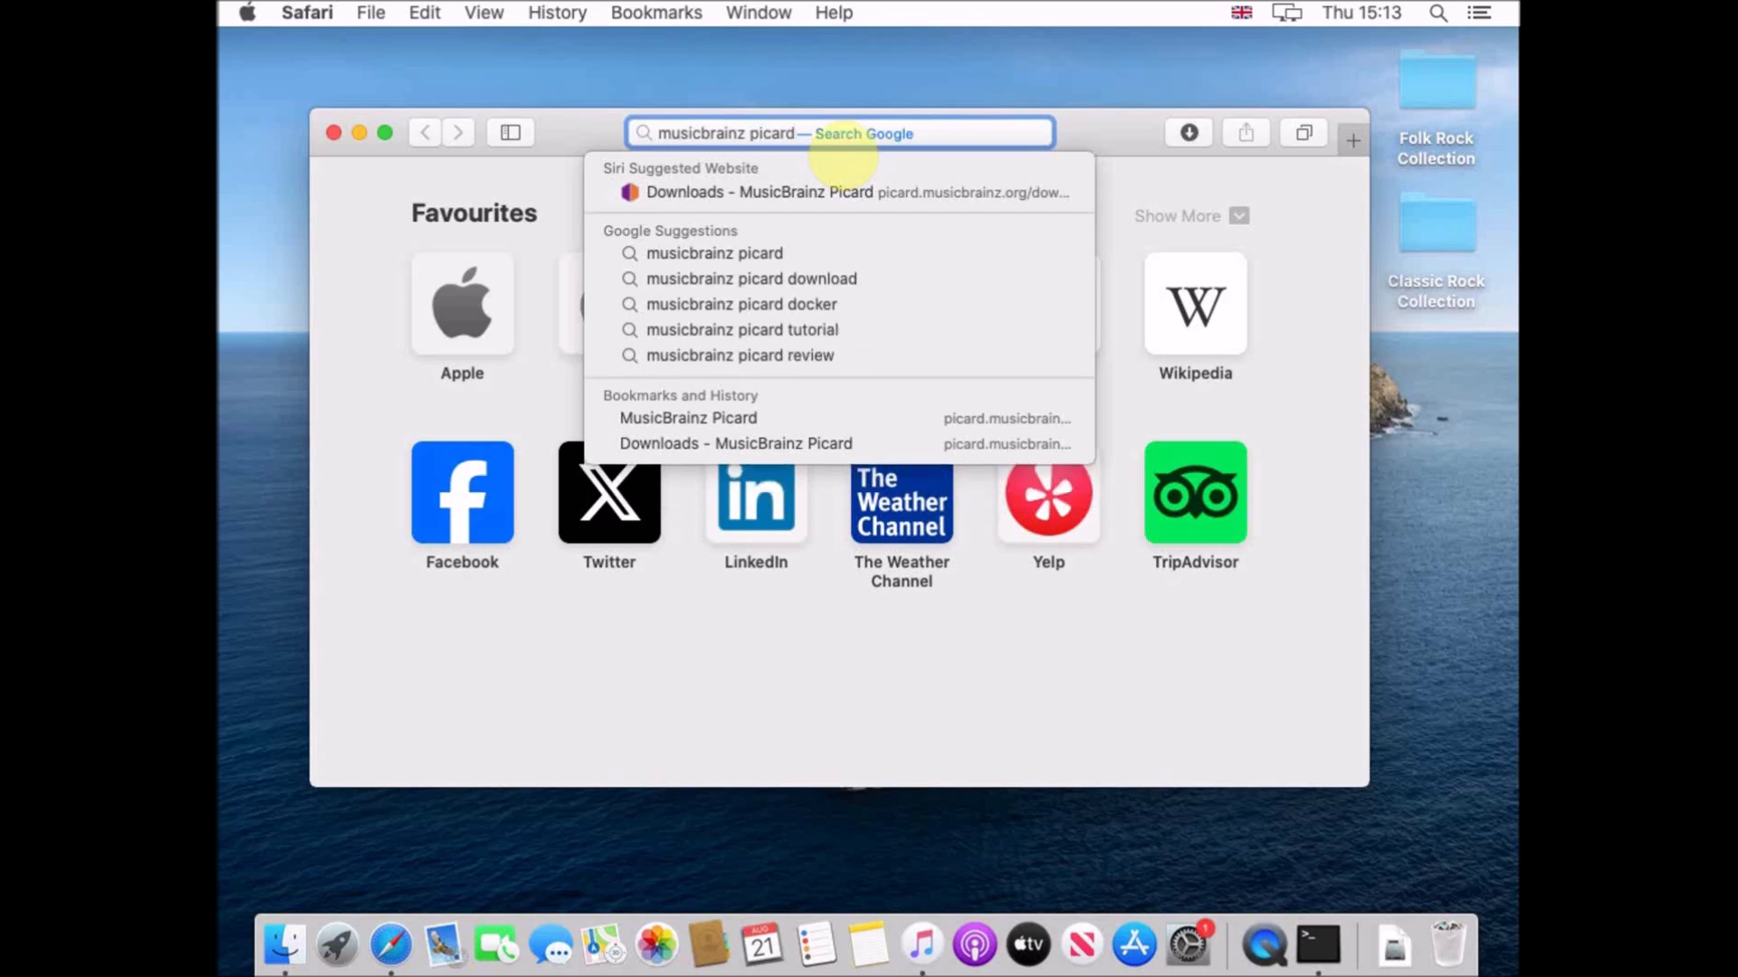
key("Return")
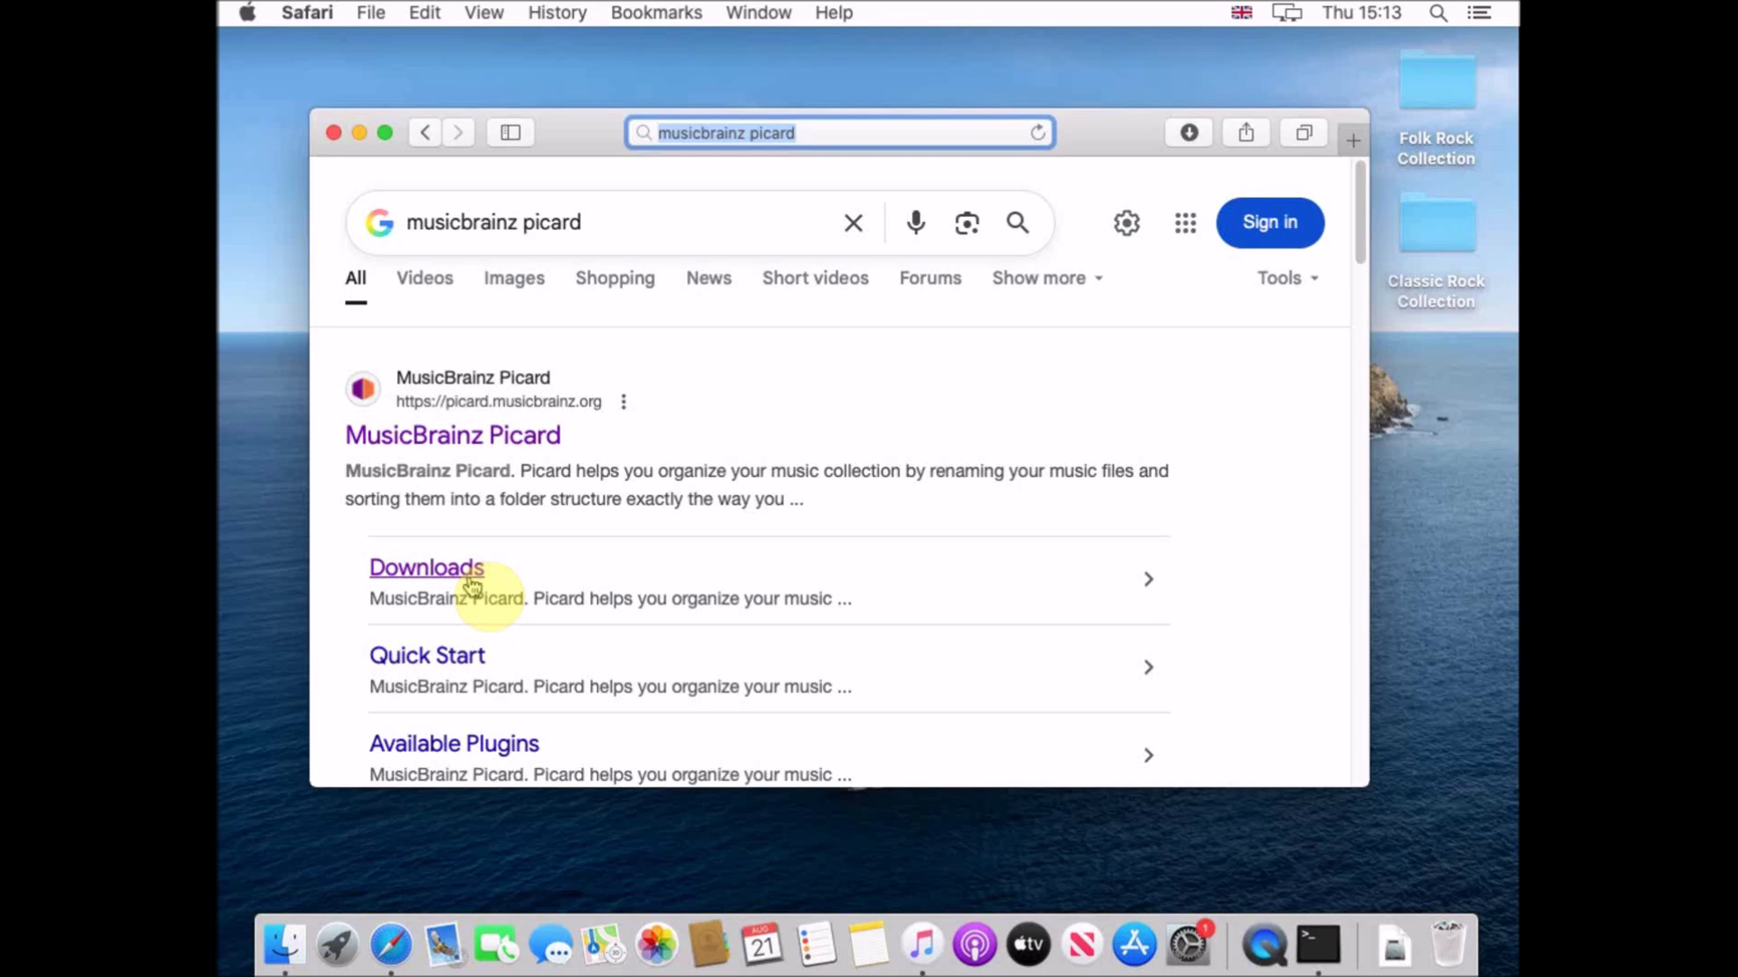
- From the MusicBrainz Picard Downloads page, download Picard 2.13.3 for macOS 10.14+ (x86_64) and close the browser window
left_click(470, 580)
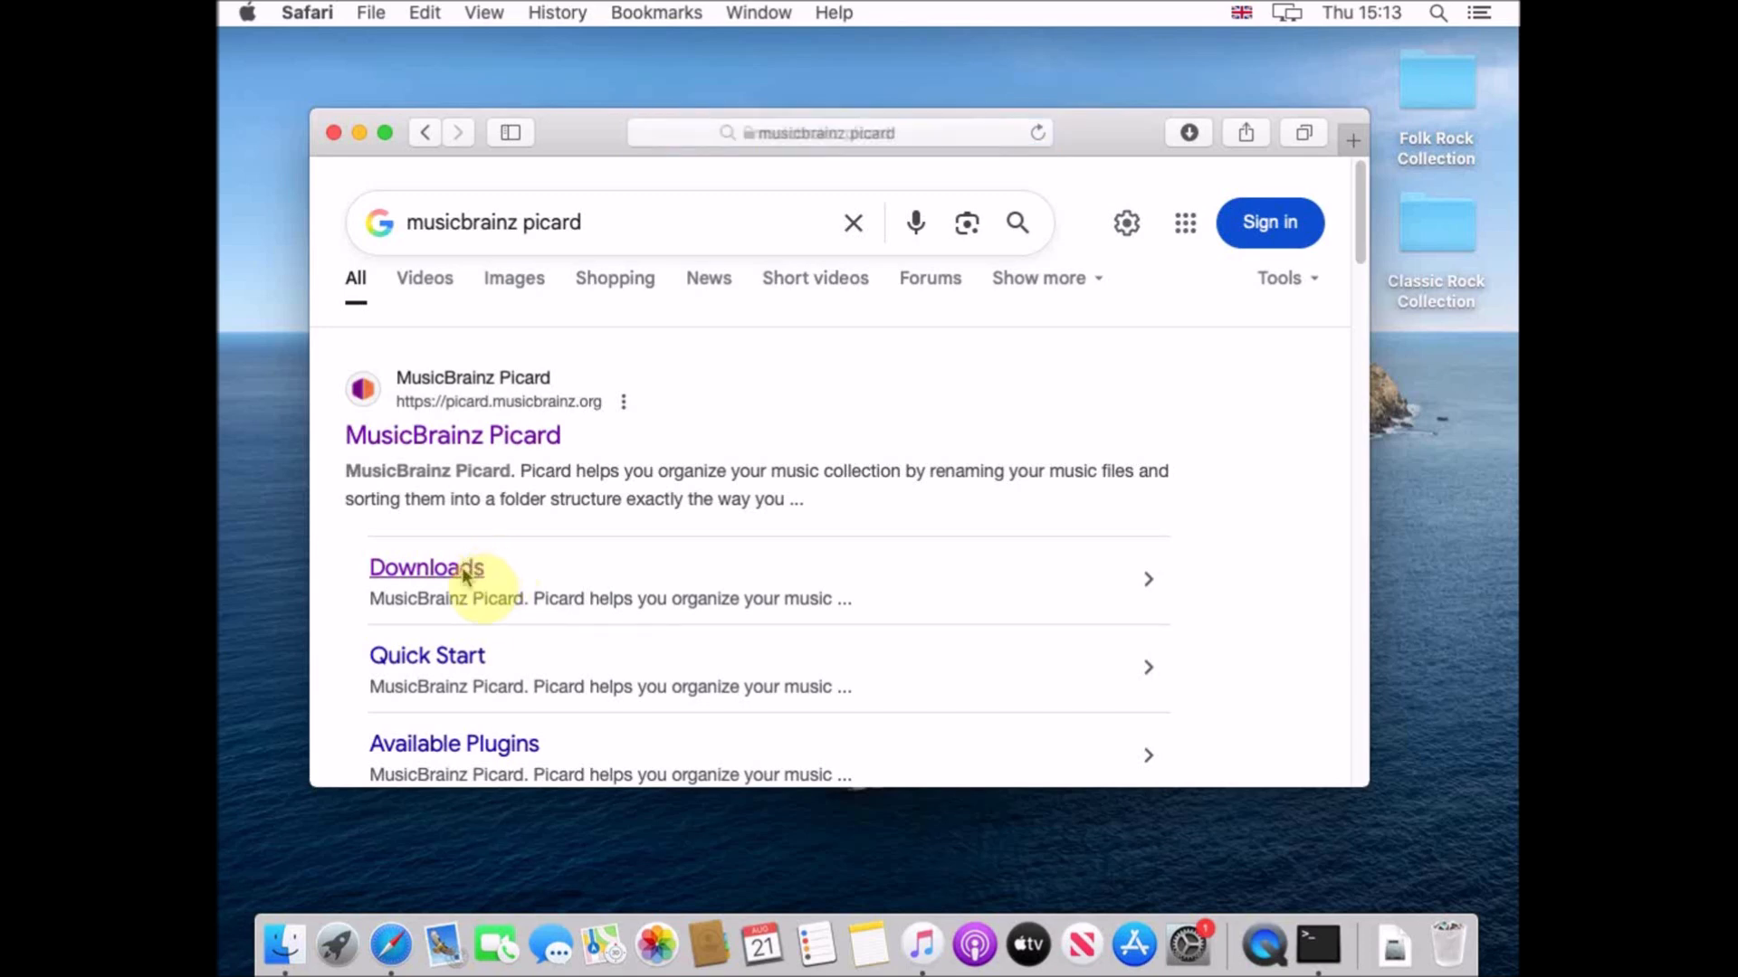
scroll(969, 531, "down", 5)
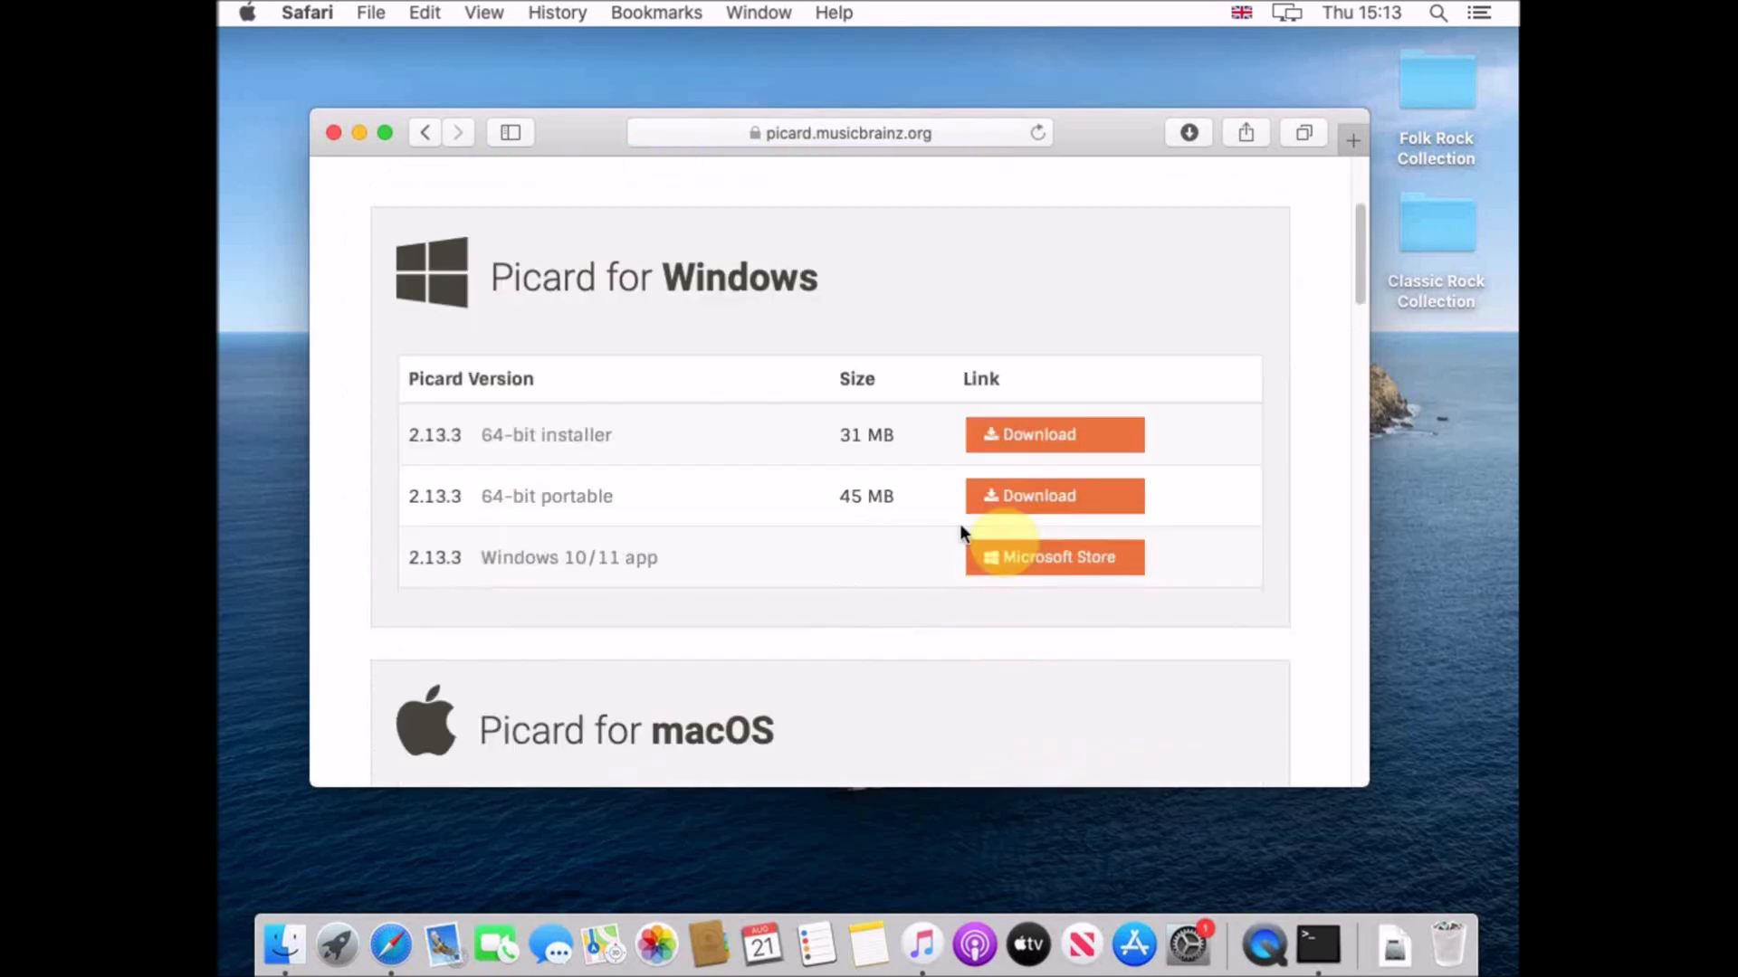
scroll(1036, 579, "down", 3)
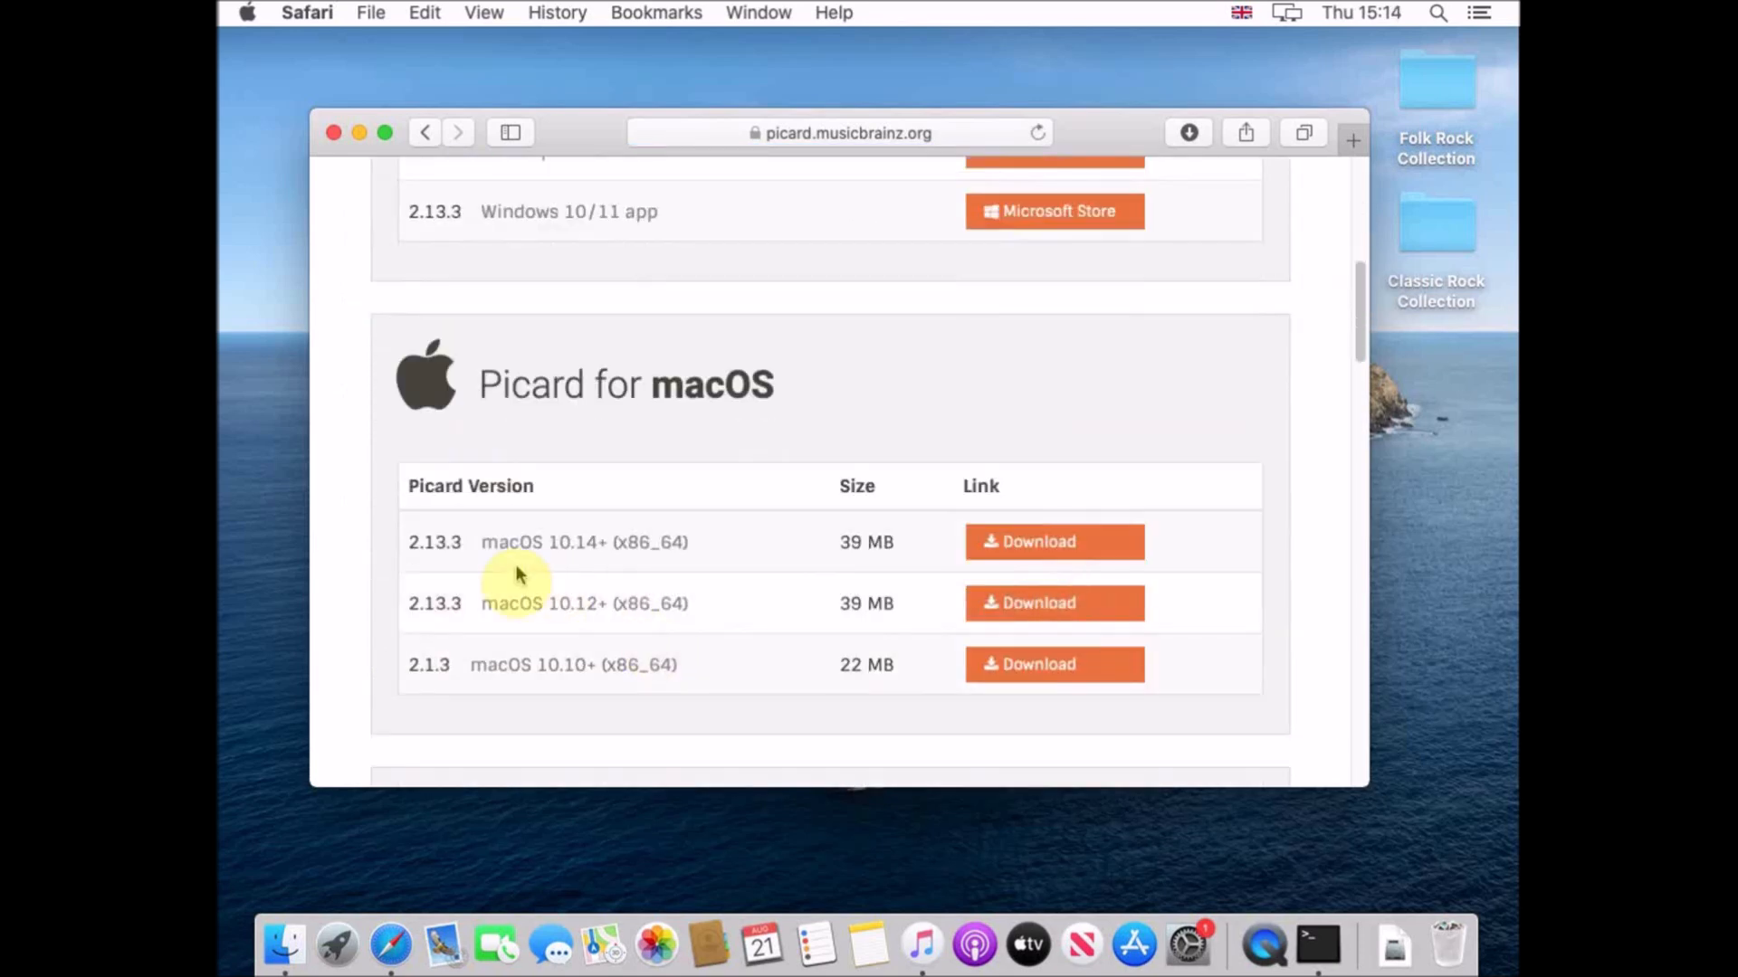
left_click(1062, 550)
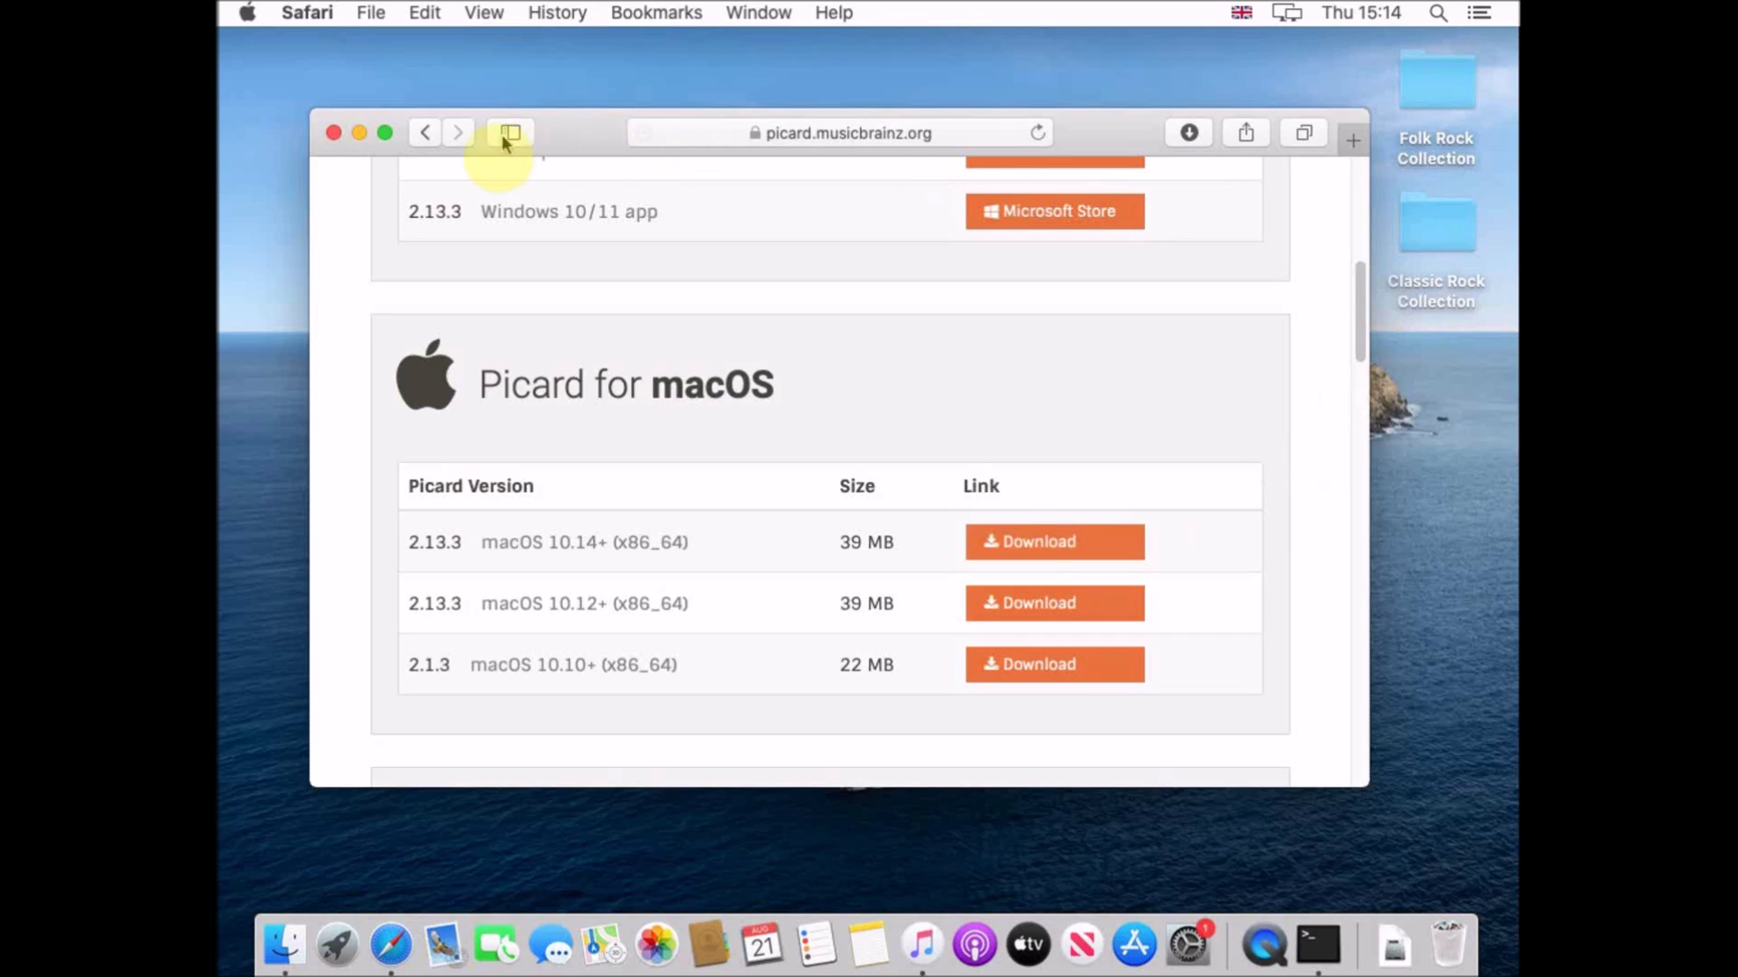
left_click(334, 133)
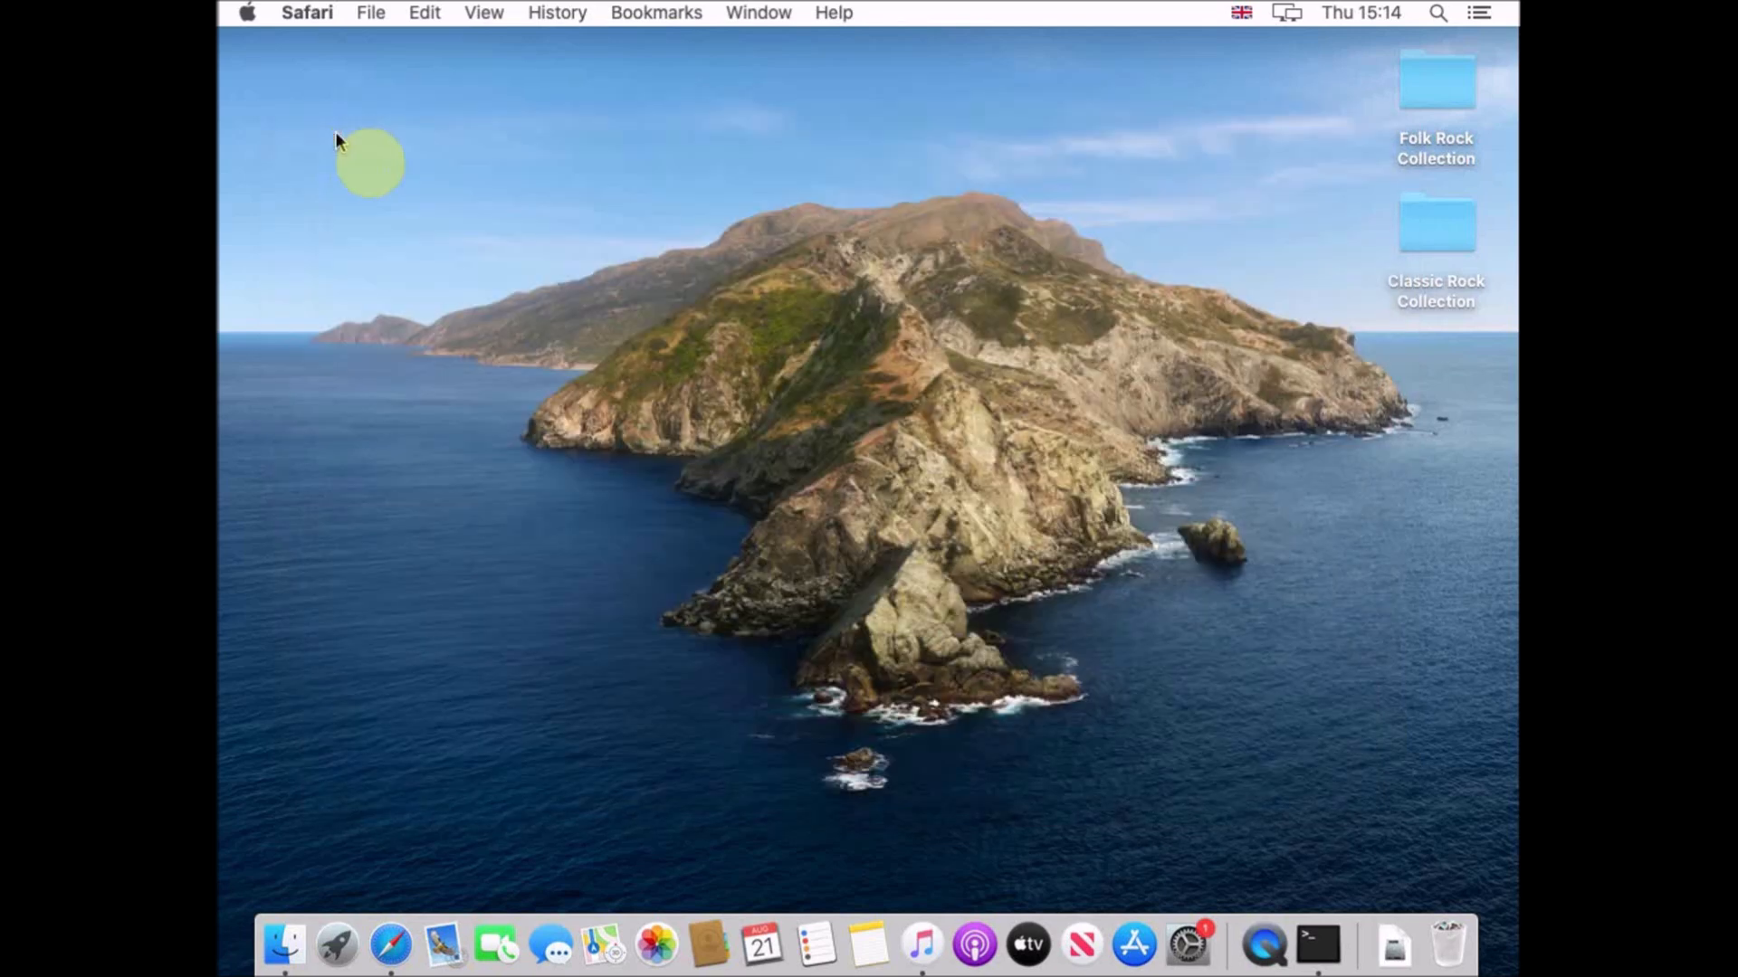
- Open MusicBrainz-Picard-2.13.3-macOS-10.14.dmg from the Downloads folder and install MusicBrainz Picard.app into Applications
left_click(1399, 955)
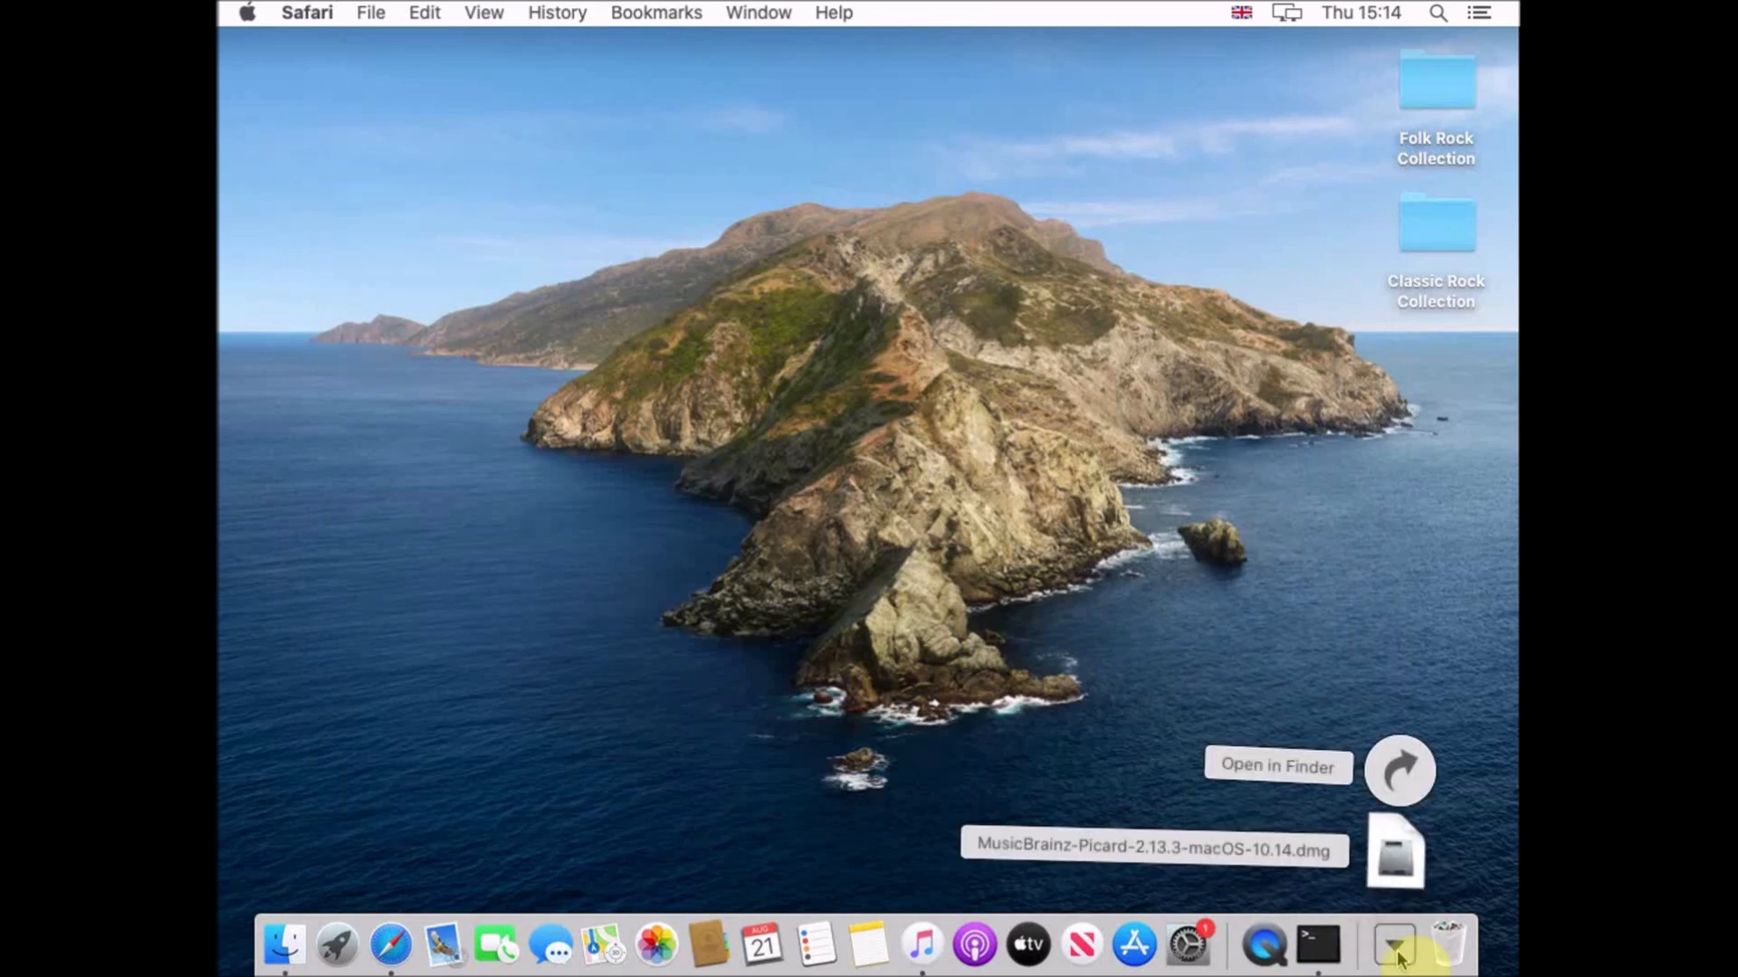
left_click(1401, 771)
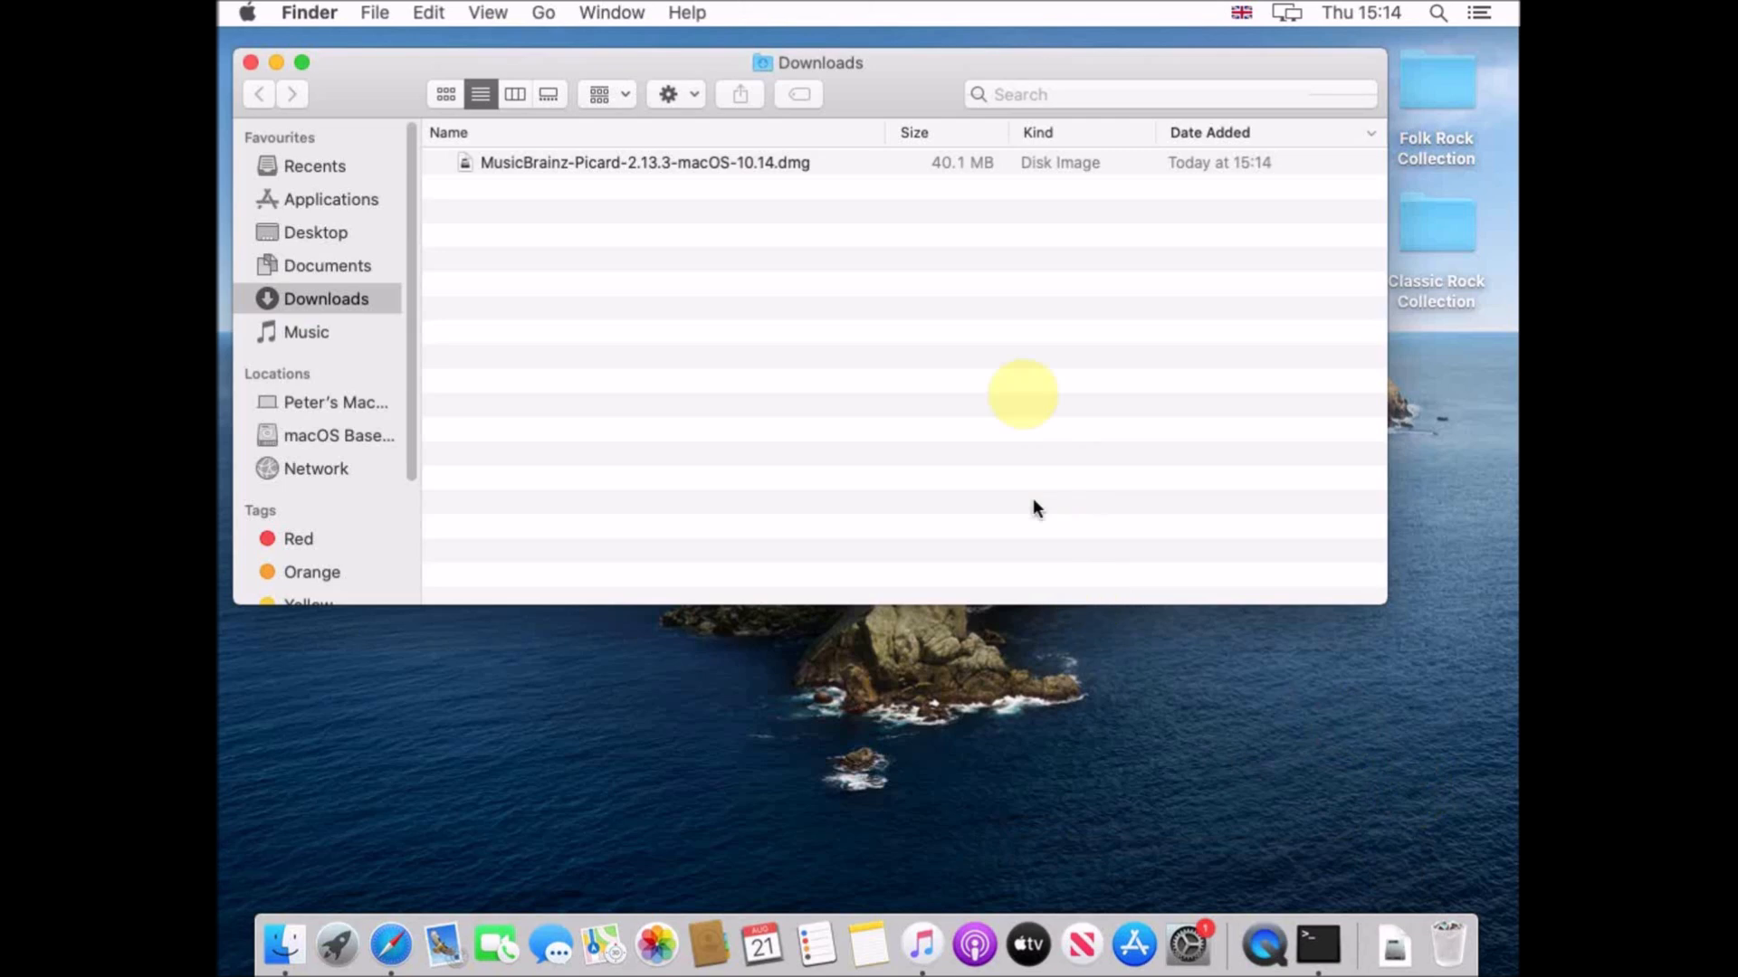
right_click(699, 168)
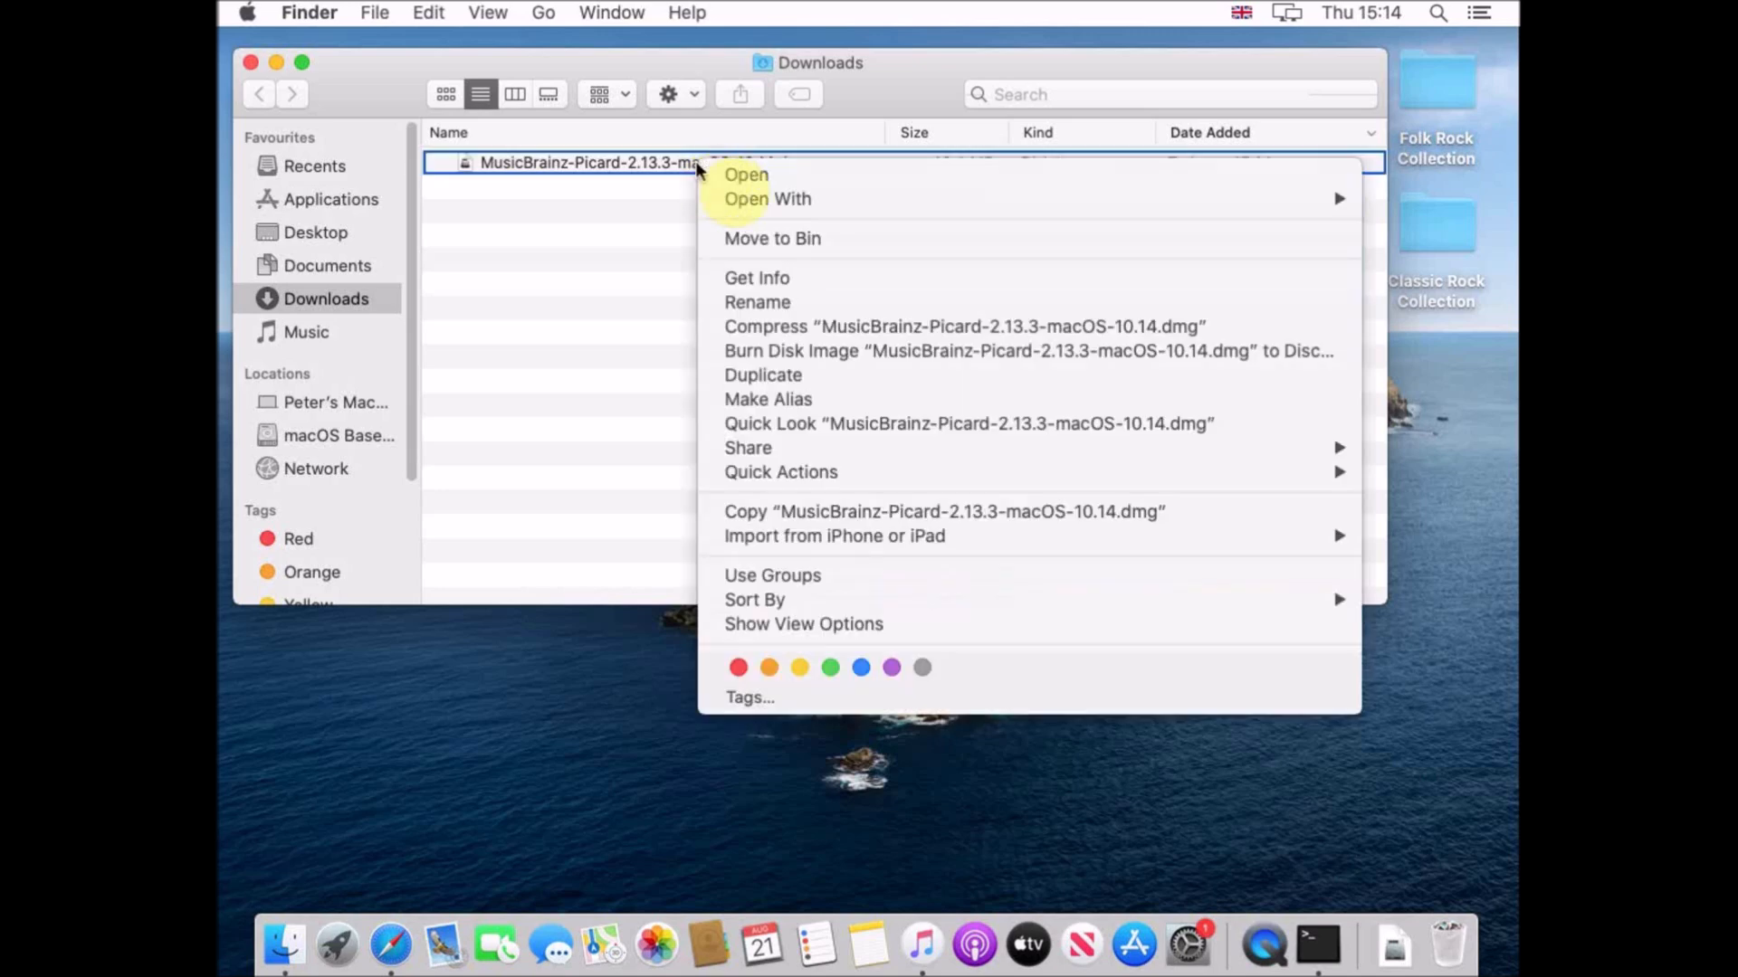
left_click(745, 176)
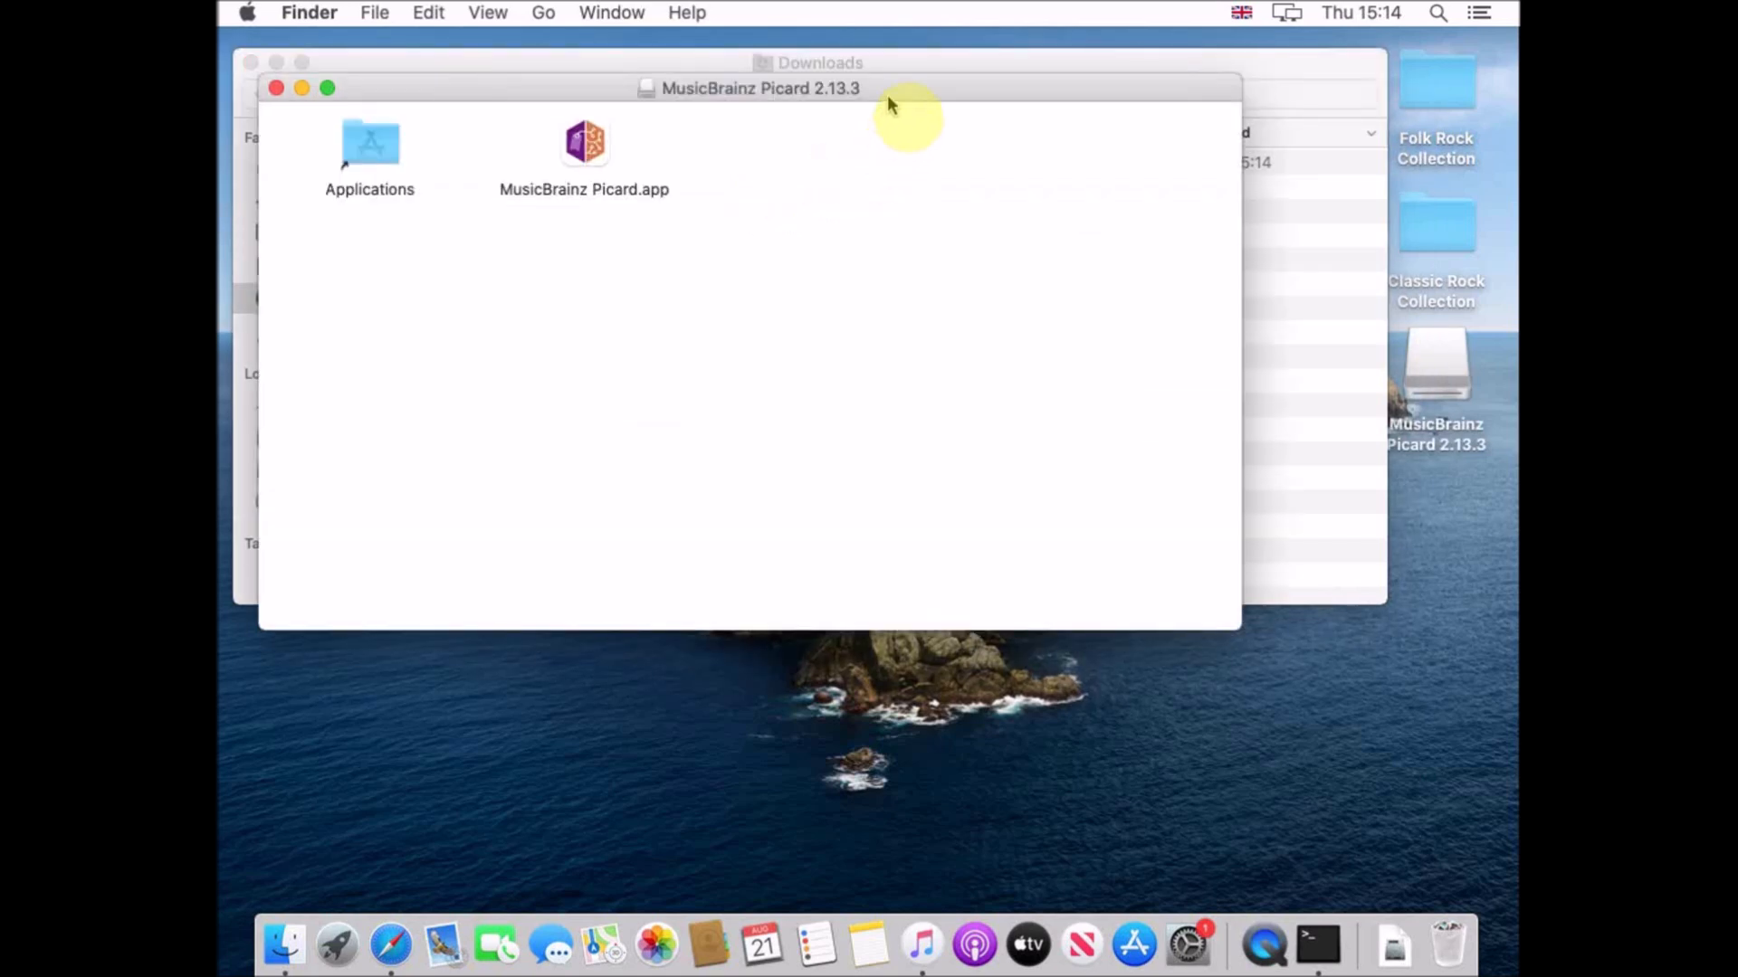
left_click_drag(890, 100, 1098, 242)
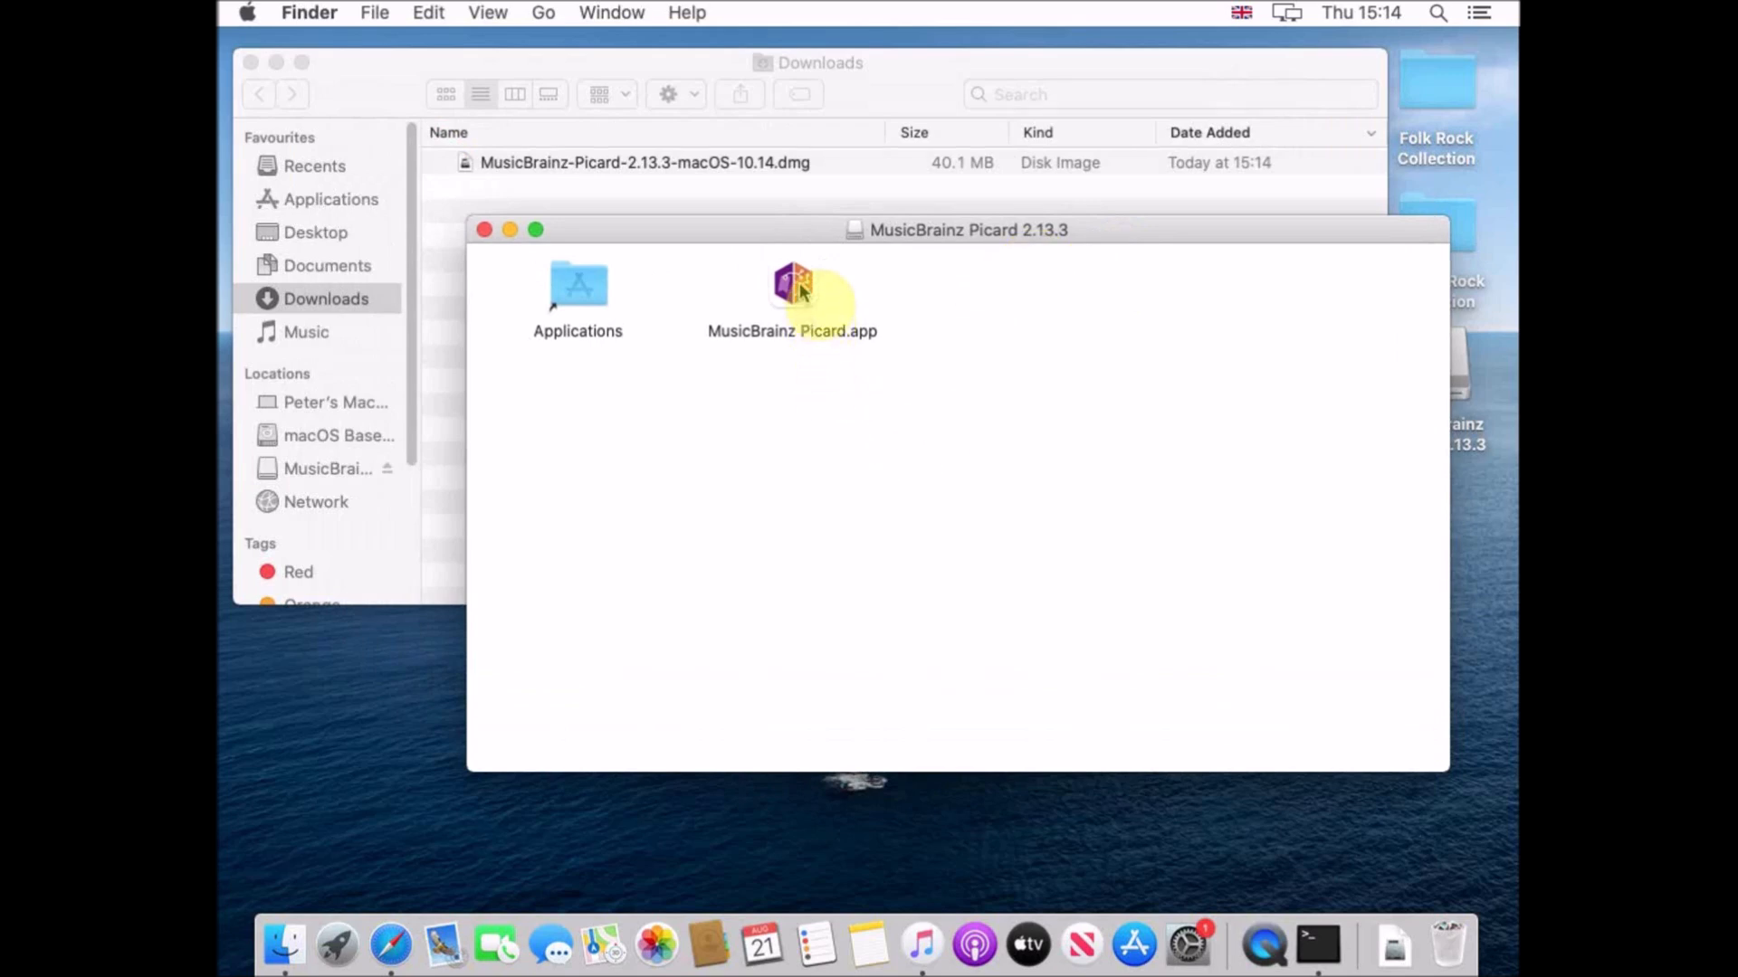
left_click_drag(799, 295, 580, 262)
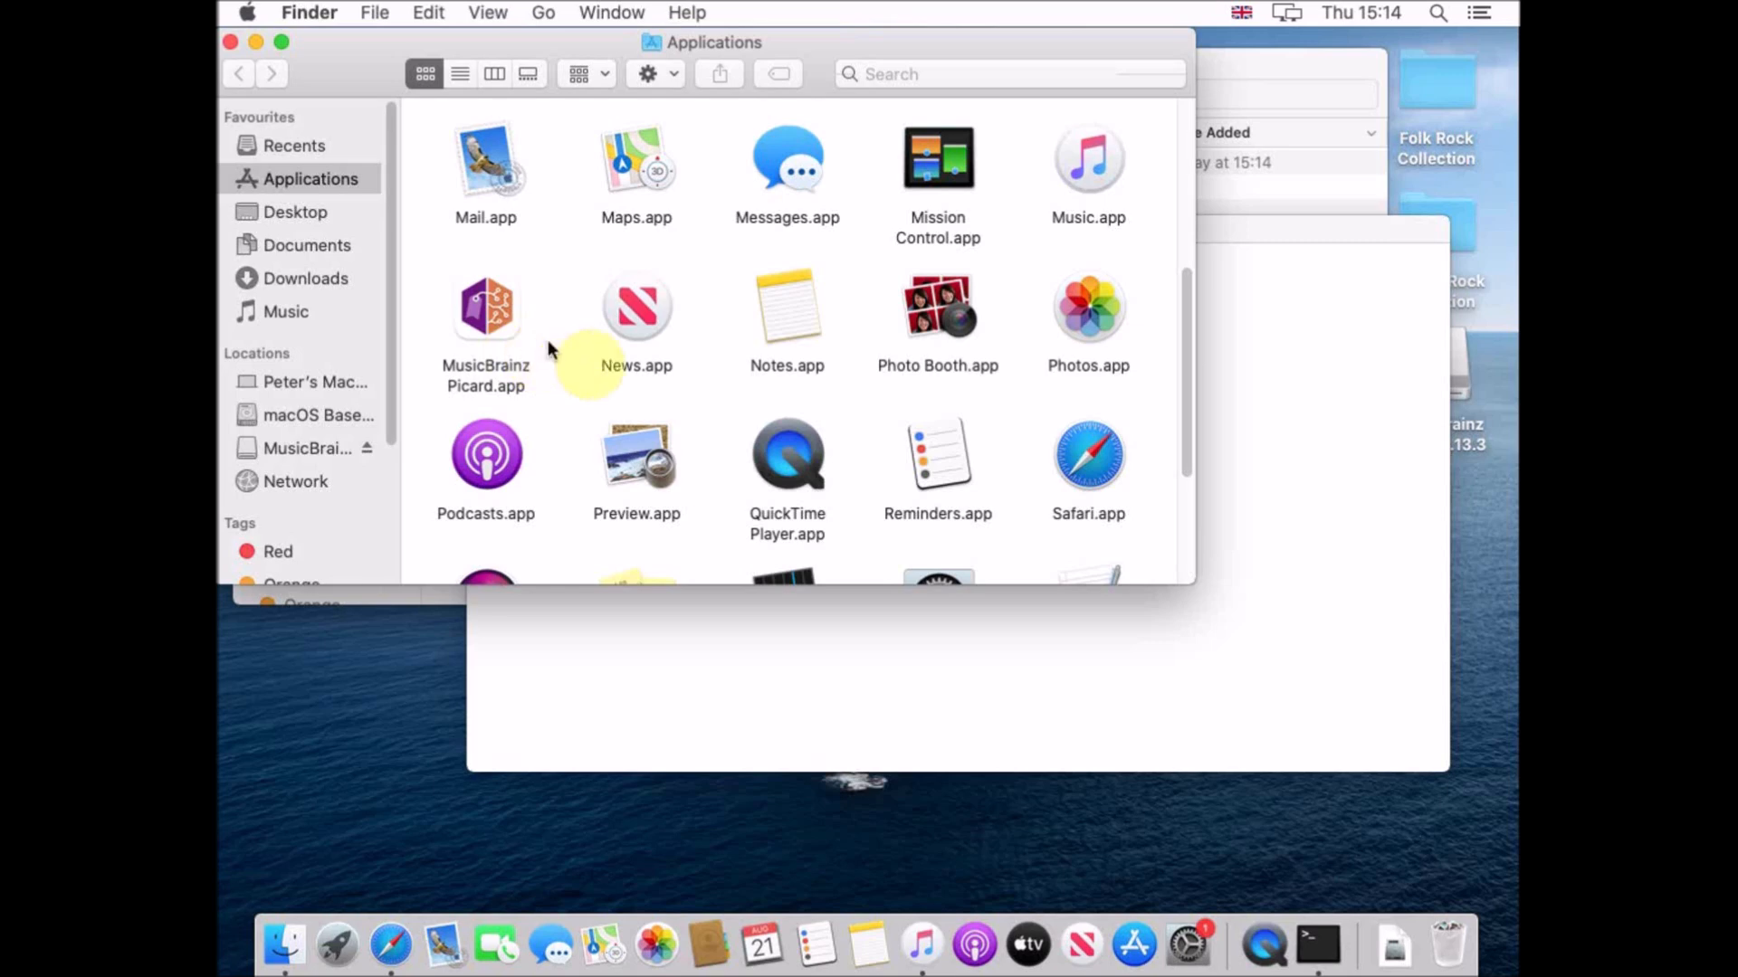
- Close the Applications, MusicBrainz Picard 2.13.3 and Downloads windows, and eject the mounted Picard disk image
left_click(230, 43)
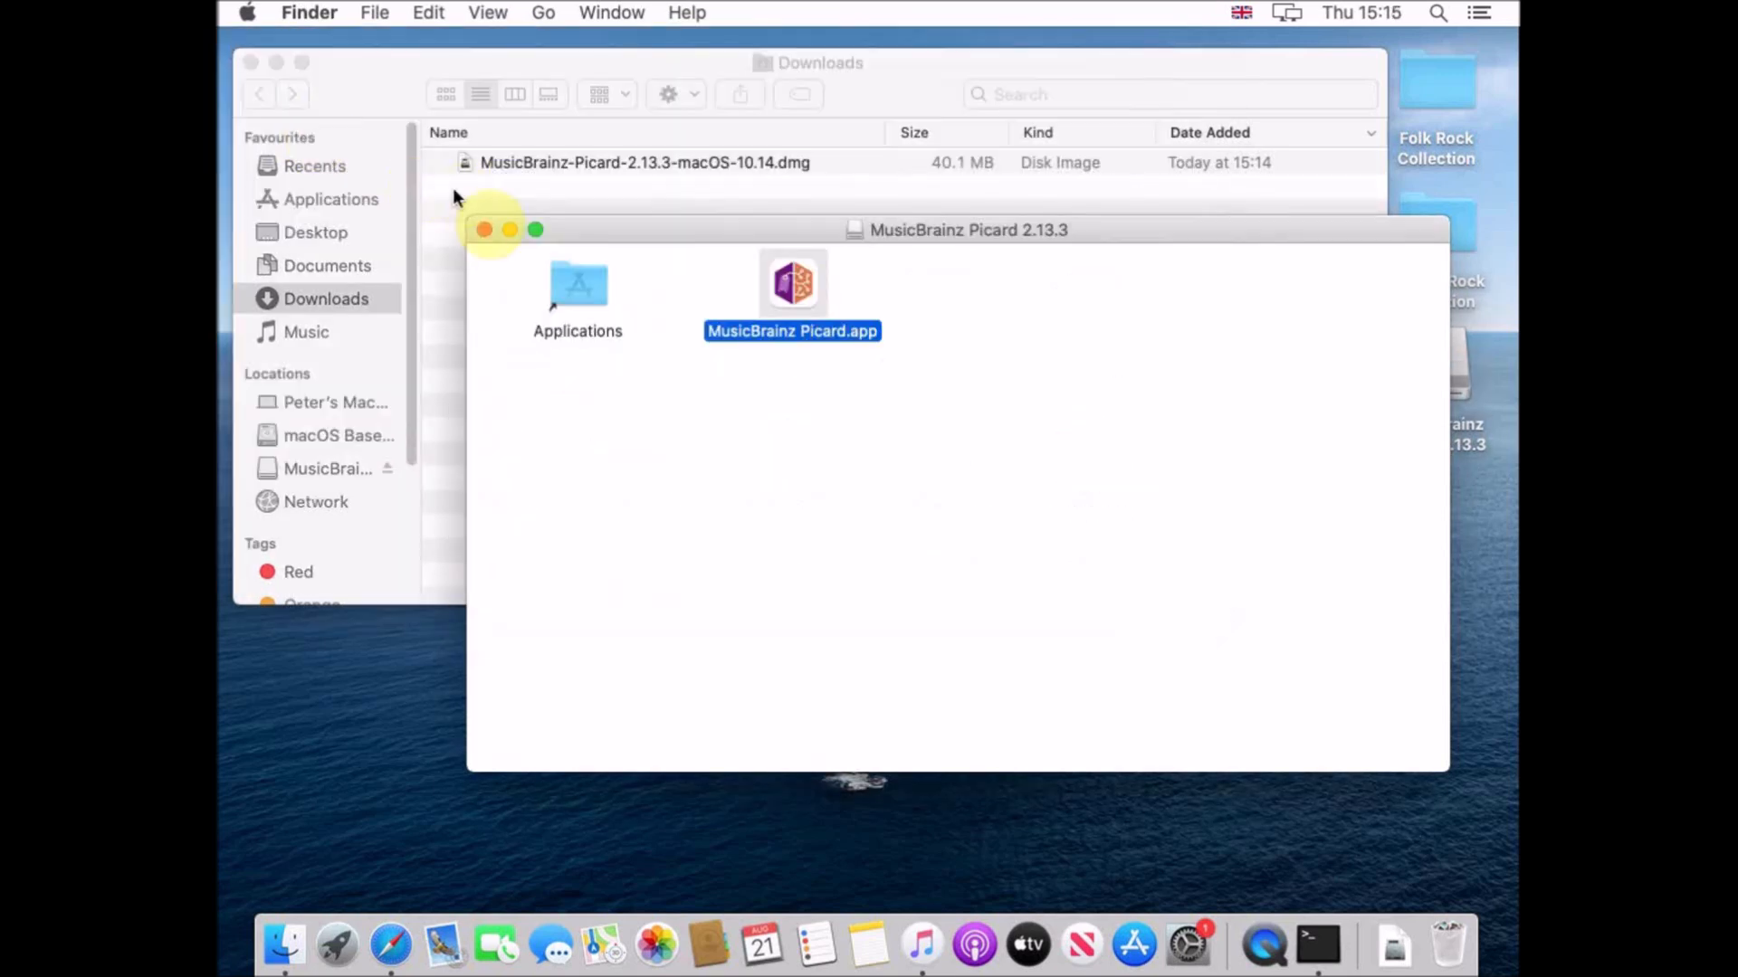
left_click(480, 229)
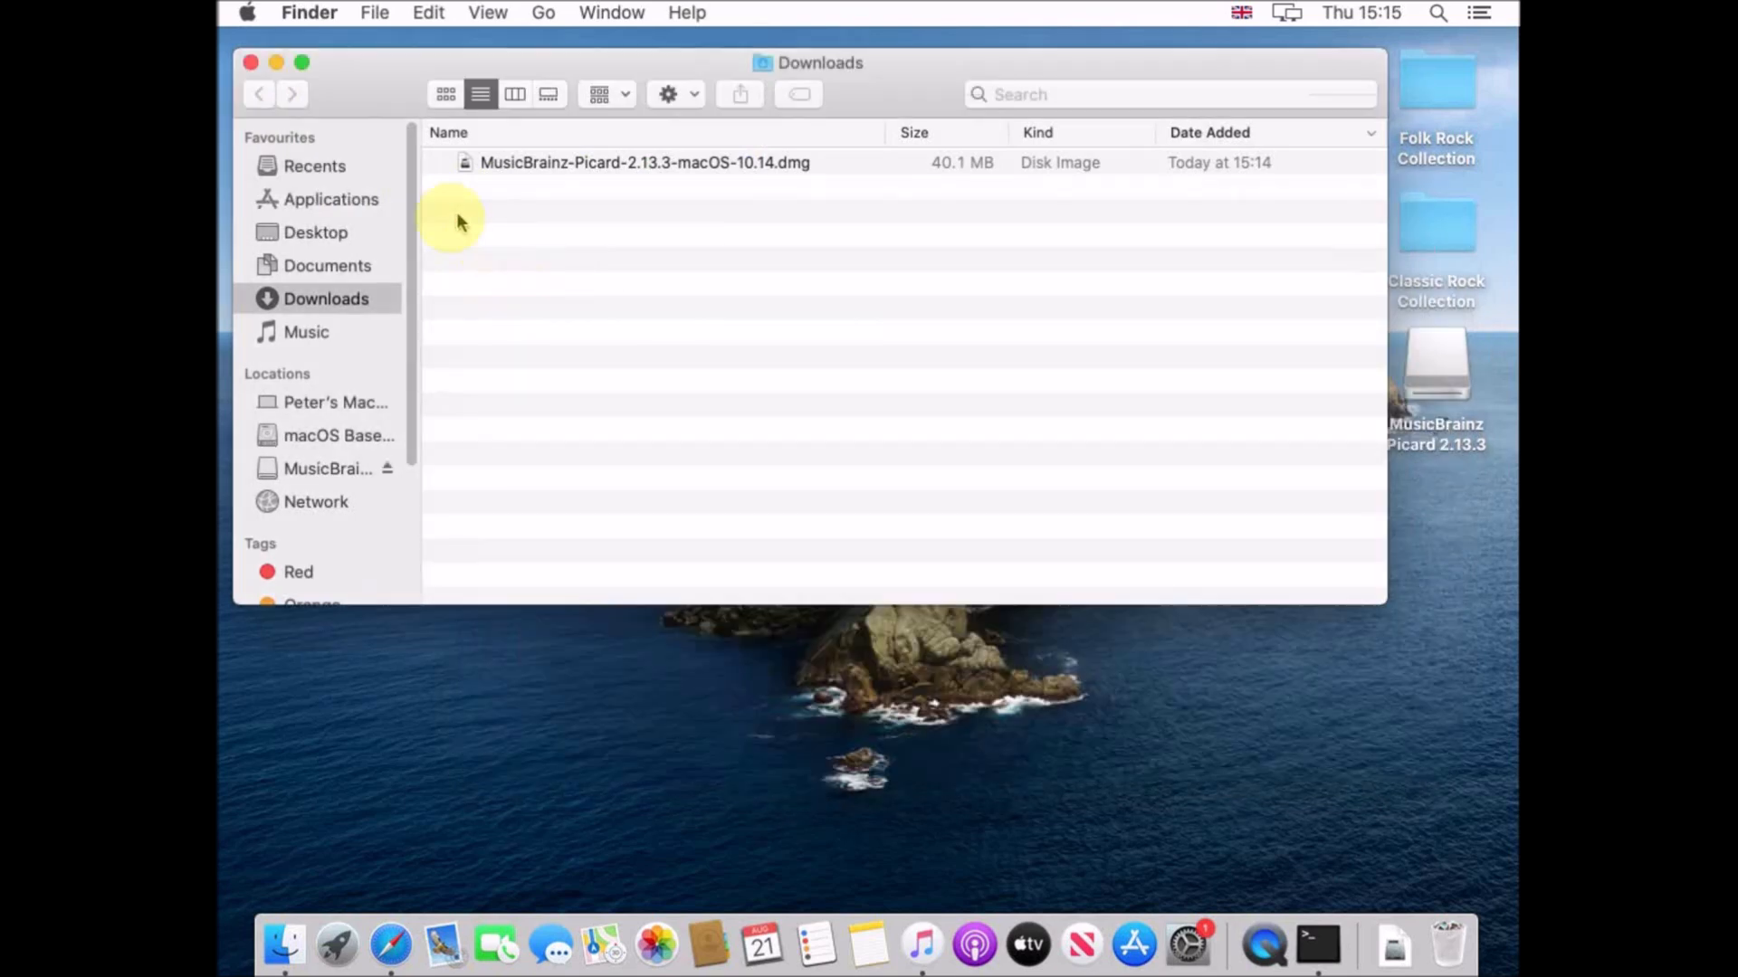
left_click(251, 62)
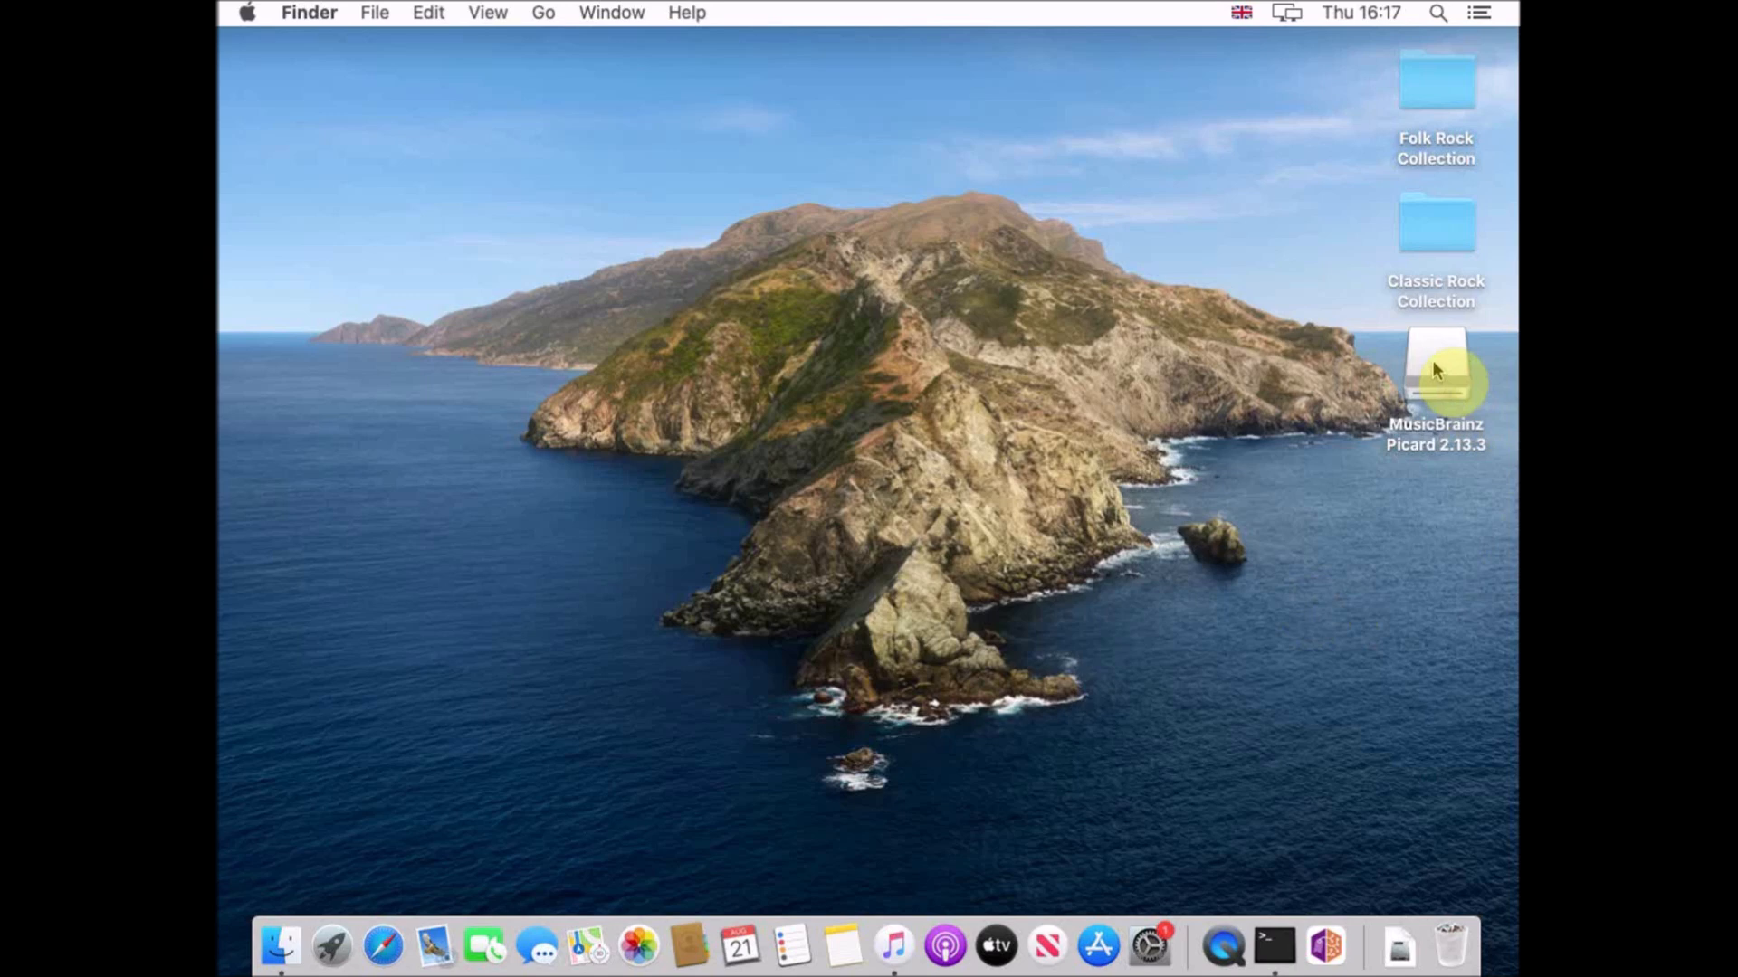
left_click_drag(1431, 360, 1454, 937)
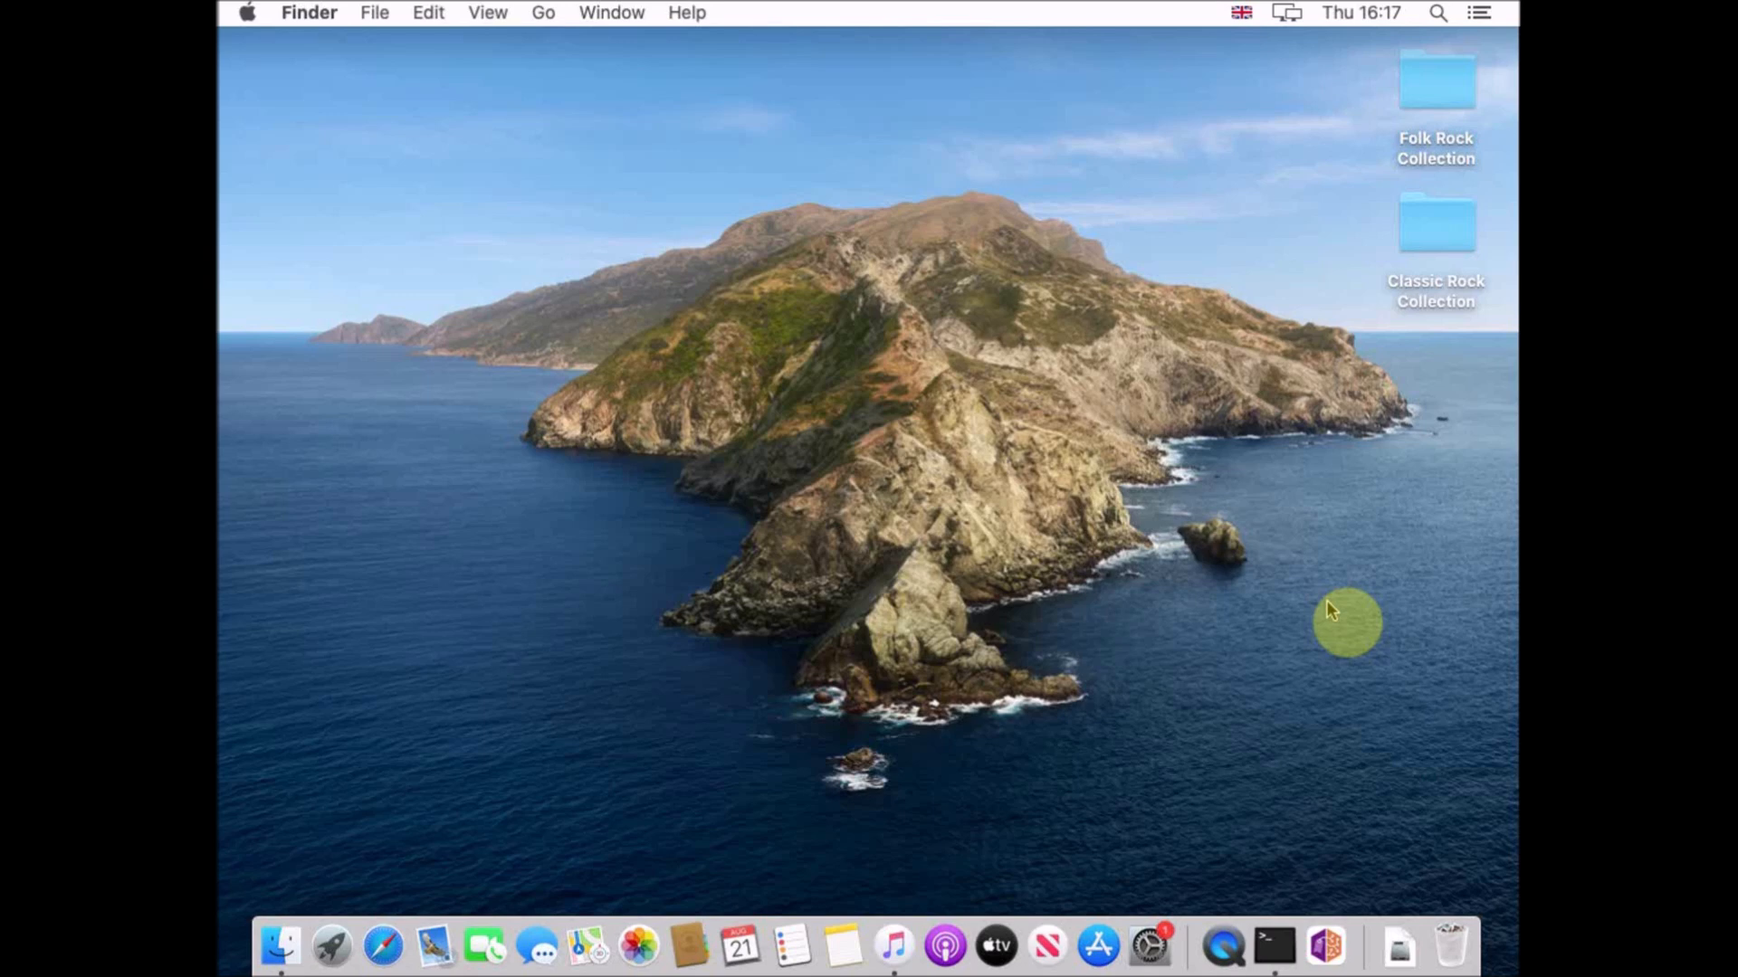
- Launch MusicBrainz Picard, dismiss its startup warning and show the File Browser pane
left_click(1326, 949)
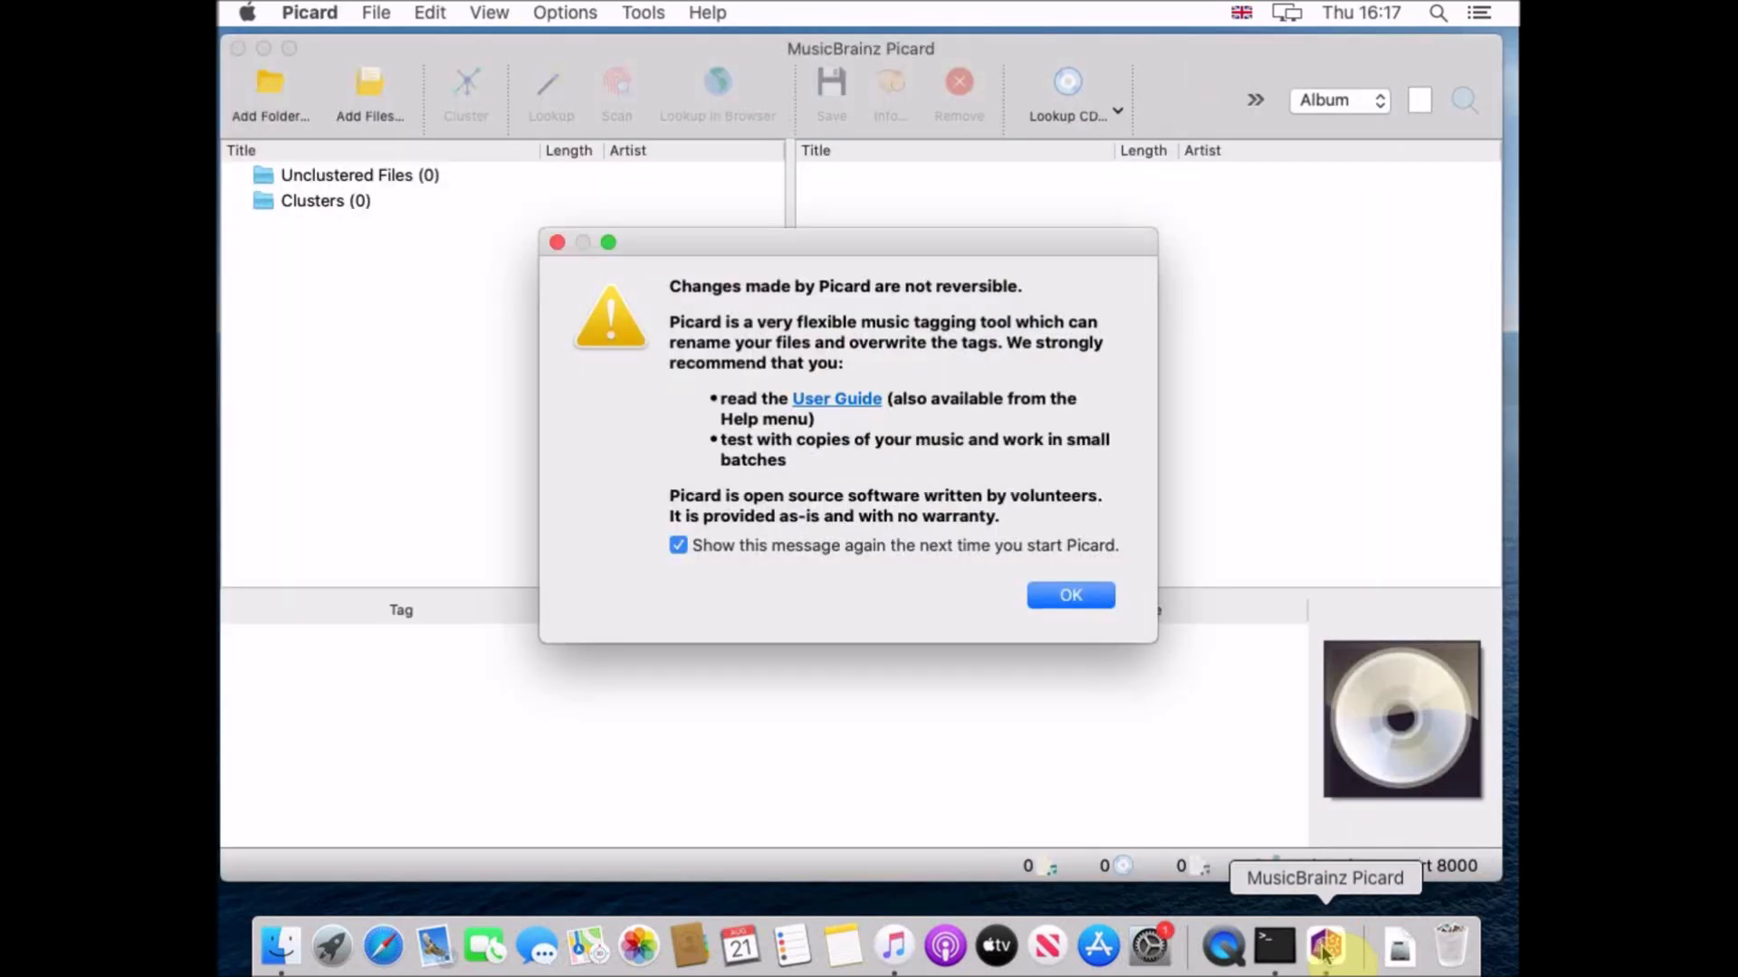
left_click(1091, 599)
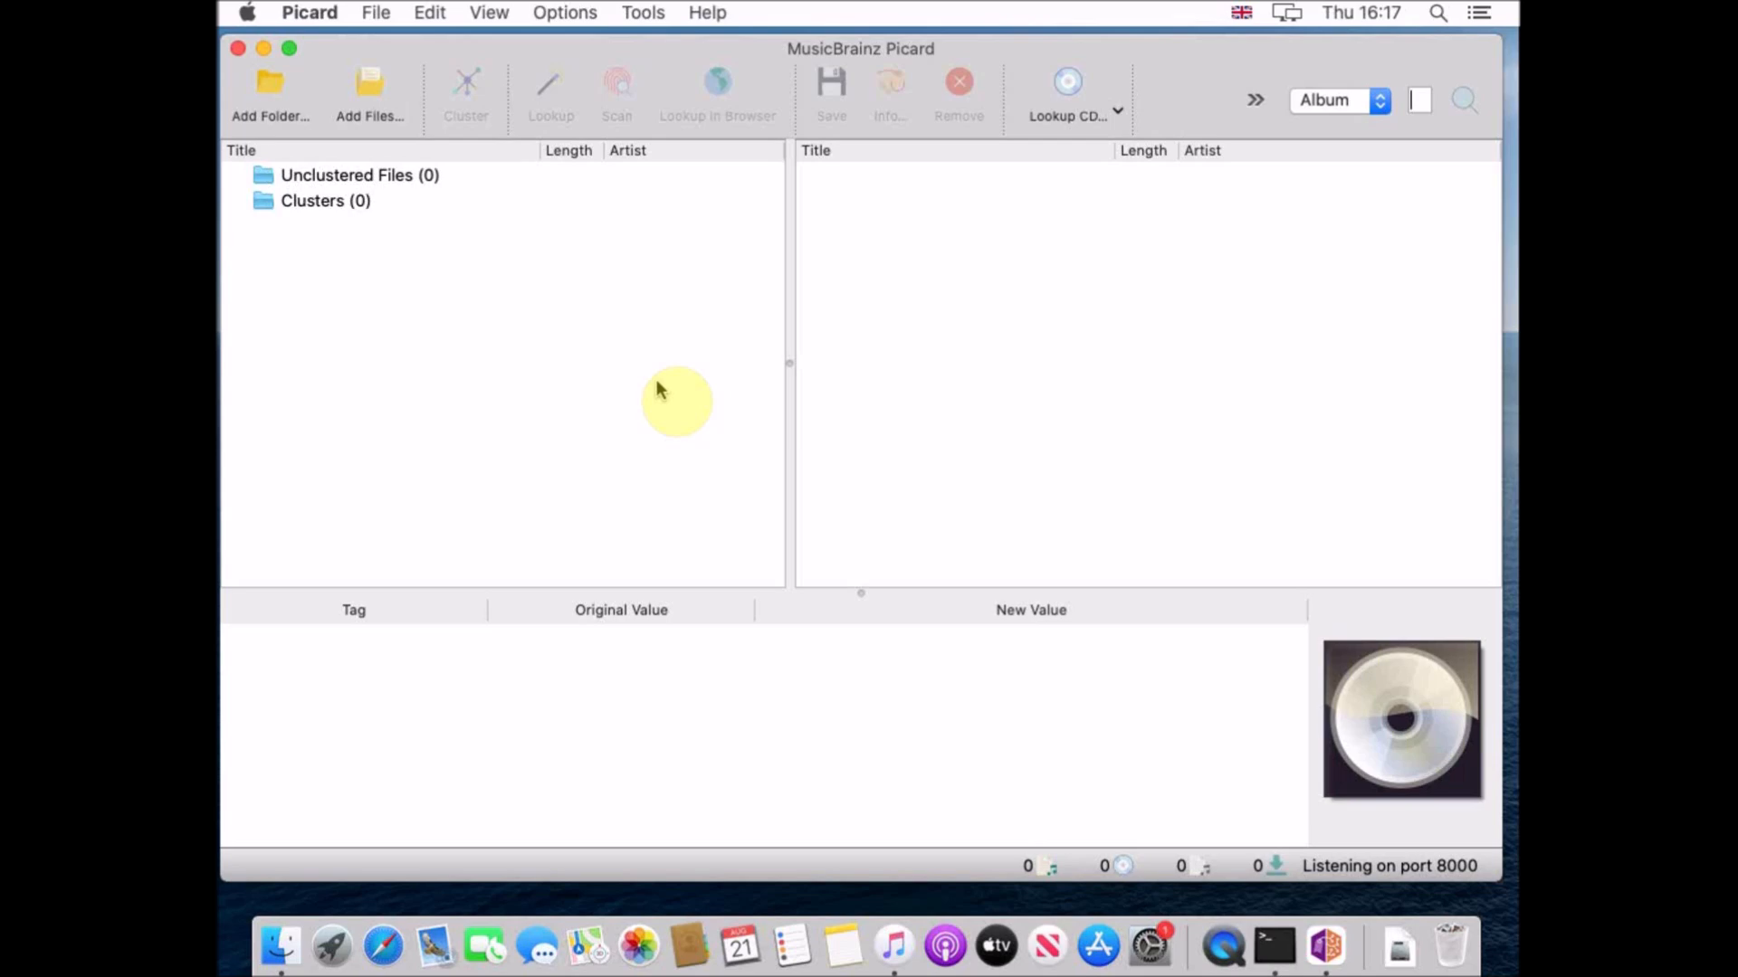
left_click(489, 14)
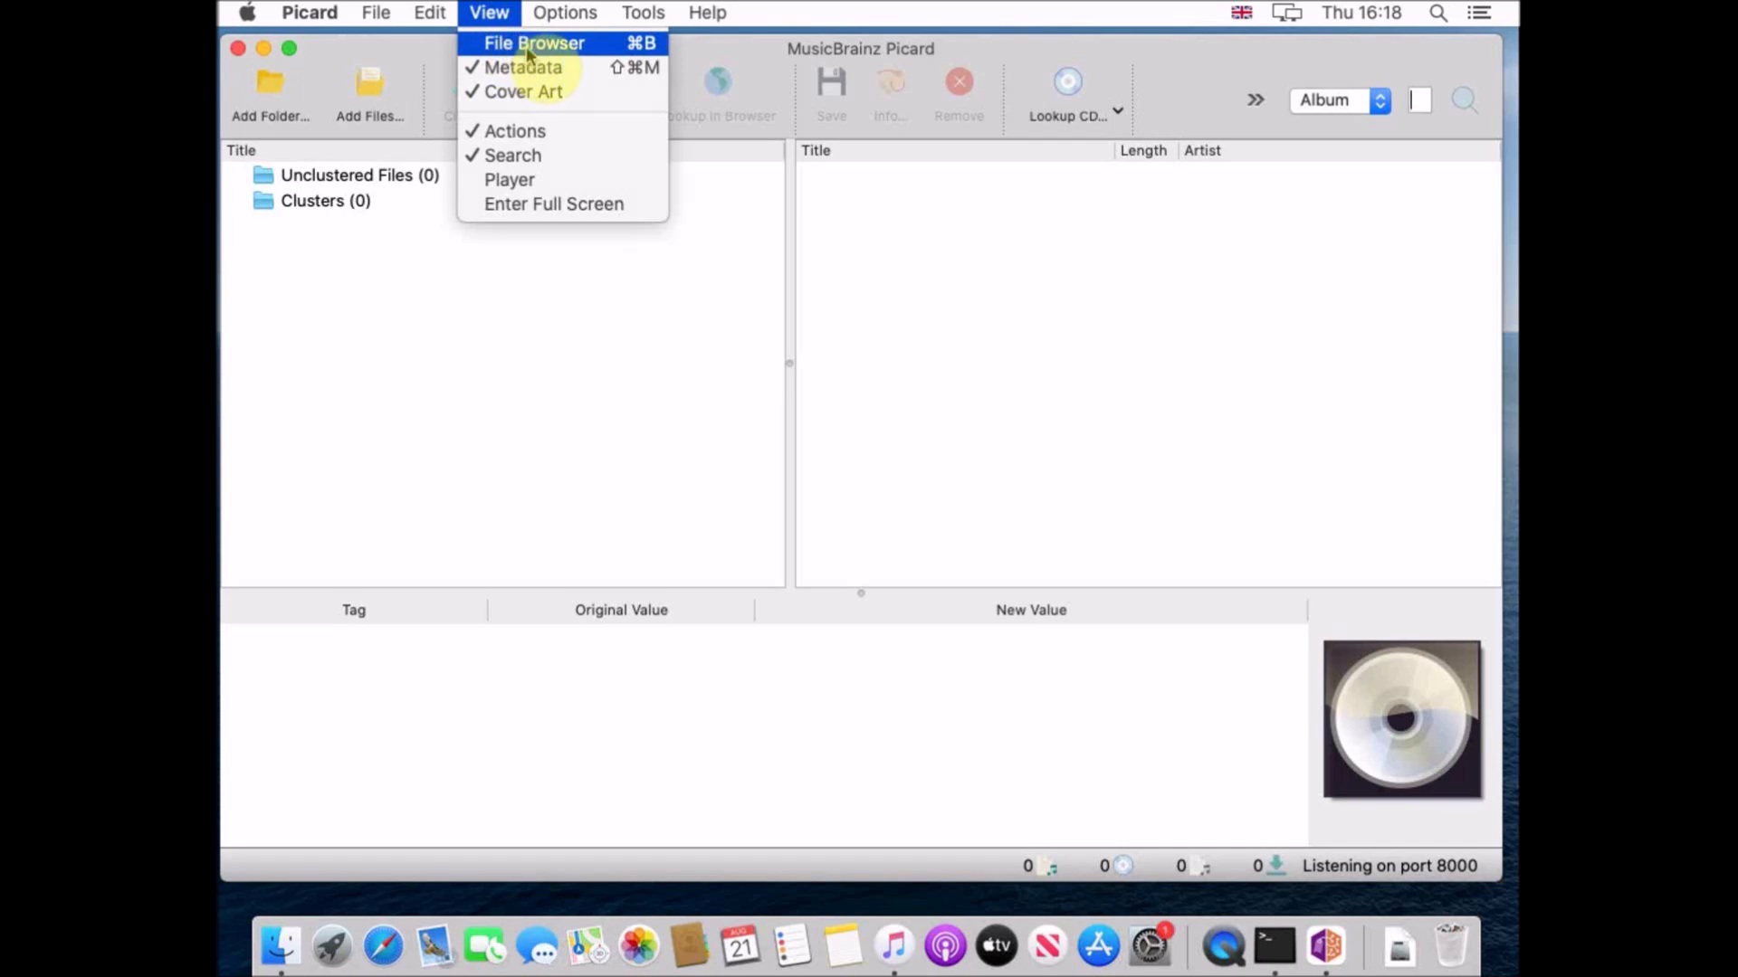
left_click(525, 44)
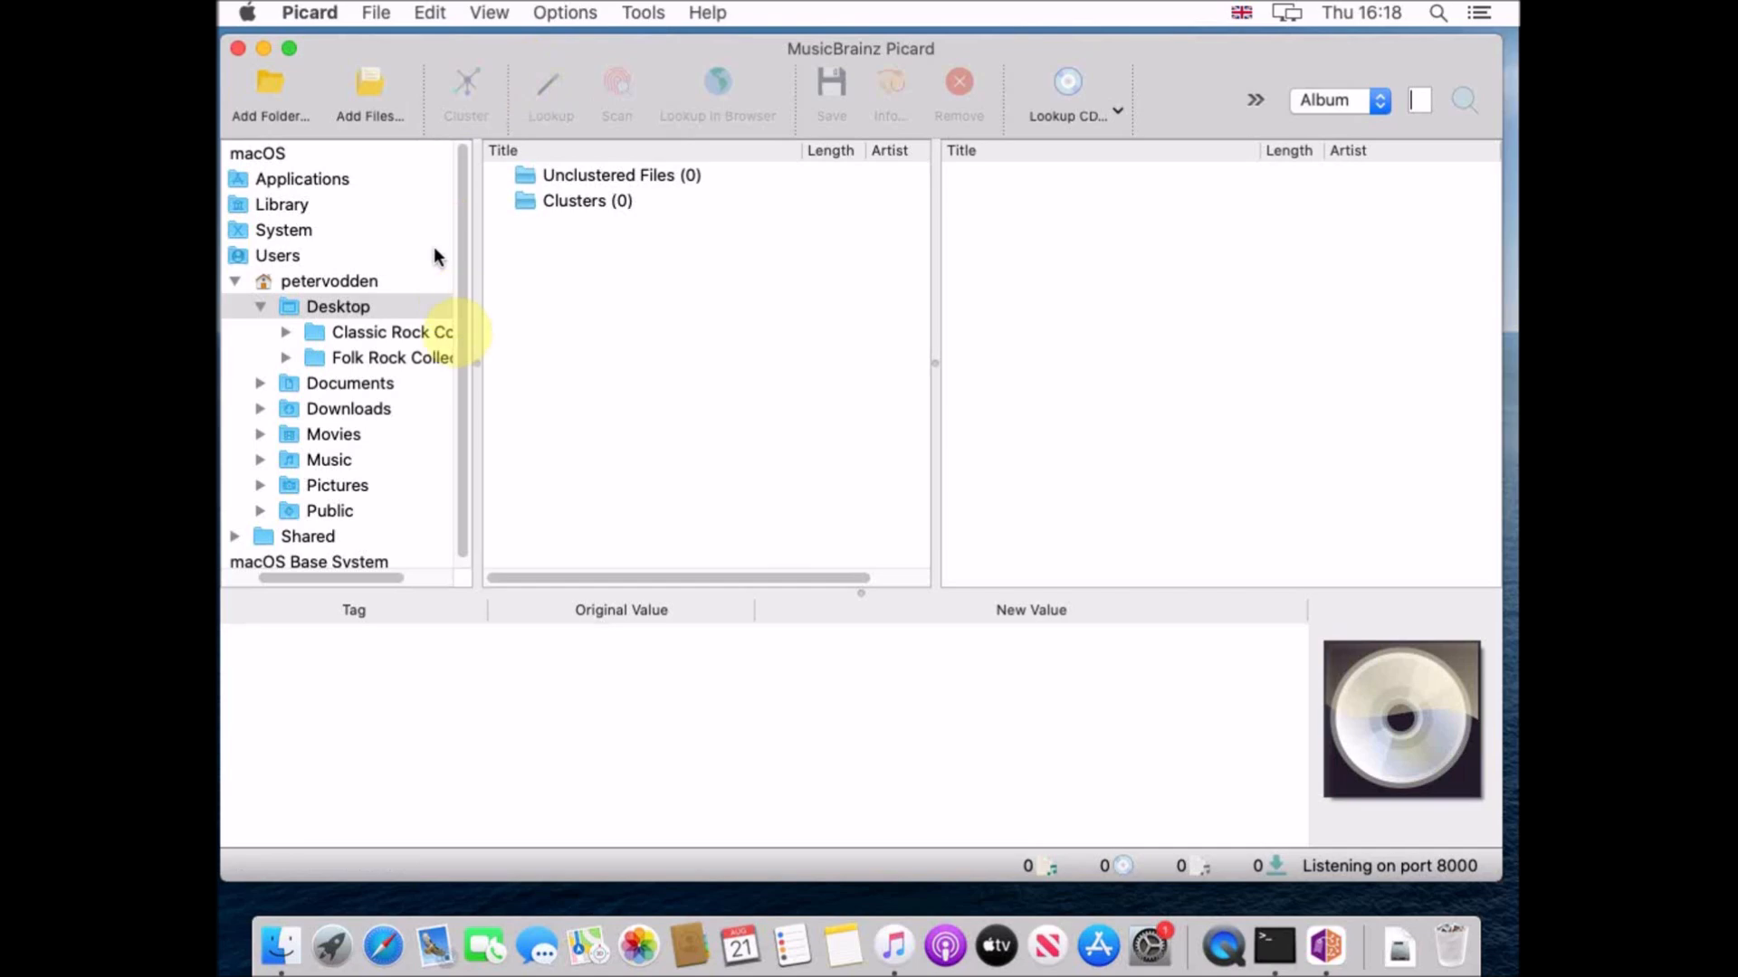
- Widen Picard's File Browser and unclustered files panes so folder names and columns fit, and close the Picard window
left_click_drag(475, 360, 602, 367)
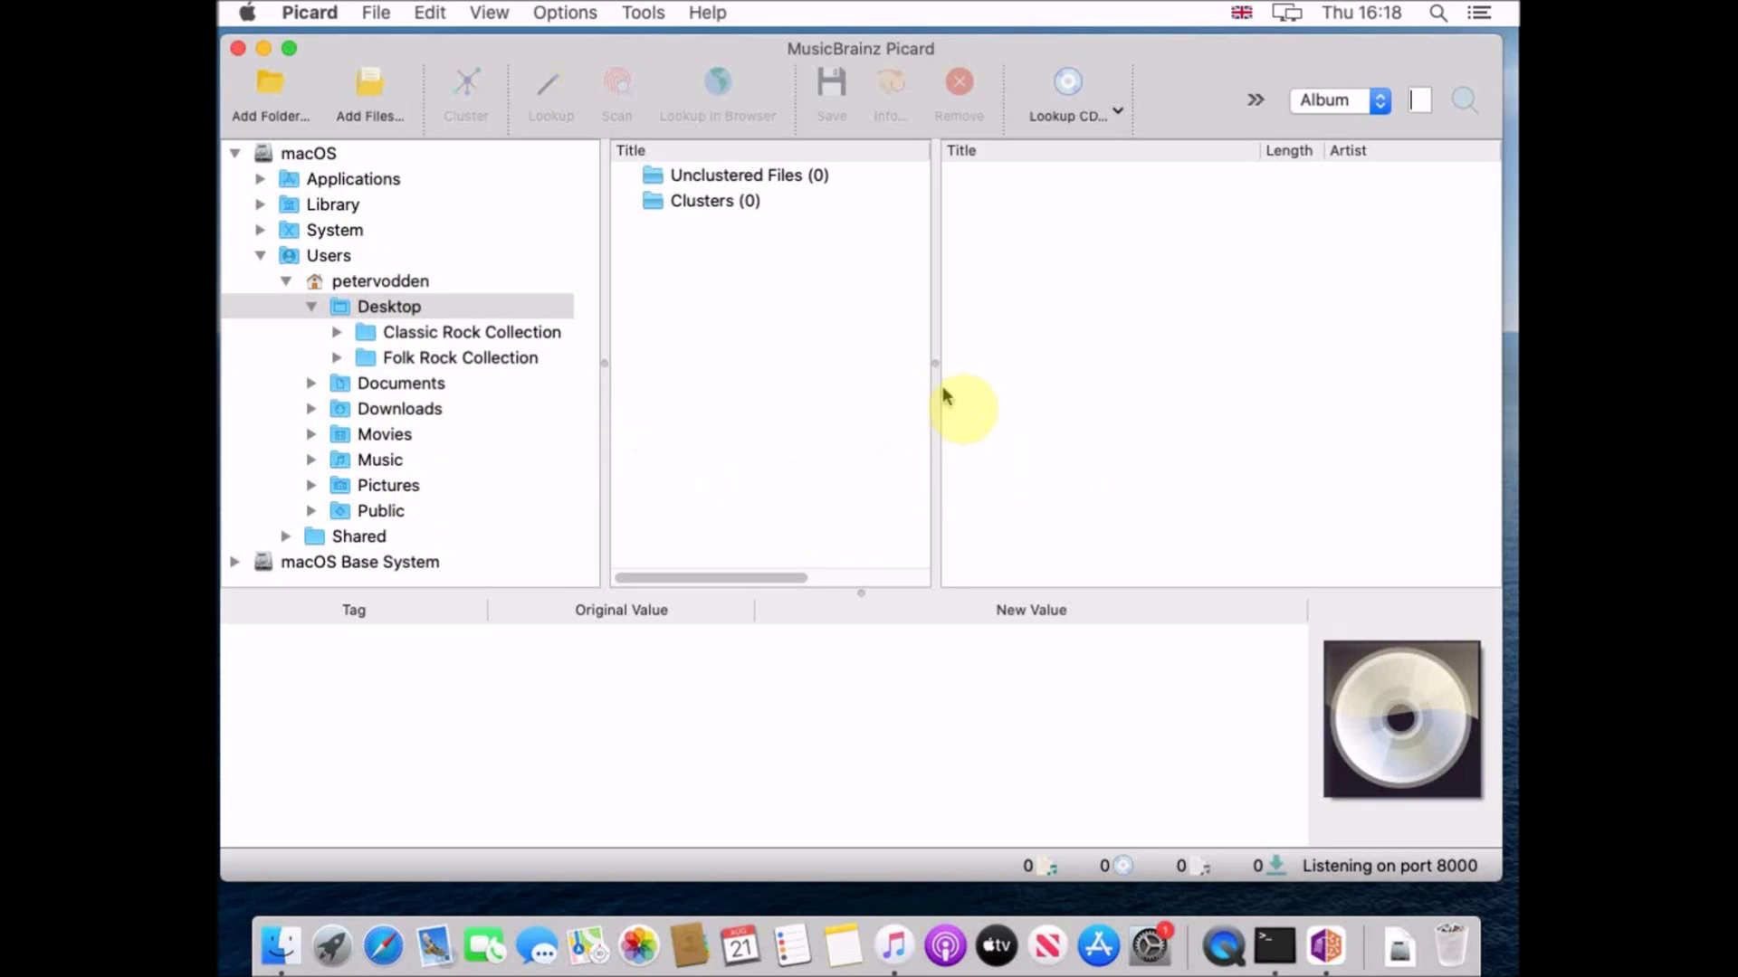
left_click_drag(935, 390, 1292, 411)
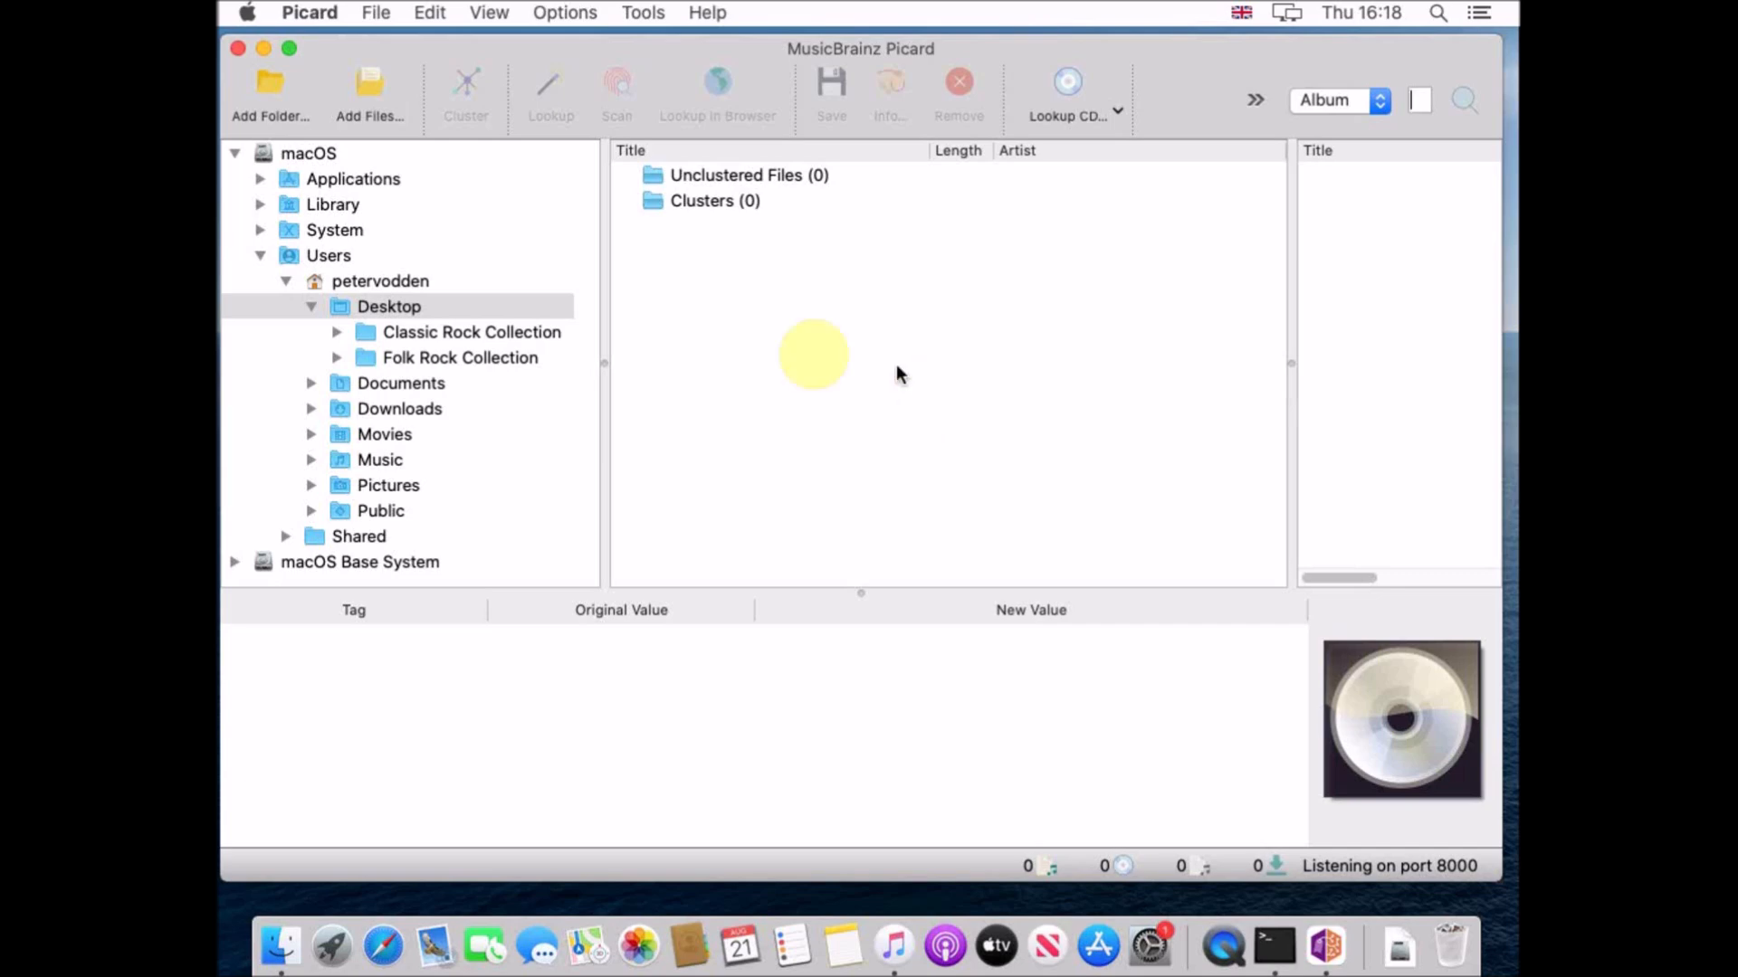
left_click(238, 48)
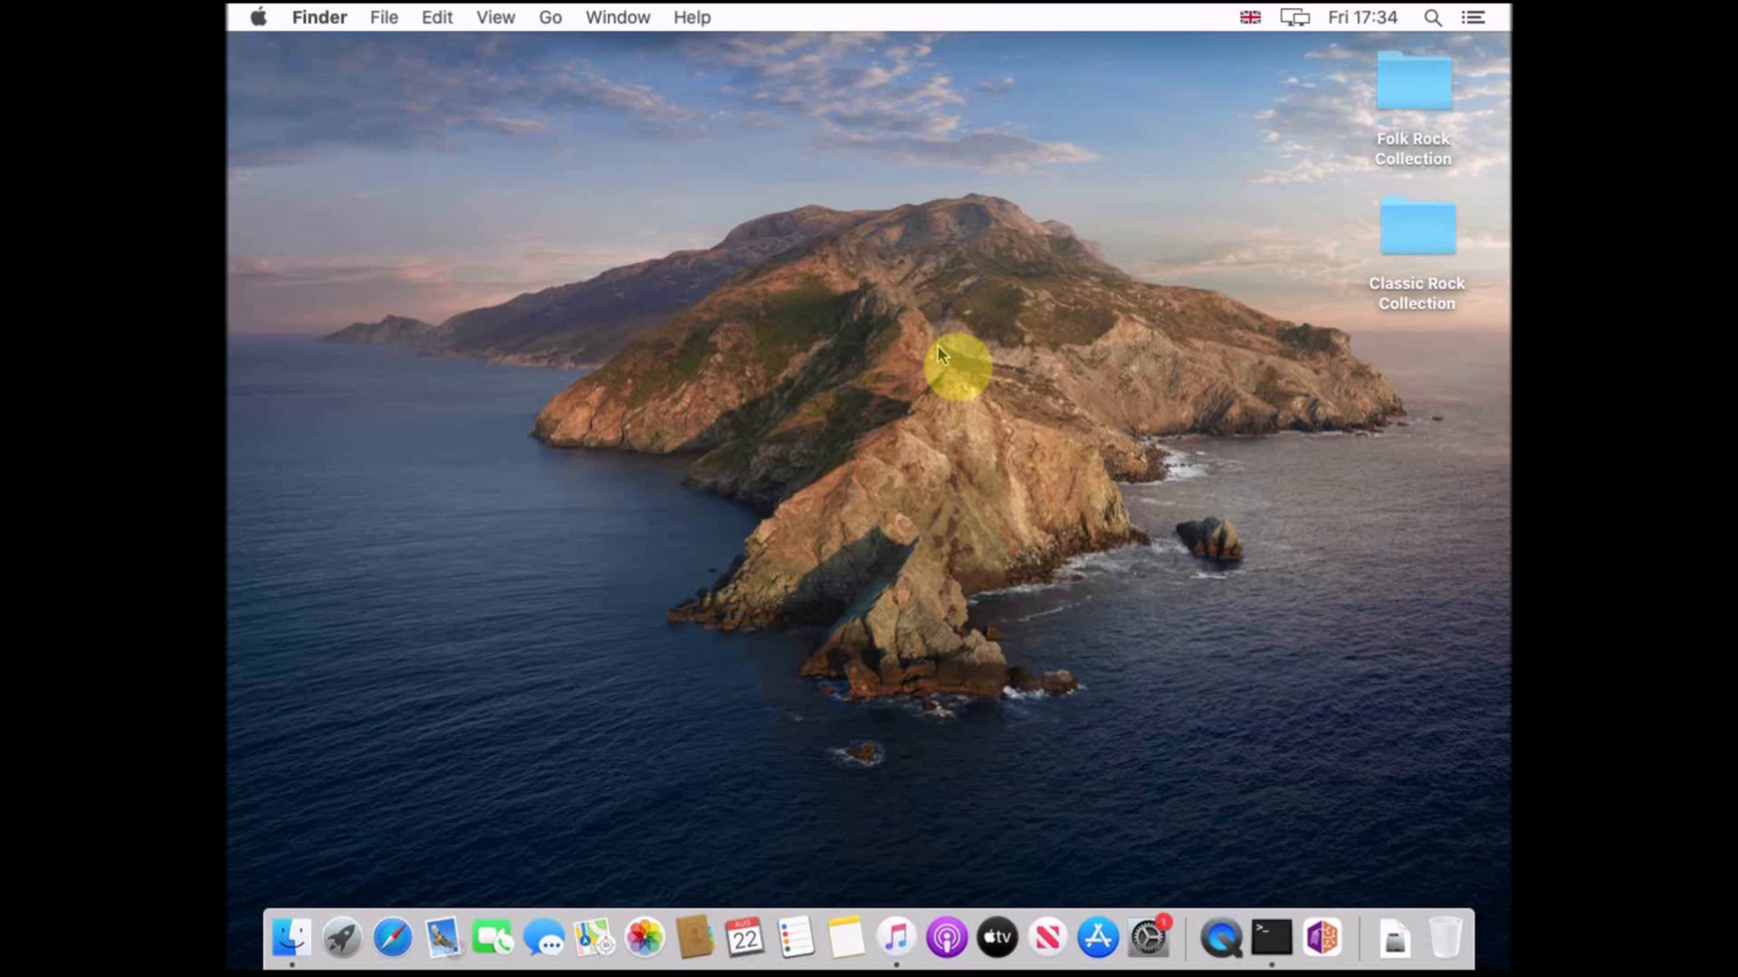
- Open the Folk Rock Collection folder, and place a second, widened Finder window below it with the destination folder's file list clear
double_click(1416, 103)
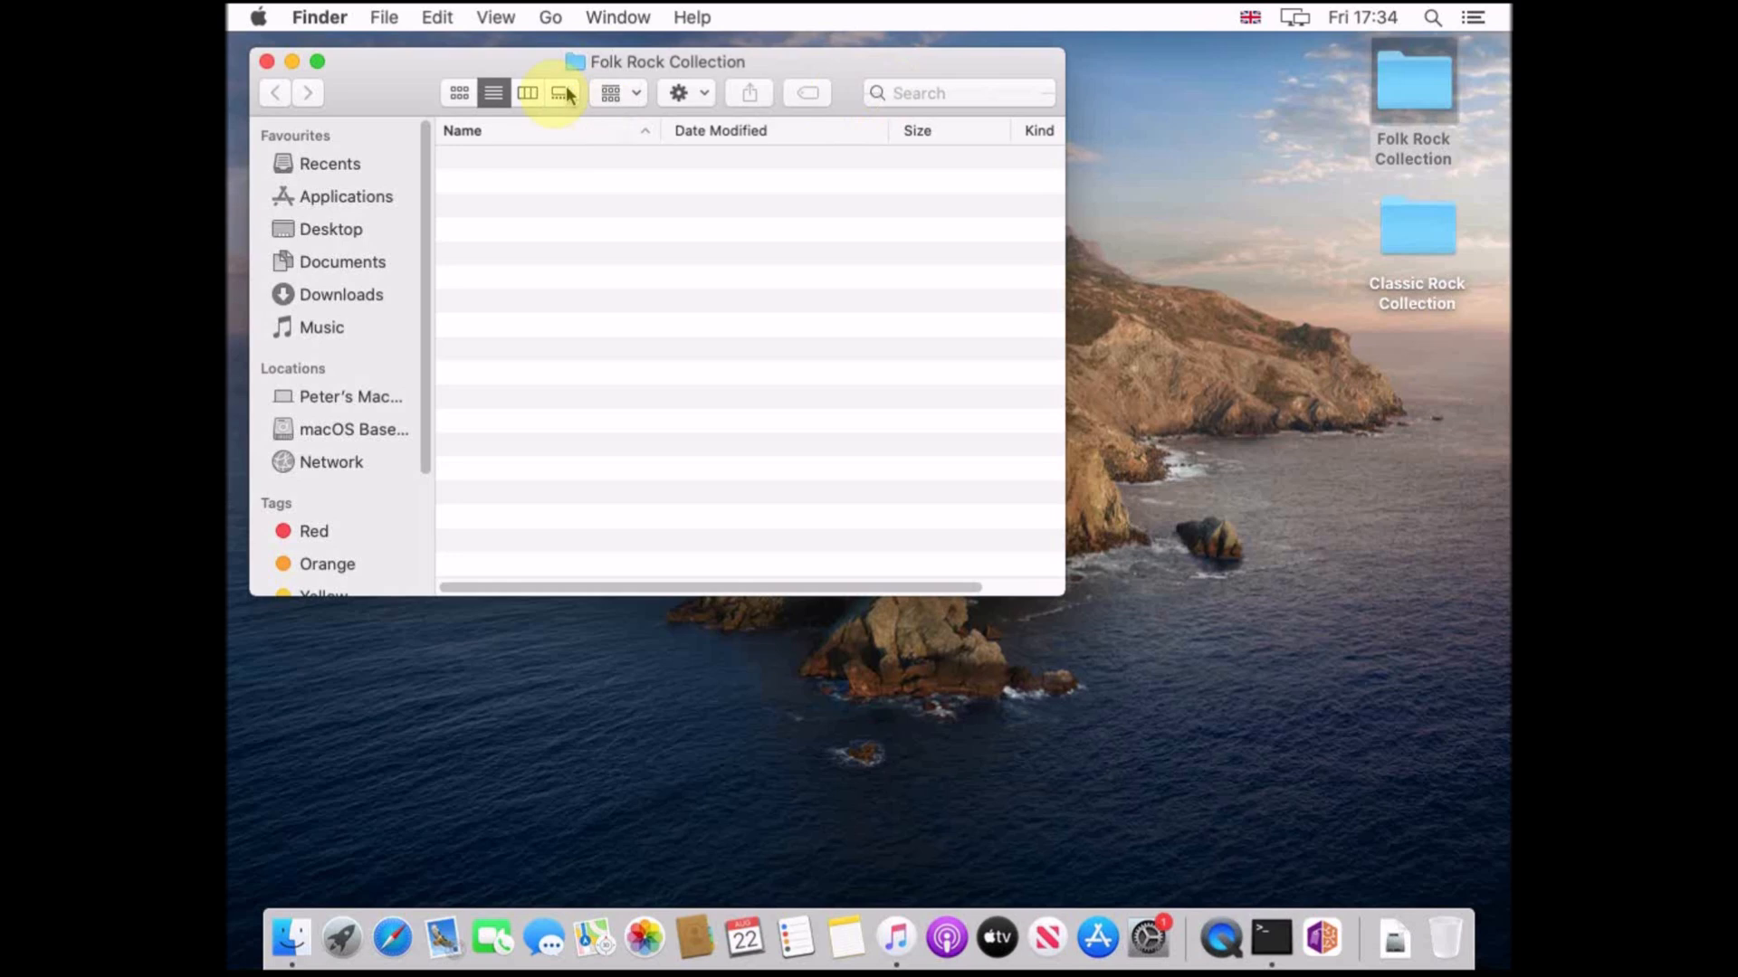
left_click(385, 20)
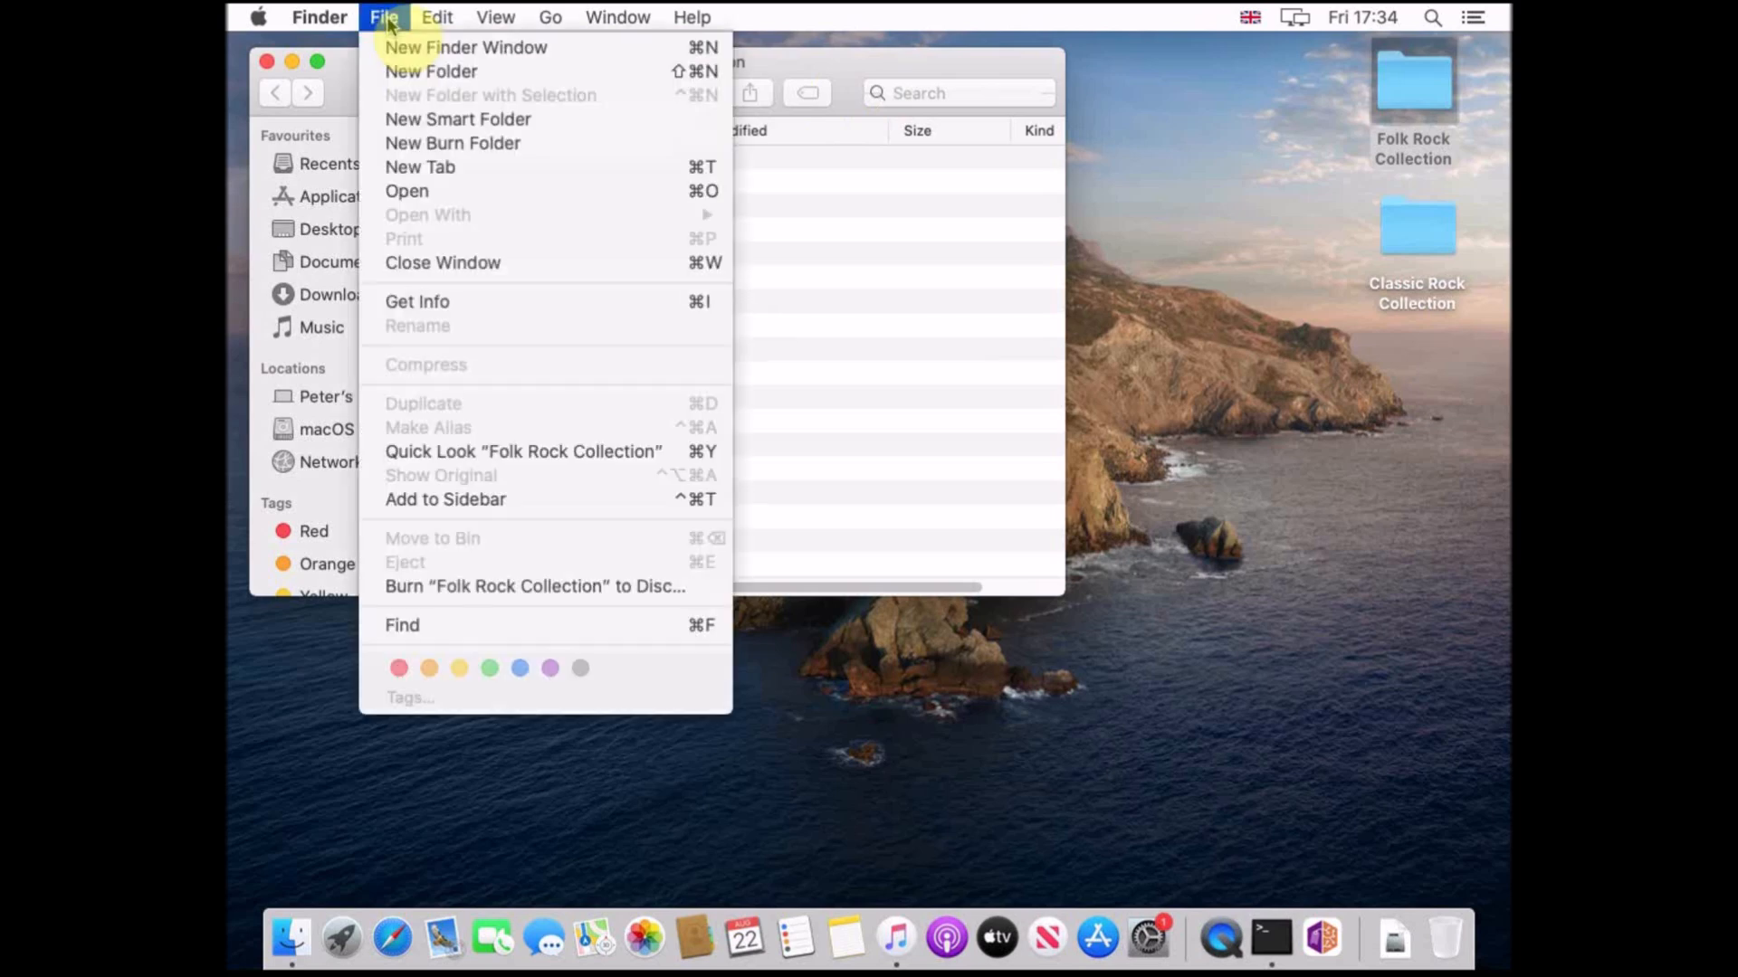
left_click(451, 47)
left_click_drag(1170, 362, 1075, 385)
left_click_drag(1328, 598, 1454, 599)
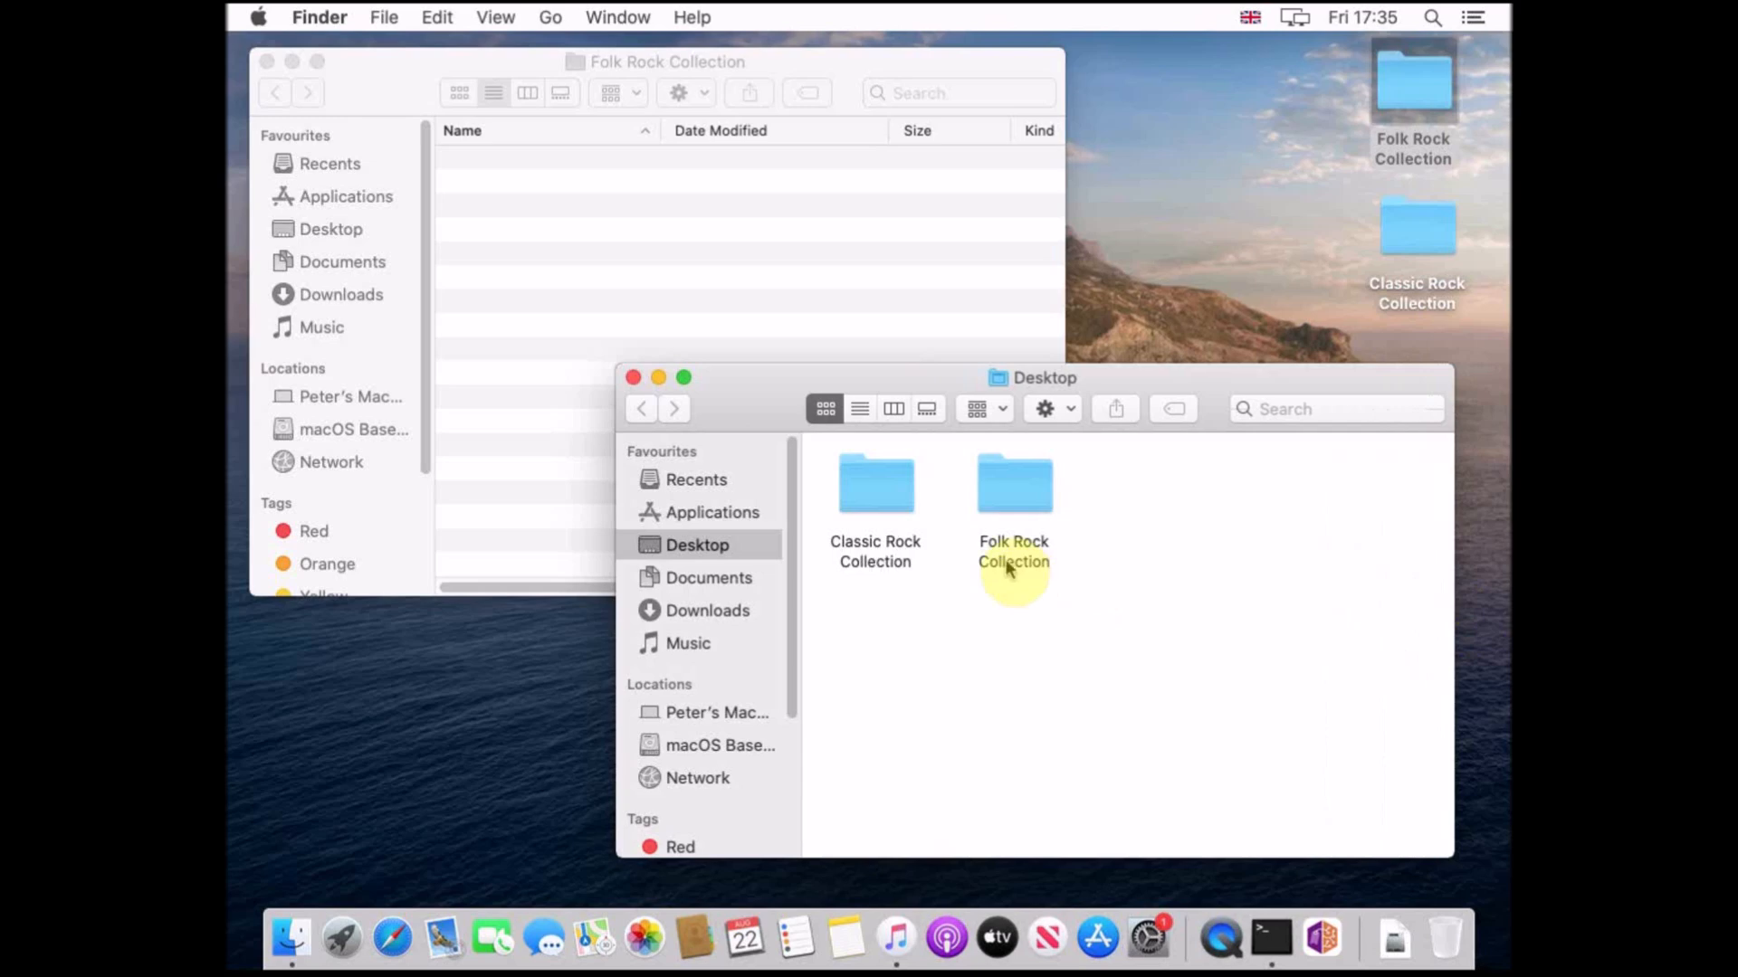
- In the second Finder window, browse through Music, its Music subfolder and iTunes to the iTunes Music folder
left_click(699, 653)
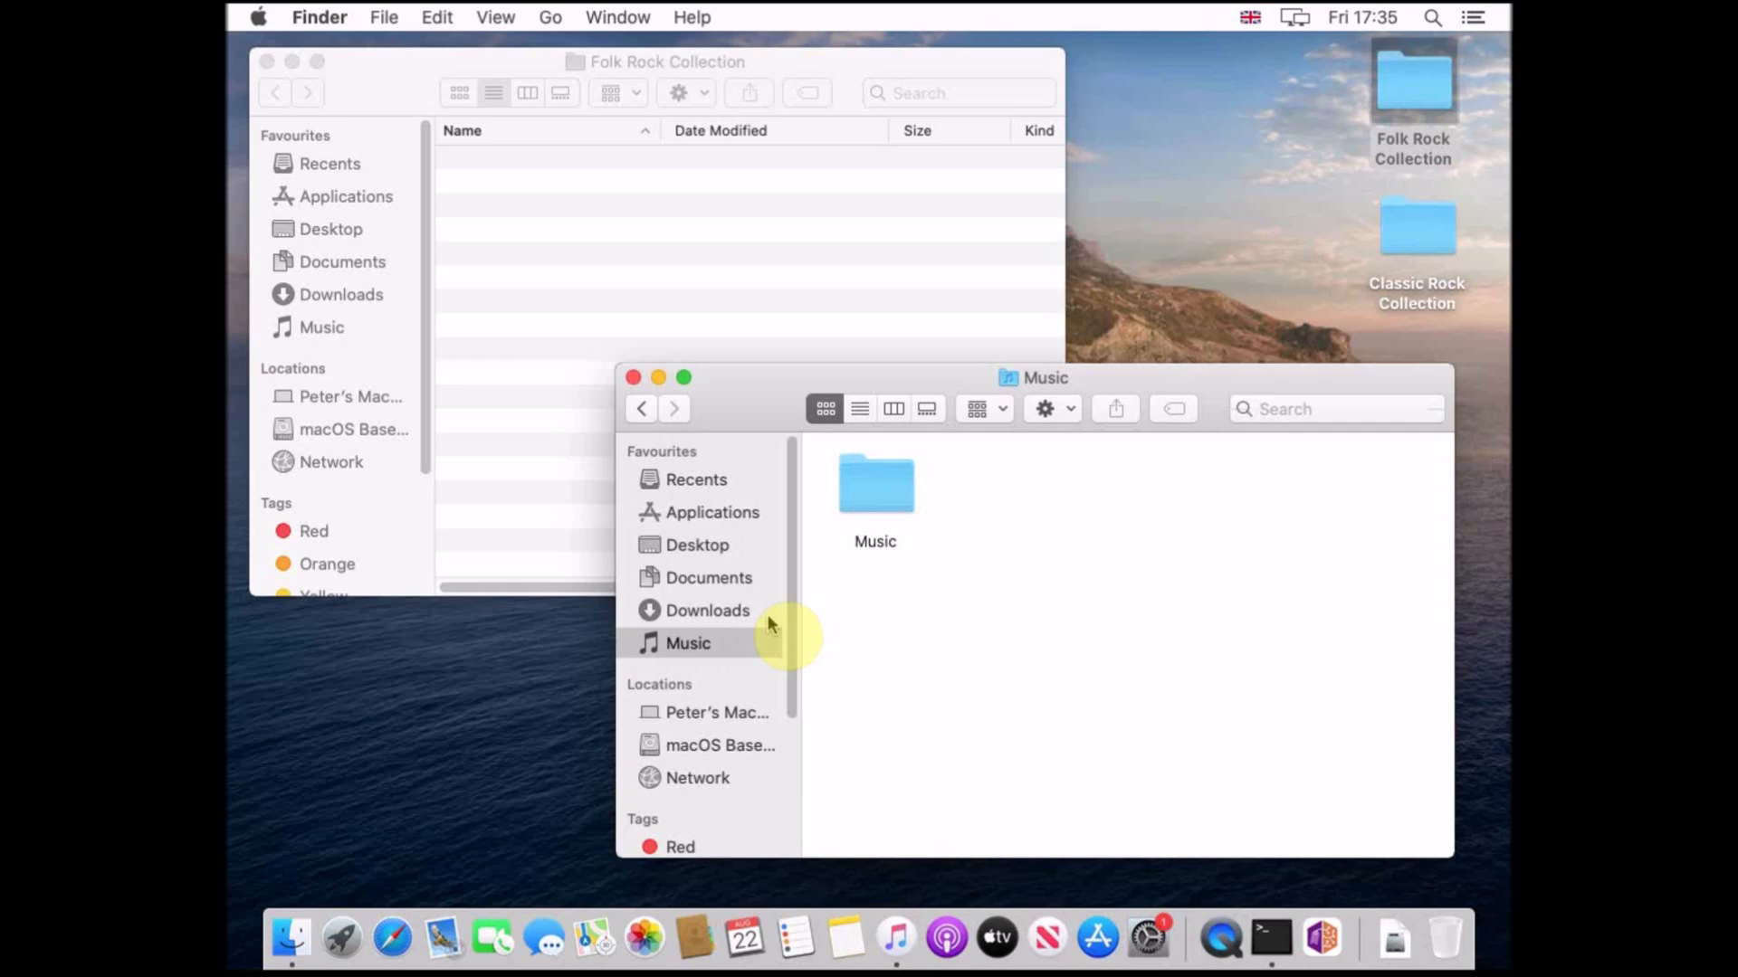
double_click(888, 498)
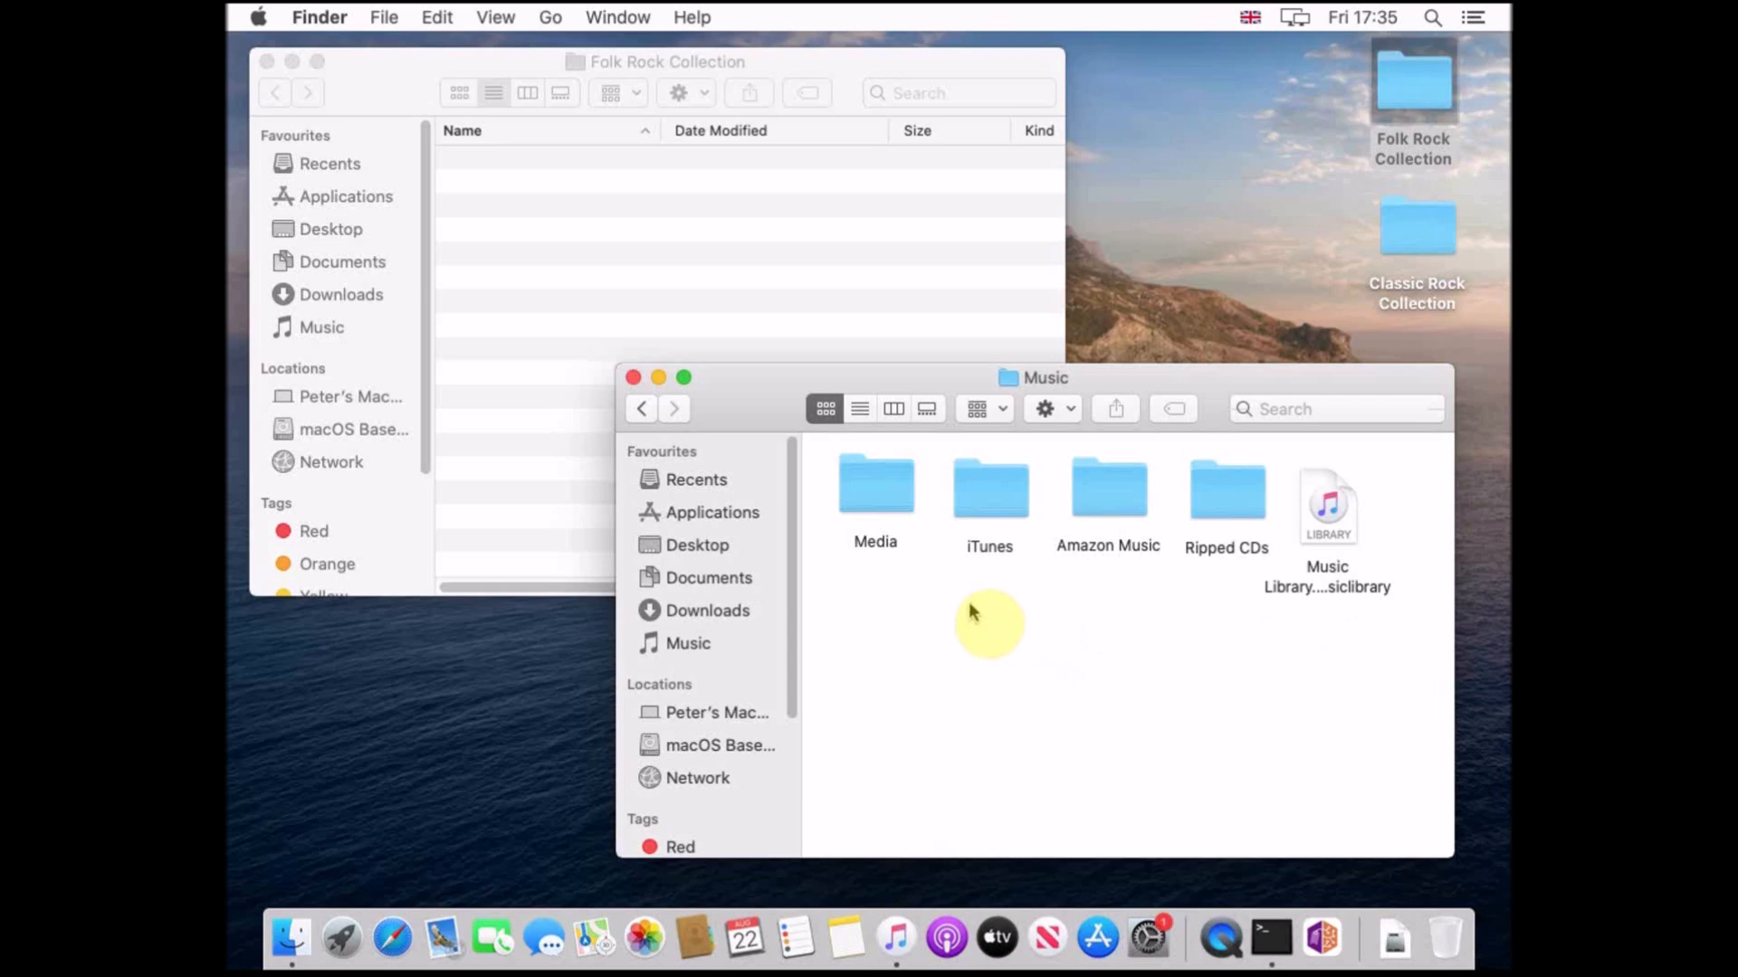
double_click(996, 529)
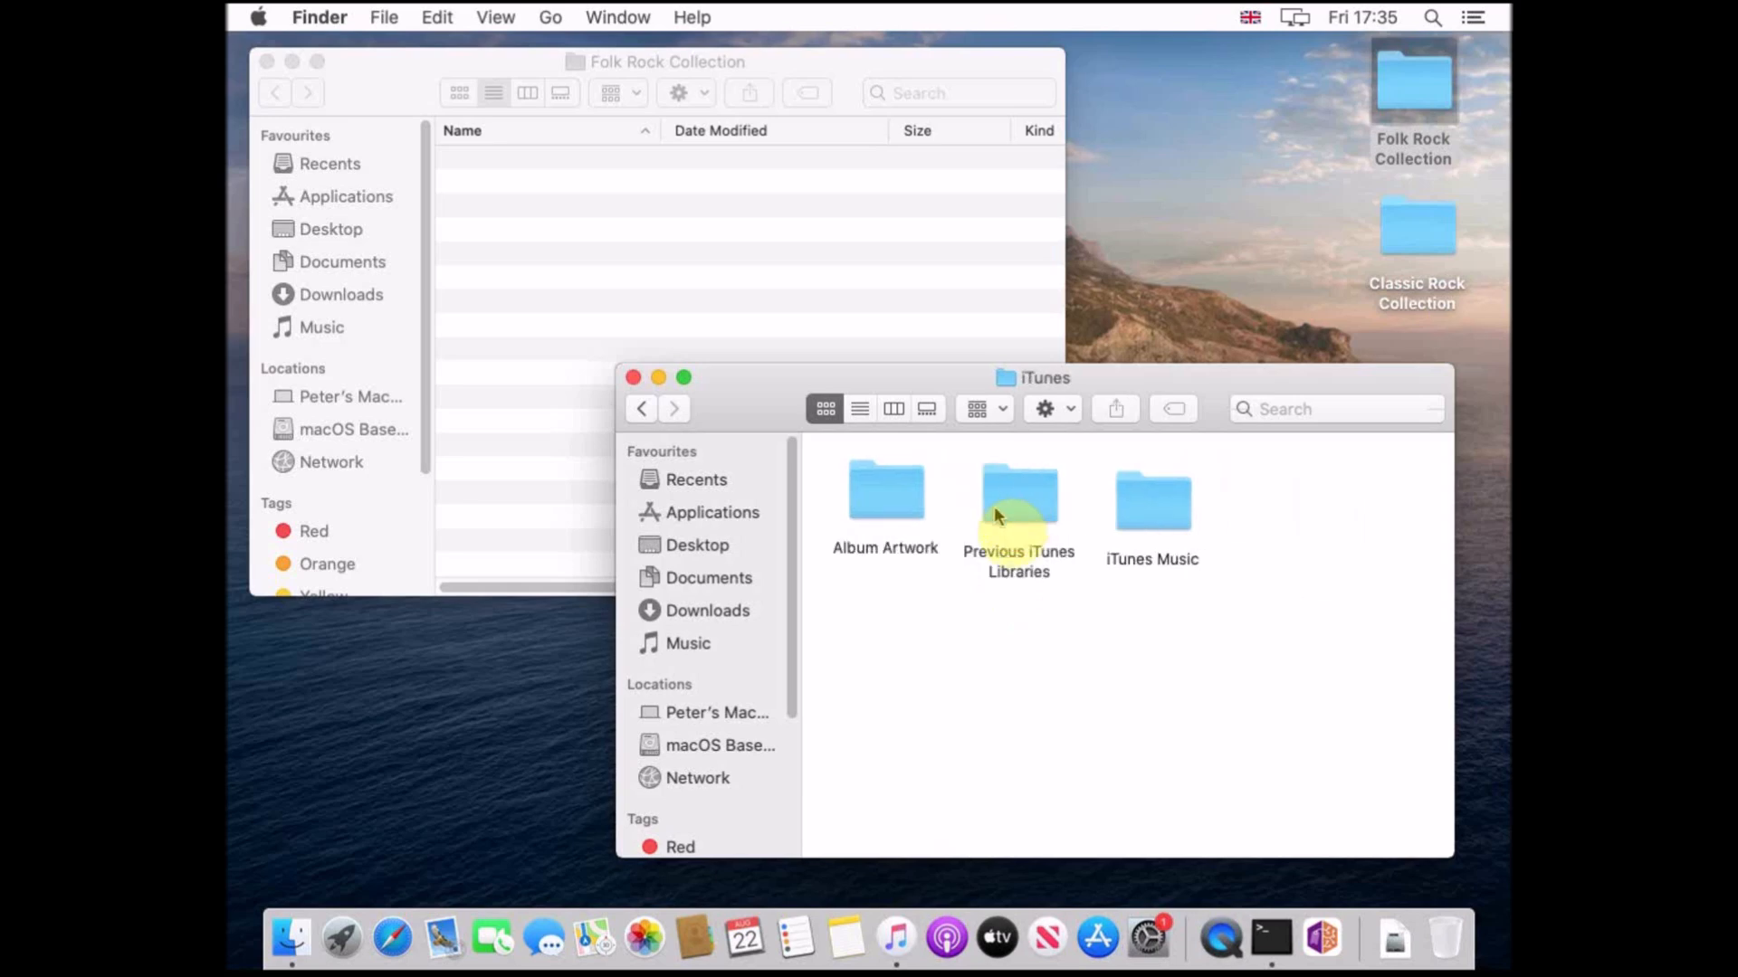
double_click(1155, 528)
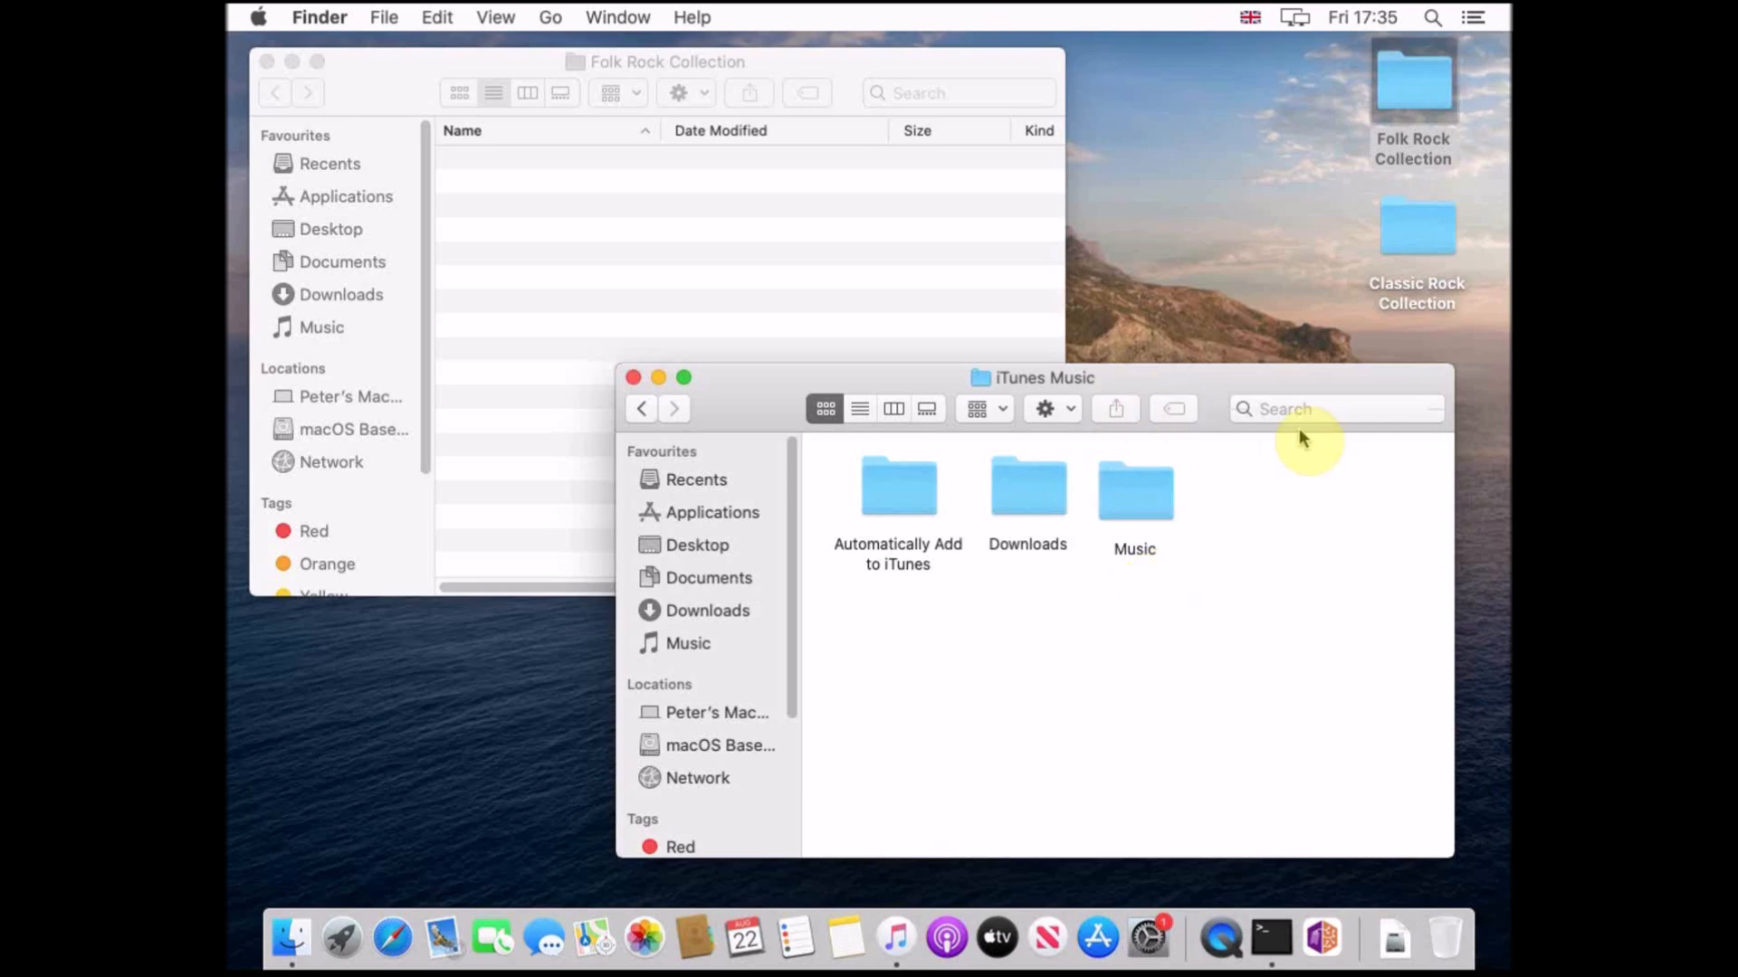
- Search Finder for "tea" and open the Tea for the Tillerman folder
left_click(1278, 404)
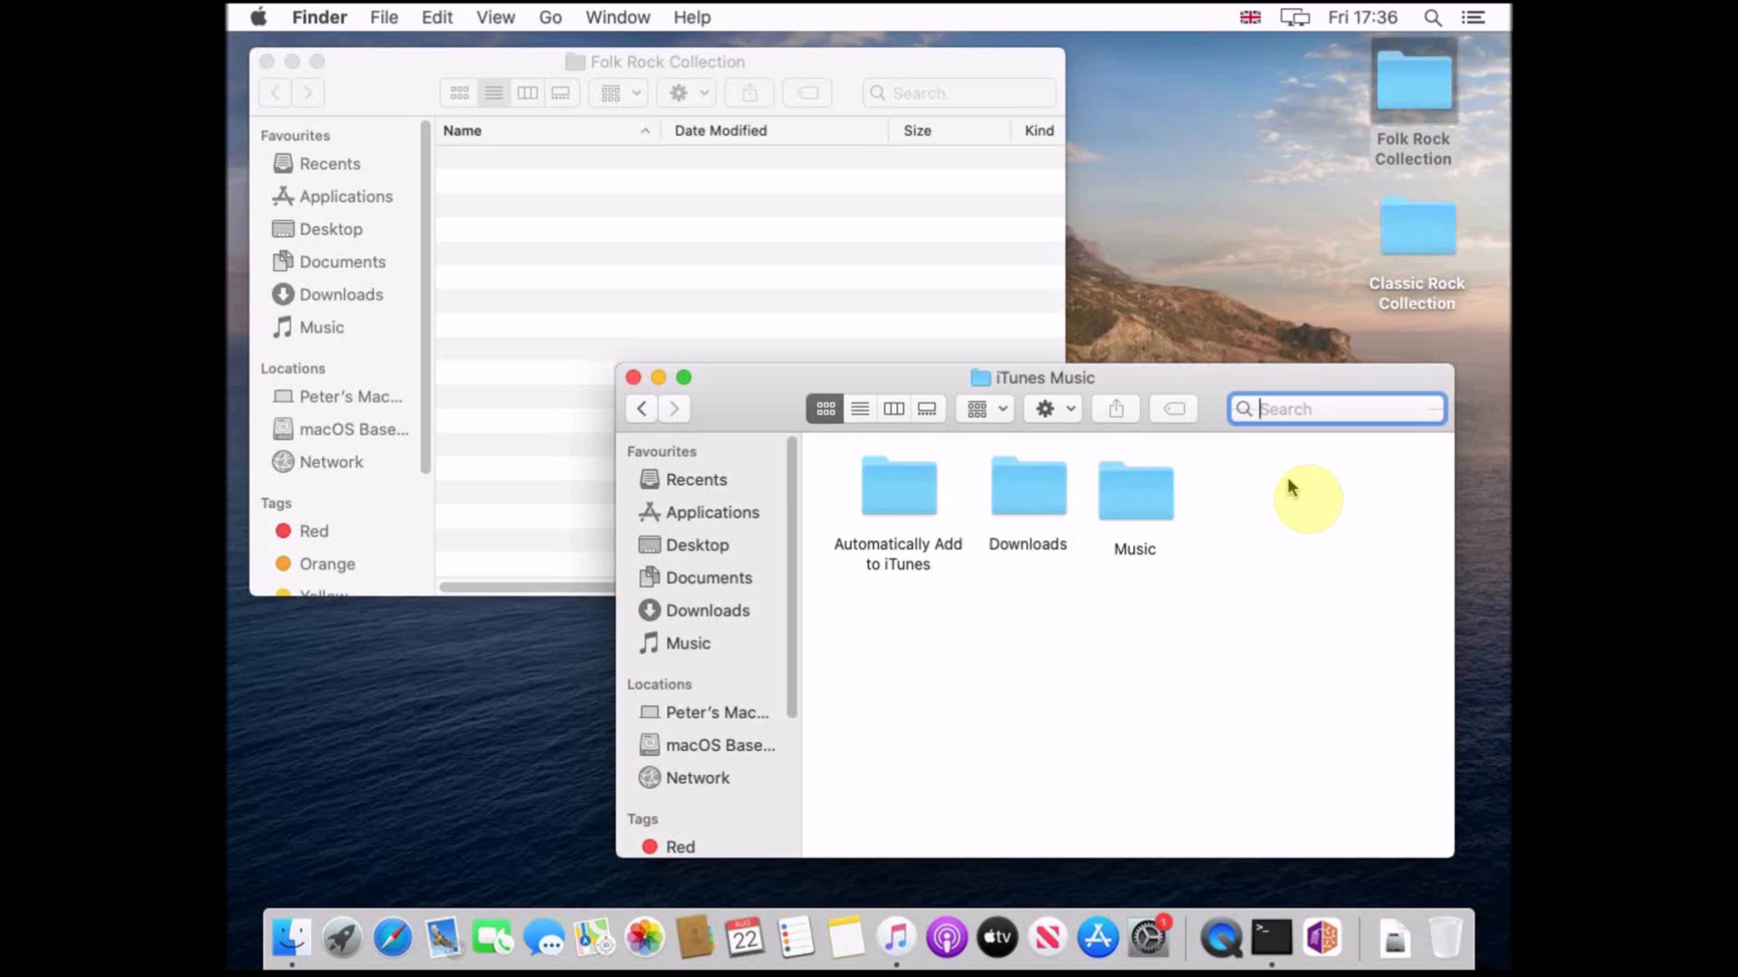
type("tea")
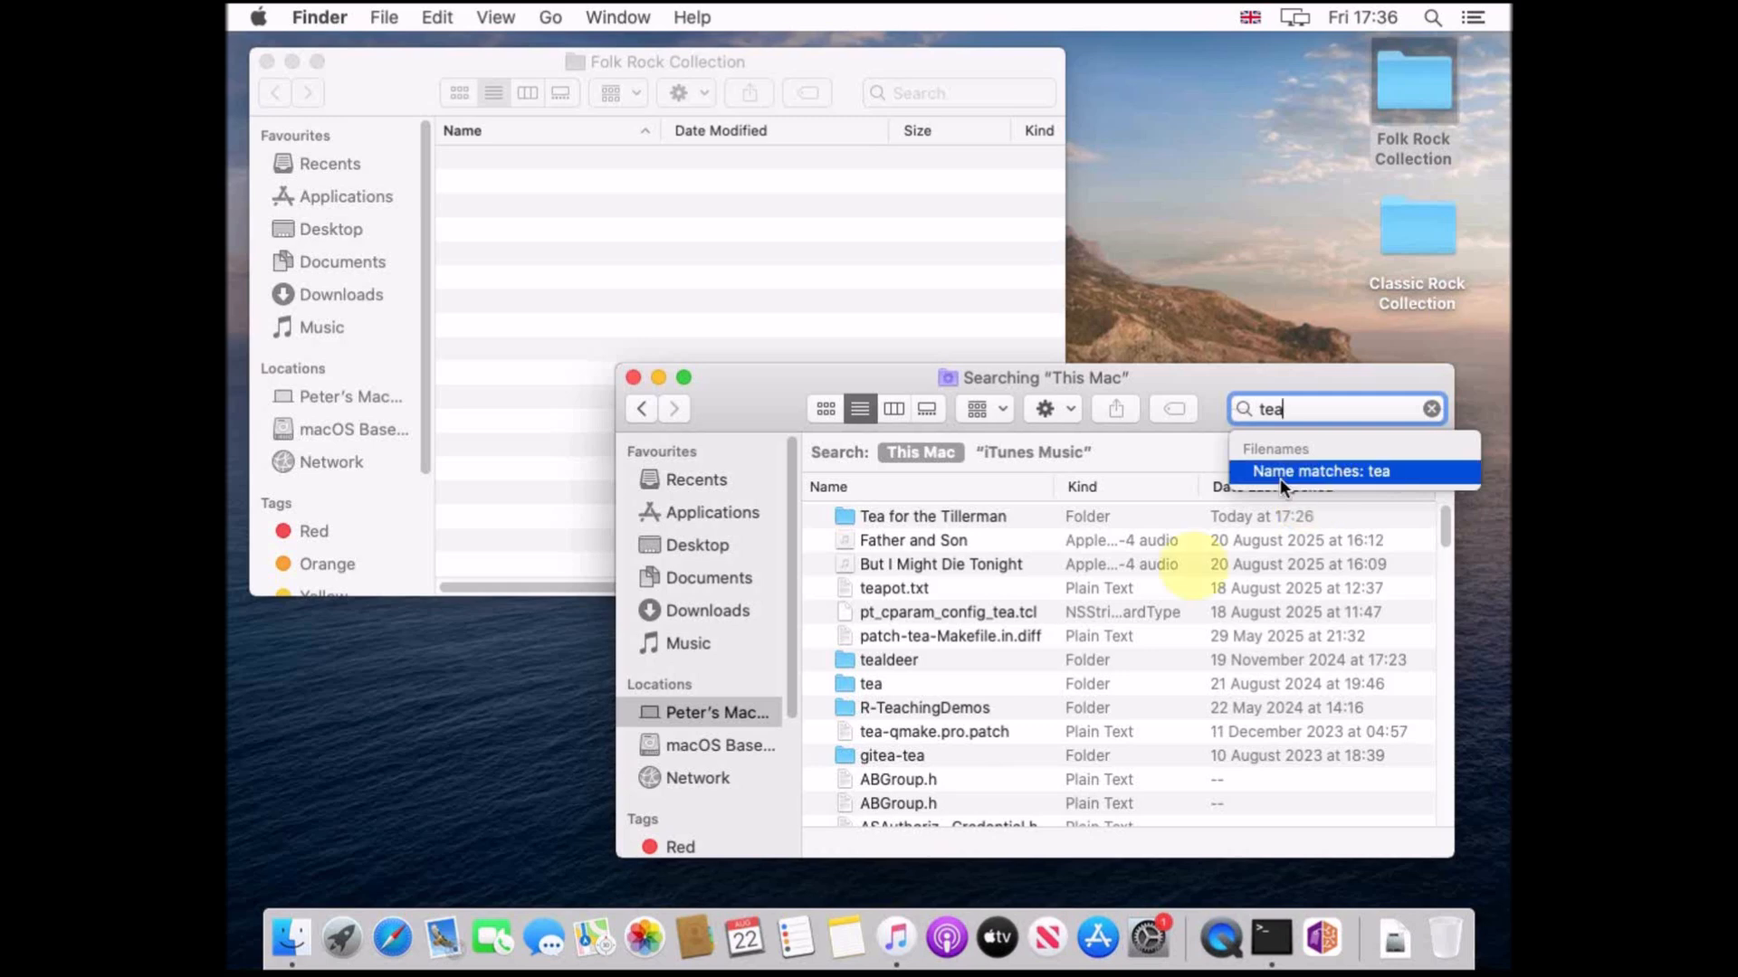
double_click(952, 519)
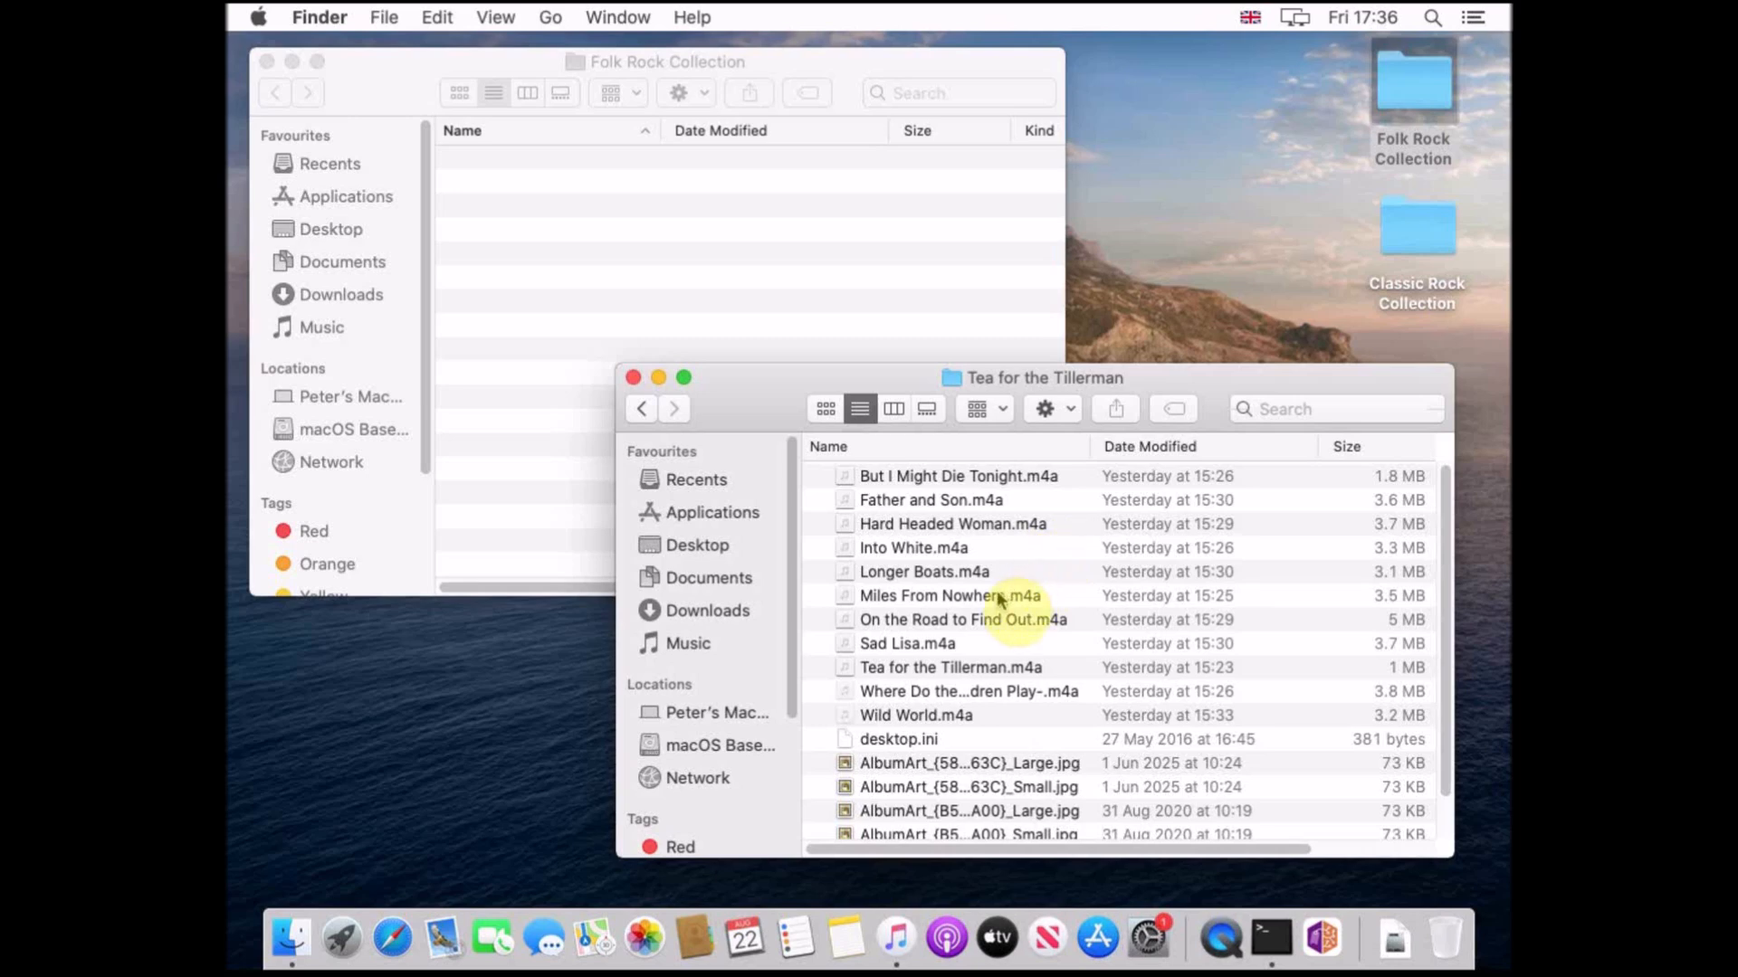
- Preview Longer Boats.m4a in QuickTime Player for a few seconds, pause playback and close the player
right_click(956, 579)
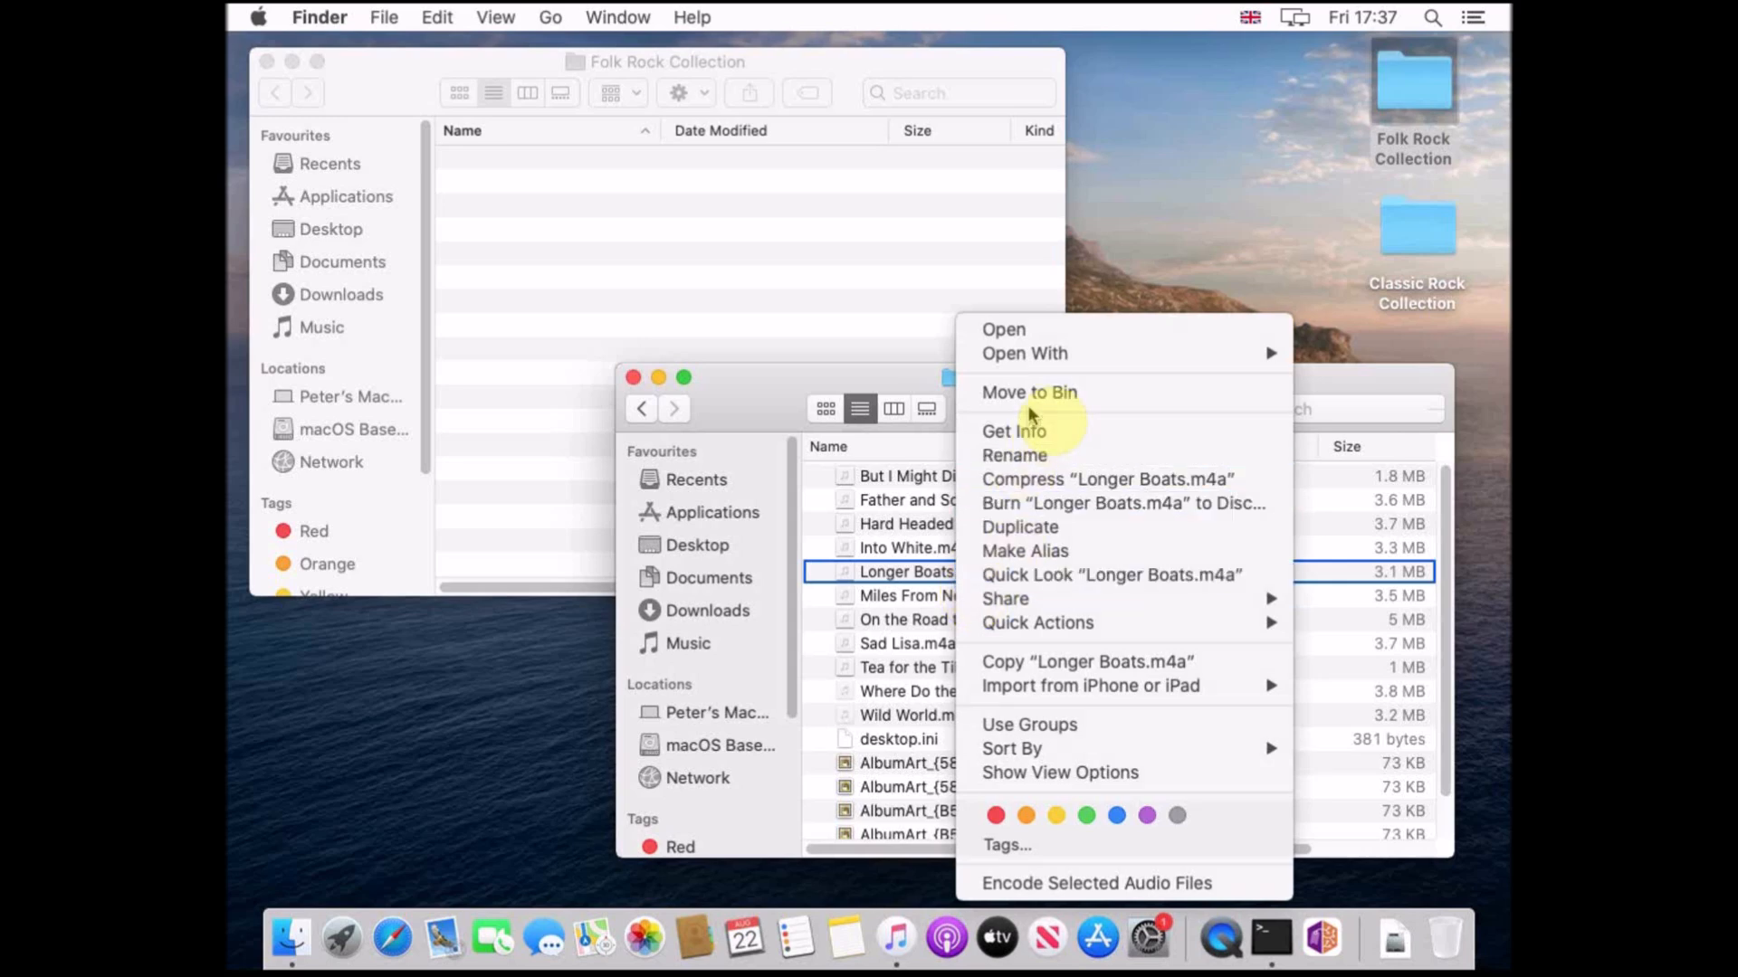
mouse_move(1064, 362)
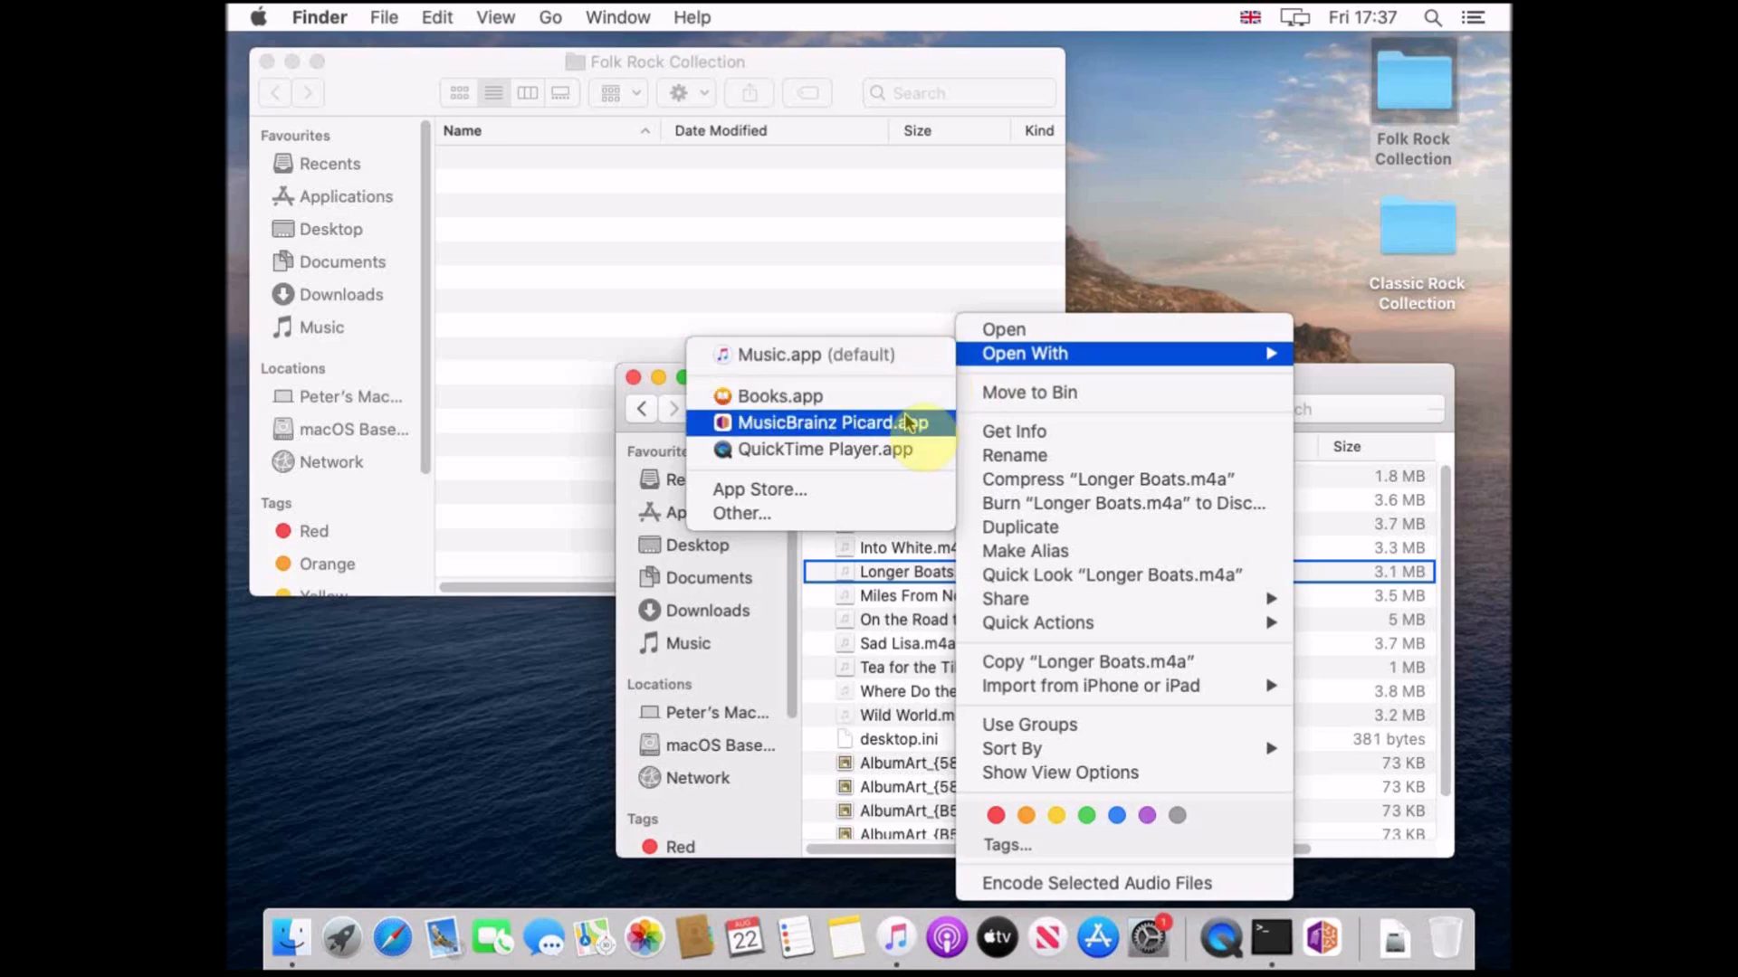
left_click(884, 451)
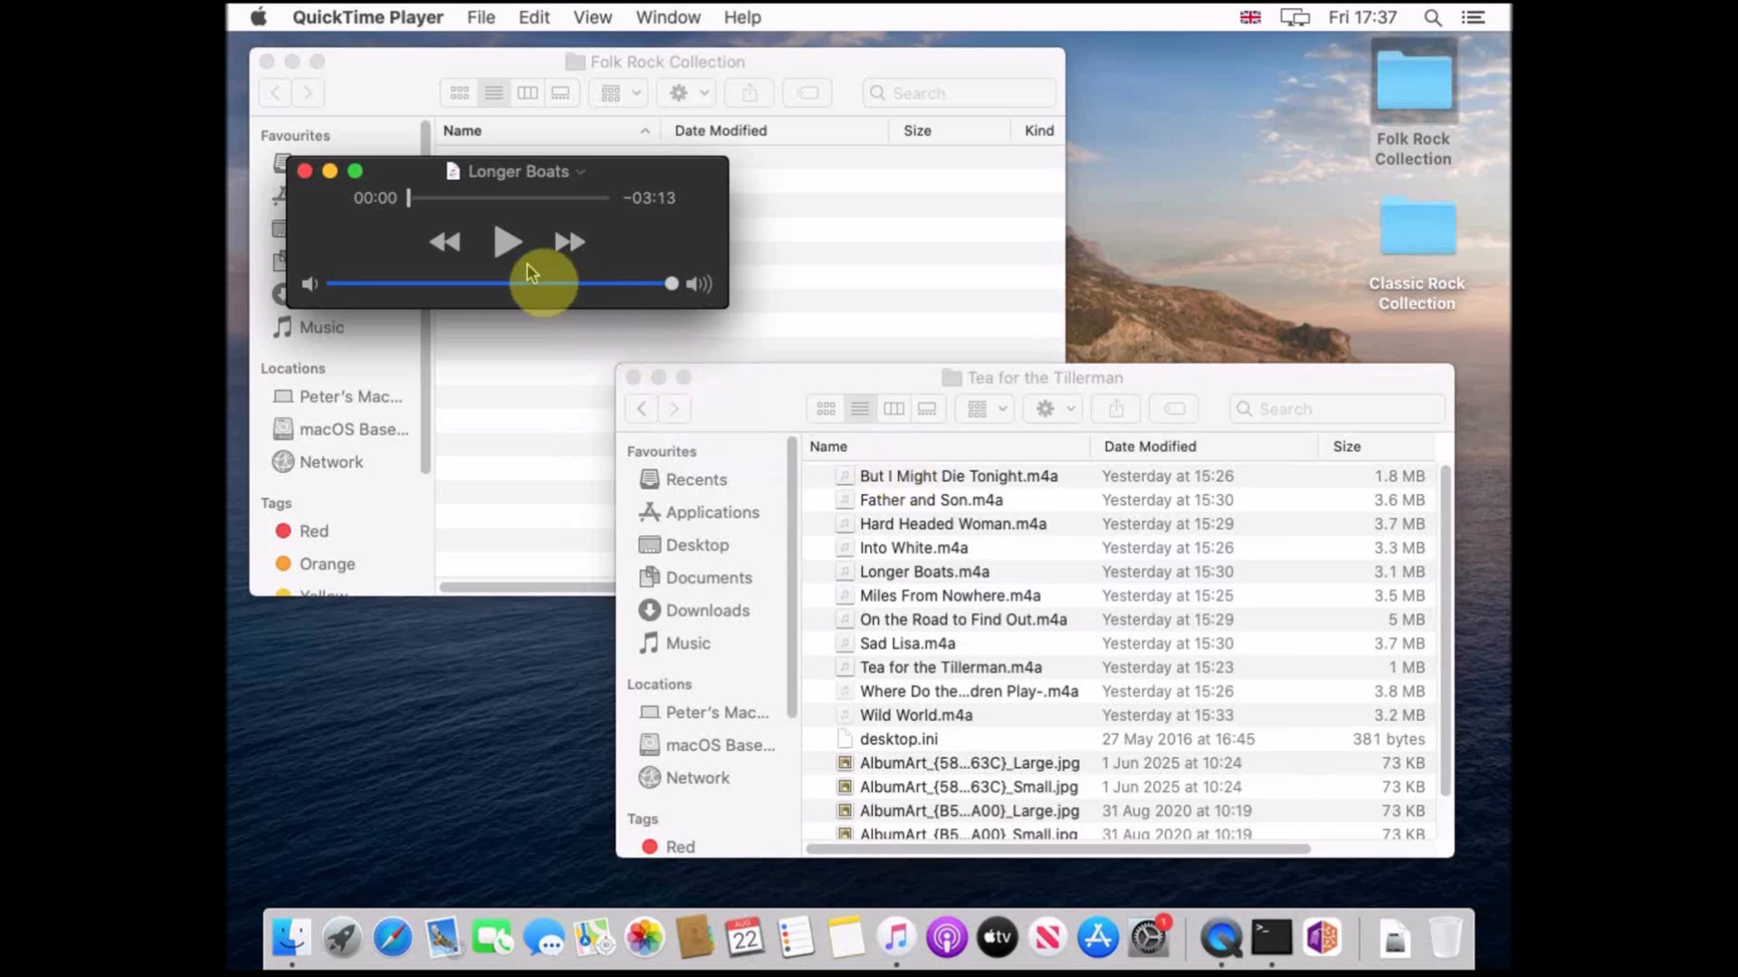
left_click(508, 244)
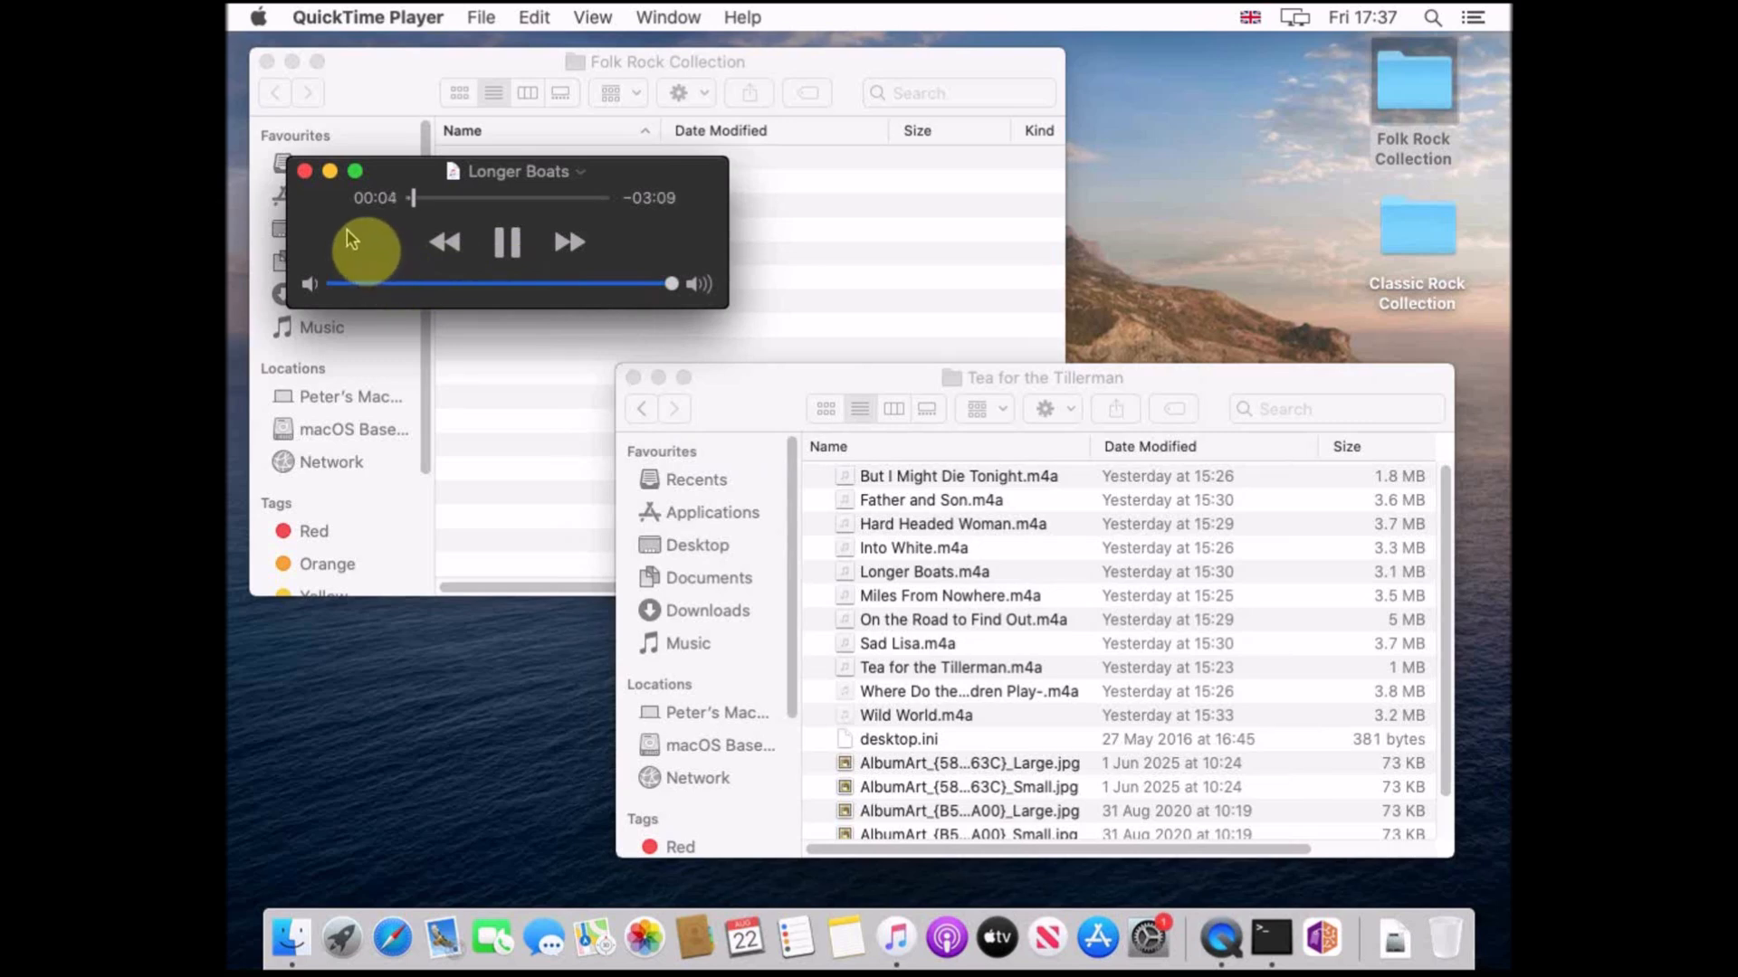
left_click(507, 247)
left_click(306, 176)
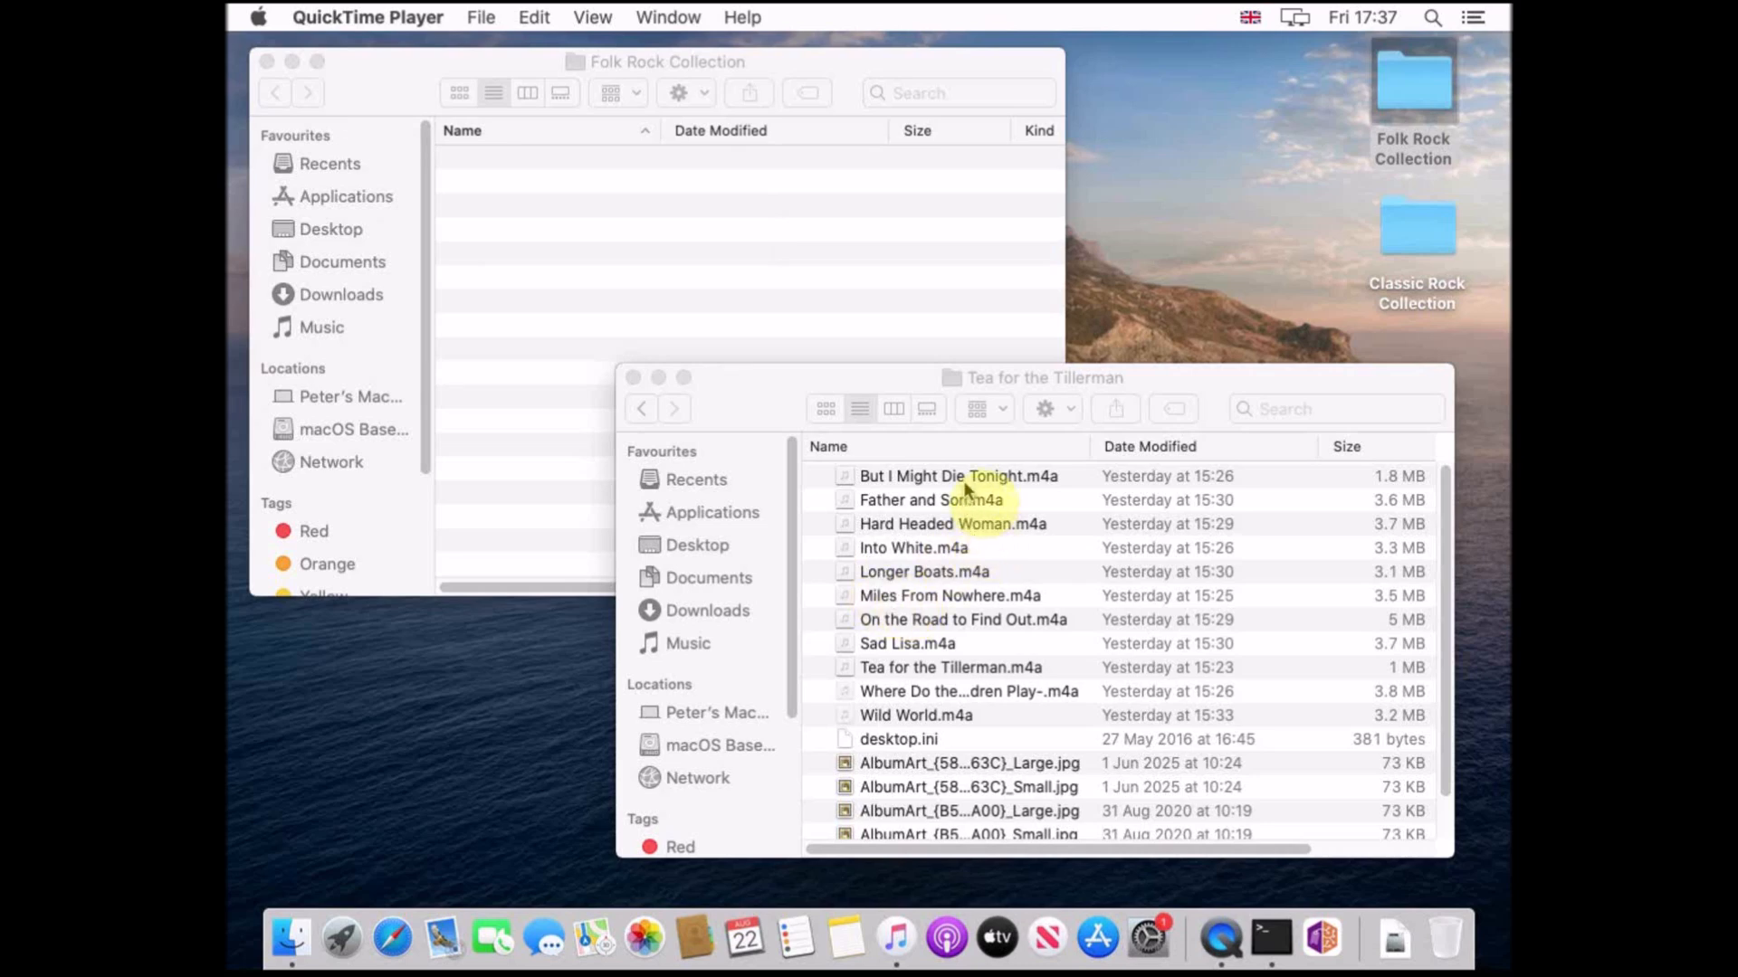
- Copy Longer Boats.m4a, Wild World.m4a and Tea for the Tillerman.m4a into the Folk Rock Collection folder
left_click_drag(973, 579, 683, 257)
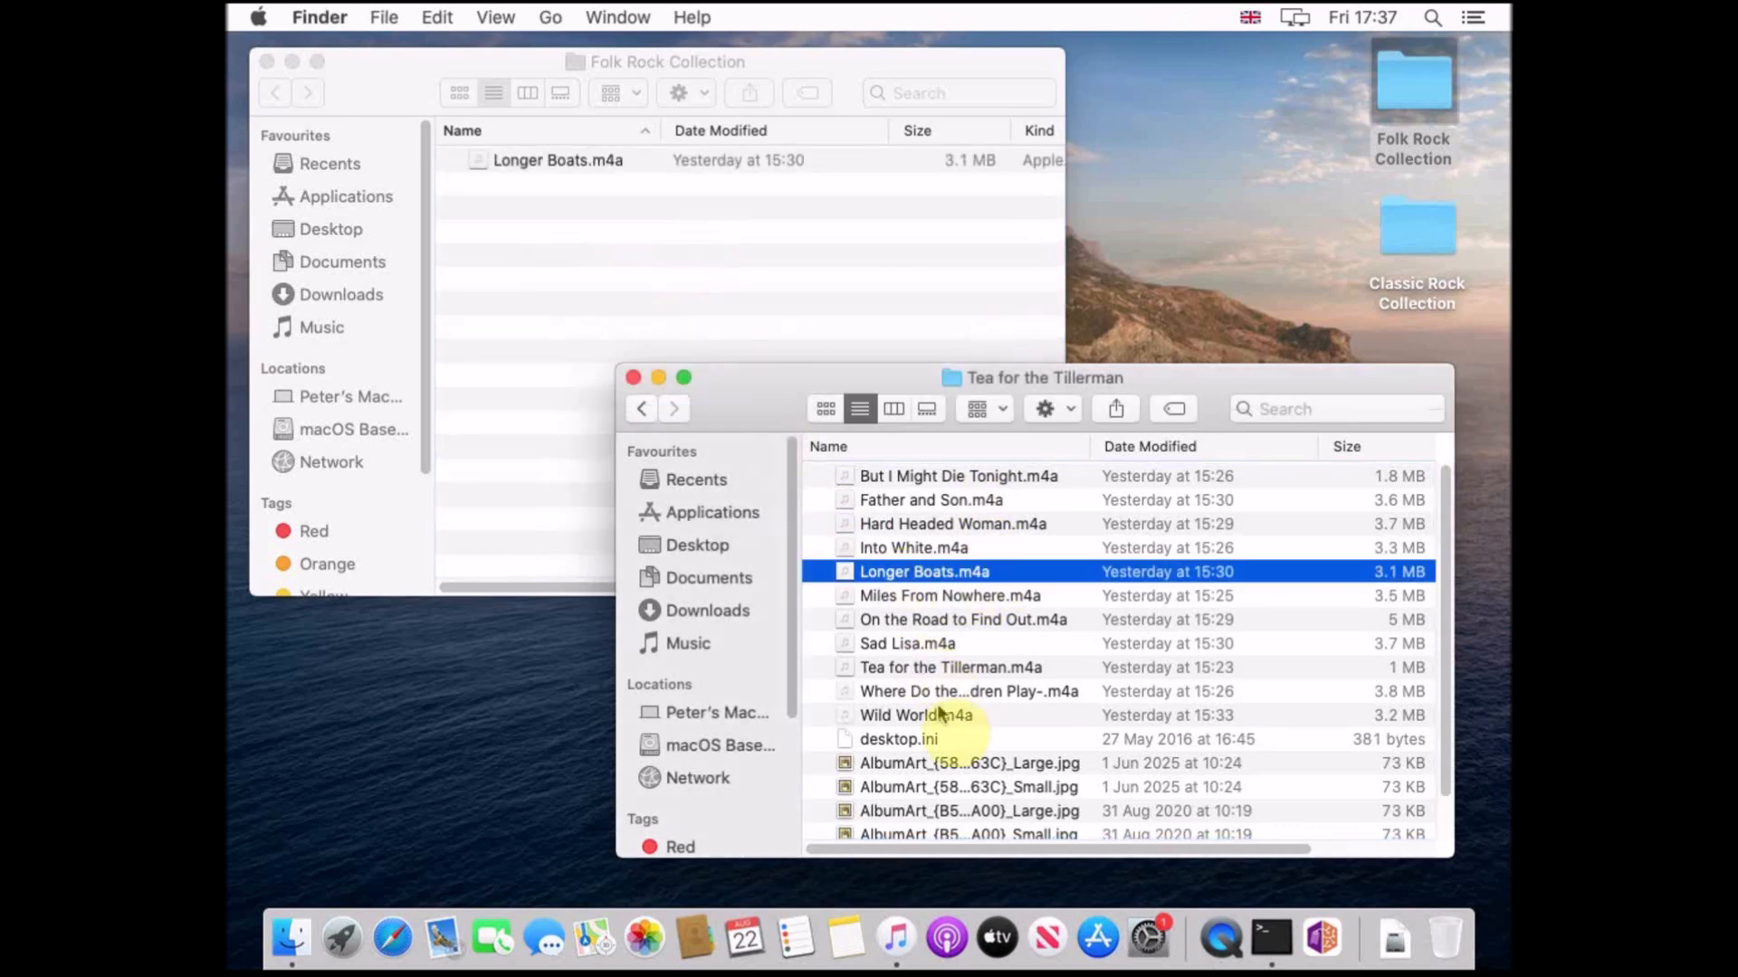
left_click_drag(941, 715, 796, 667)
left_click_drag(601, 246, 601, 257)
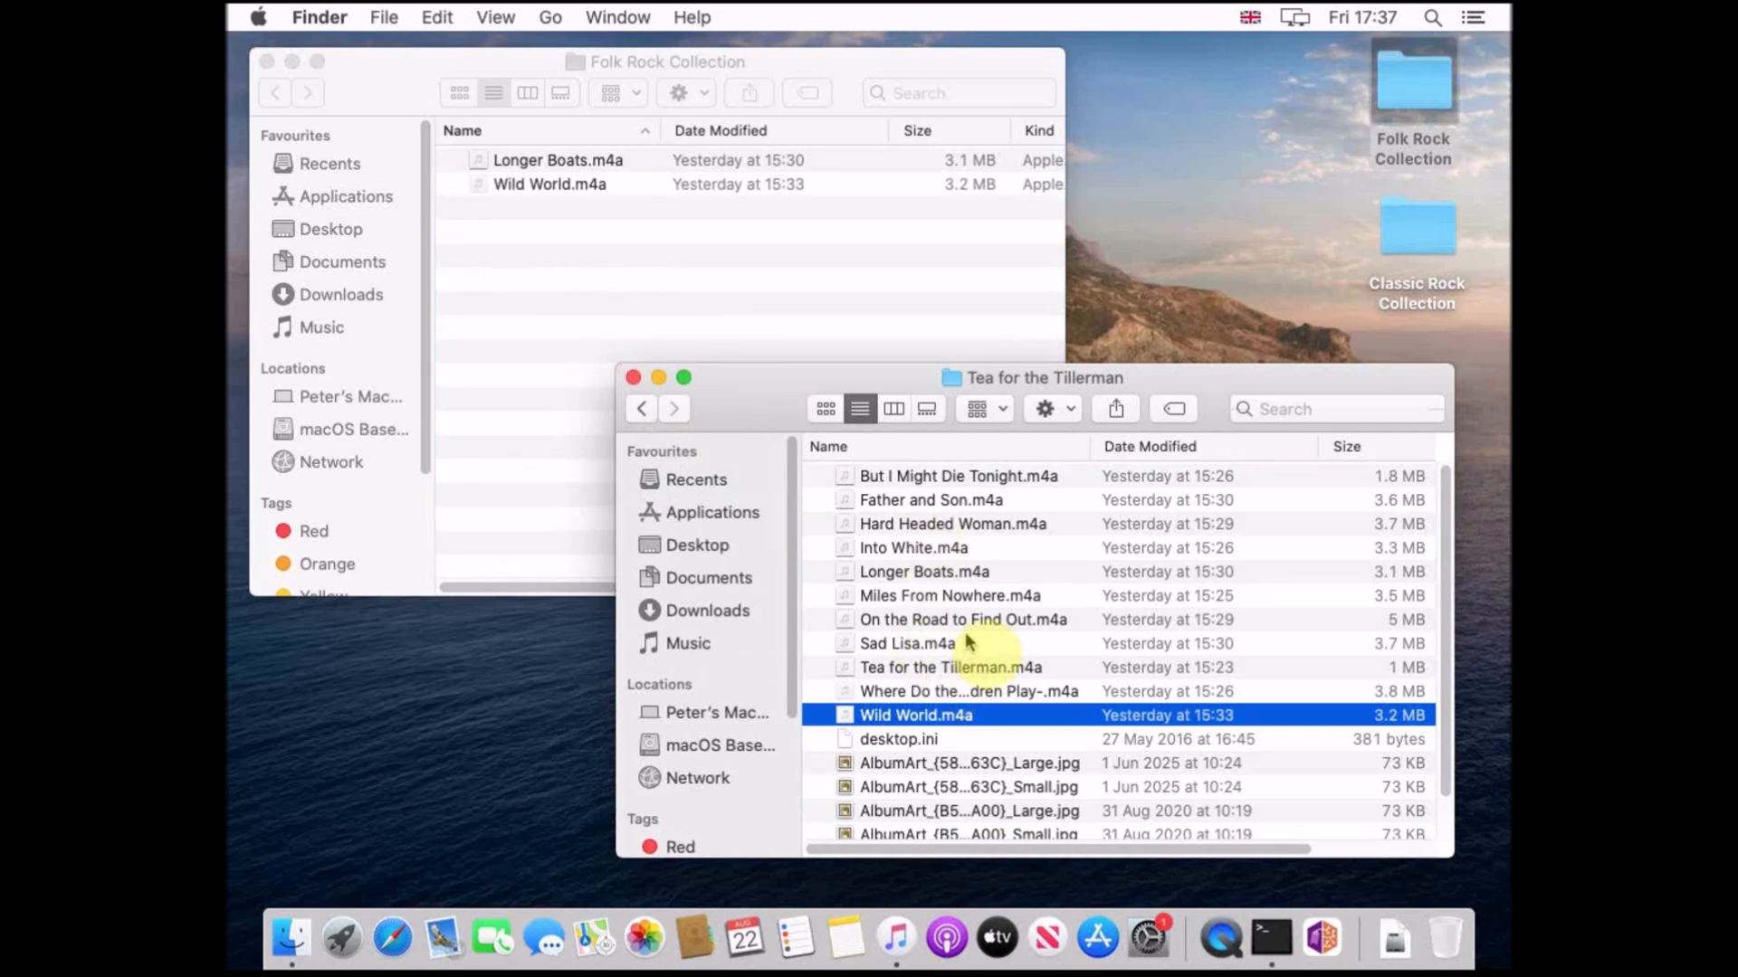
left_click_drag(968, 674, 628, 283)
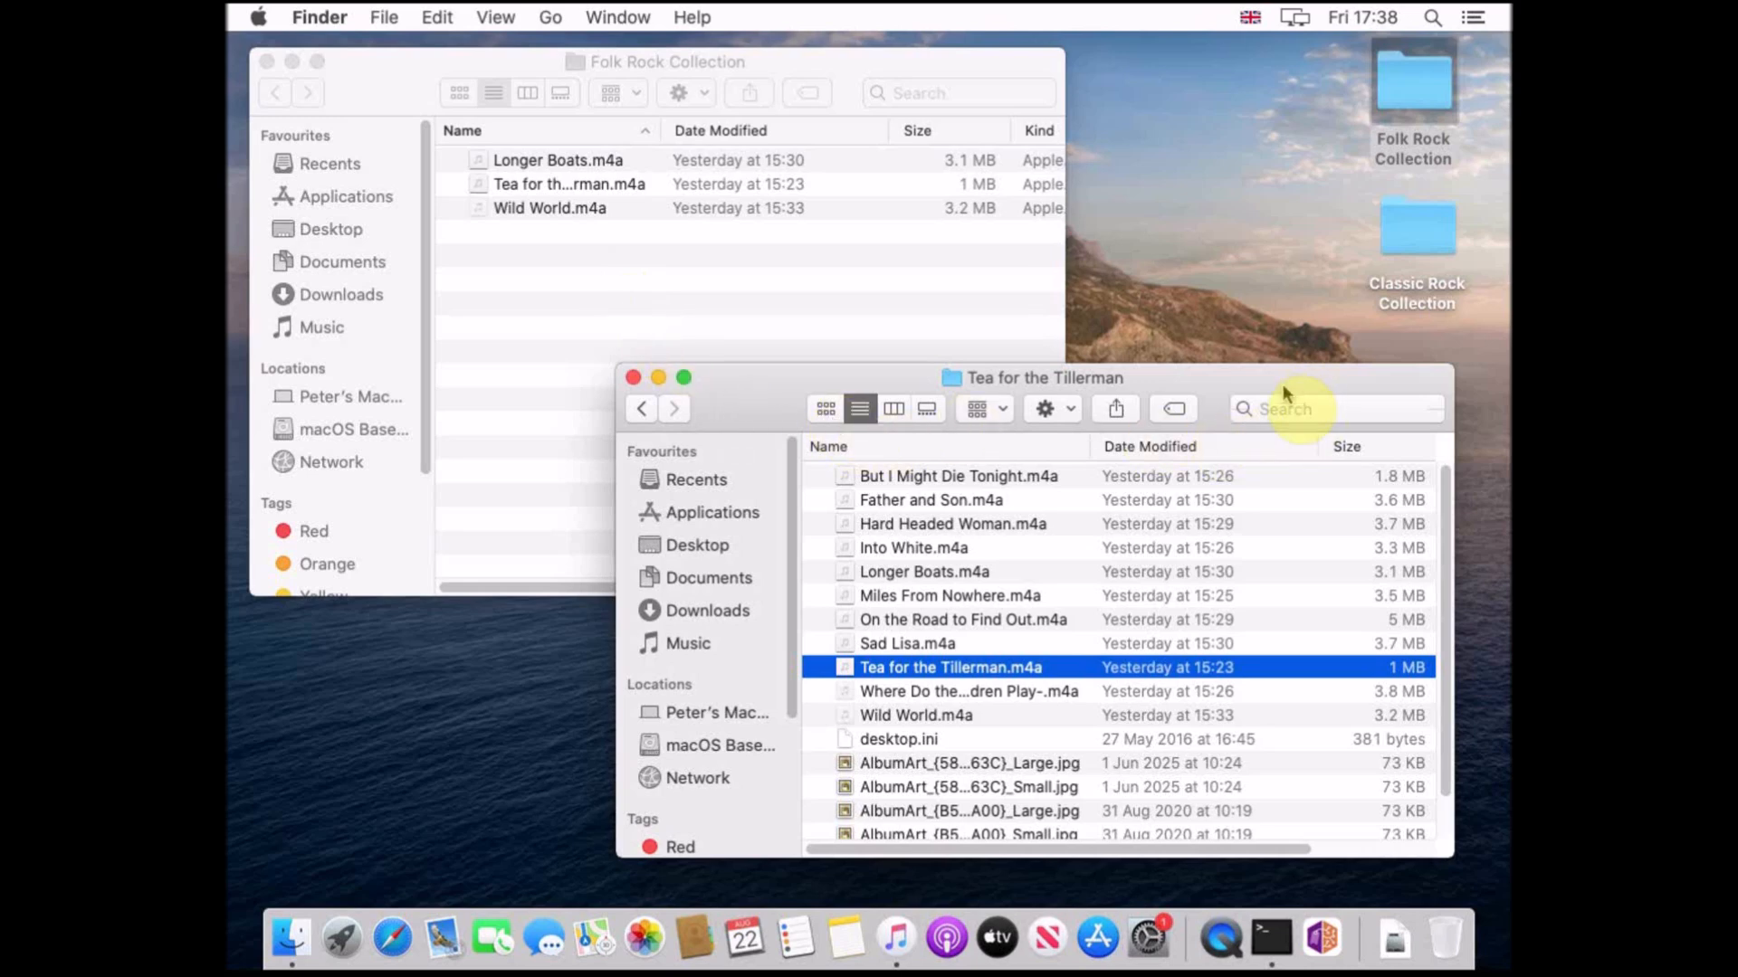
- Search Finder for "simon" and open the Negotiations And Love Songs 1971-1986 album inside the Paul Simon folder
left_click(1281, 409)
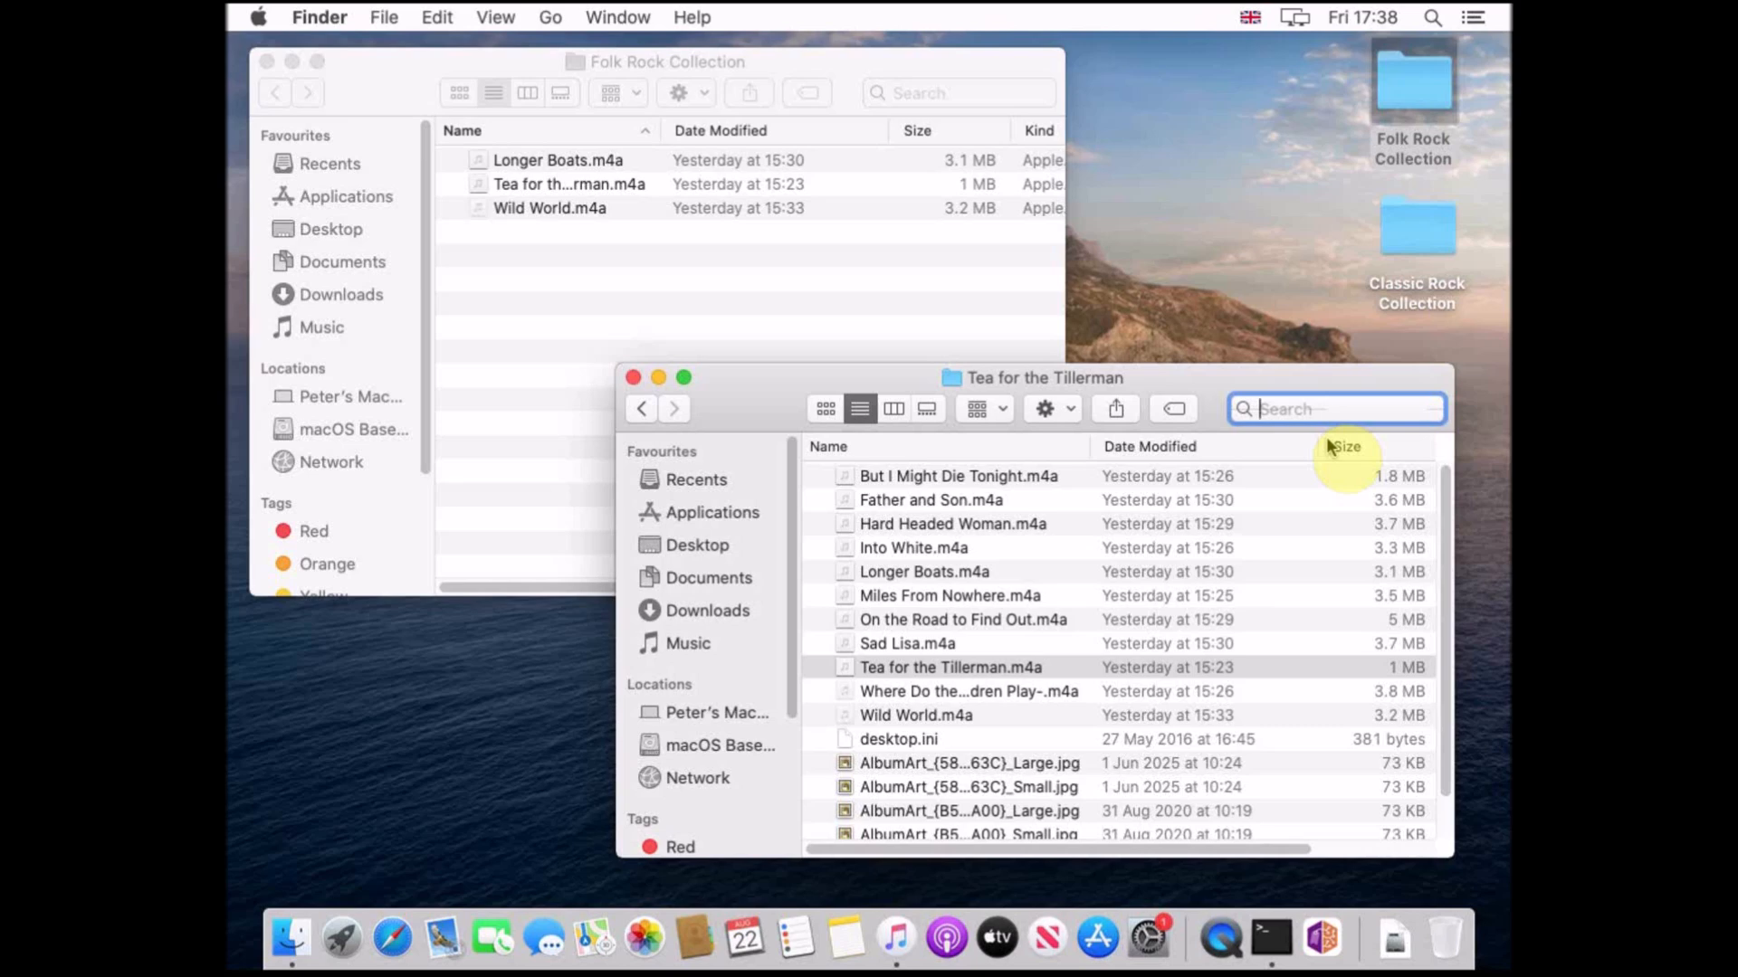
type("simon")
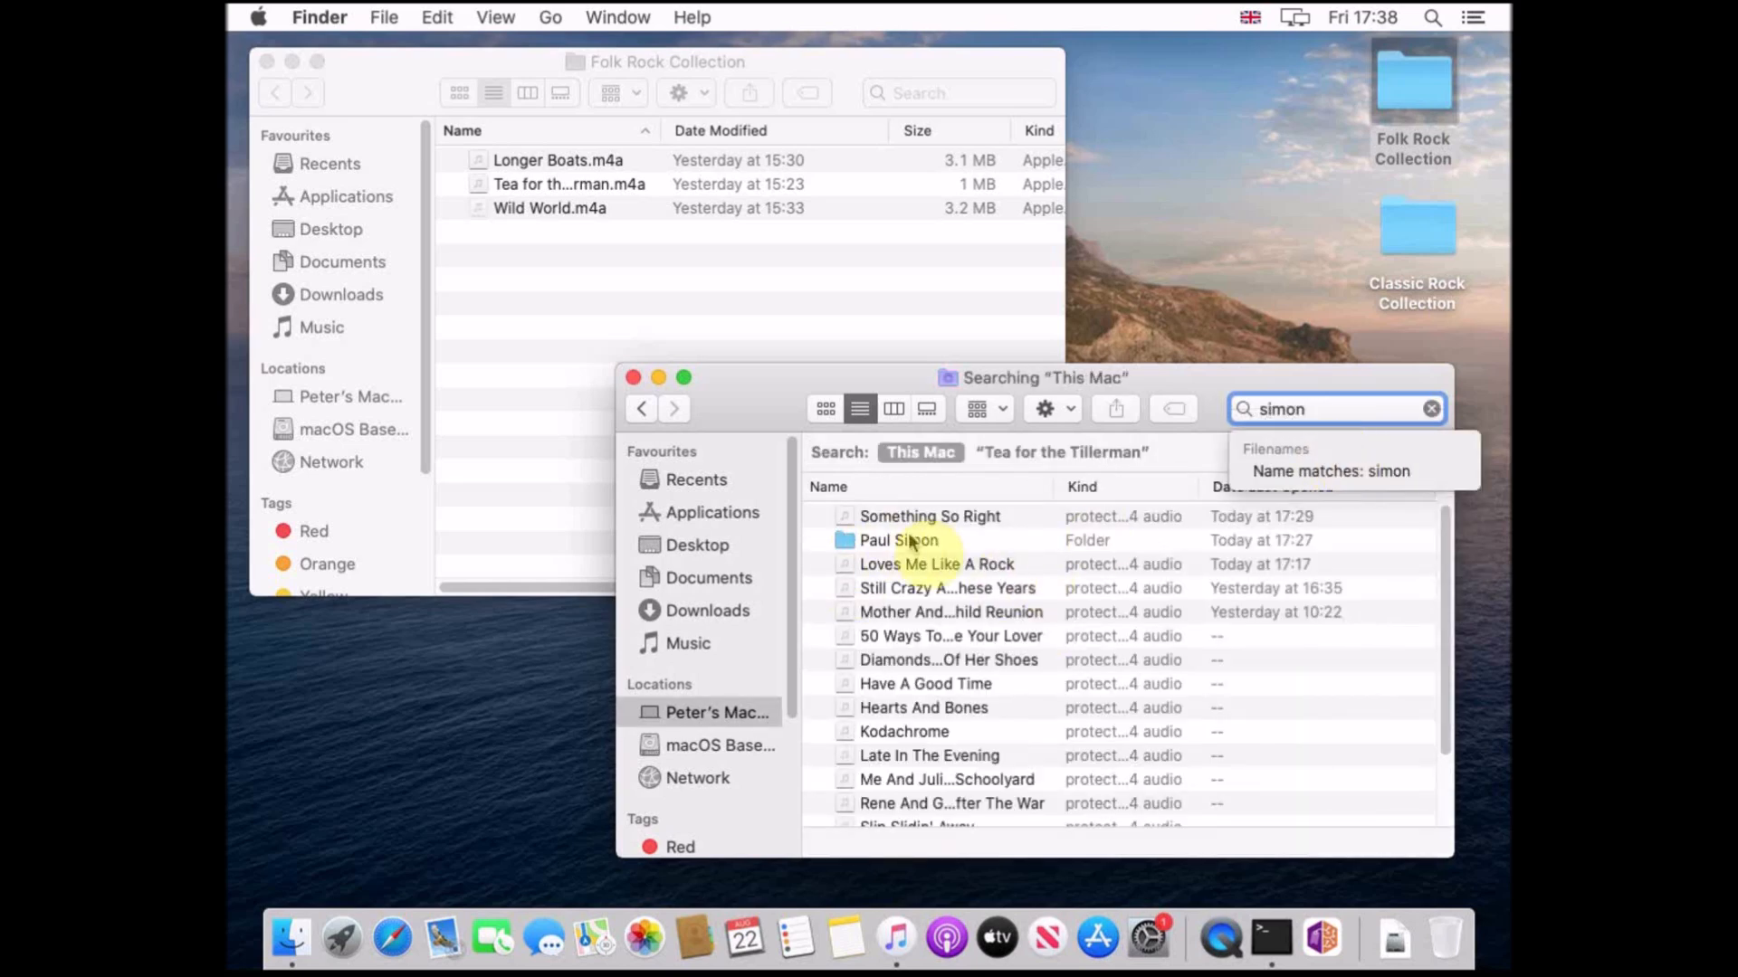
double_click(916, 540)
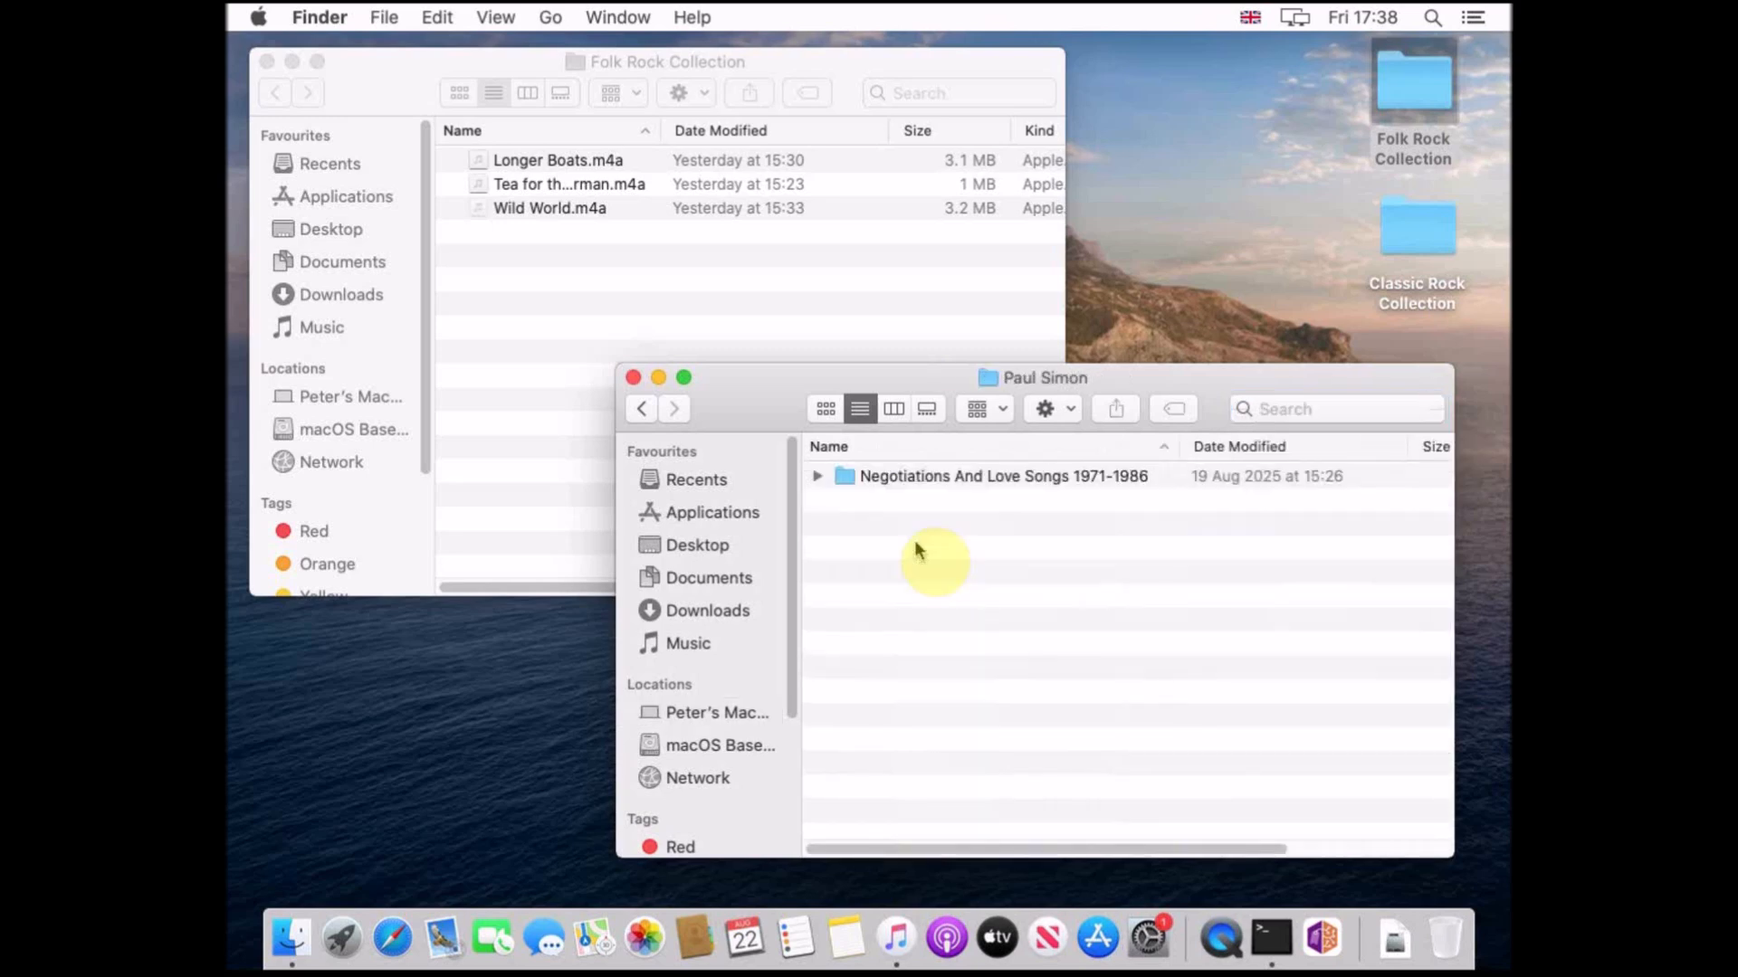
double_click(927, 476)
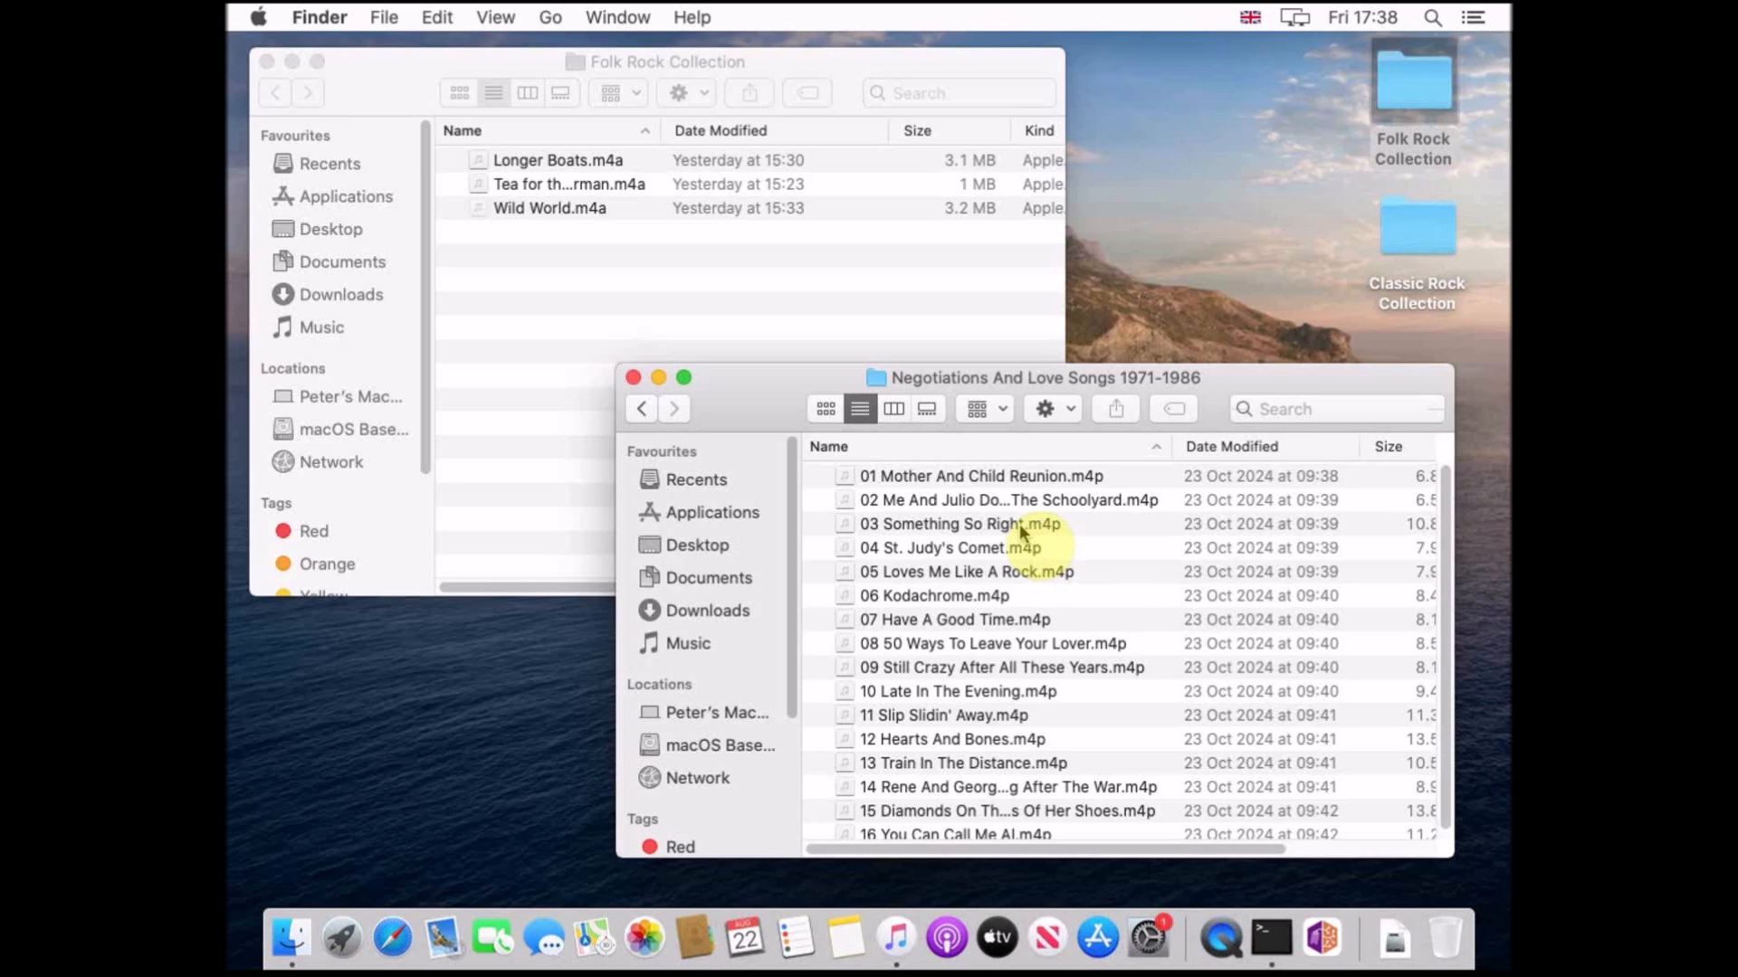
- Try to open 03 Something So Right.m4p with QuickTime Player
right_click(1020, 530)
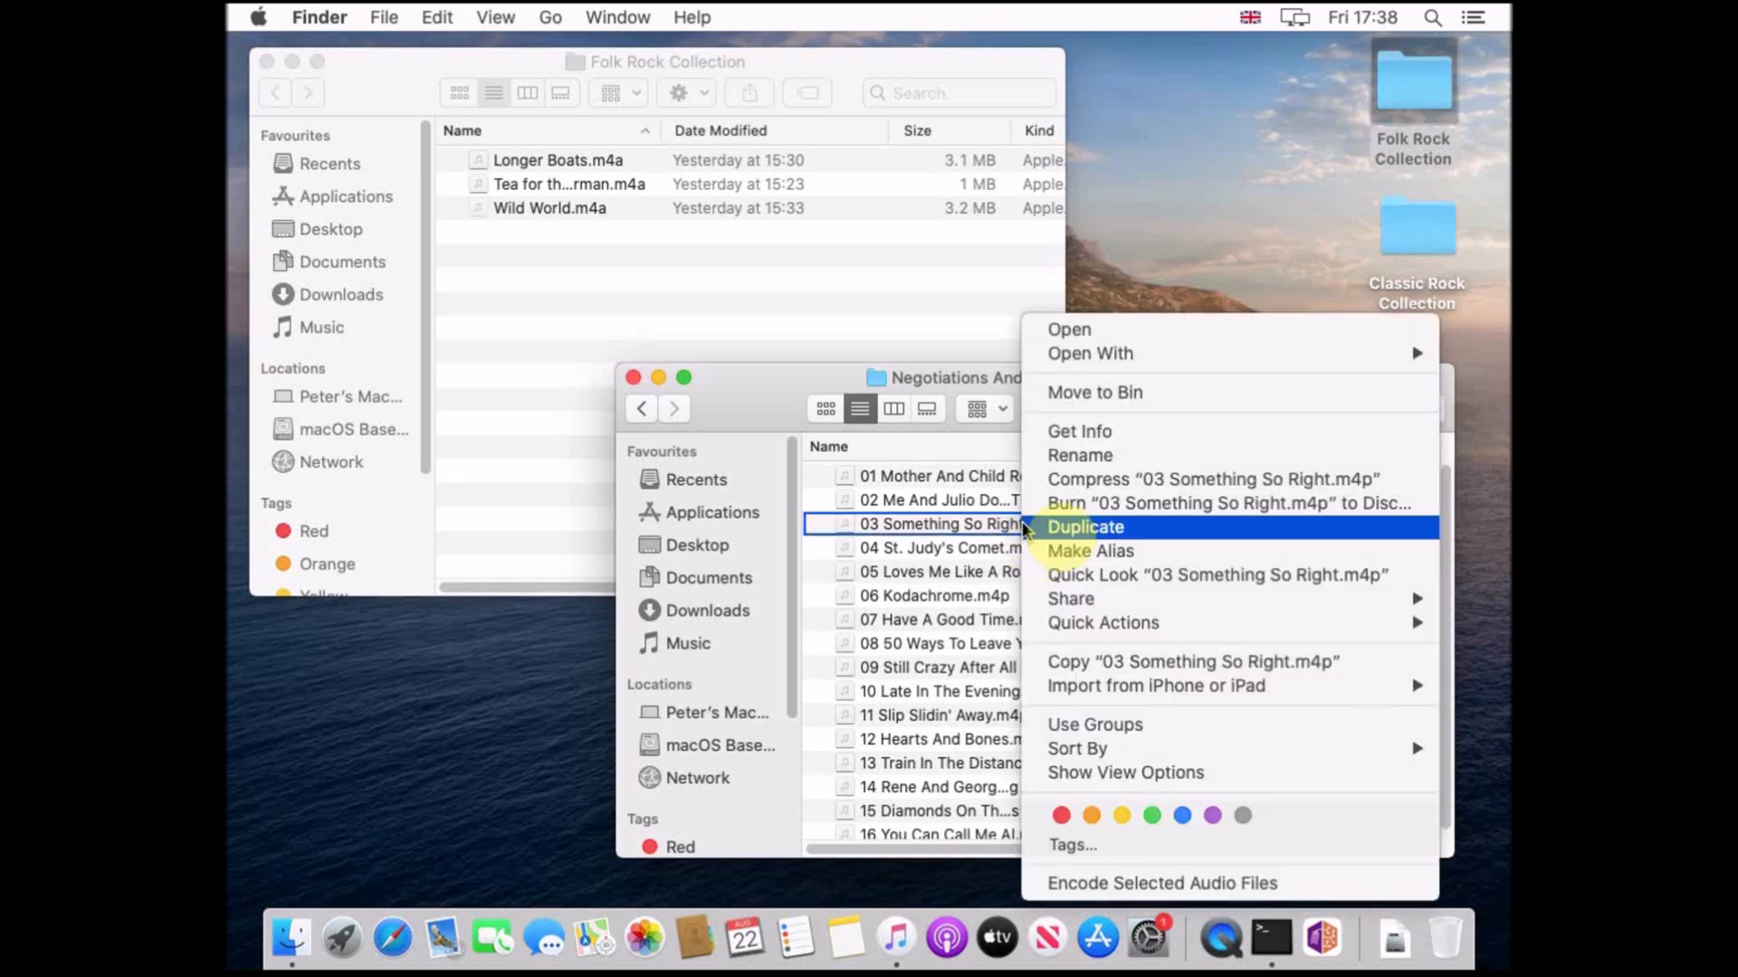
mouse_move(1111, 362)
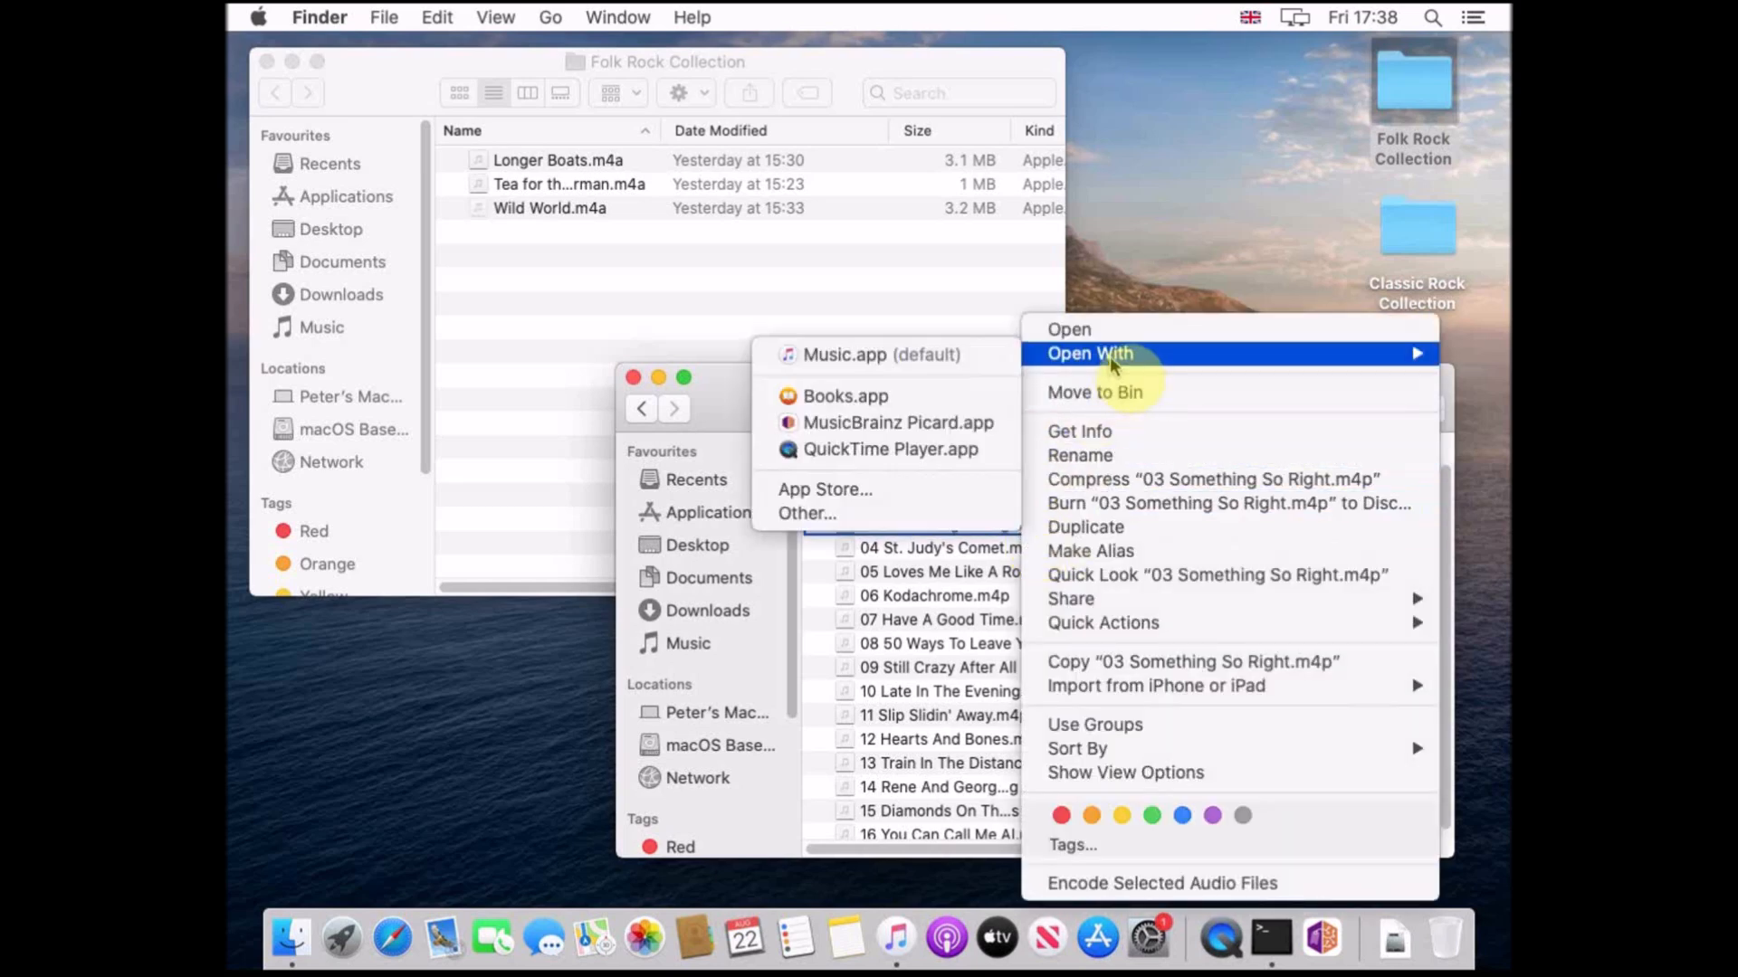
left_click(987, 453)
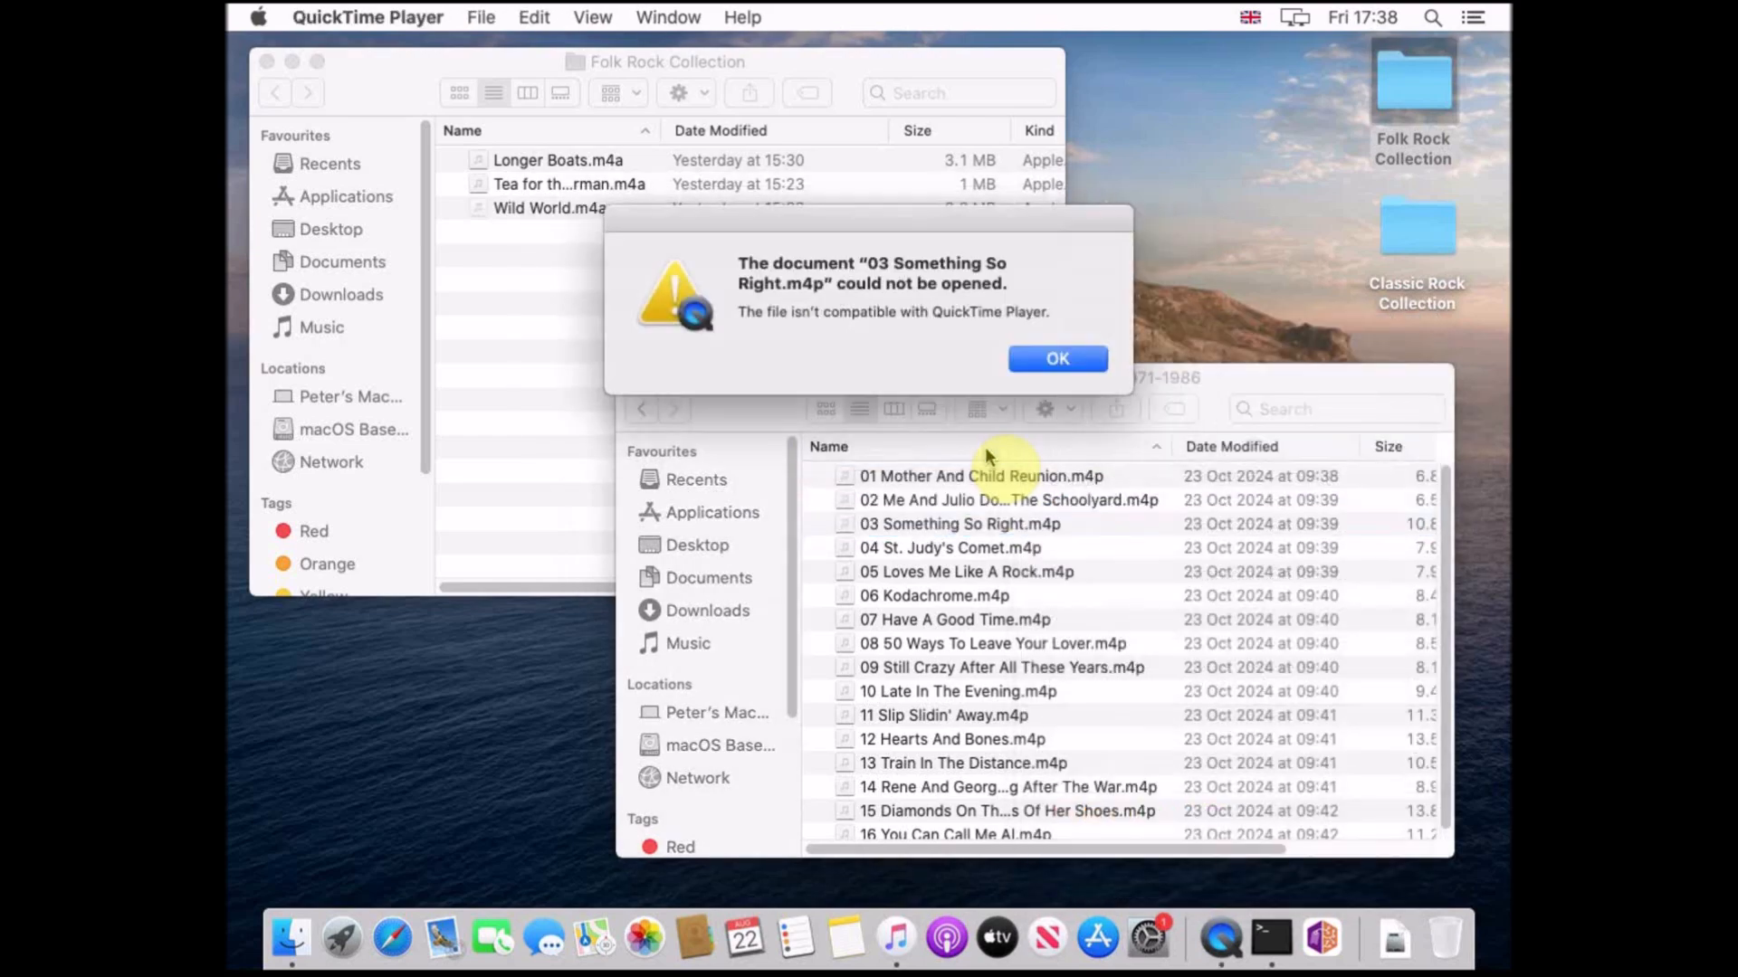
left_click(1072, 362)
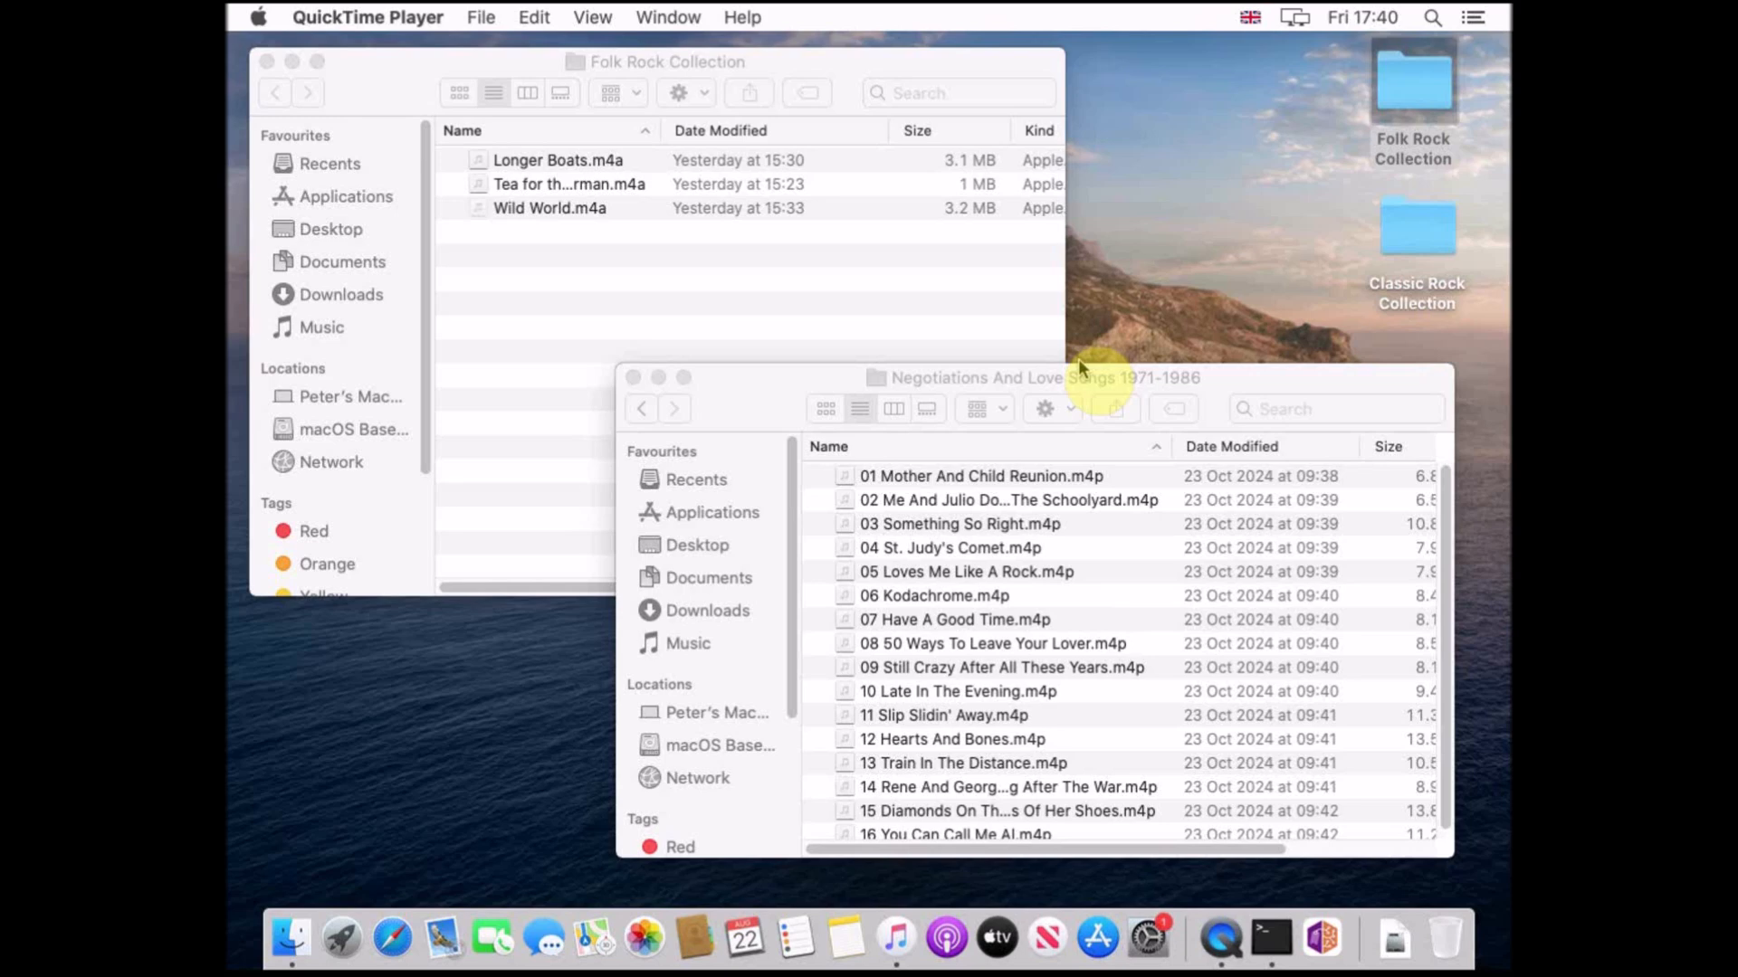
- Search Finder for "bob" and open the folder The Best of Bob Dylan [Sony Direct]
left_click(1279, 416)
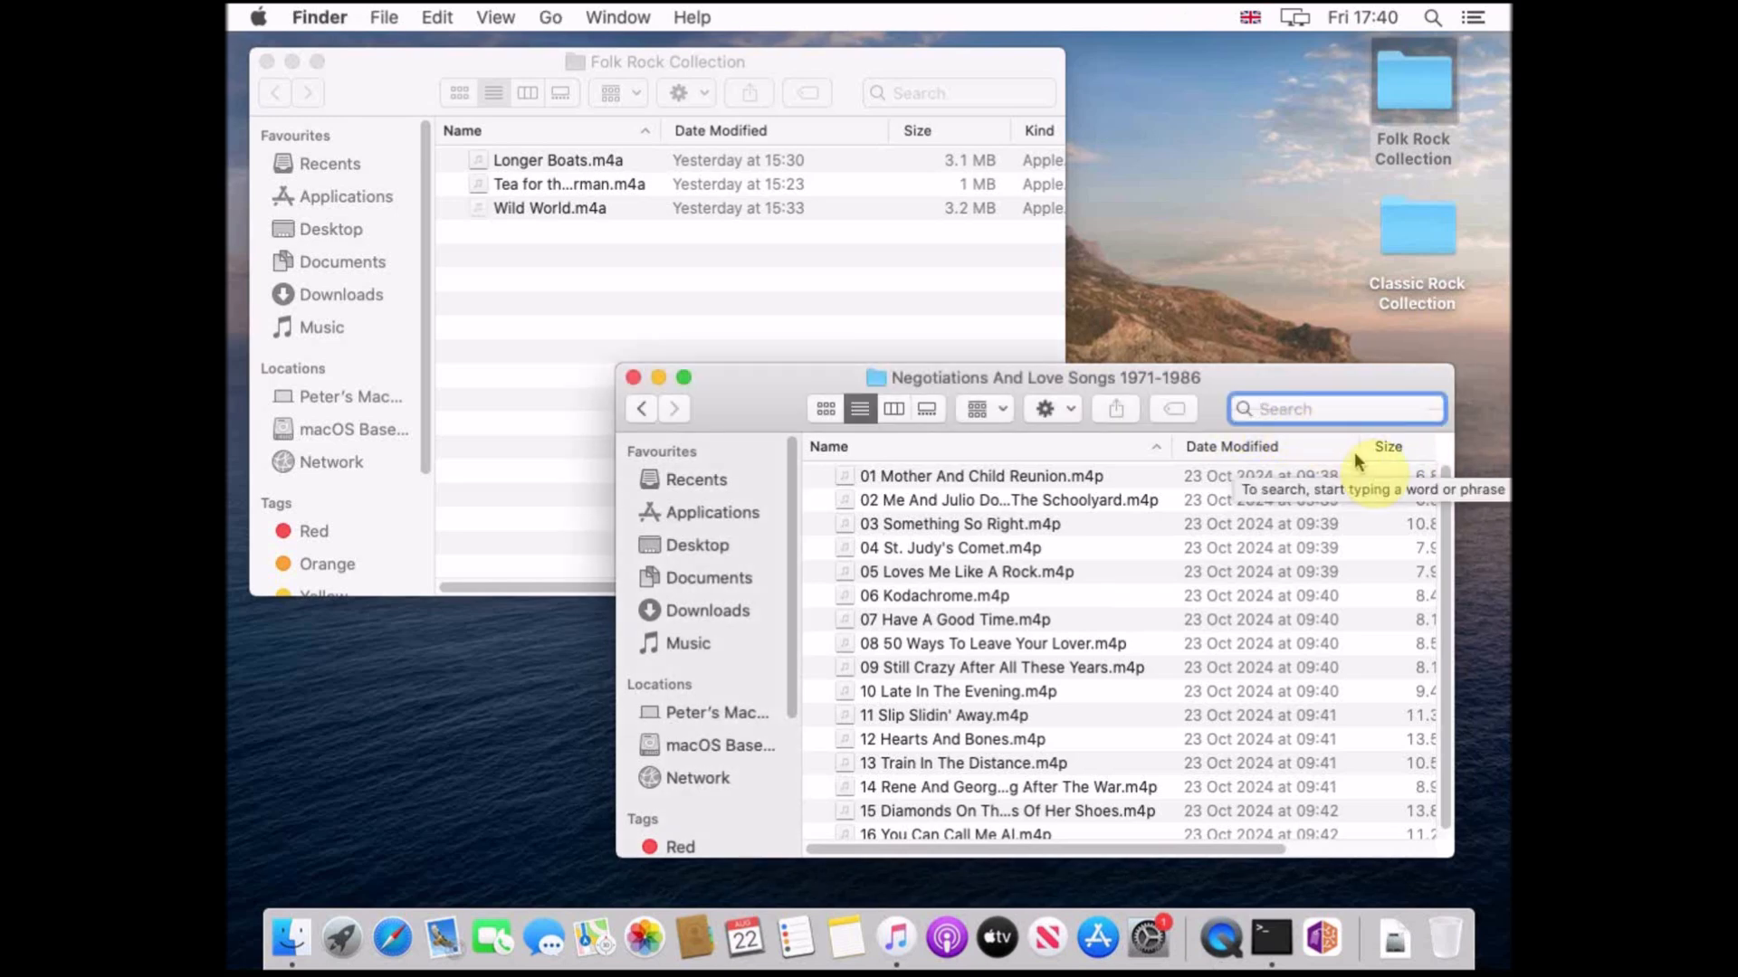
type("bob")
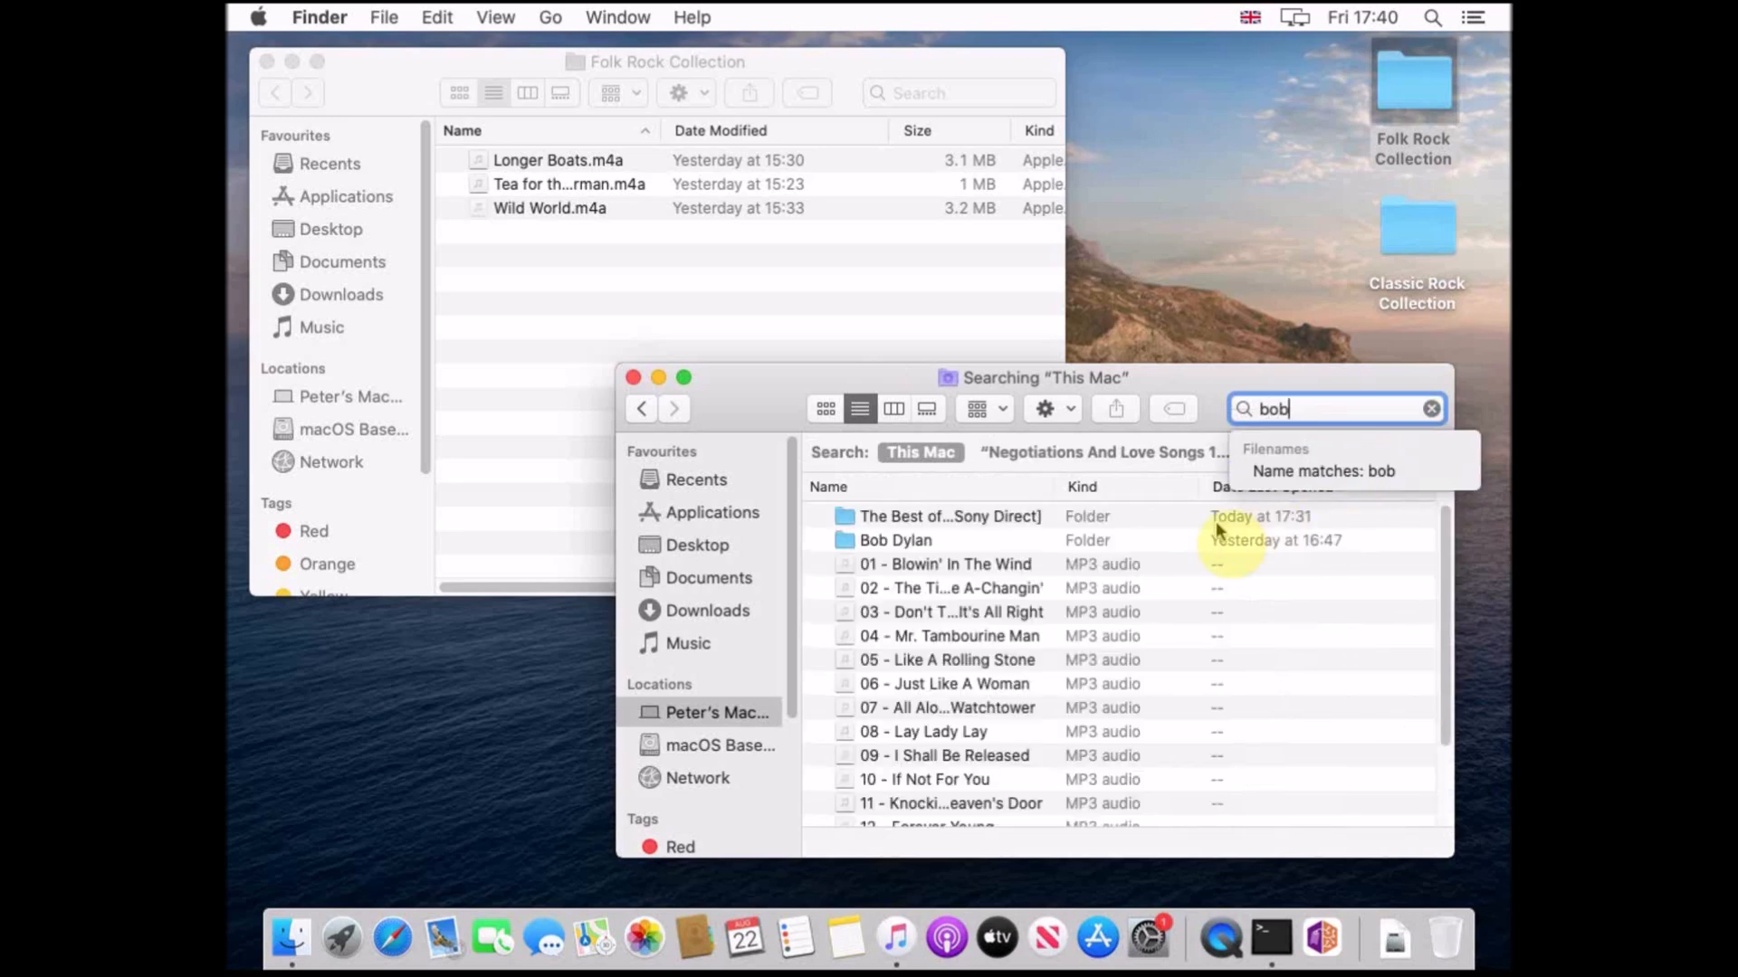
double_click(999, 519)
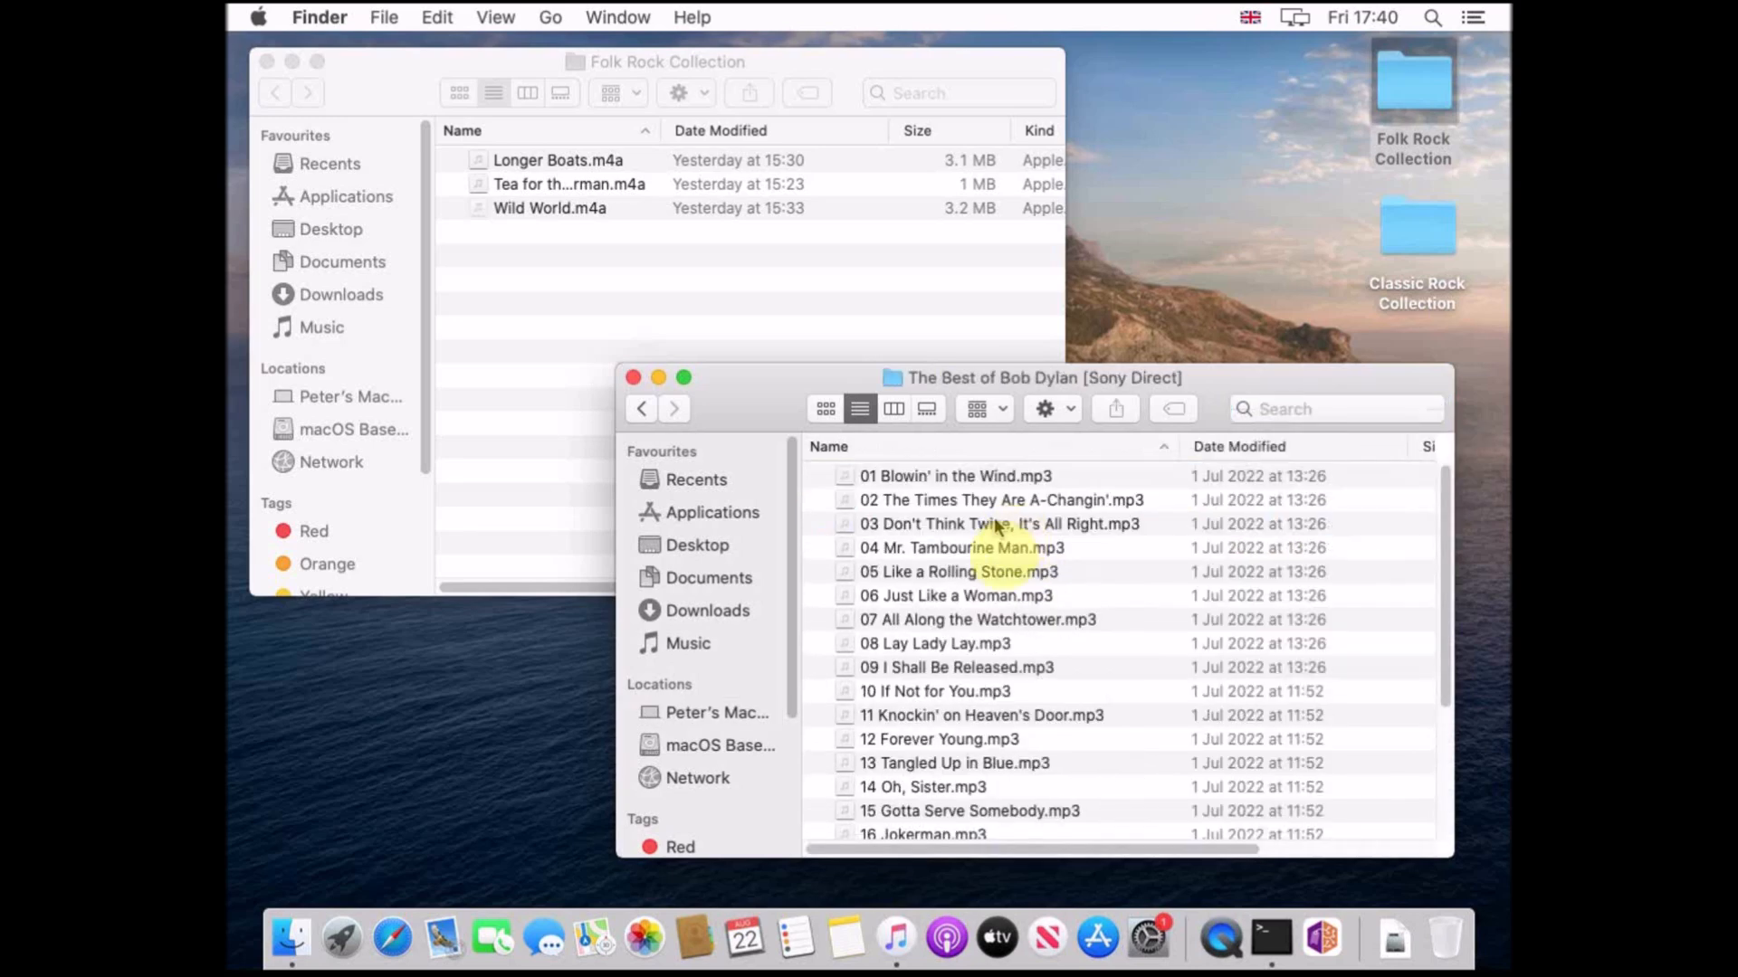
- Copy 01 Blowin' in the Wind.mp3, 07 All Along the Watchtower.mp3 and 11 Knockin' on Heaven's Door.mp3 into the Folk Rock Collection folder
right_click(985, 477)
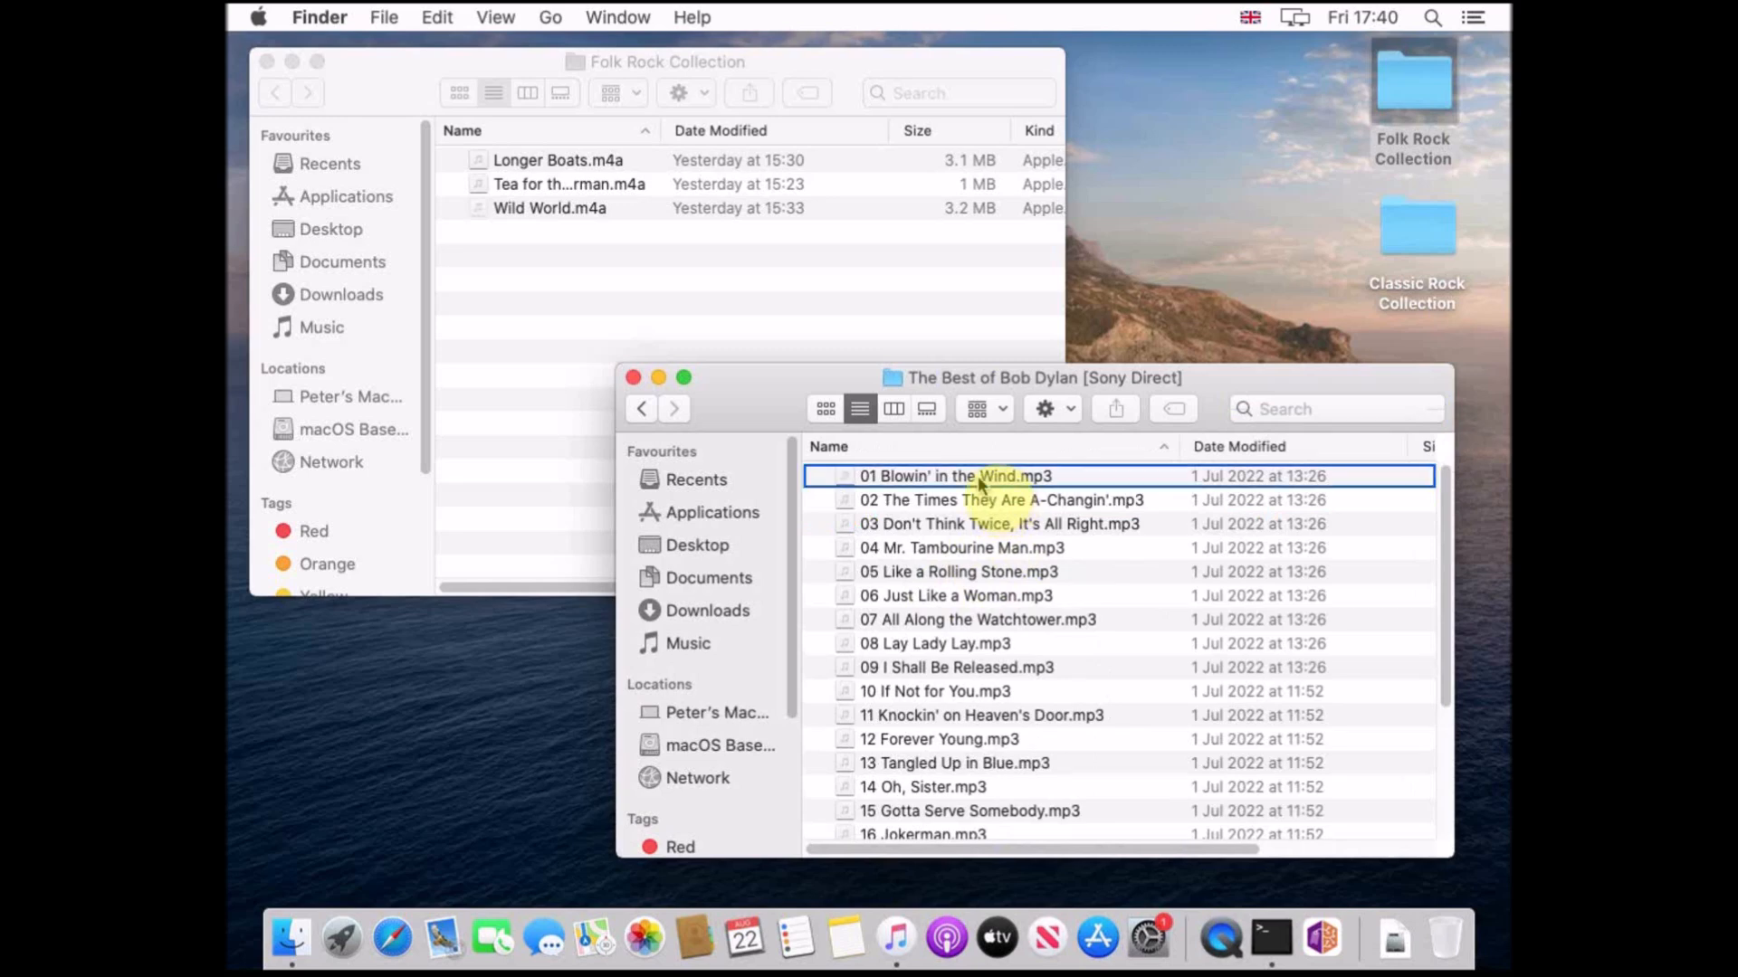
left_click(725, 322)
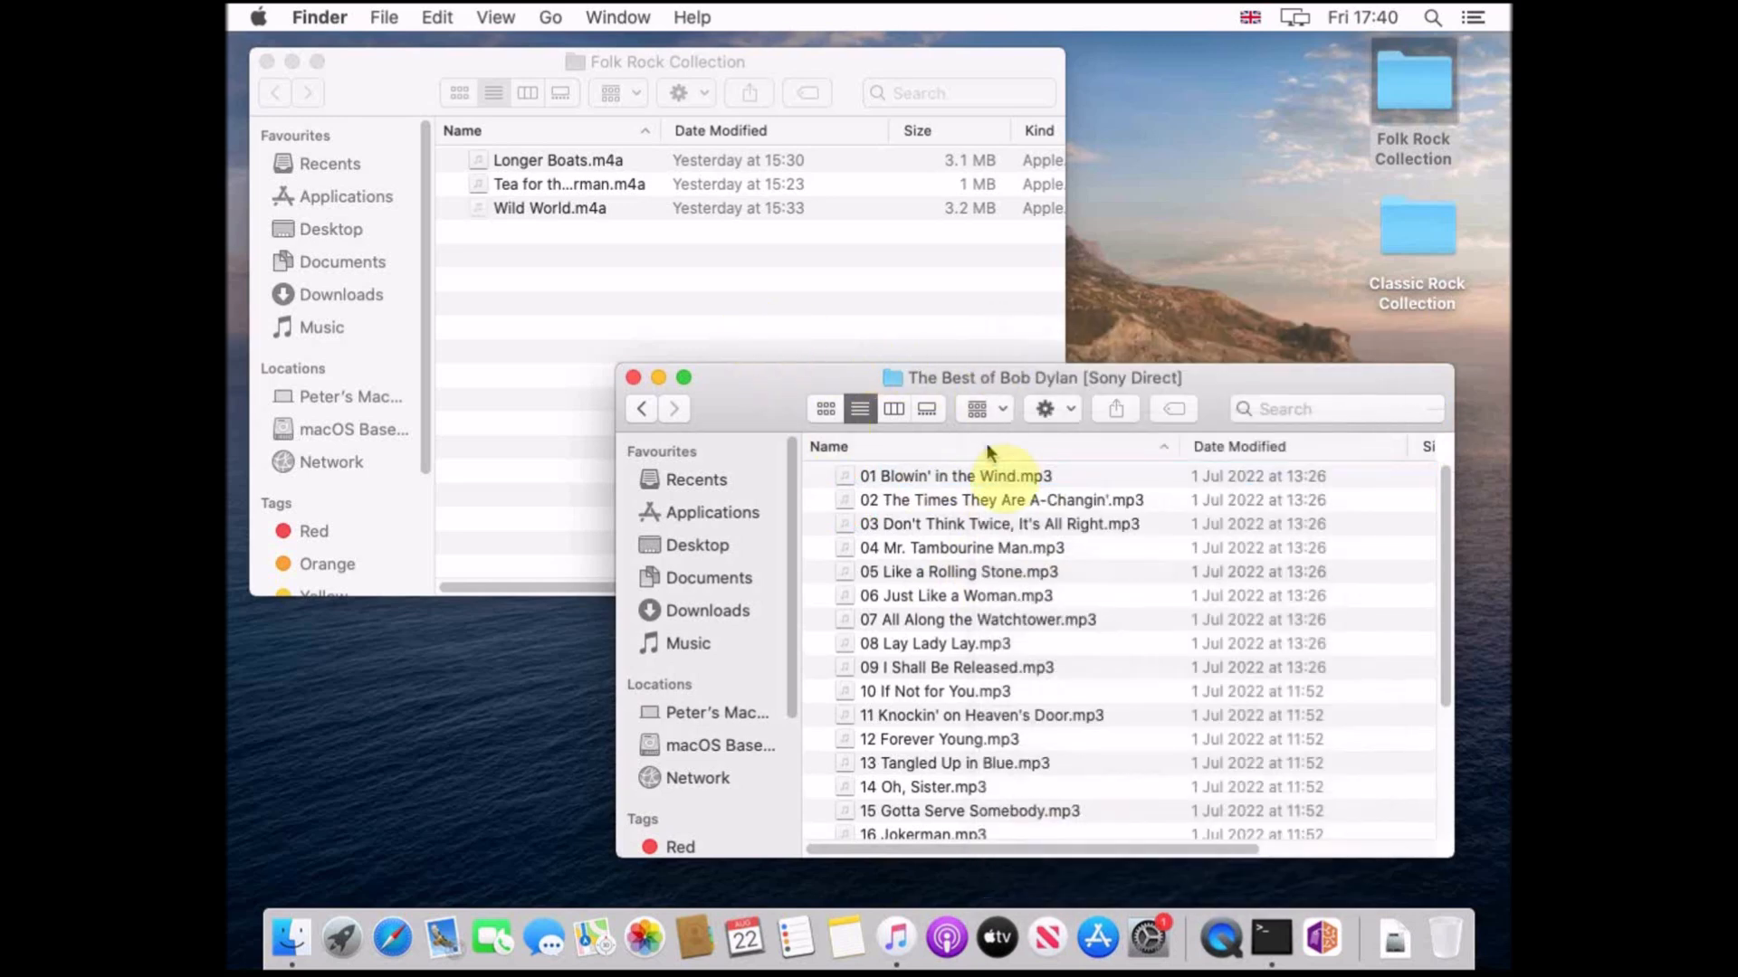
left_click_drag(977, 476, 751, 326)
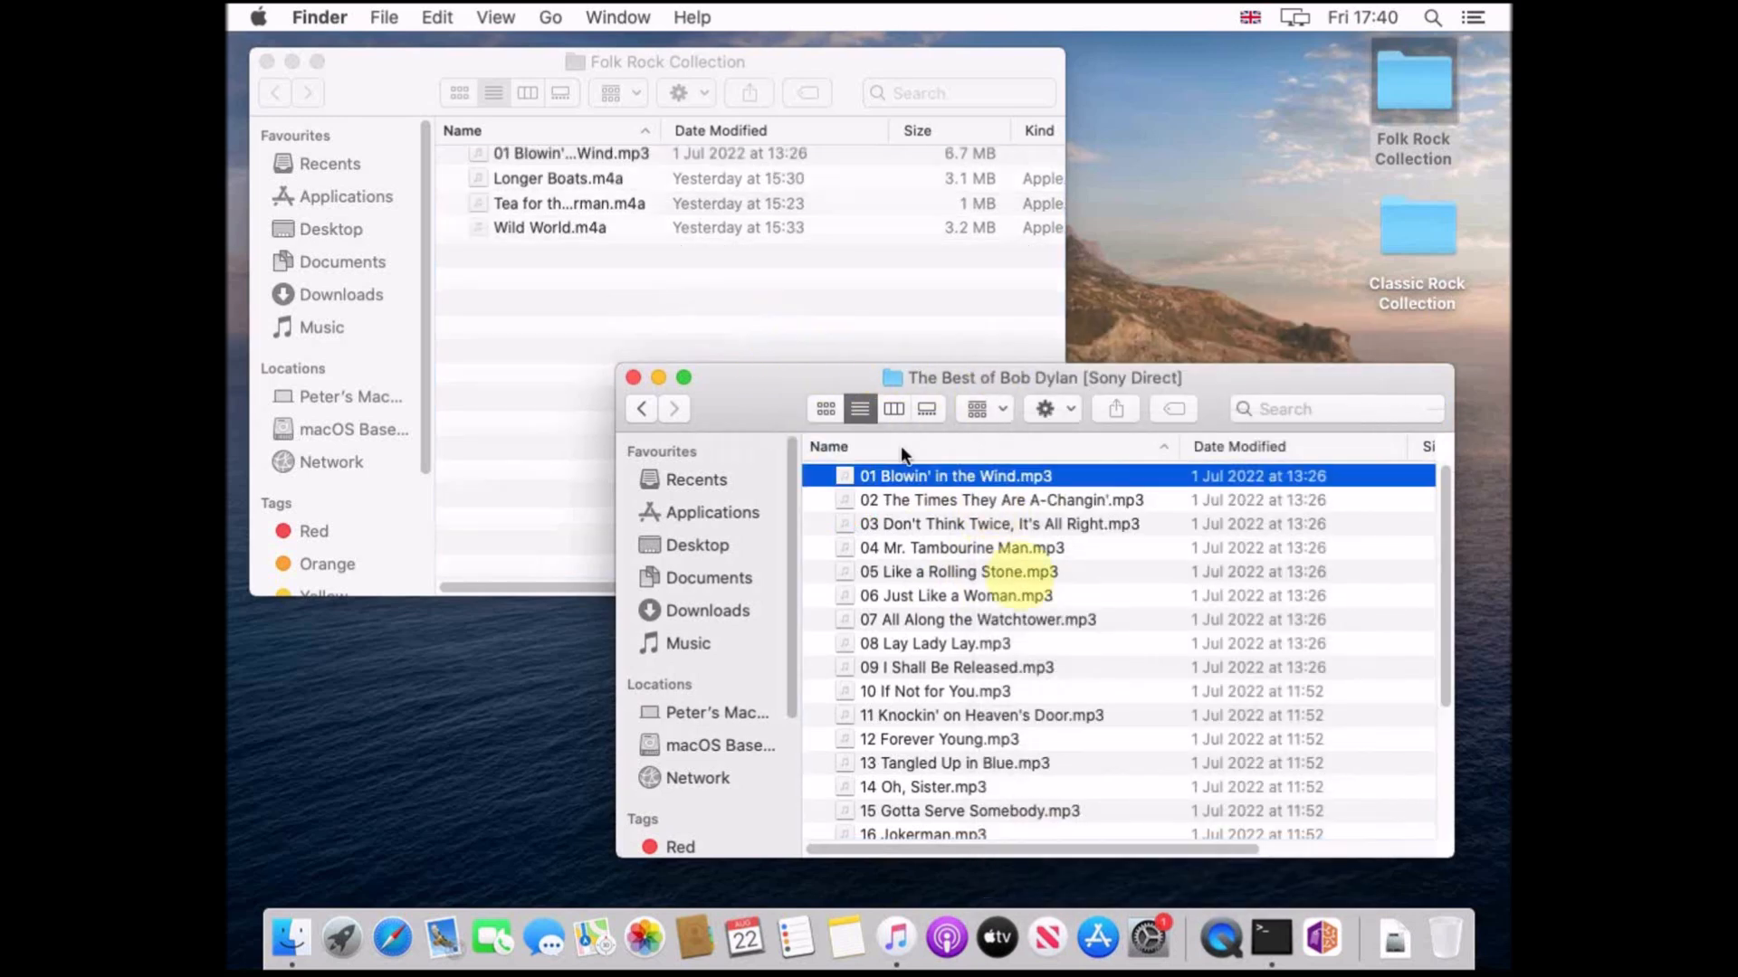
left_click_drag(996, 620, 726, 299)
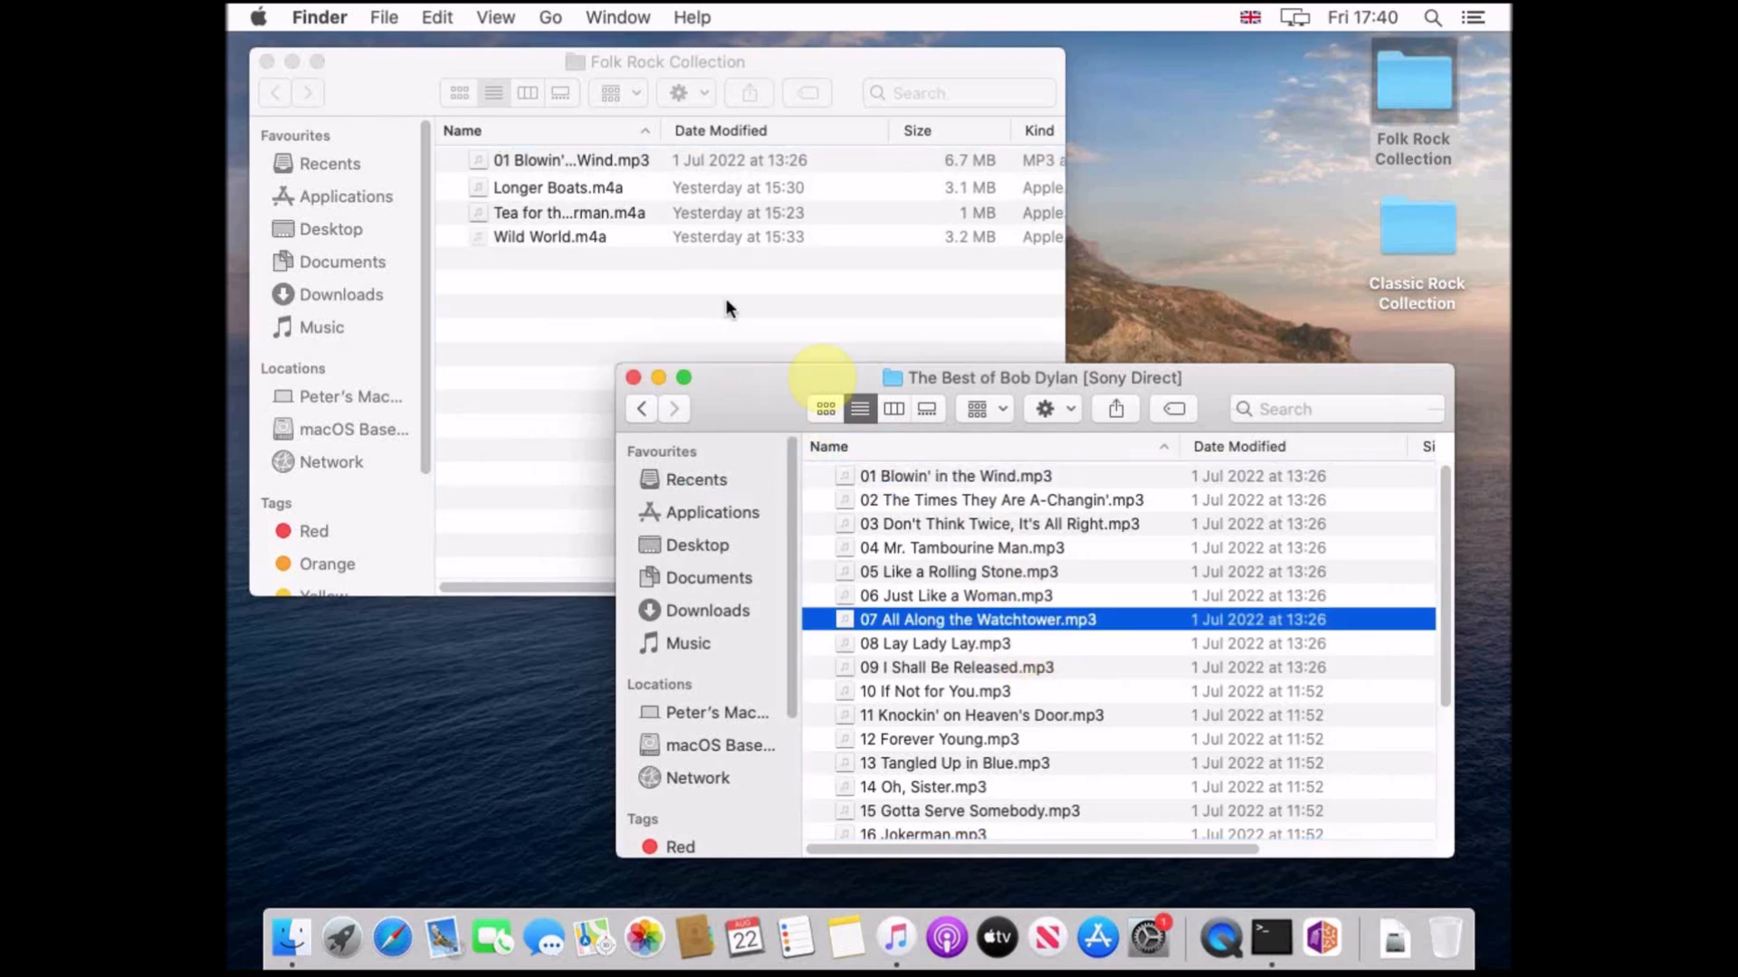
left_click_drag(1050, 715, 712, 321)
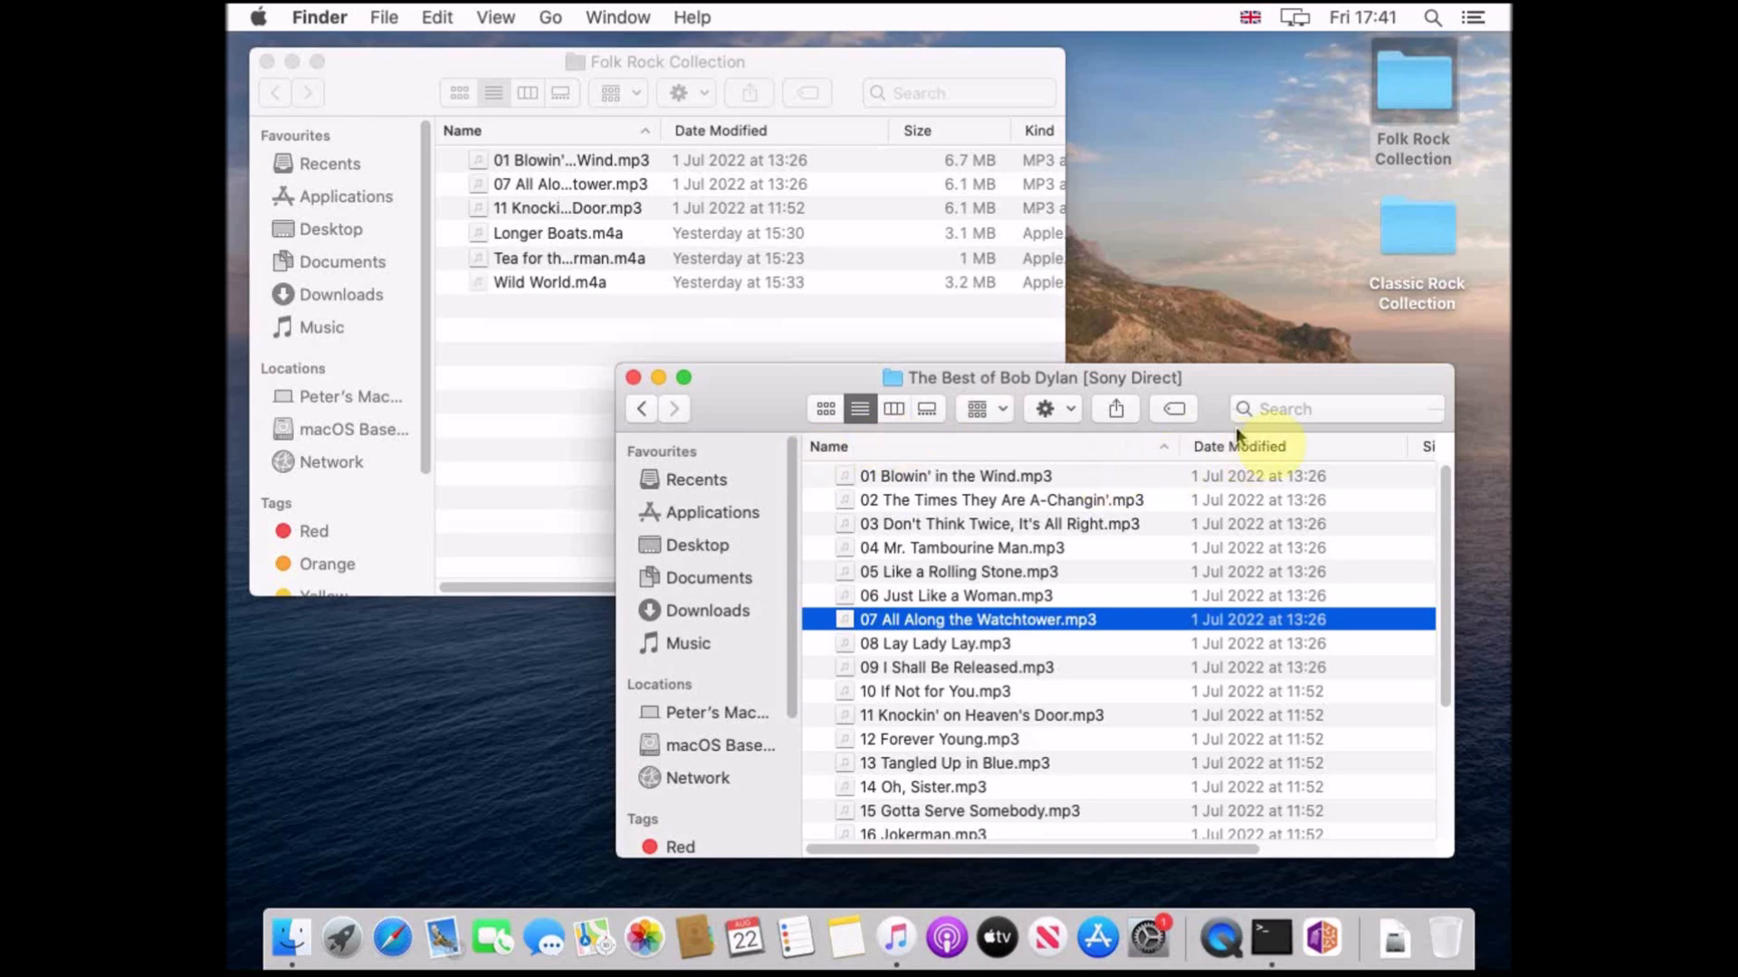
- Search Finder for "jonathan" and open the Twice Around the Houses album inside the Jonathan Kelly folder
left_click(1282, 410)
type("j")
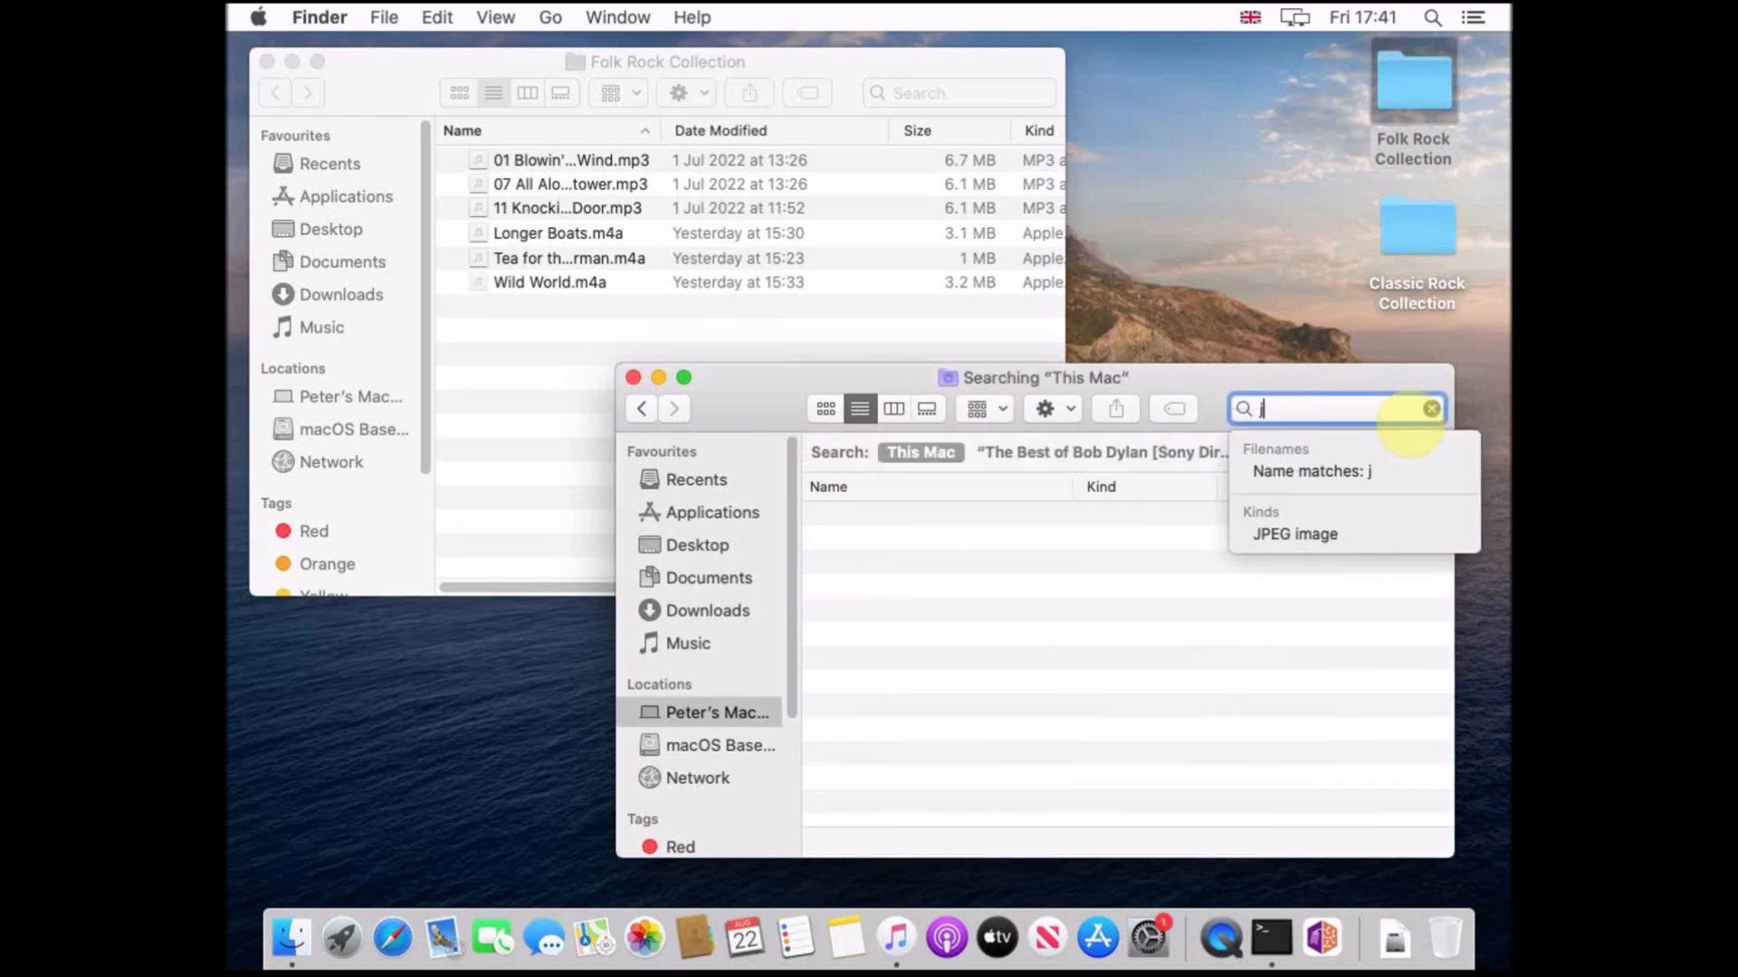
type("onathan")
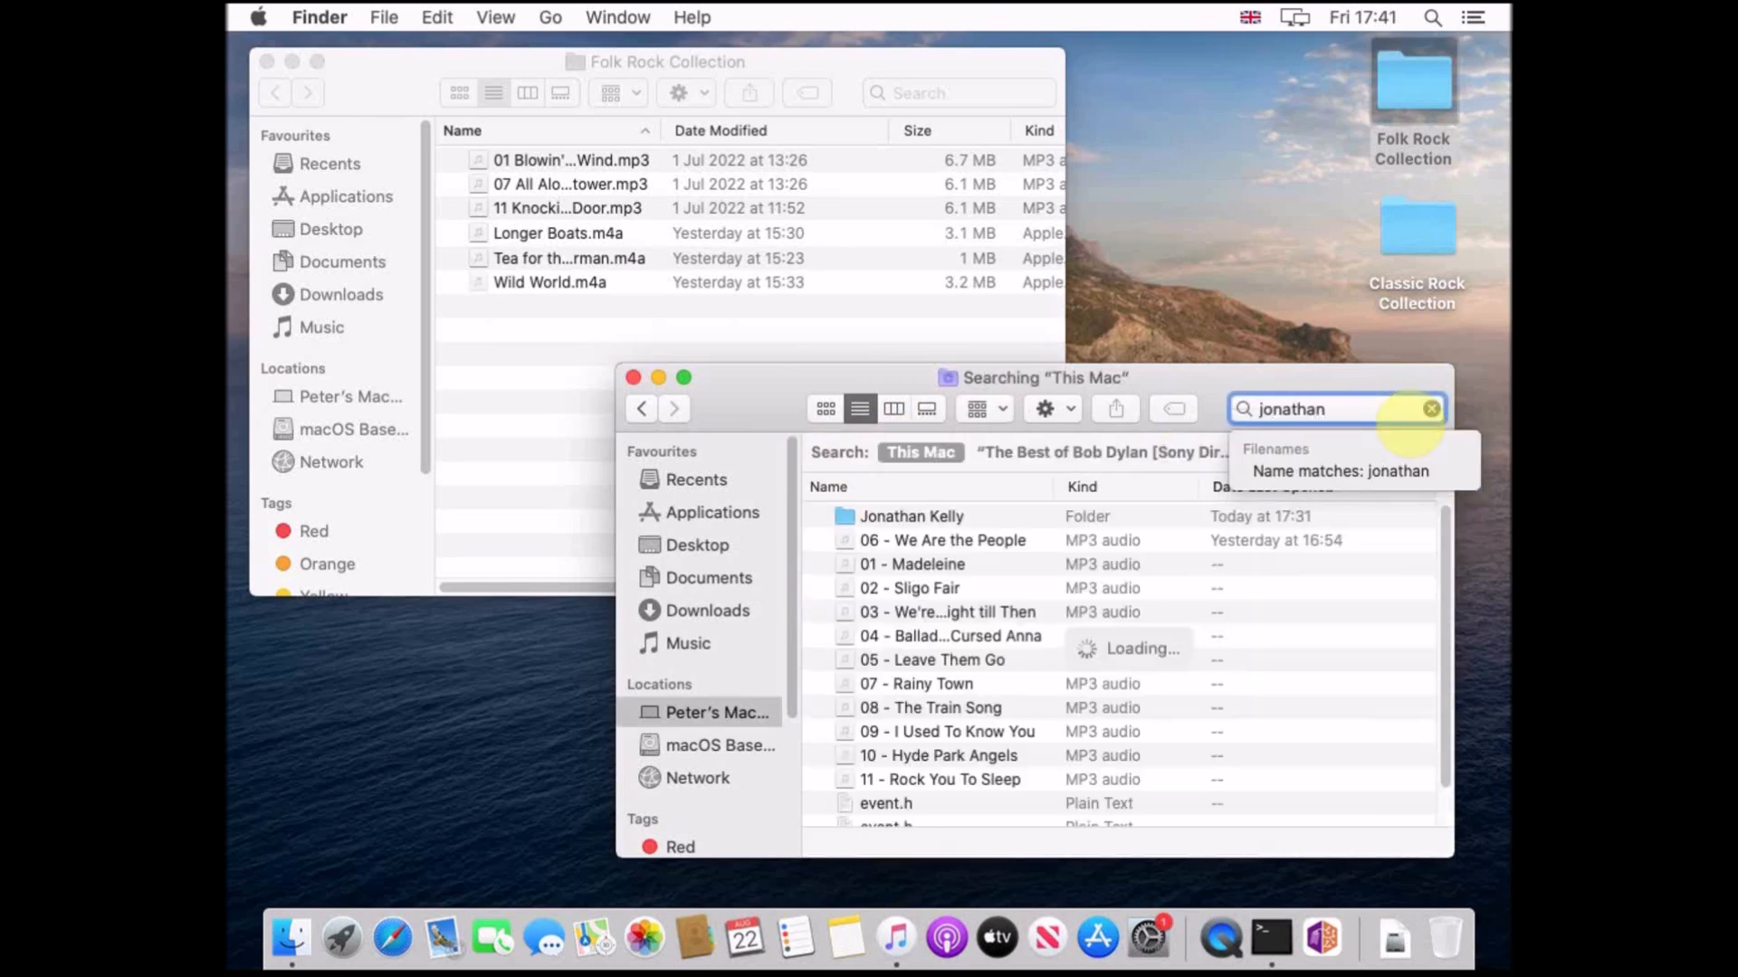
left_click(951, 521)
double_click(951, 521)
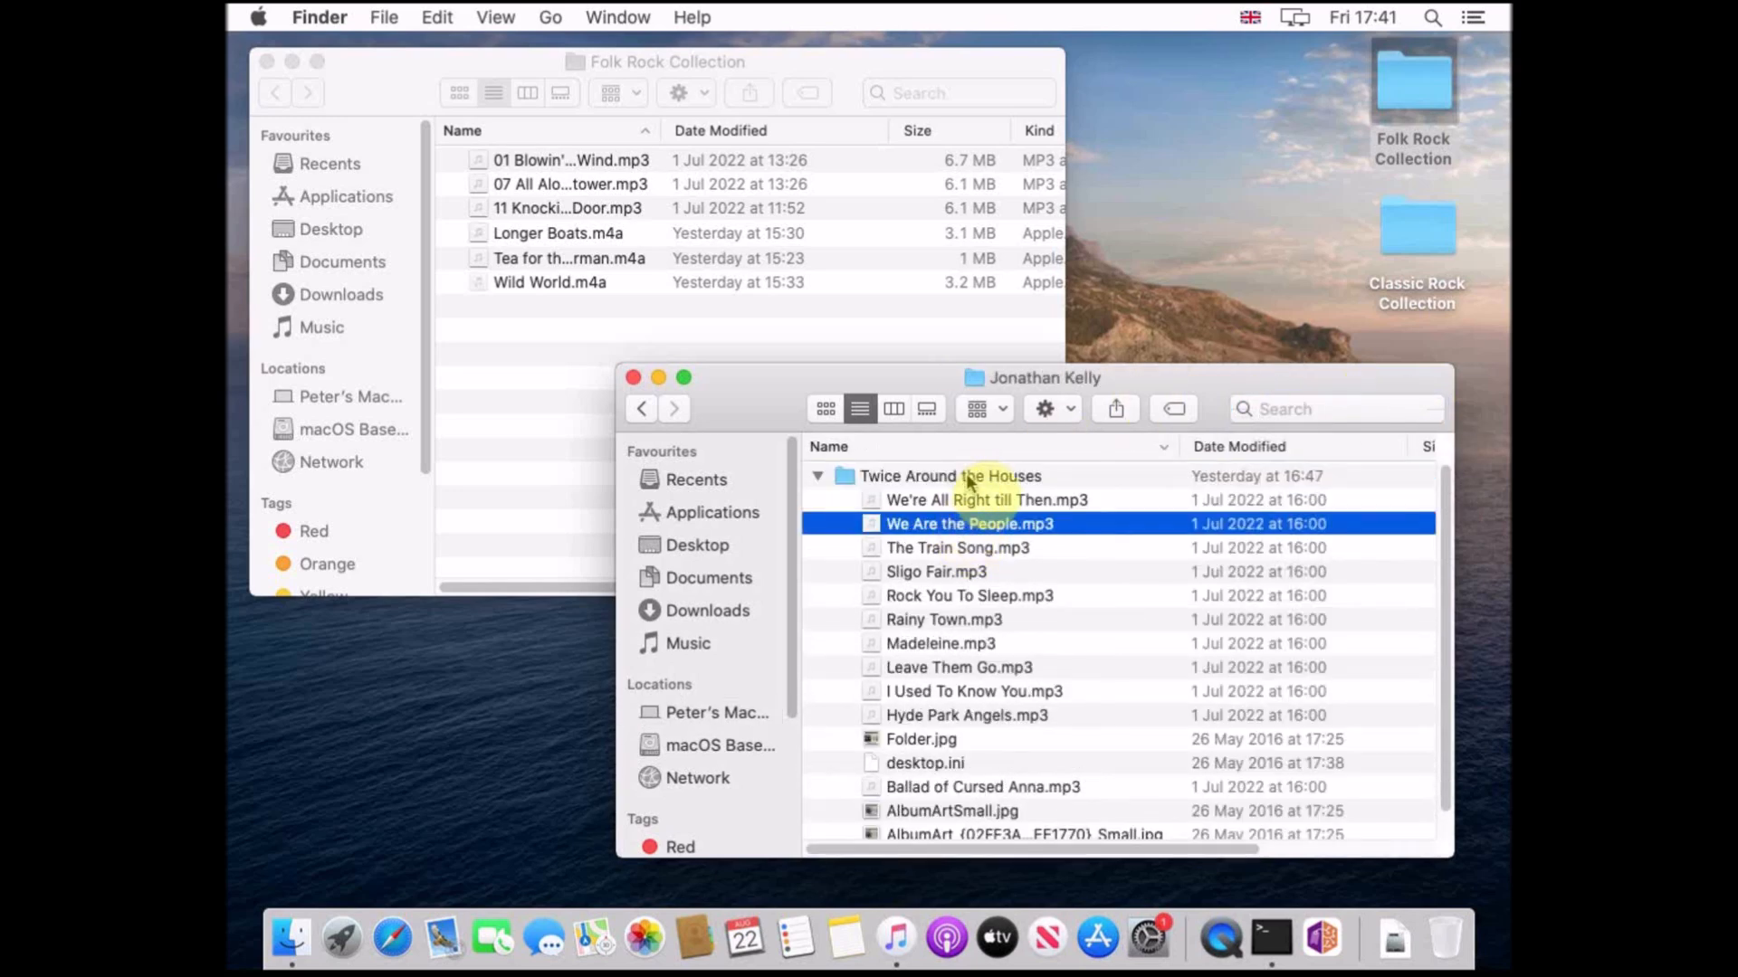
double_click(971, 478)
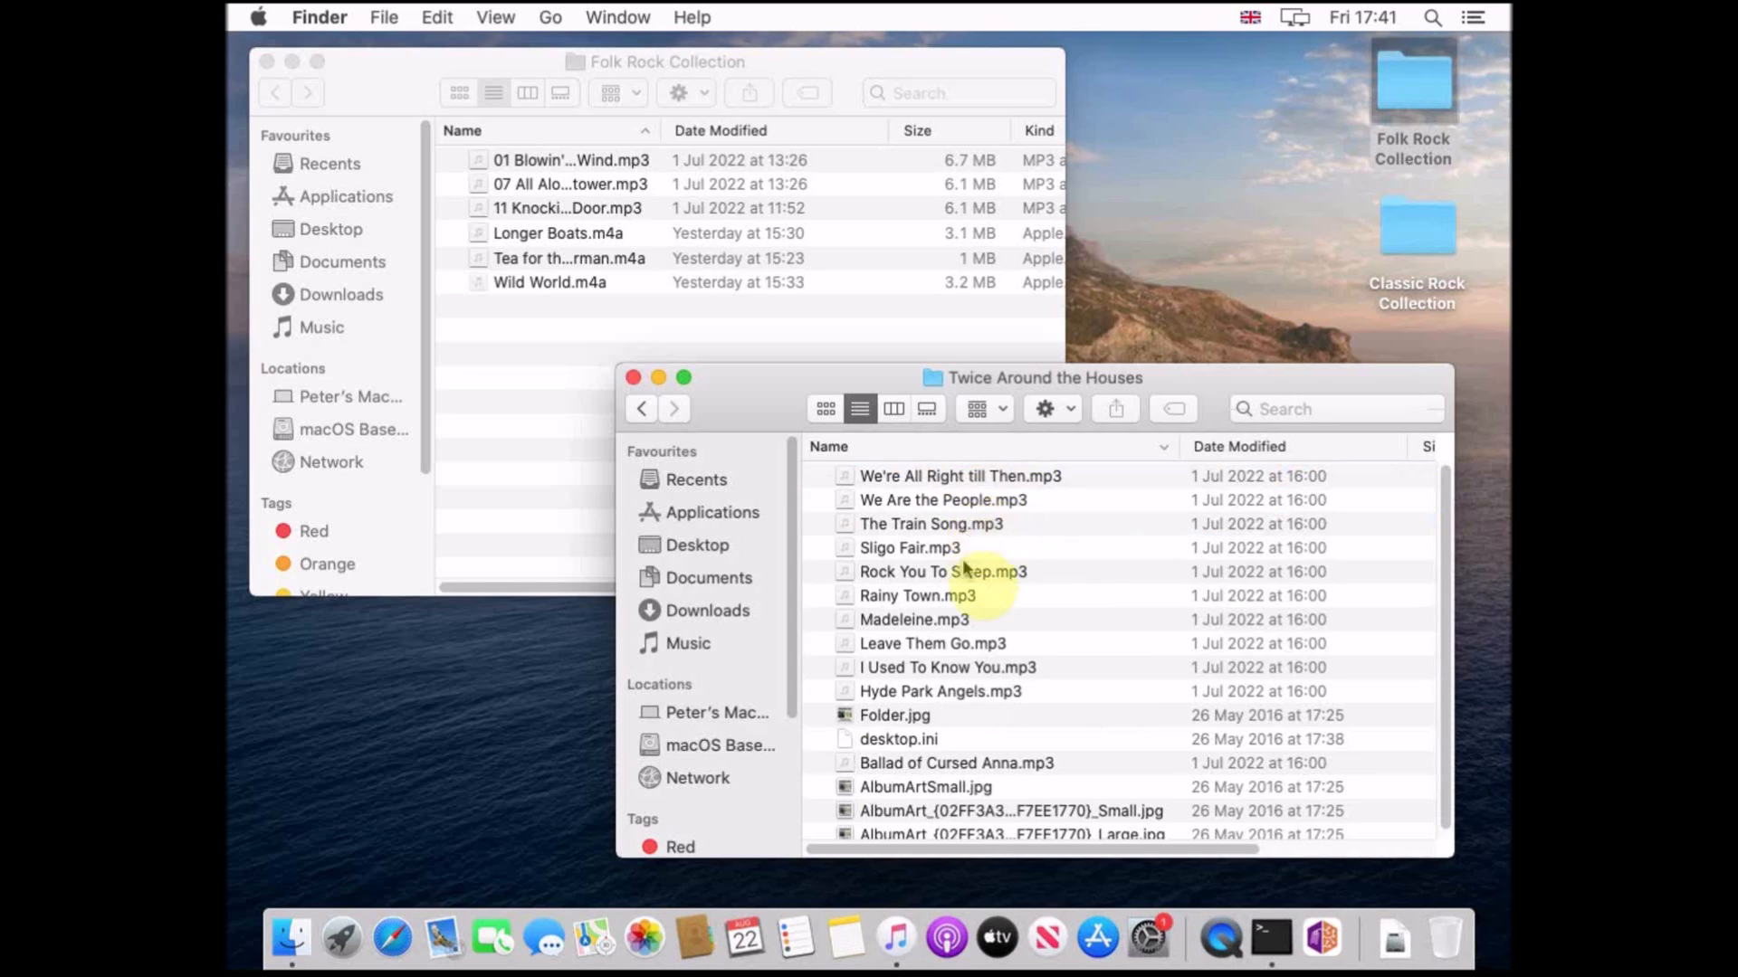
- Copy Sligo Fair.mp3, Hyde Park Angels.mp3 and Madeleine.mp3 into the Folk Rock Collection folder
left_click_drag(970, 552, 641, 312)
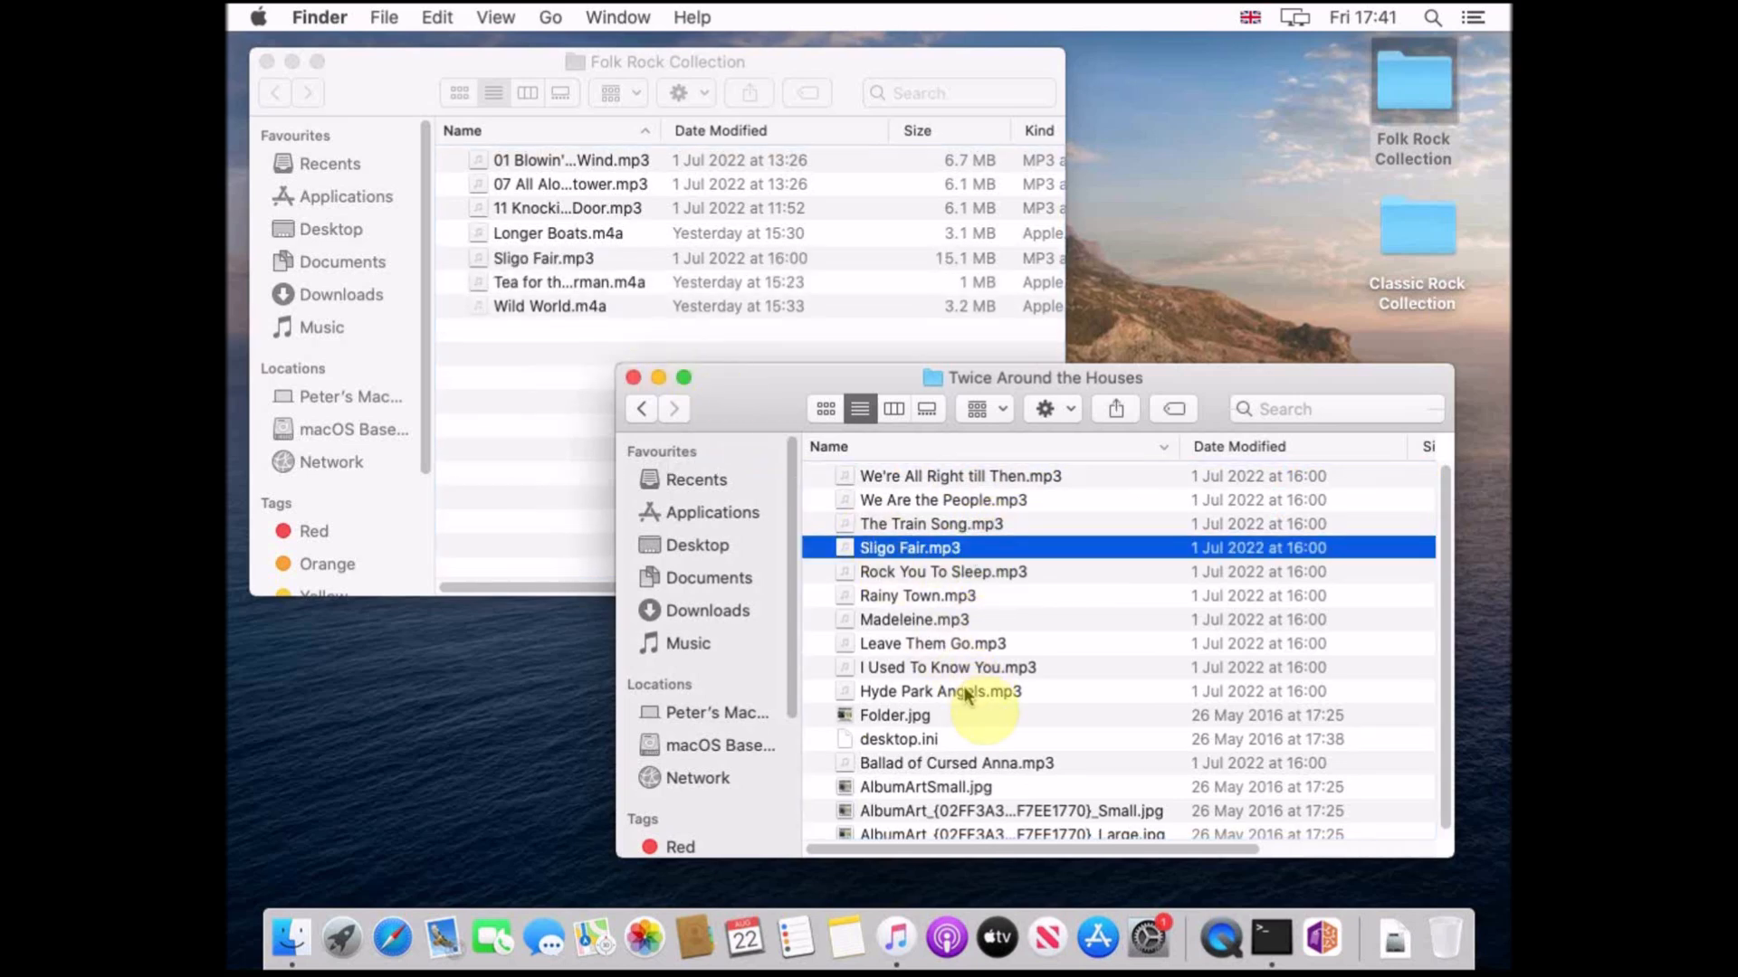
left_click_drag(965, 689, 590, 368)
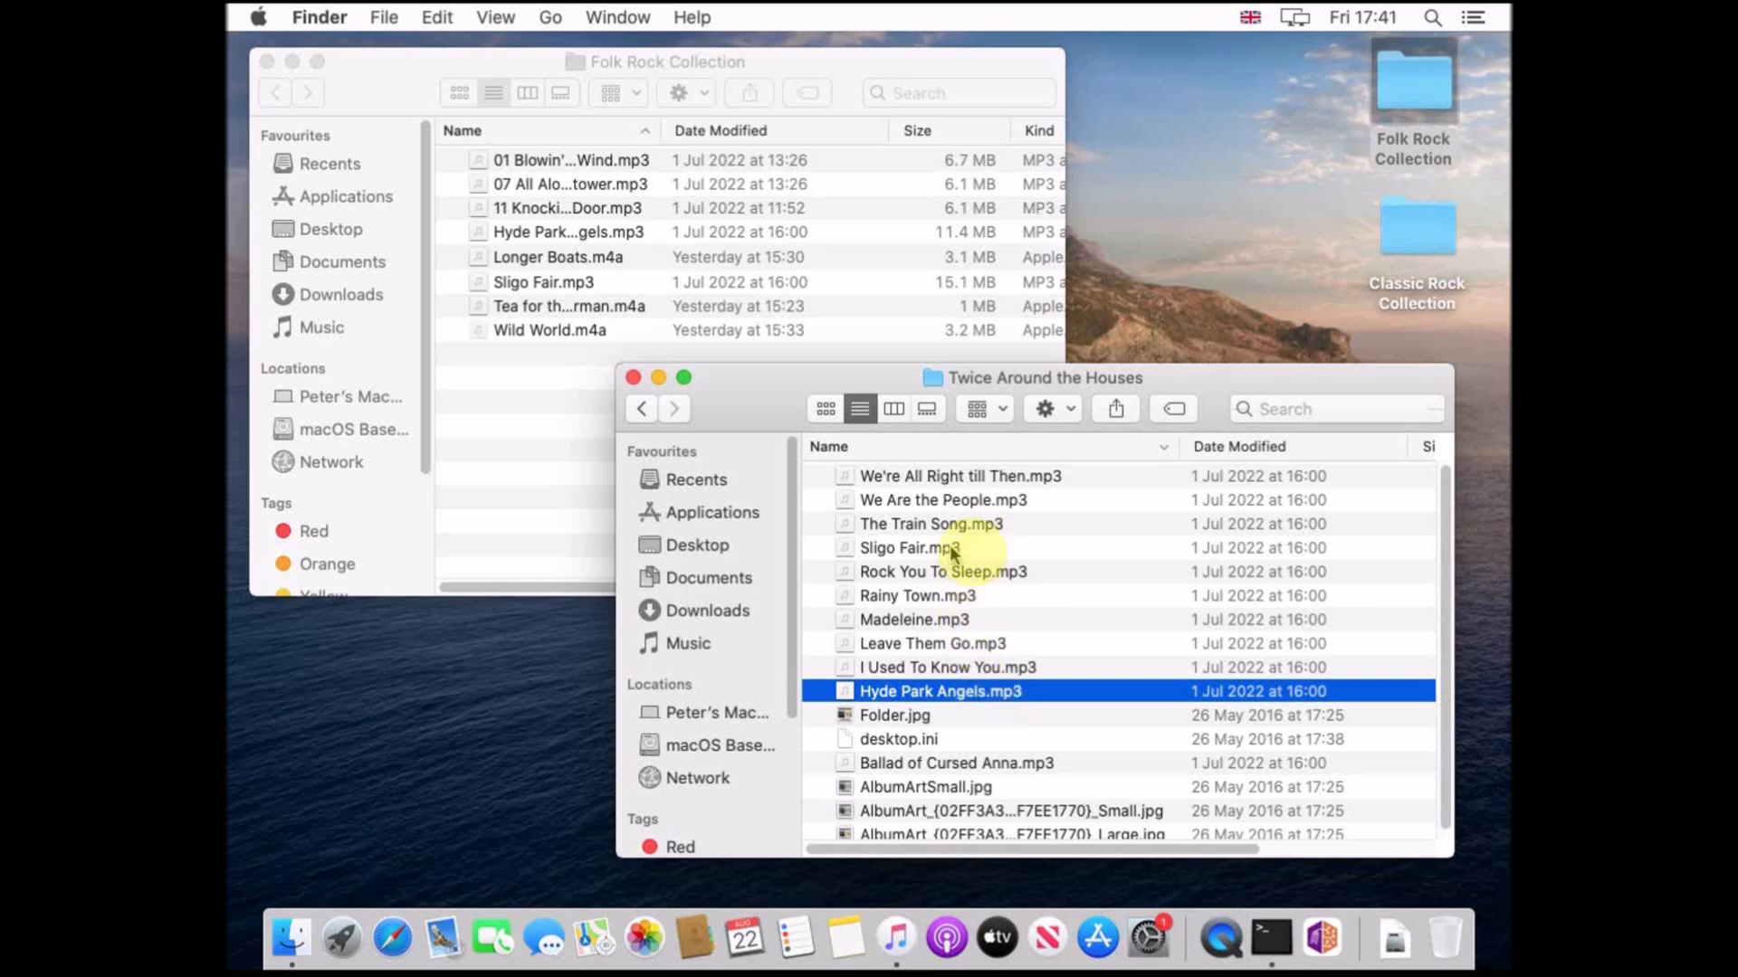
left_click_drag(947, 627, 605, 417)
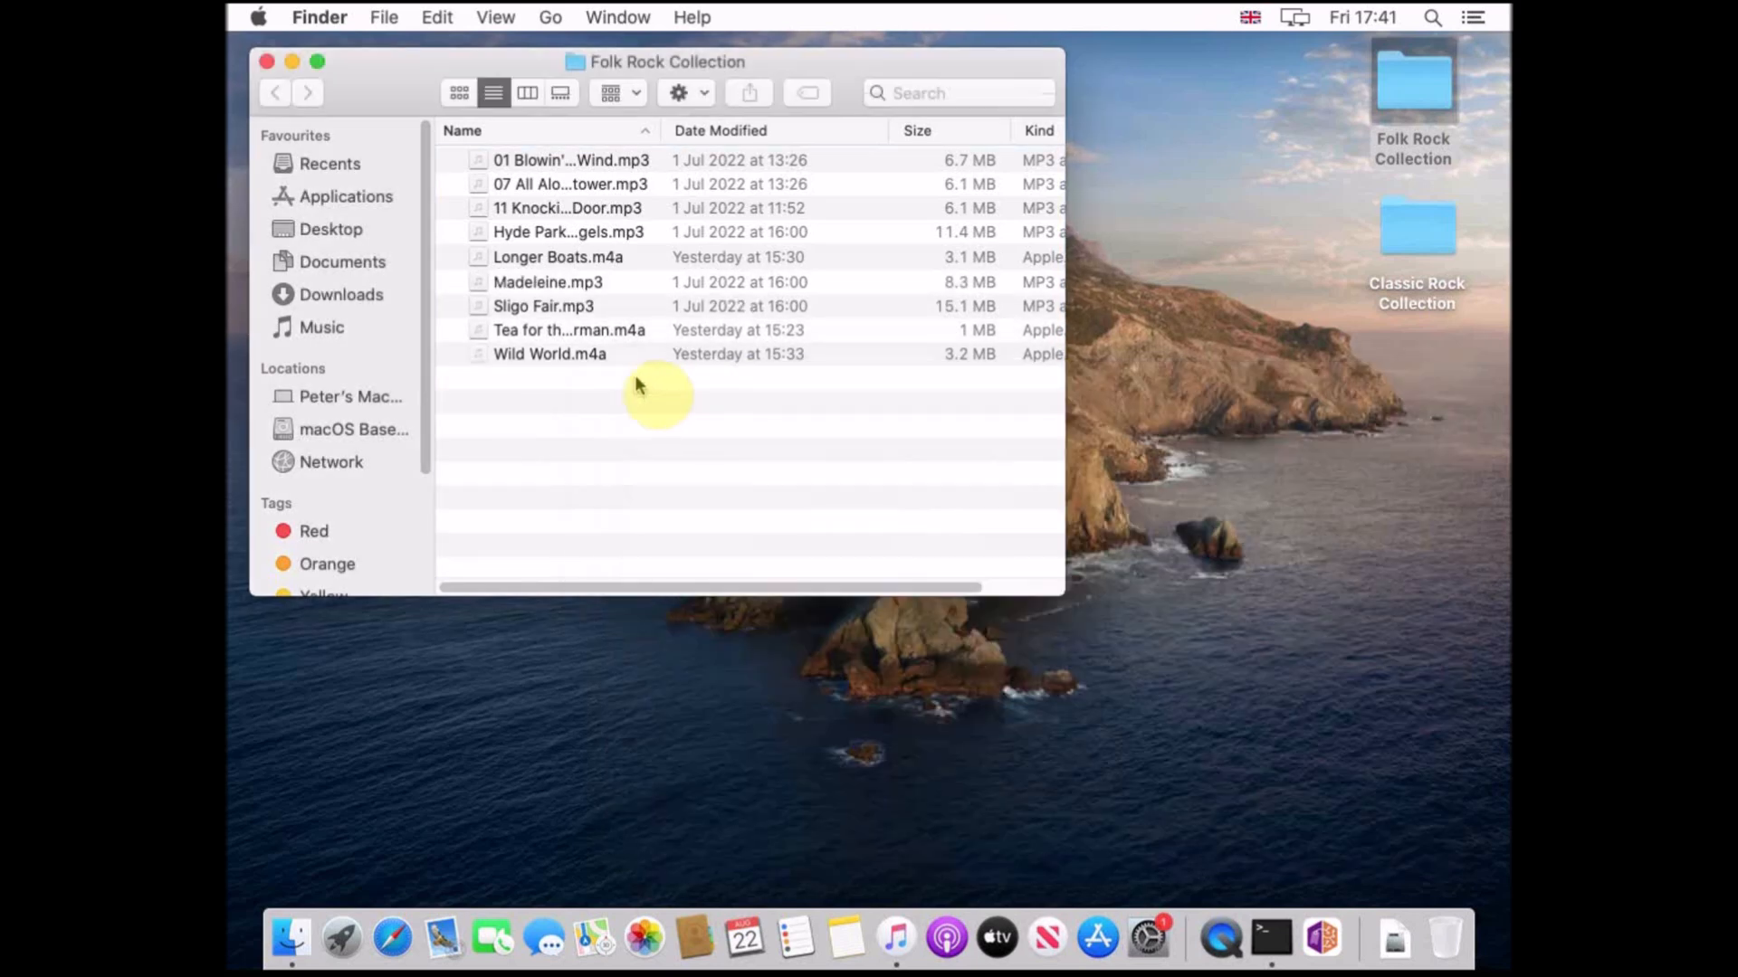
left_click(634, 377)
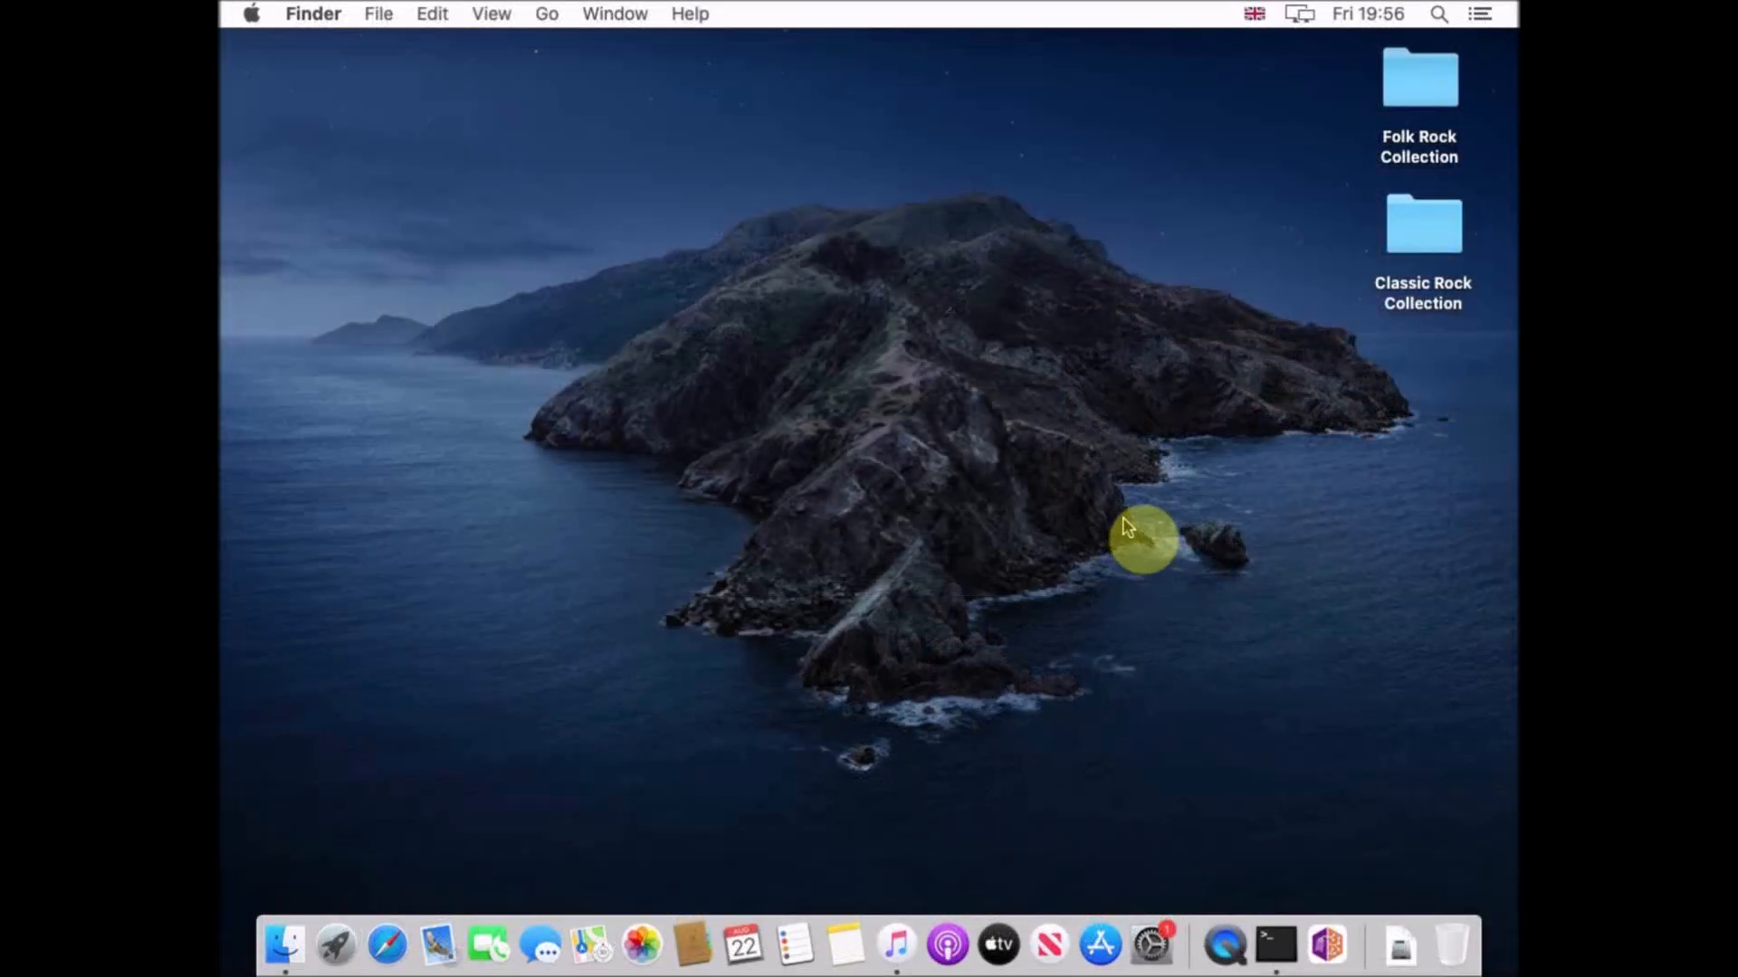
- Open the Folk Rock Collection folder and paste a second copy of that folder onto the desktop
double_click(1421, 102)
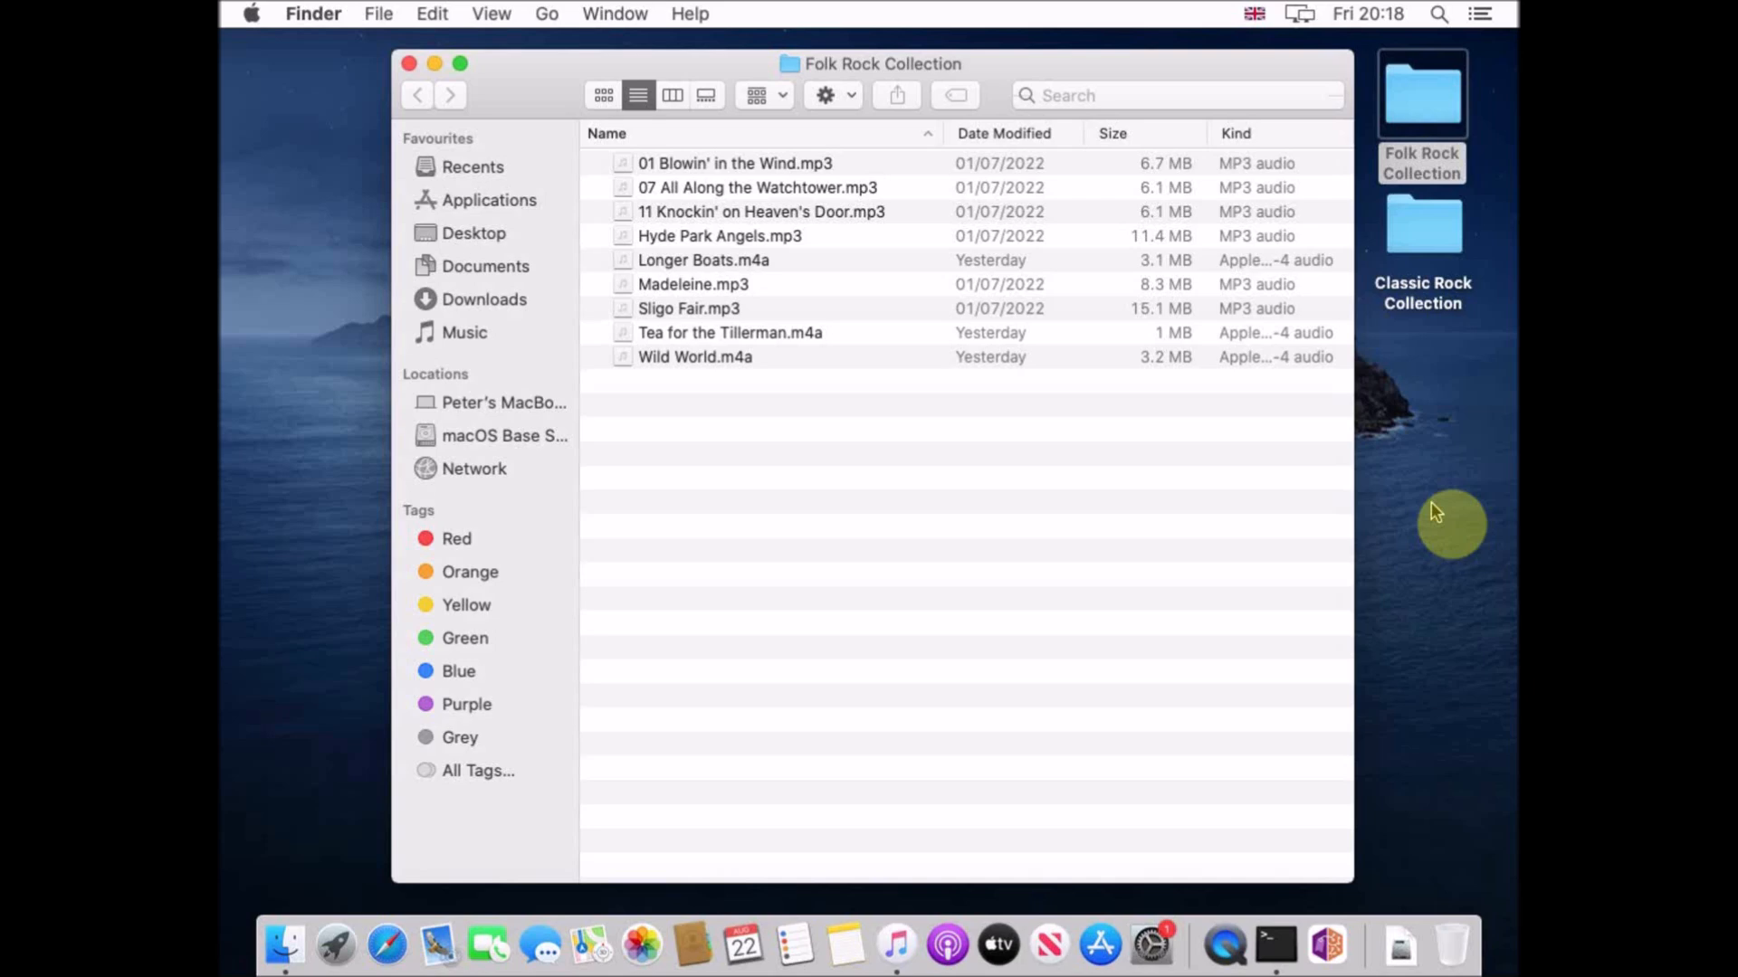
right_click(1429, 109)
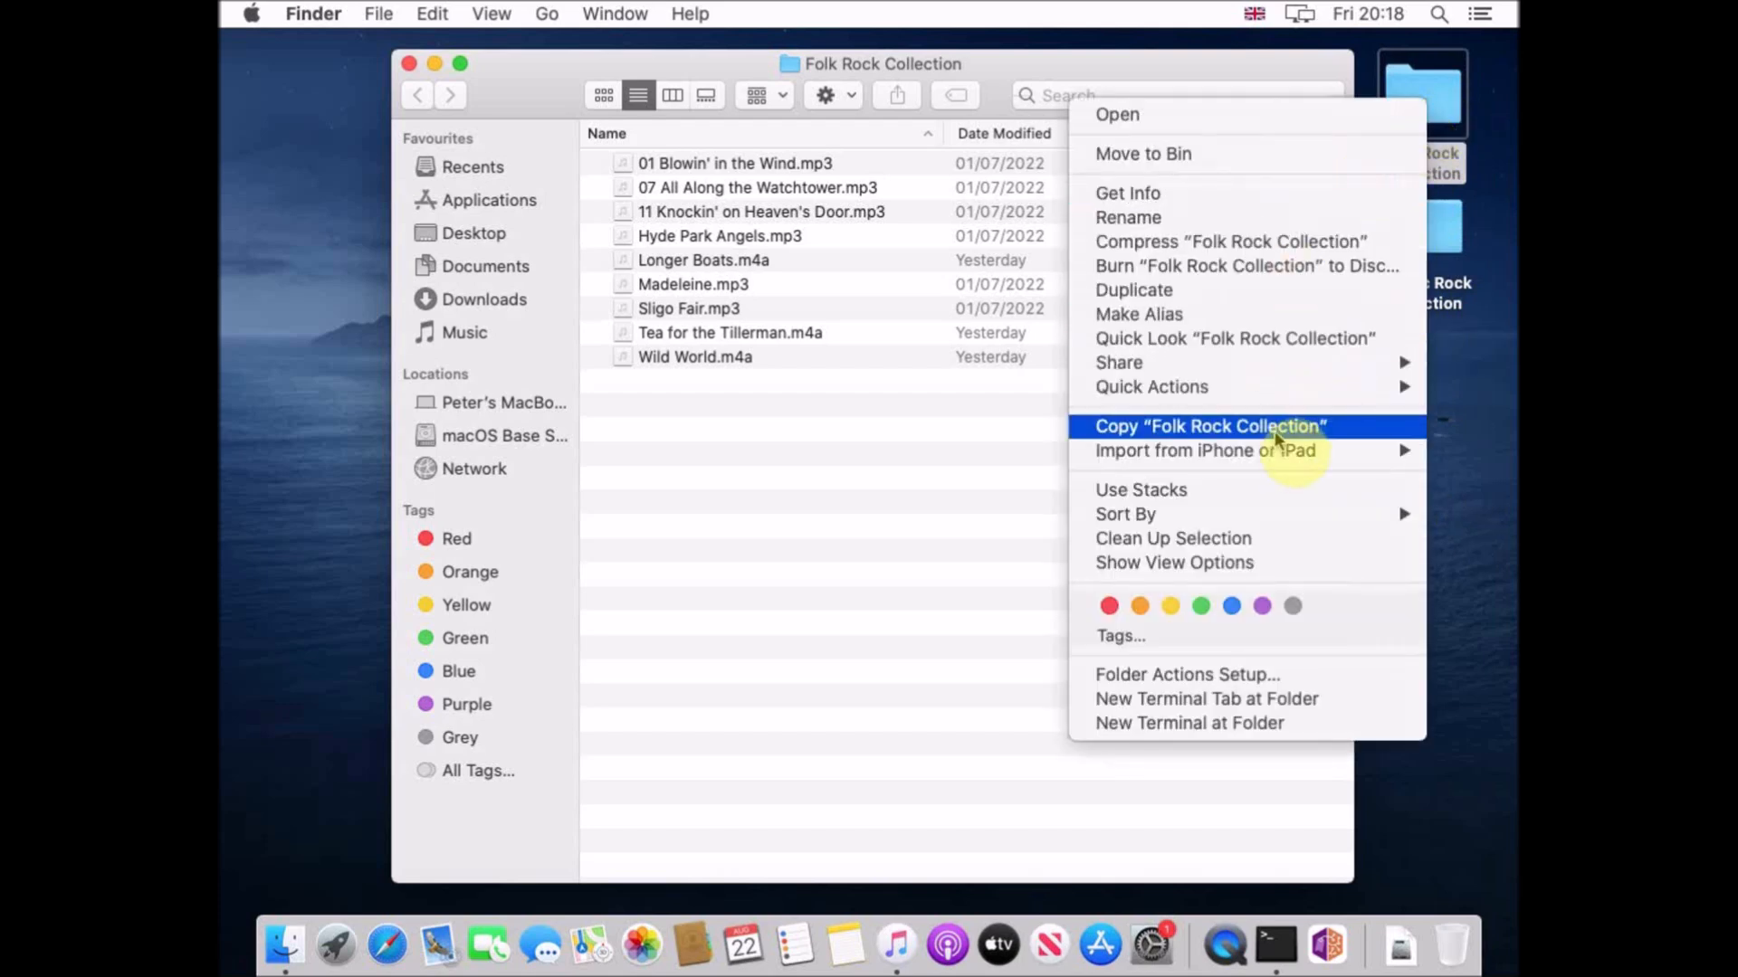
left_click(1274, 431)
right_click(1435, 480)
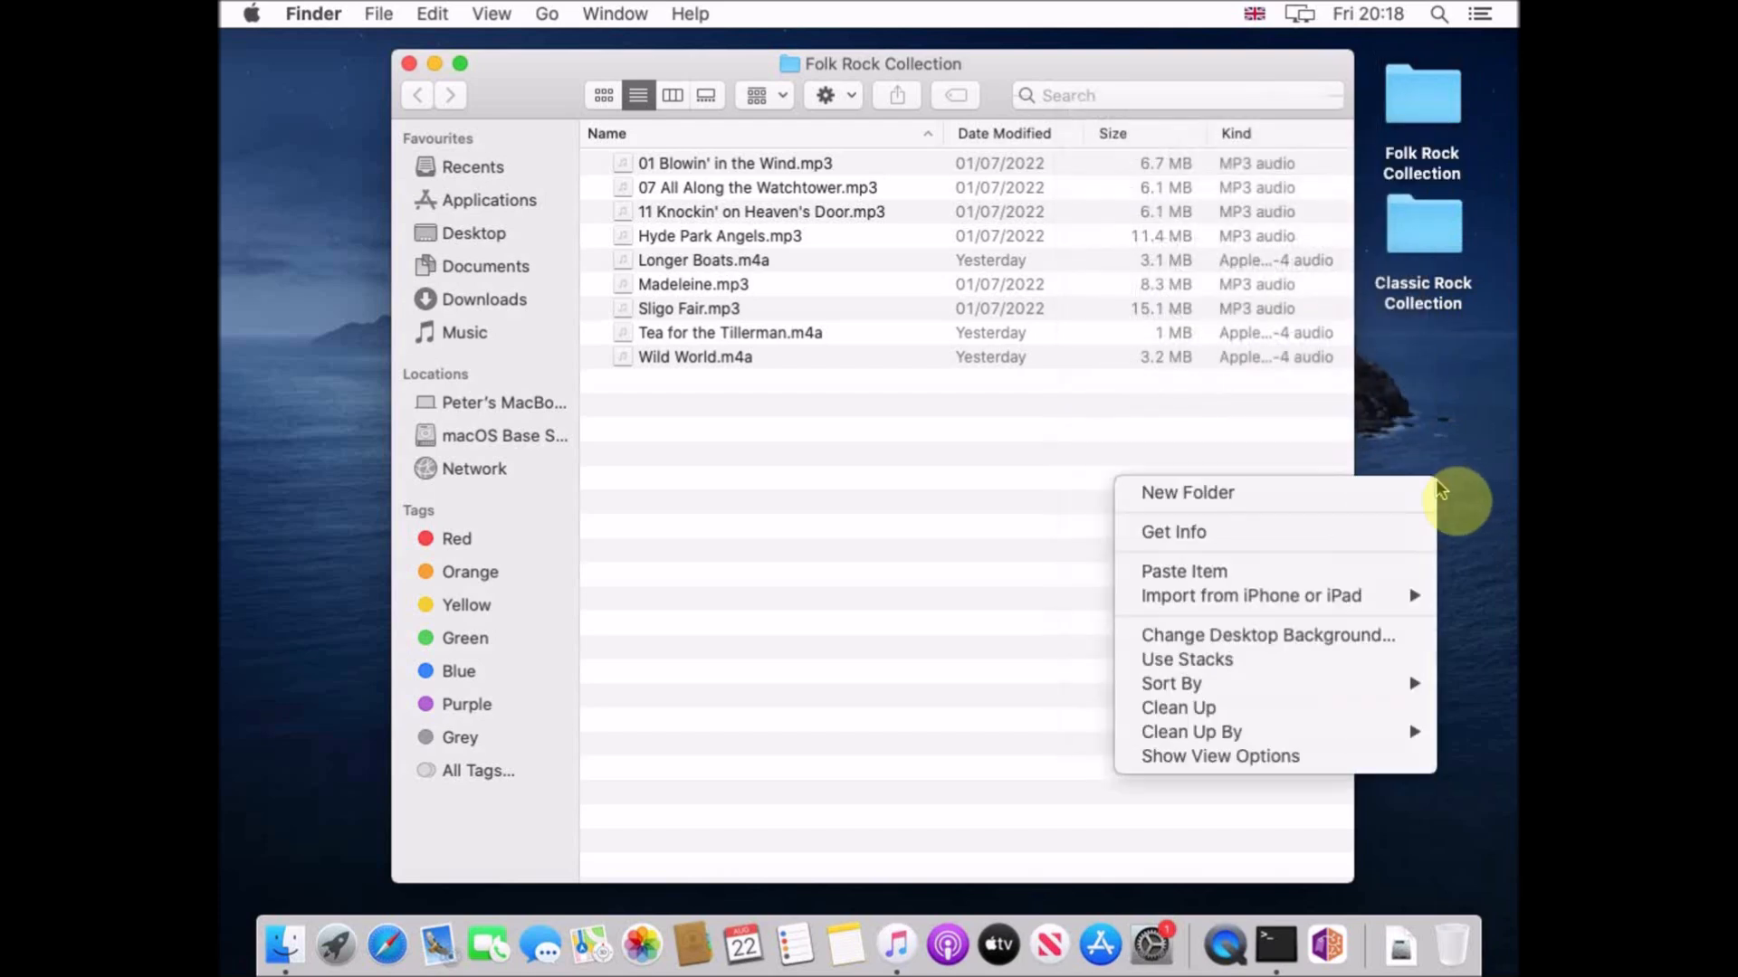
left_click(1375, 580)
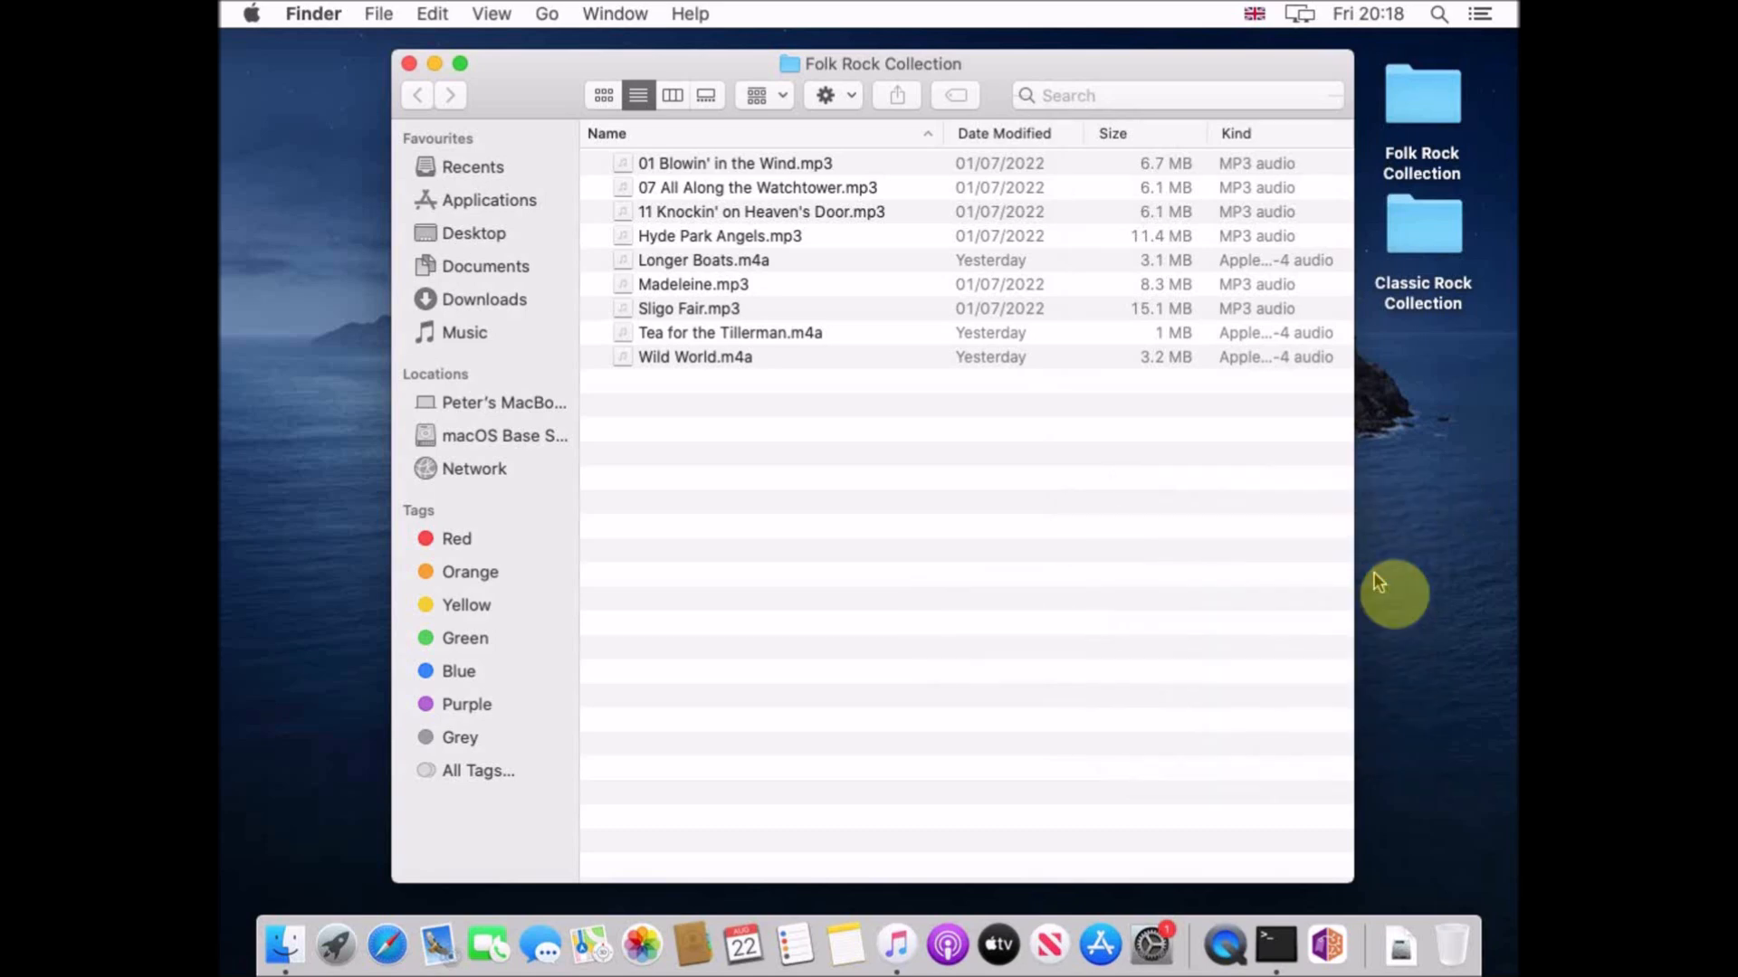
left_click(1463, 329)
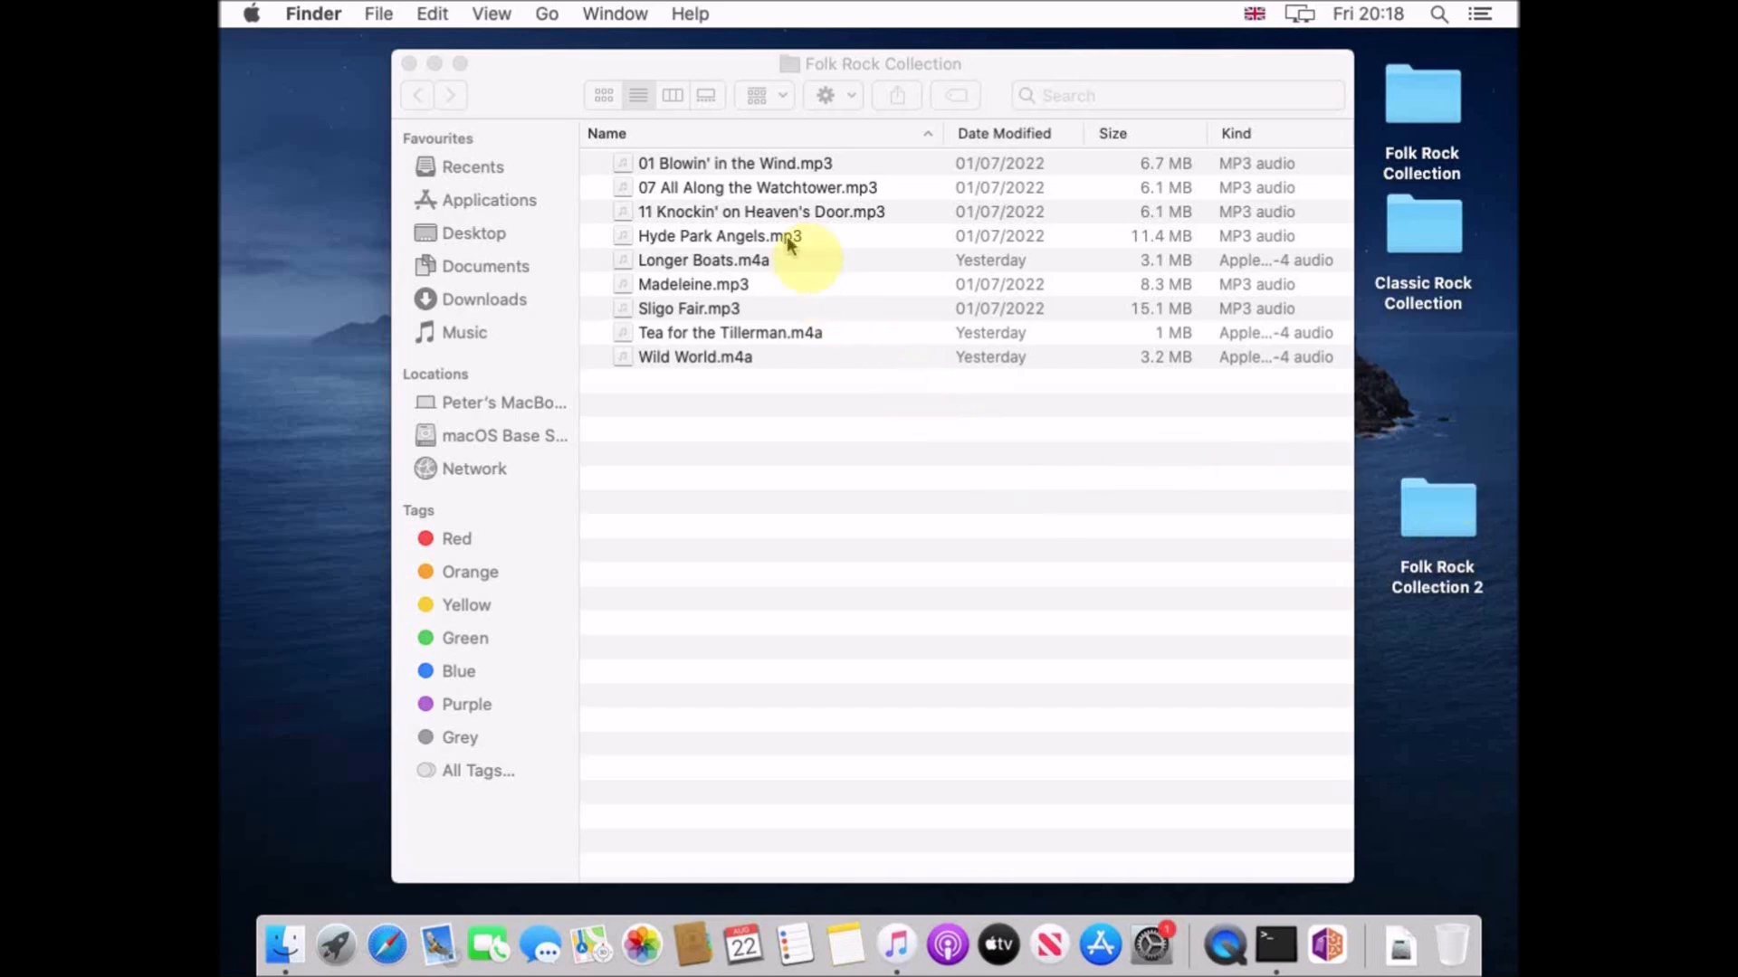
- Go up and down through the tracks in the Folk Rock Collection folder, starting from Madeleine.mp3, to examine their order
left_click(767, 288)
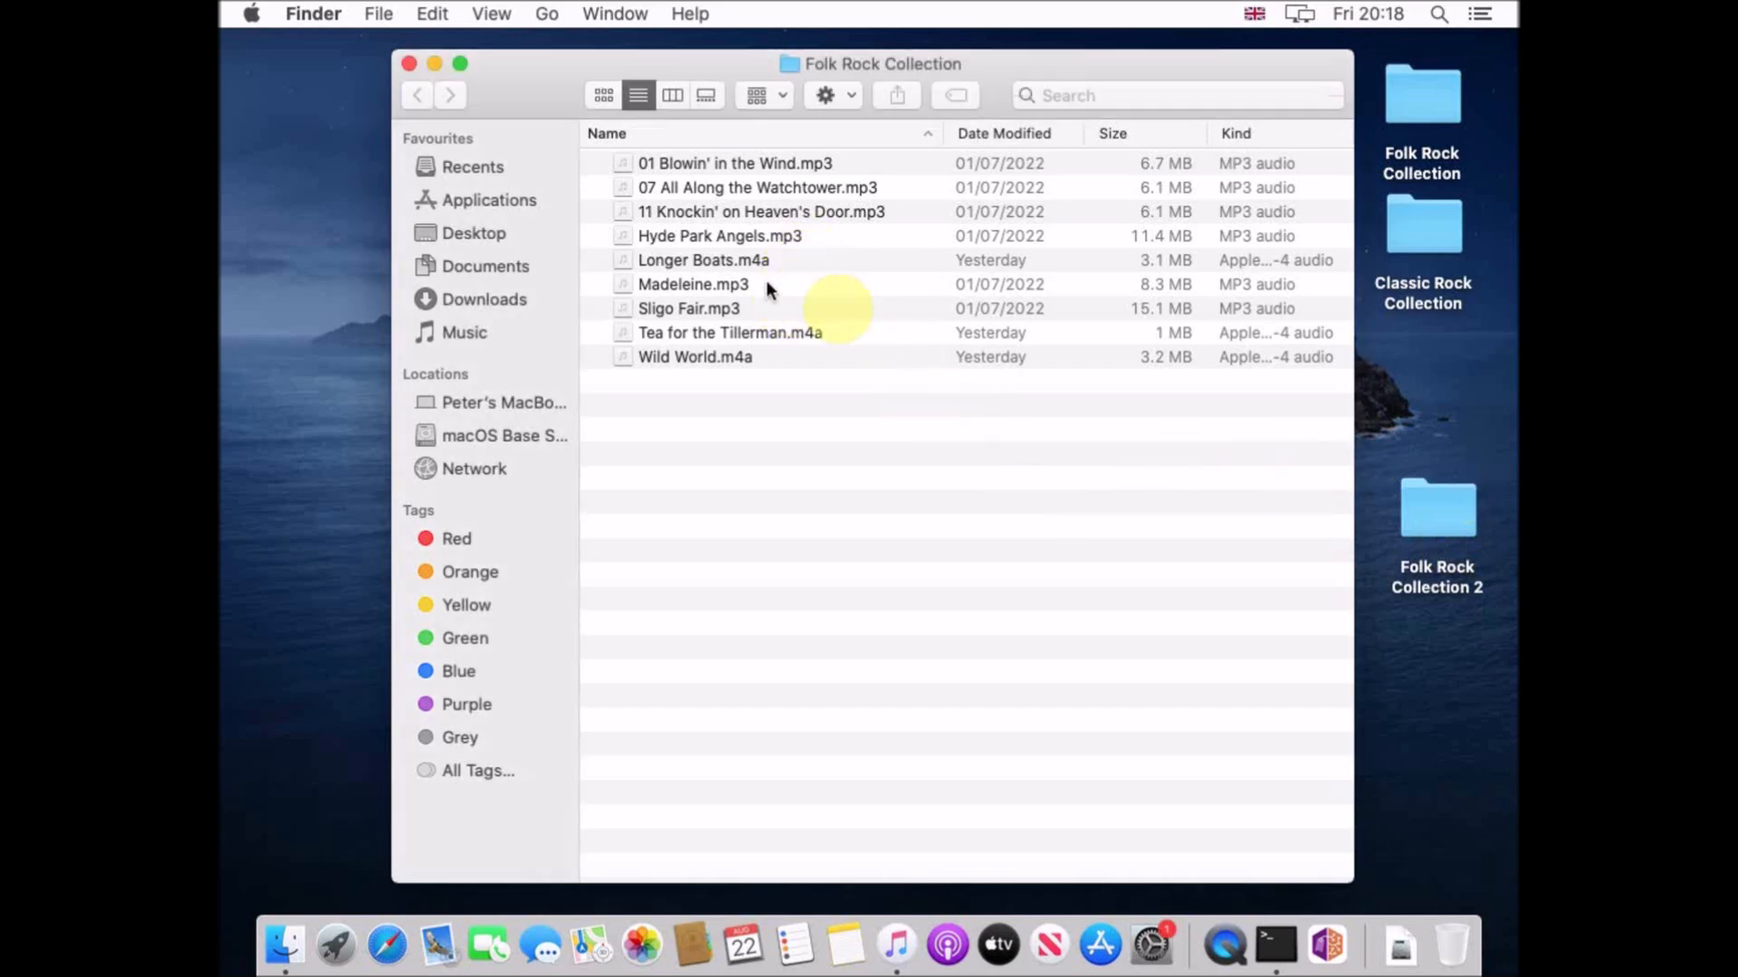
left_click(797, 286)
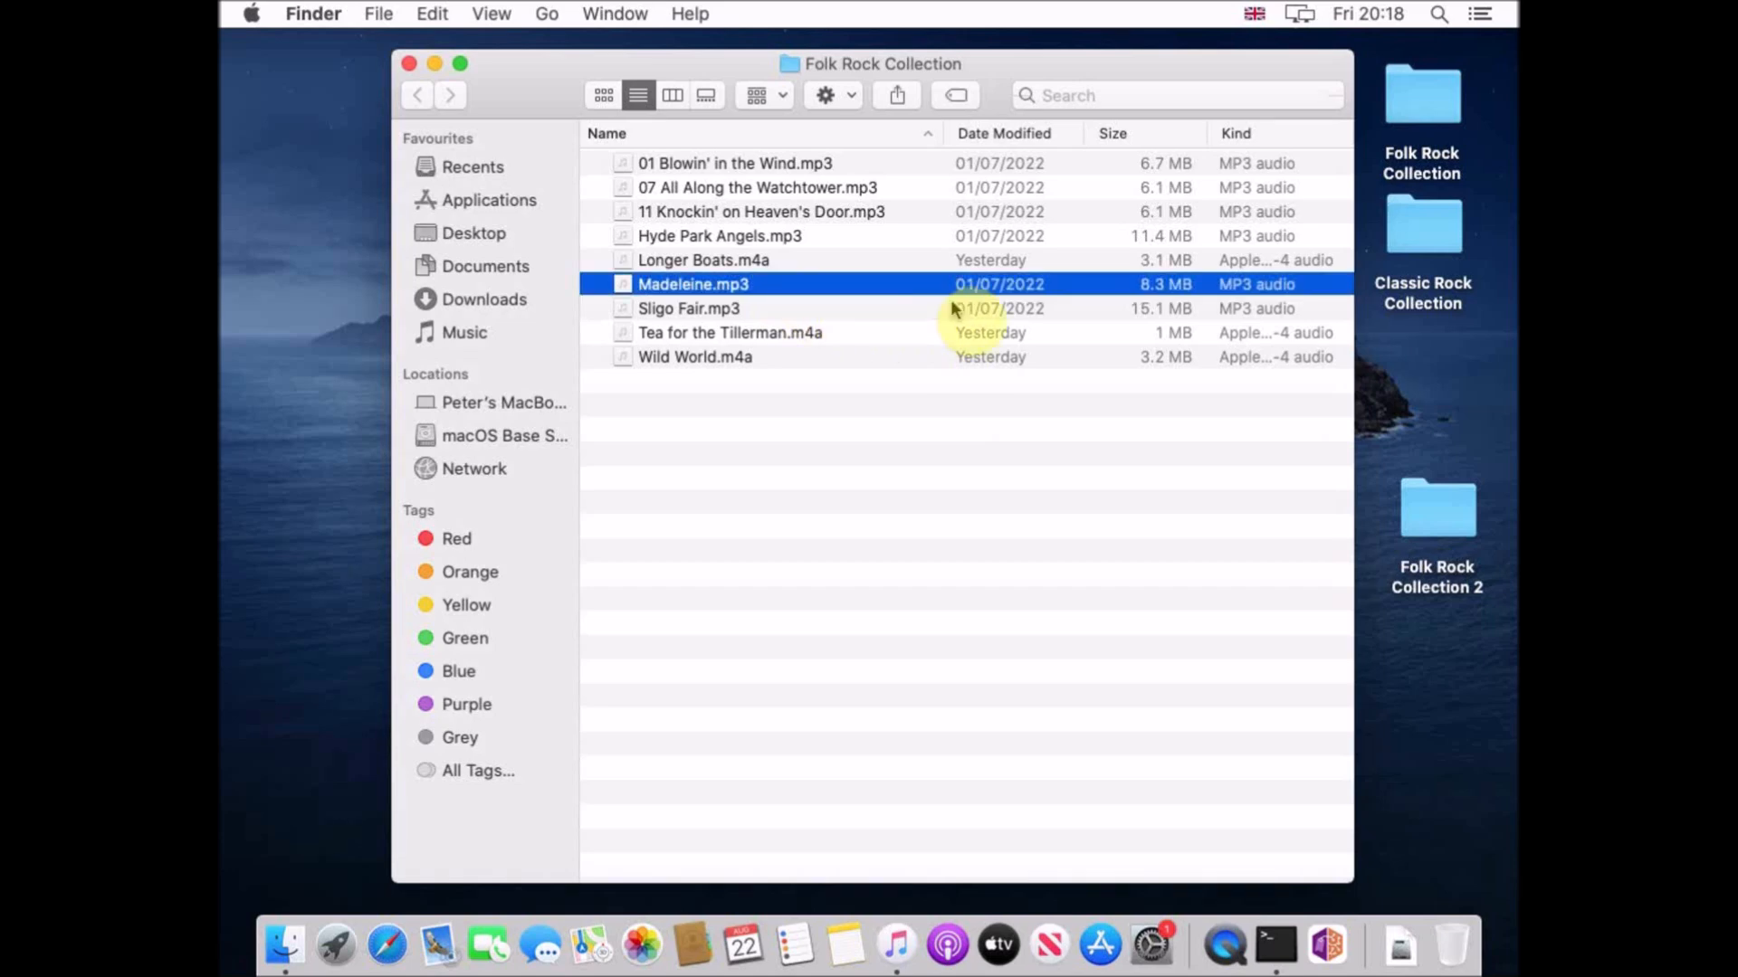
key("Up")
key("Up")
key("Up")
key("Up")
key("Down")
key("Down")
key("Down")
key("Down")
key("Down")
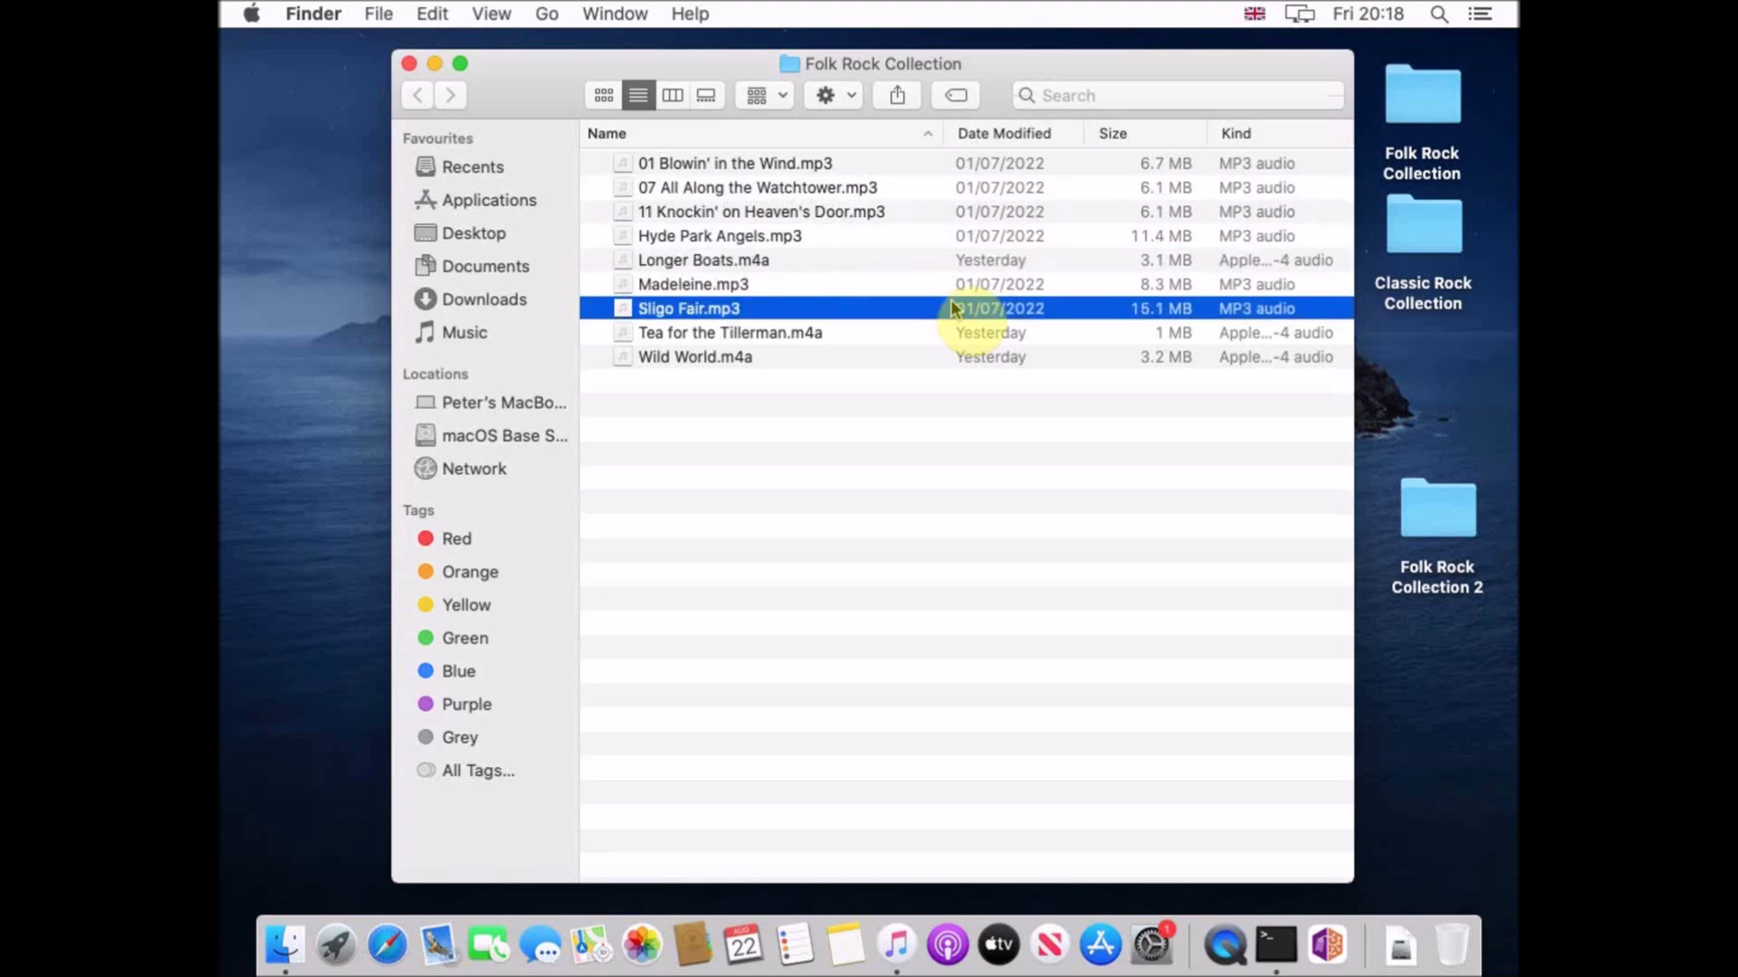
key("Up")
key("Up")
key("Up")
key("Up")
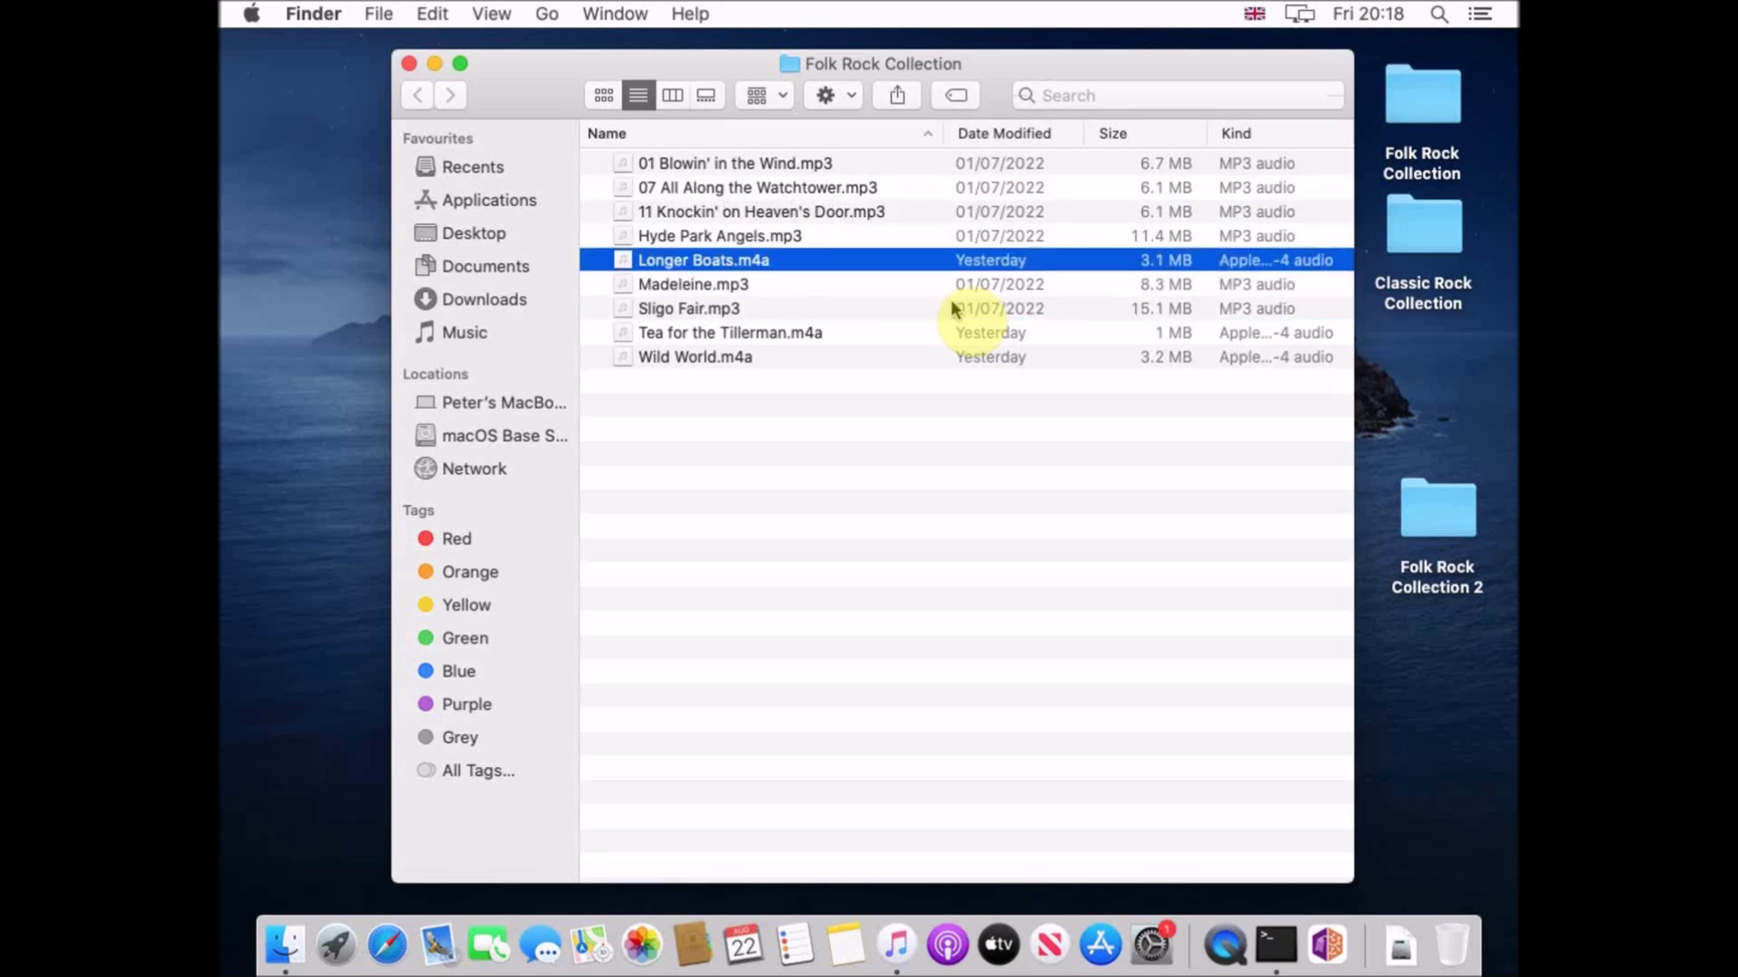
key("Down")
key("Down")
key("Down")
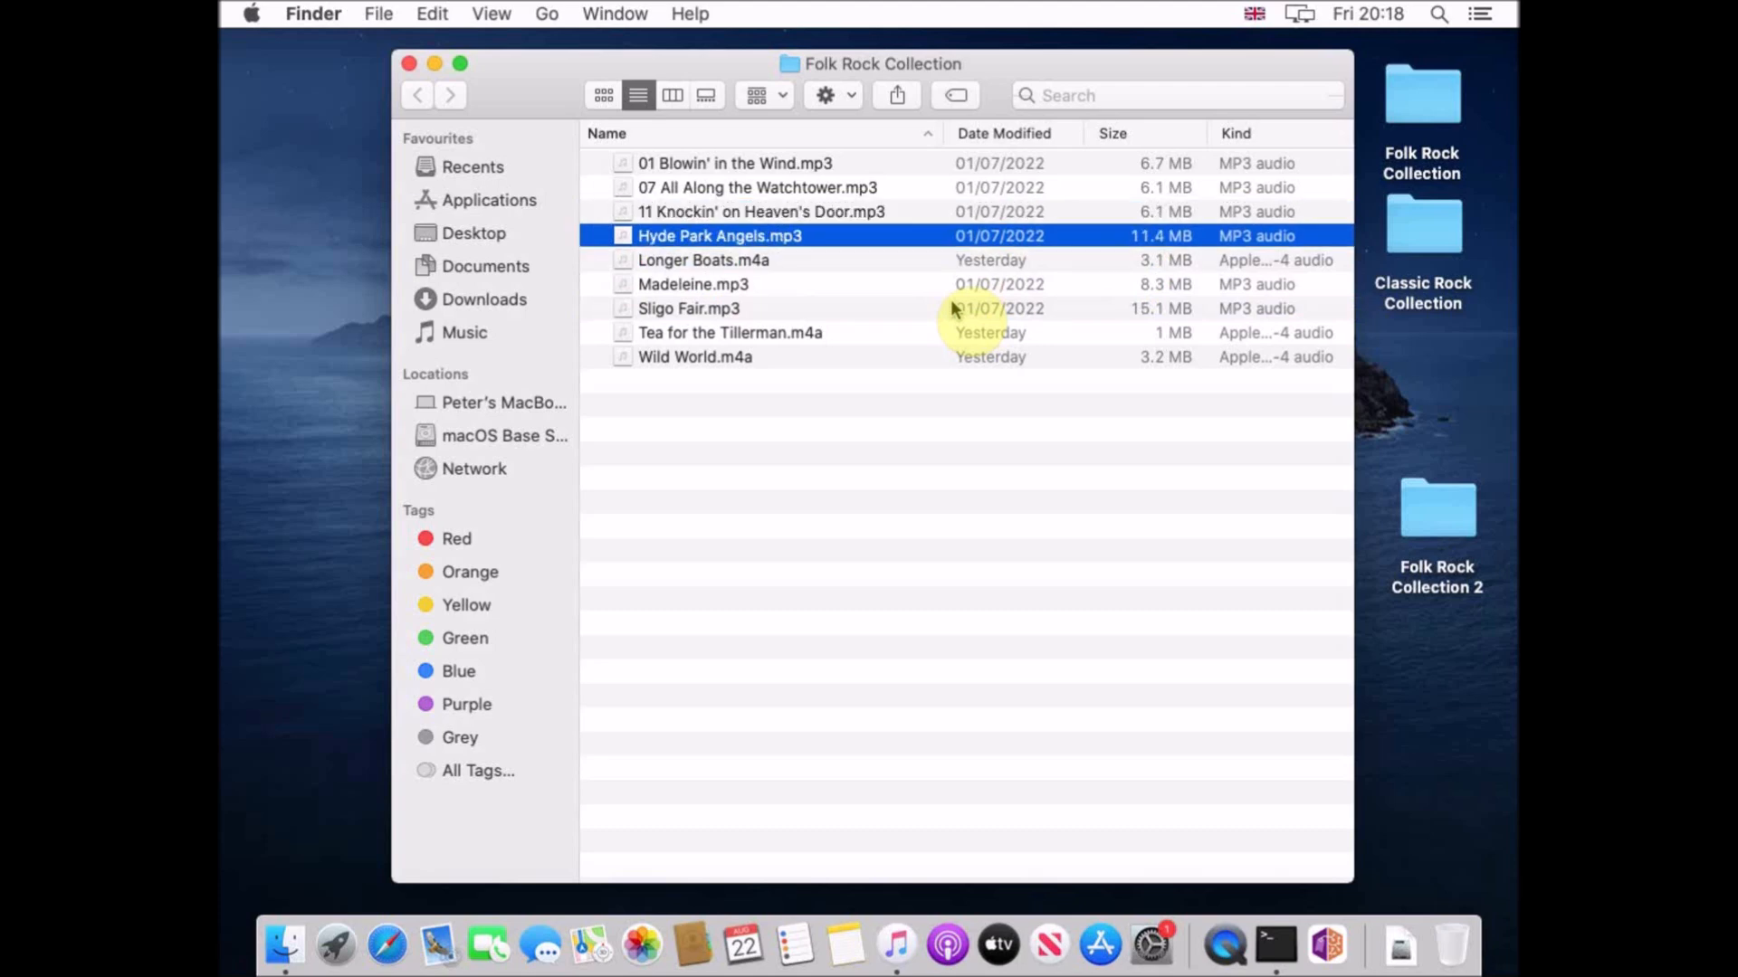
- Rename Madeleine.mp3 in the Folk Rock Collection folder to 010 Madeleine.mp3
key("Return")
key("Left")
type("010")
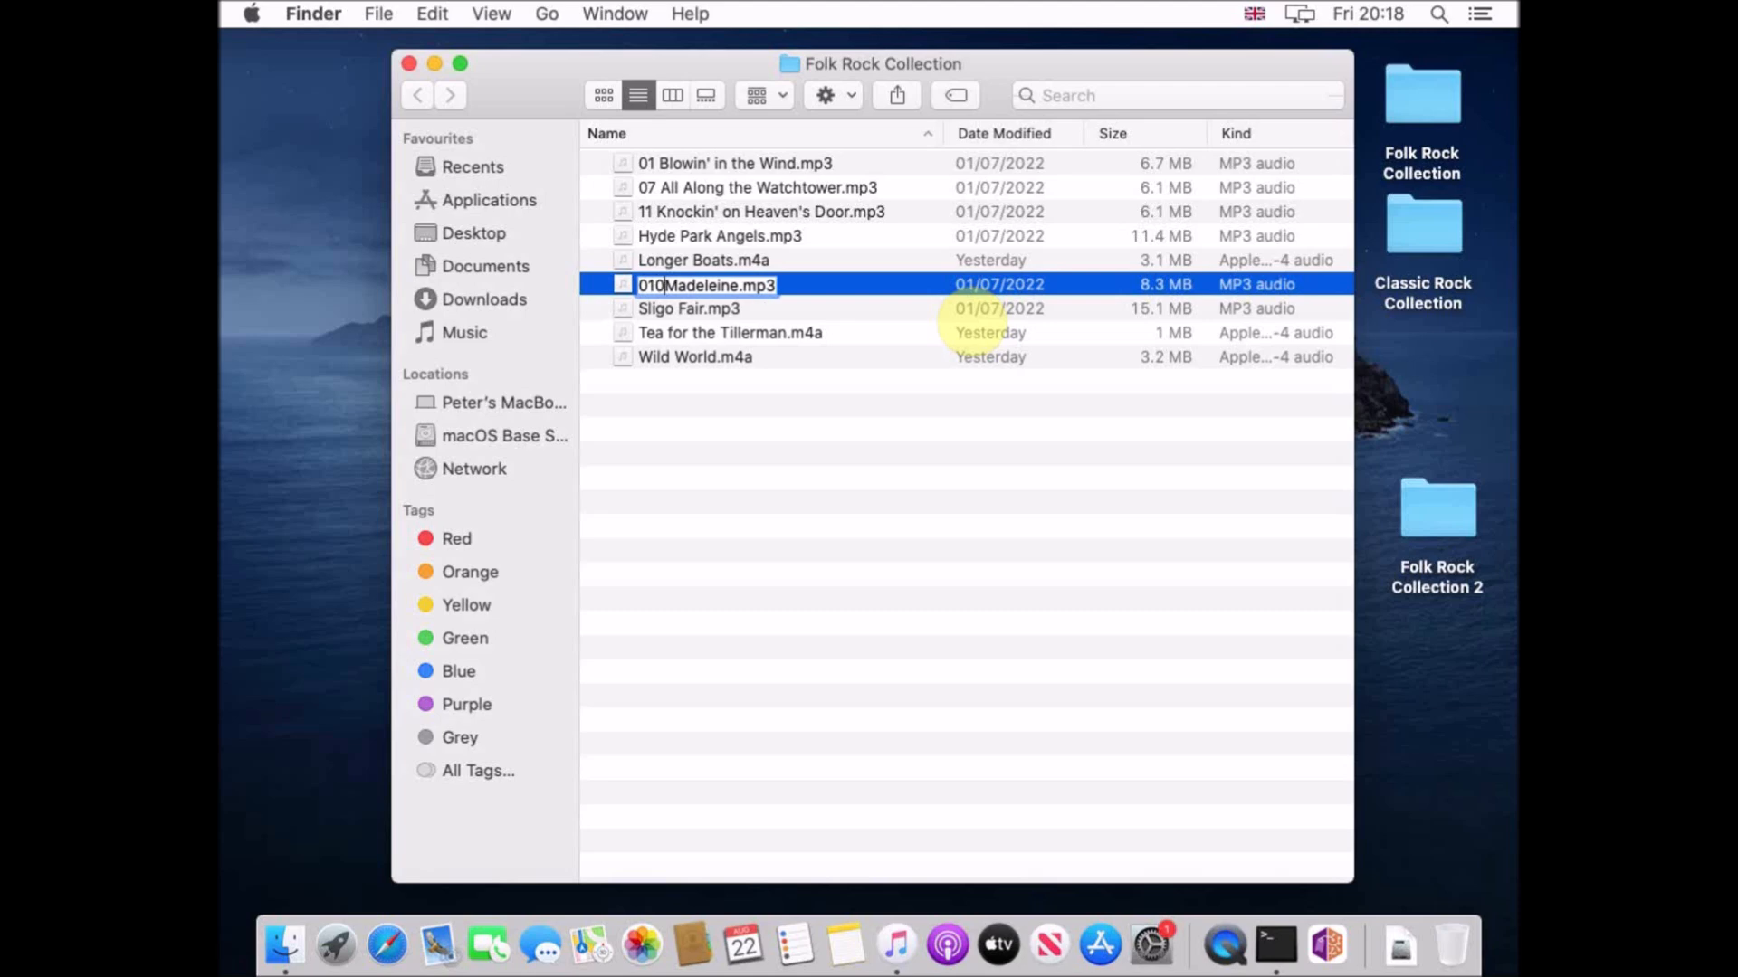
key("Return")
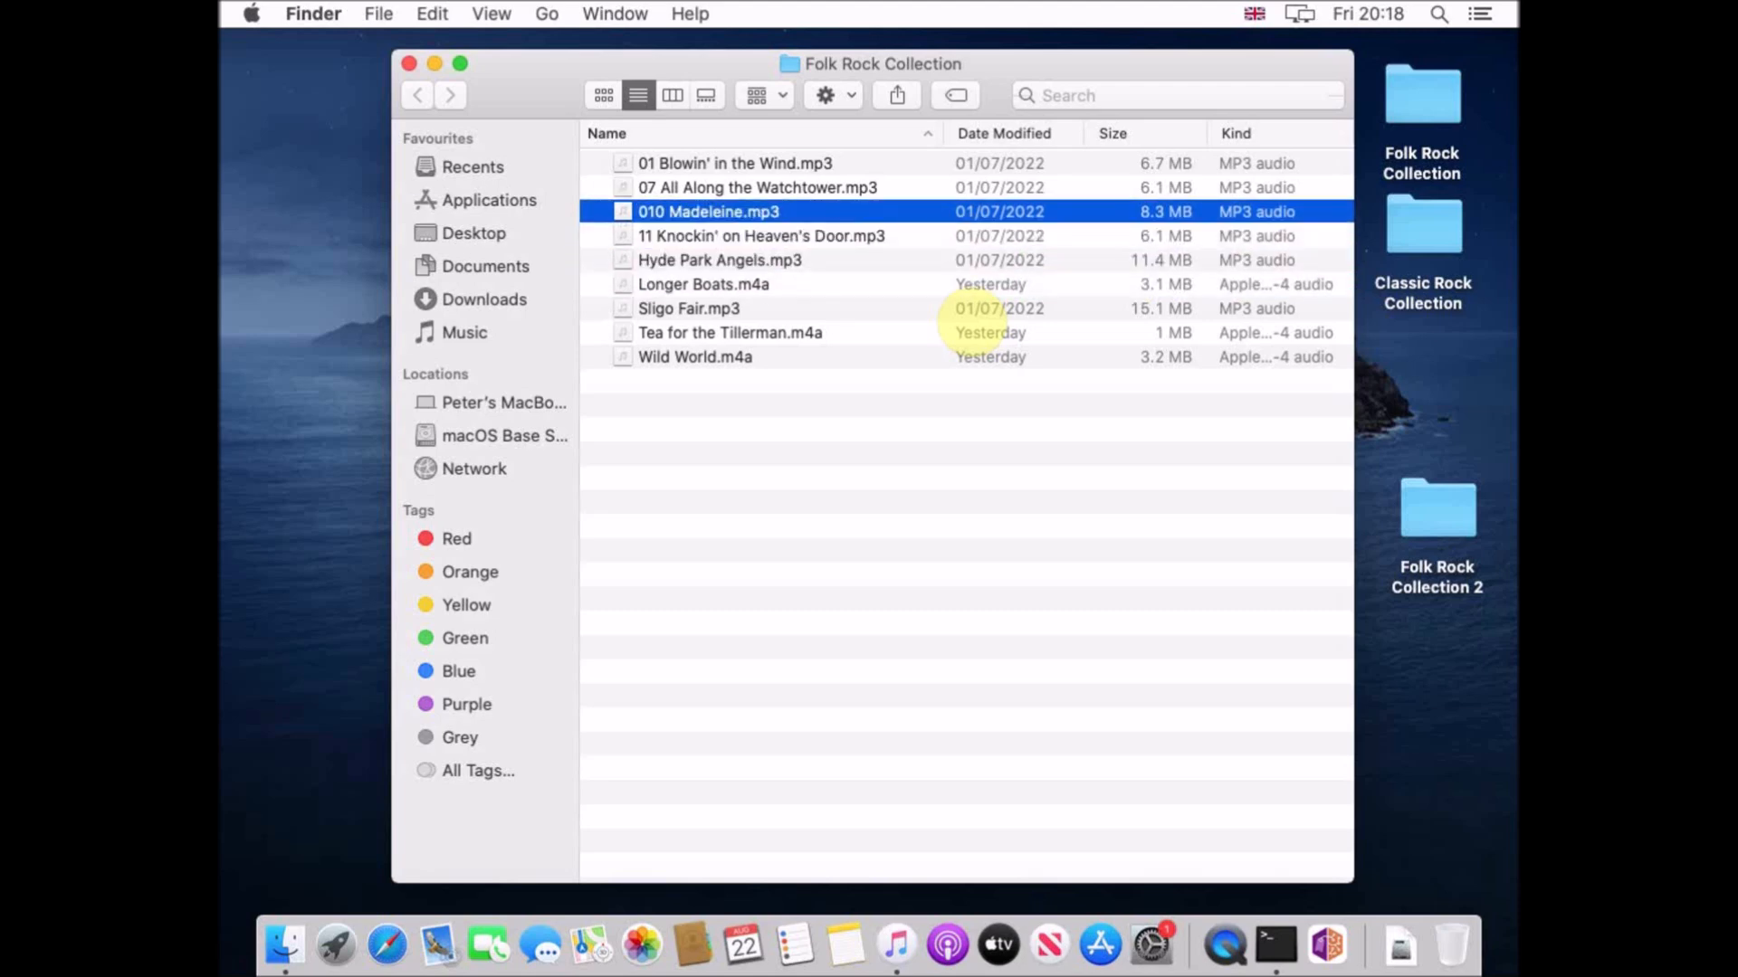
- Rename Hyde Park Angels.mp3 in the Folk Rock Collection folder to 020 Hyde Park Angels.mp3
key("Down")
key("Down")
key("Return")
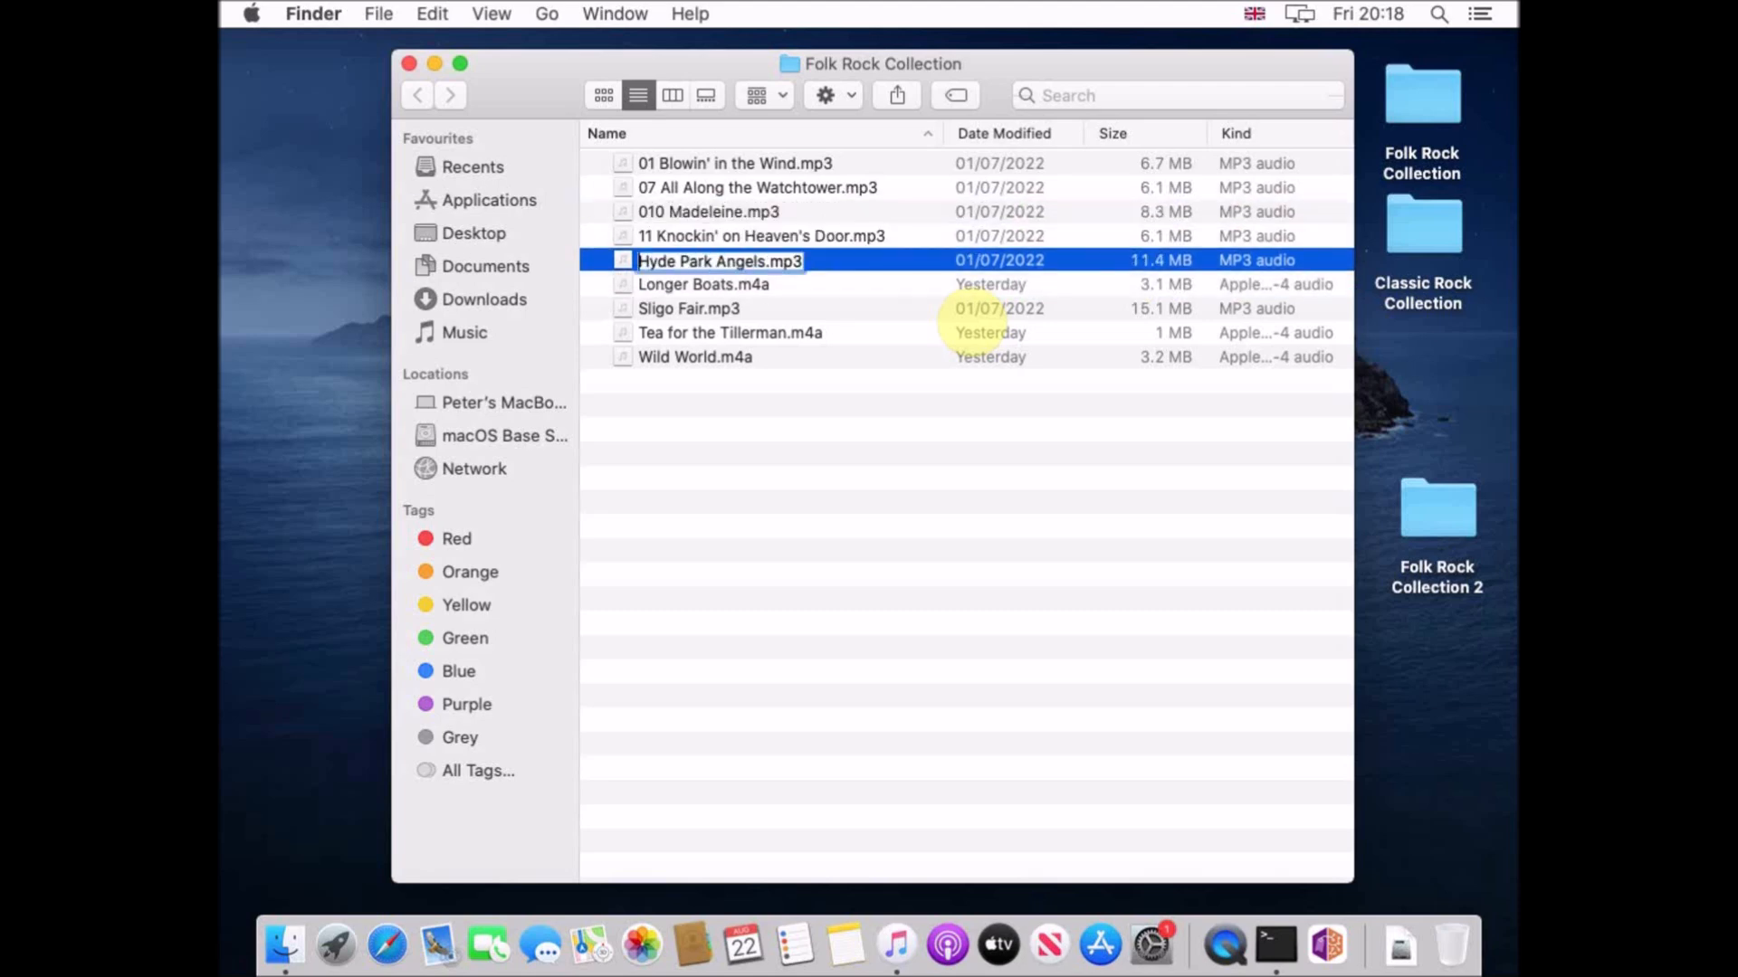
key("Up")
type("020")
key("Return")
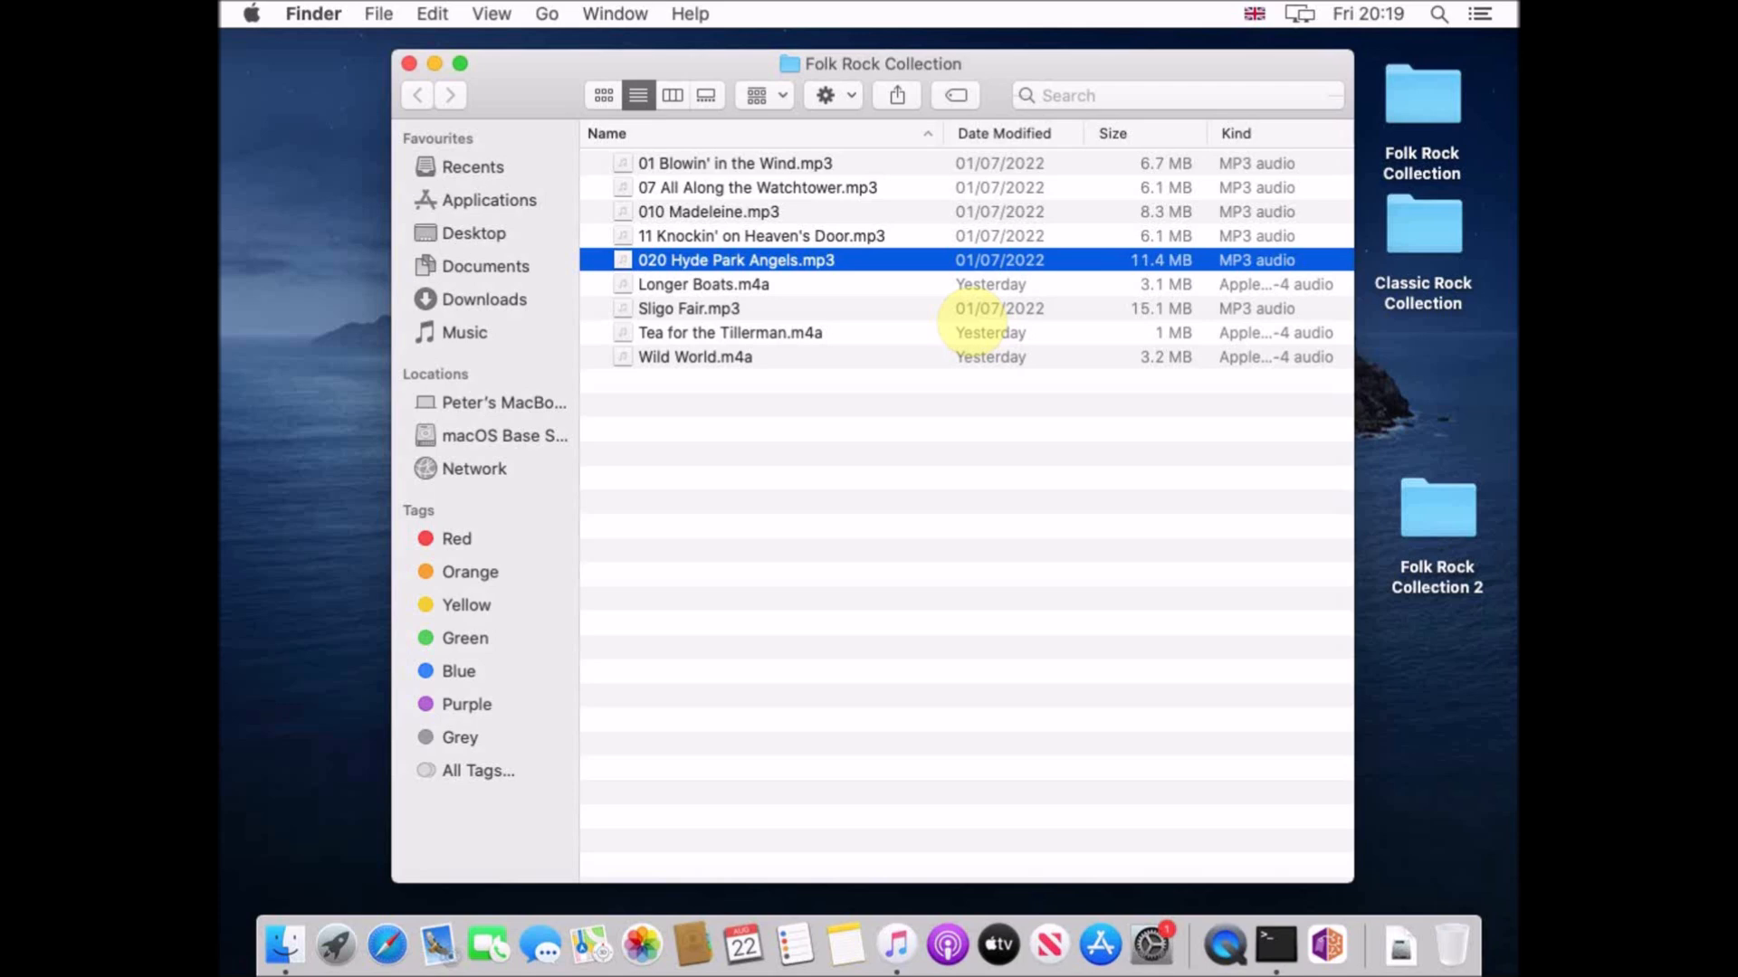
- Rename Longer Boats.m4a in the Folk Rock Collection folder to 030 Longer Boats.m4a
key("Down")
key("Return")
type("030")
key("Return")
- Replace the number prefix of the All Along the Watchtower track so the file is named 040 All Along the Watchtower.mp3
key("Up")
key("Up")
key("Up")
key("Up")
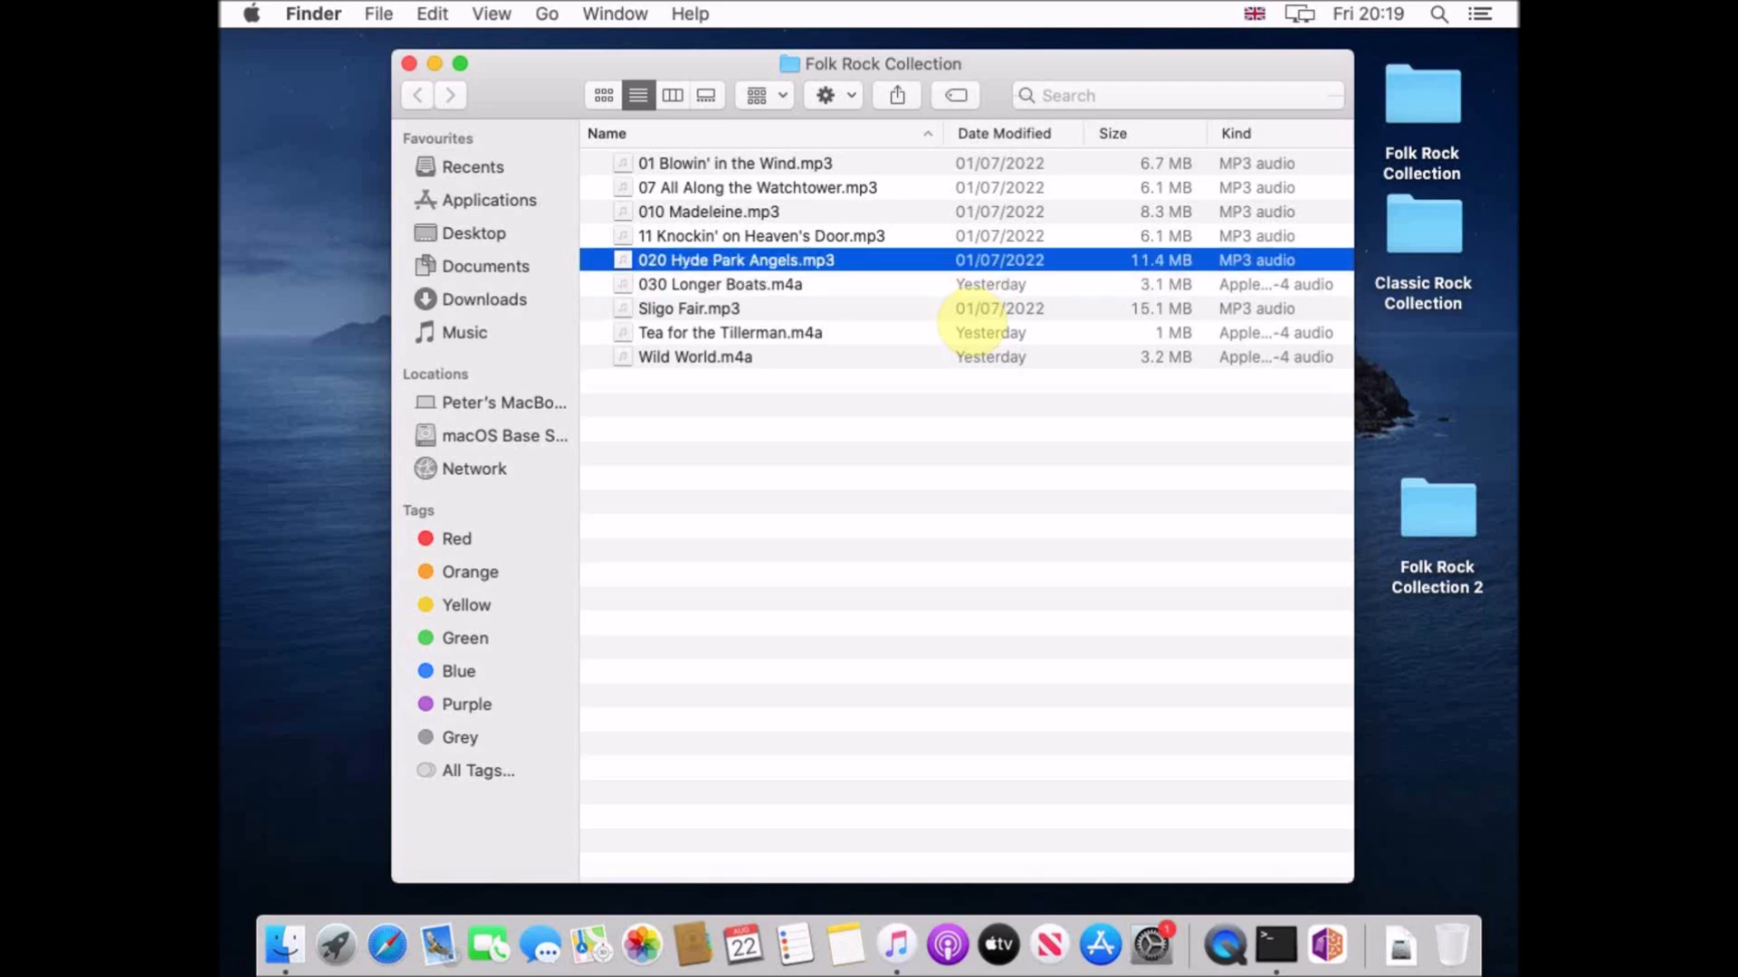
key("Return")
key("Left")
key("Delete")
key("Delete")
key("Delete")
type("0040")
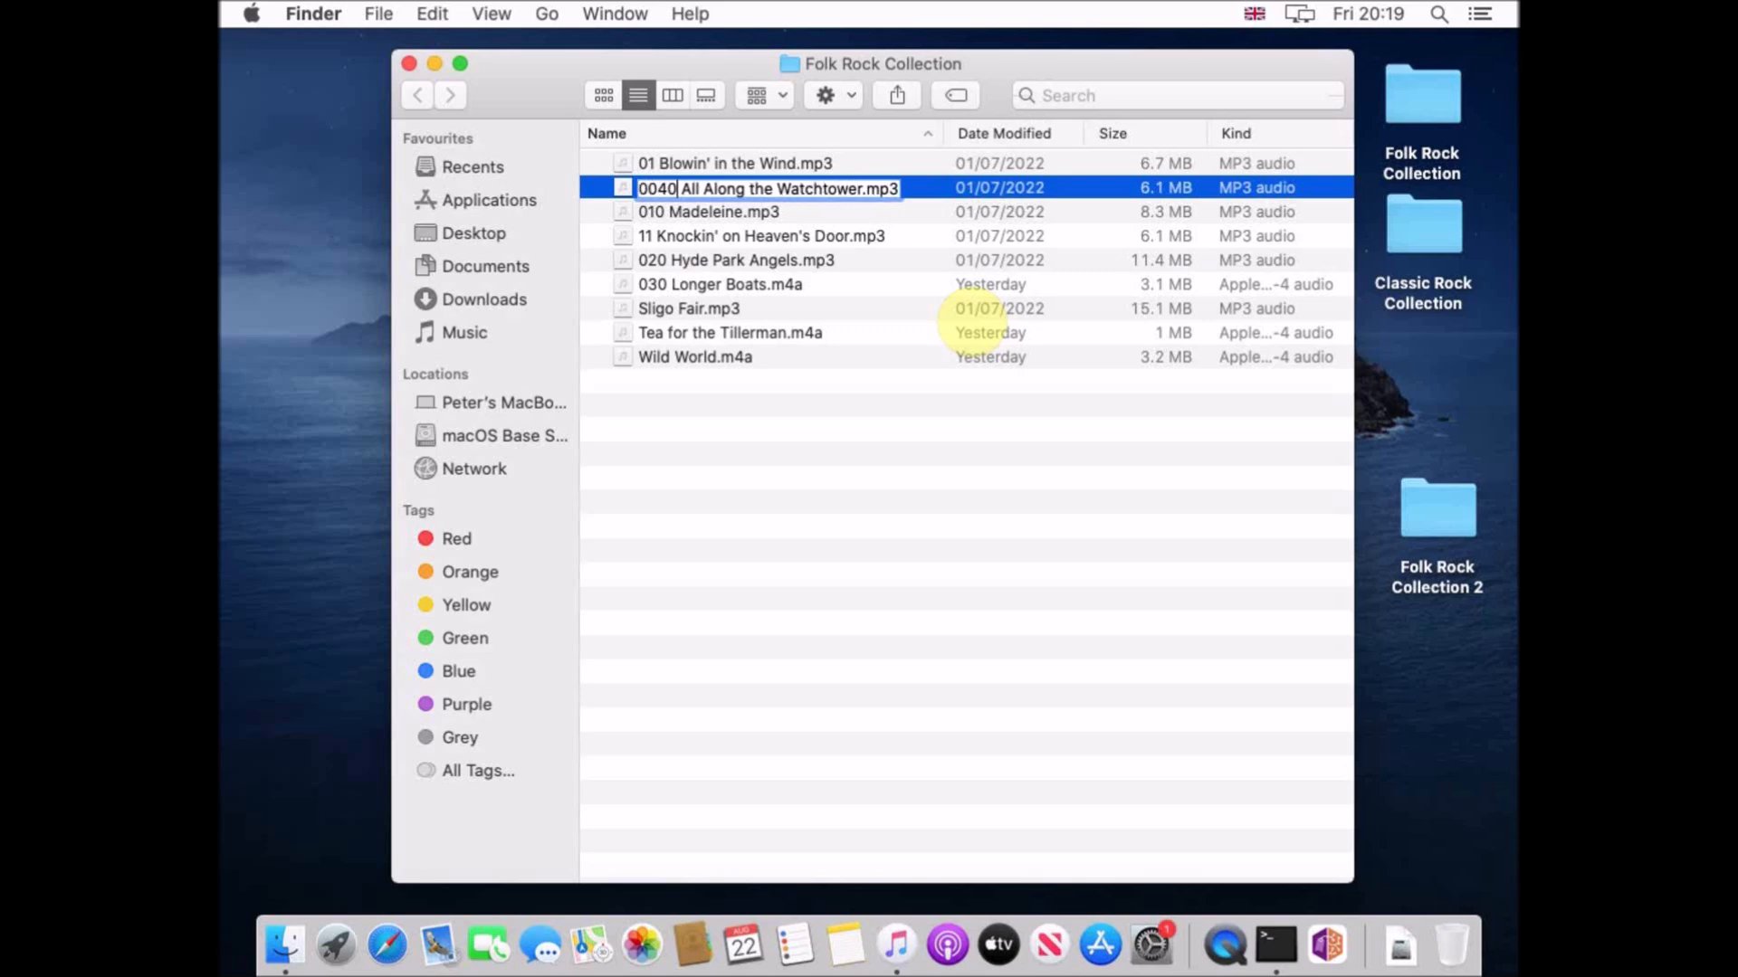
key("BackSpace")
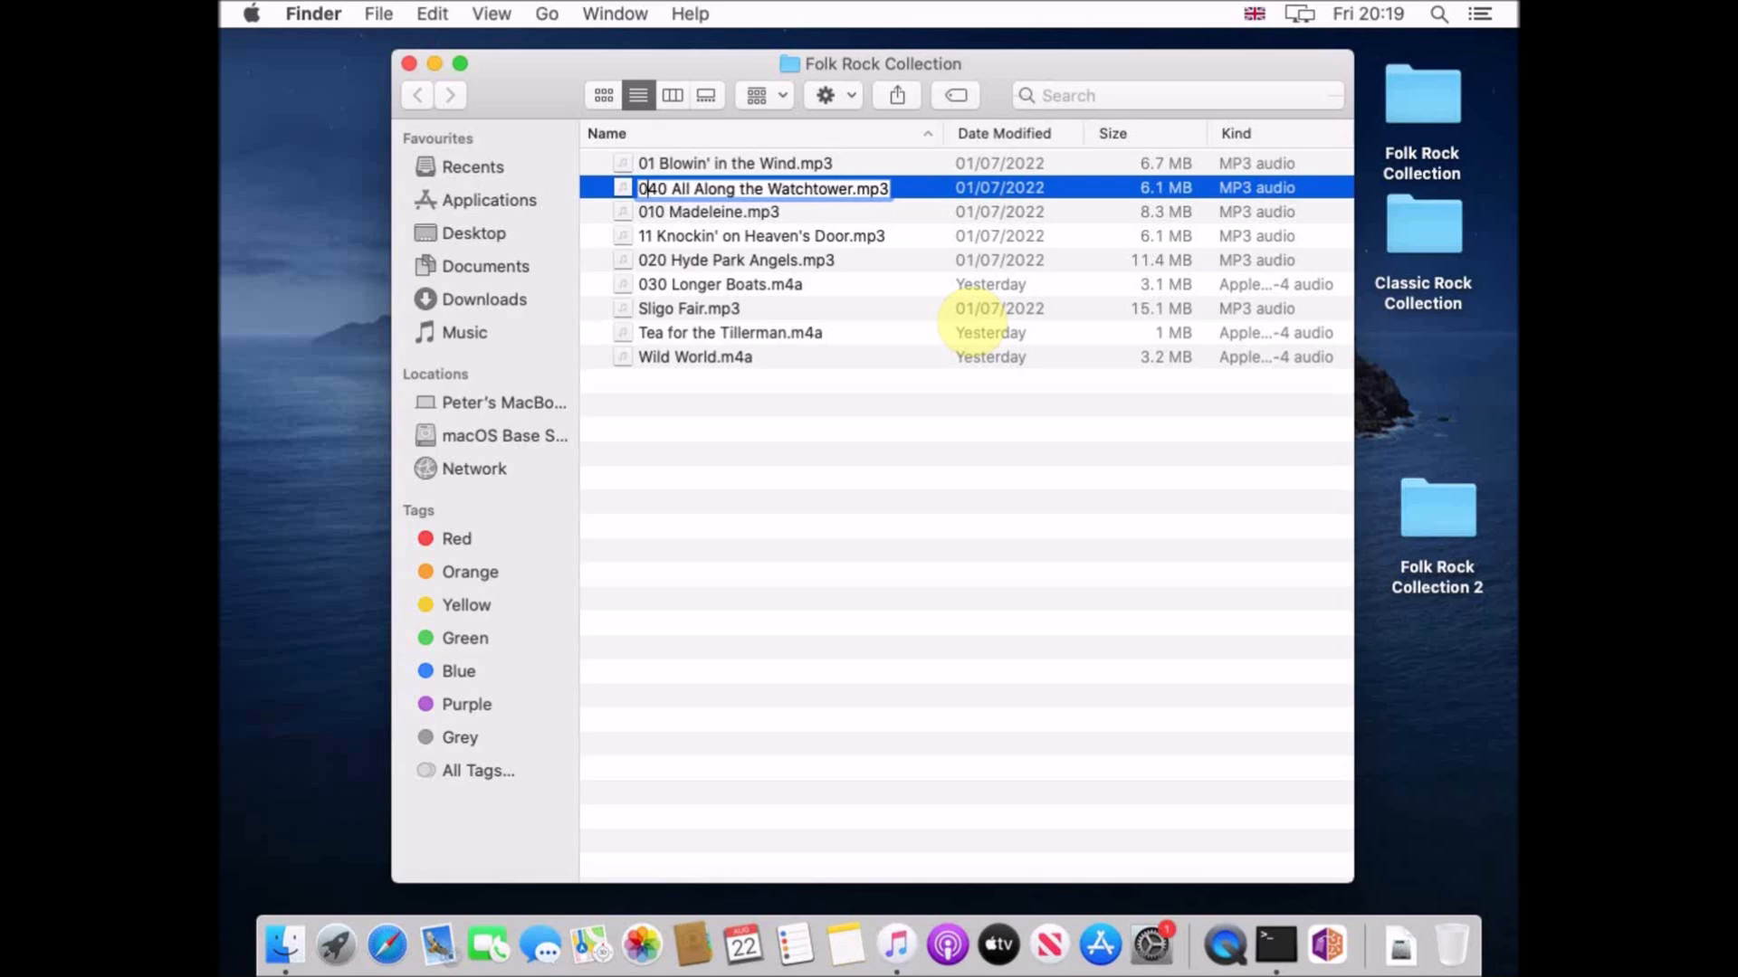
key("Return")
- Replace the number prefix of the Blowin' in the Wind track so the file is named 050 Blowin' in the Wind.mp3
key("Up")
key("Up")
key("Up")
key("Up")
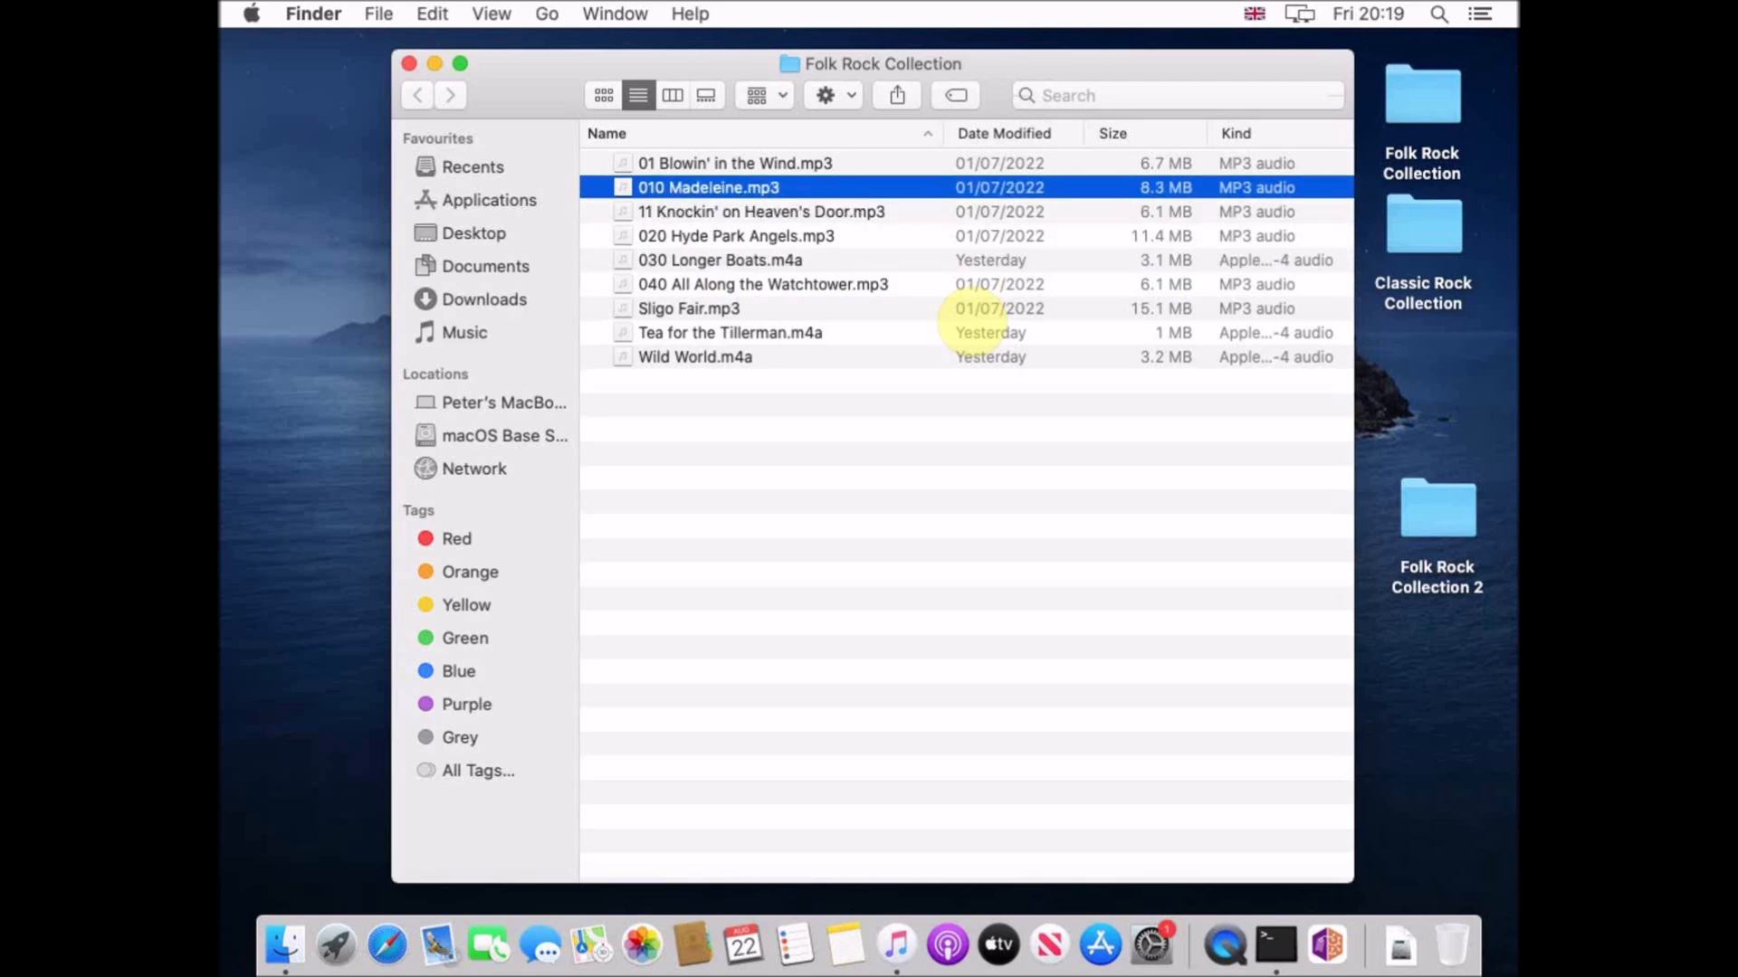
key("Up")
key("Return")
key("Left")
key("Delete")
key("Delete")
key("Delete")
type("050")
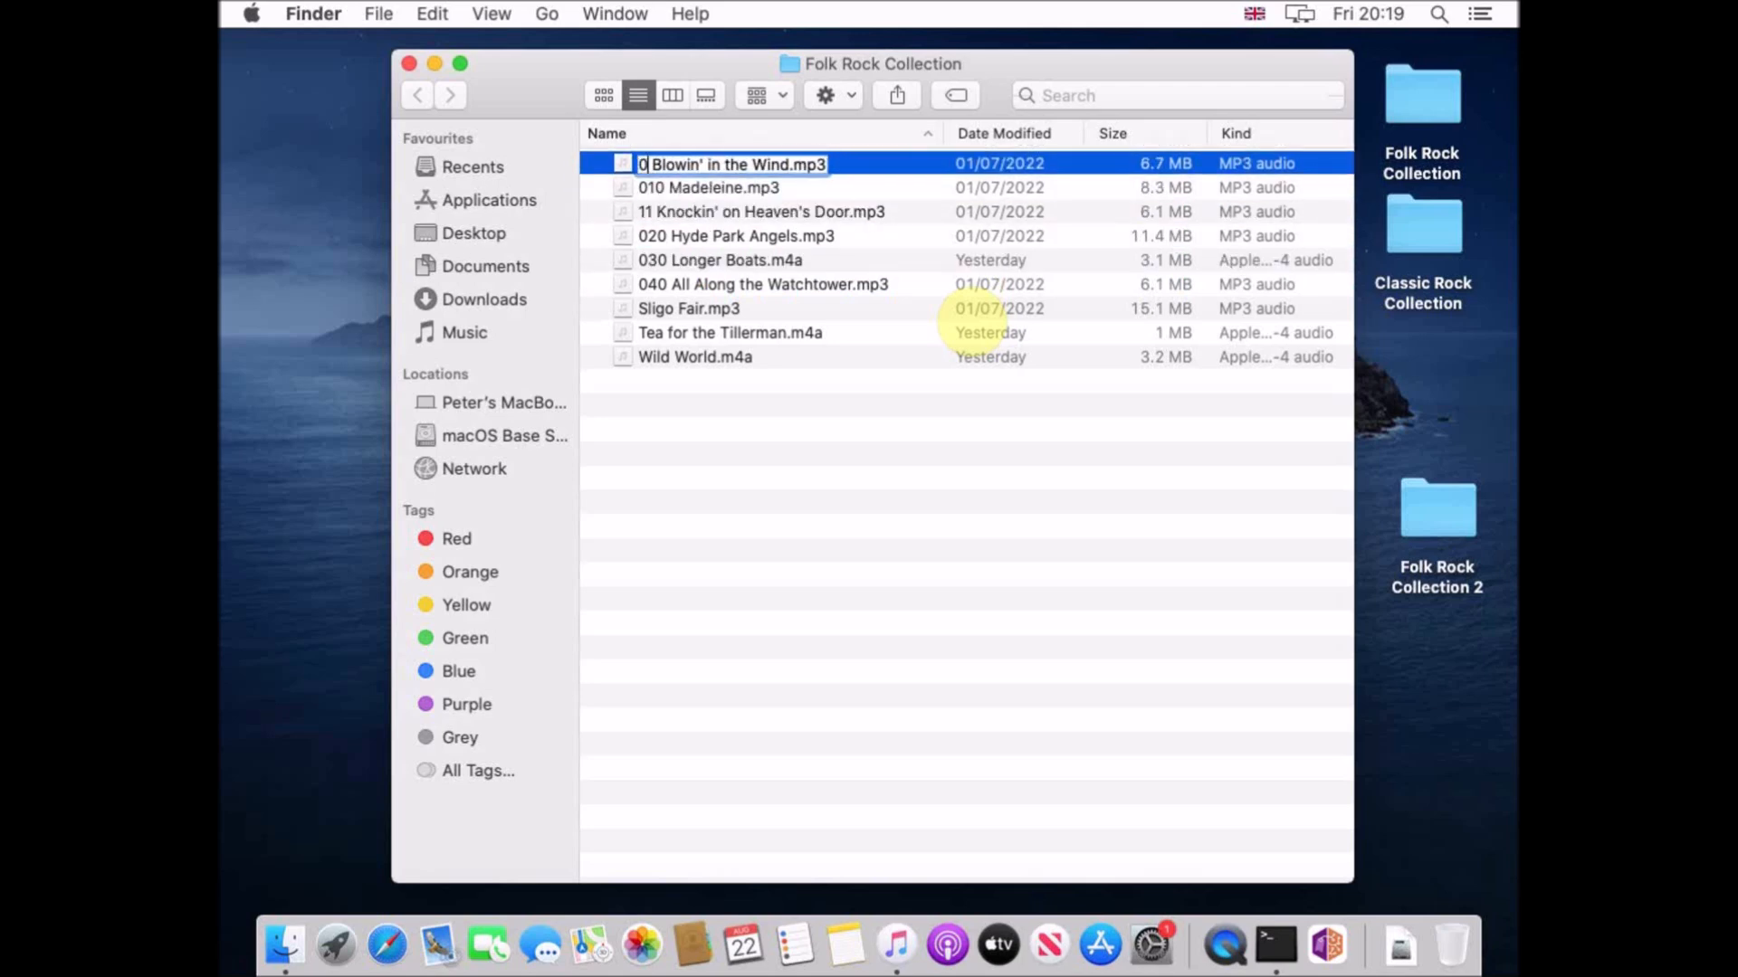
key("Return")
- Rename Sligo Fair.mp3 in the Folk Rock Collection folder to 060 Sligo Fair.mp3
key("Down")
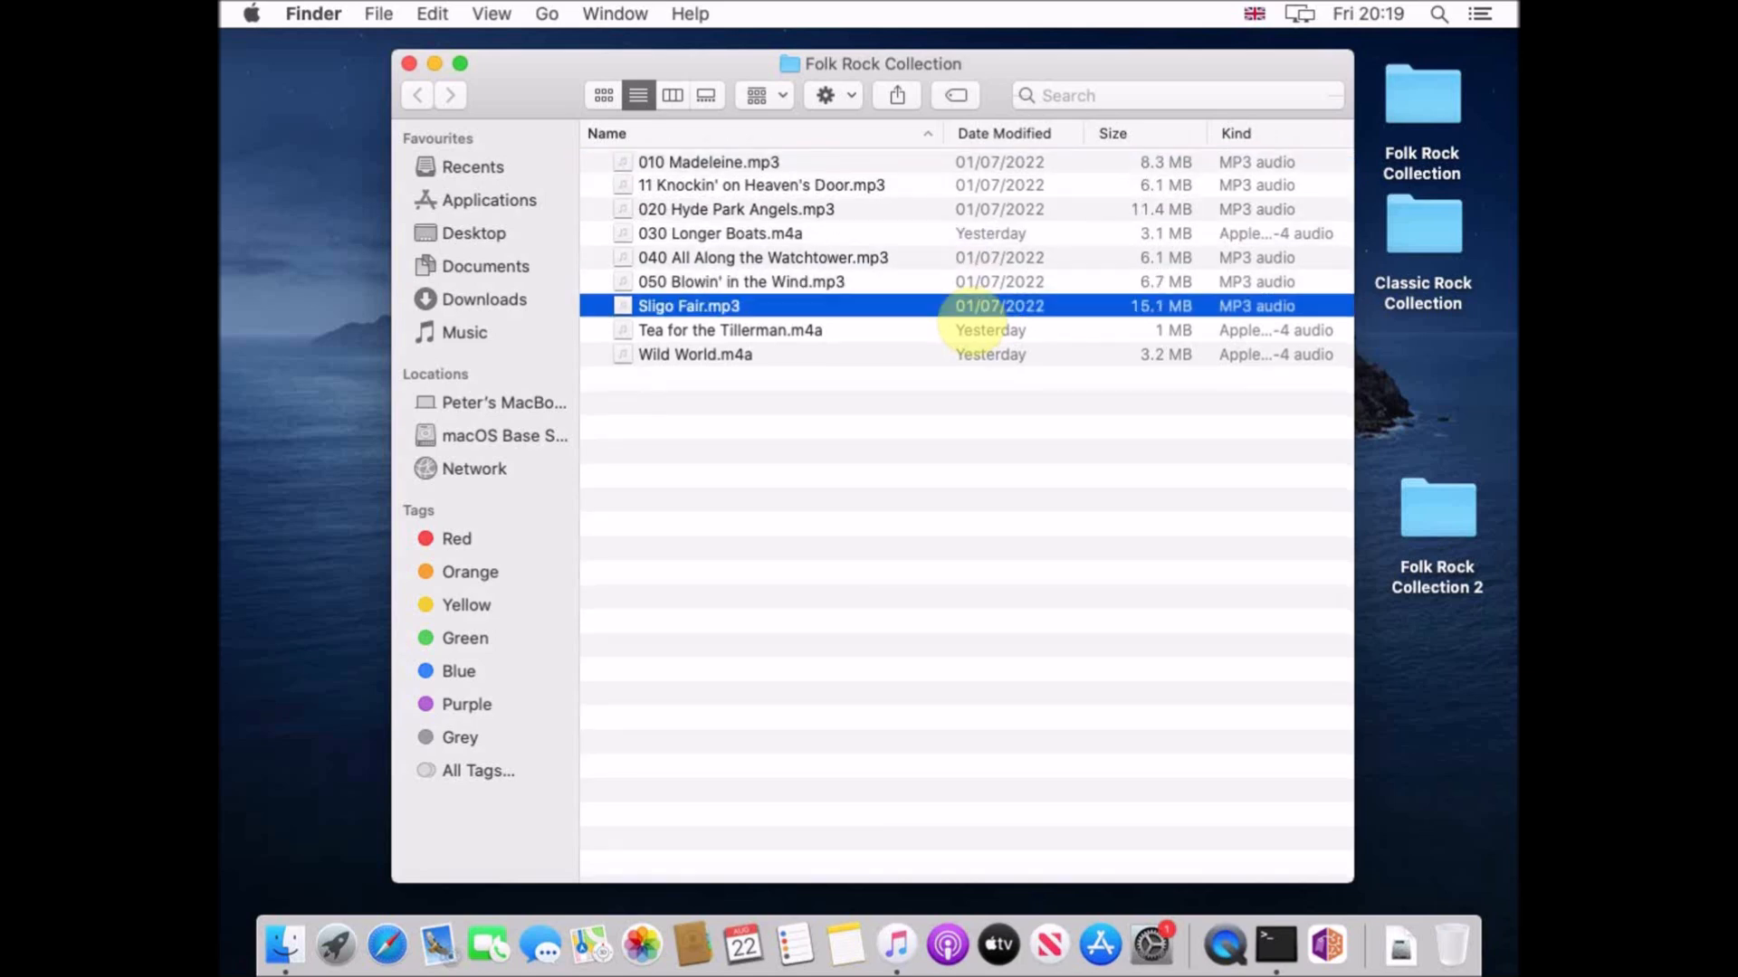
key("Return")
key("Left")
type("060")
key("Return")
- Rename Wild World.m4a in the Folk Rock Collection folder to 070 Wild World.m4a
key("Down")
key("Down")
key("Return")
key("Left")
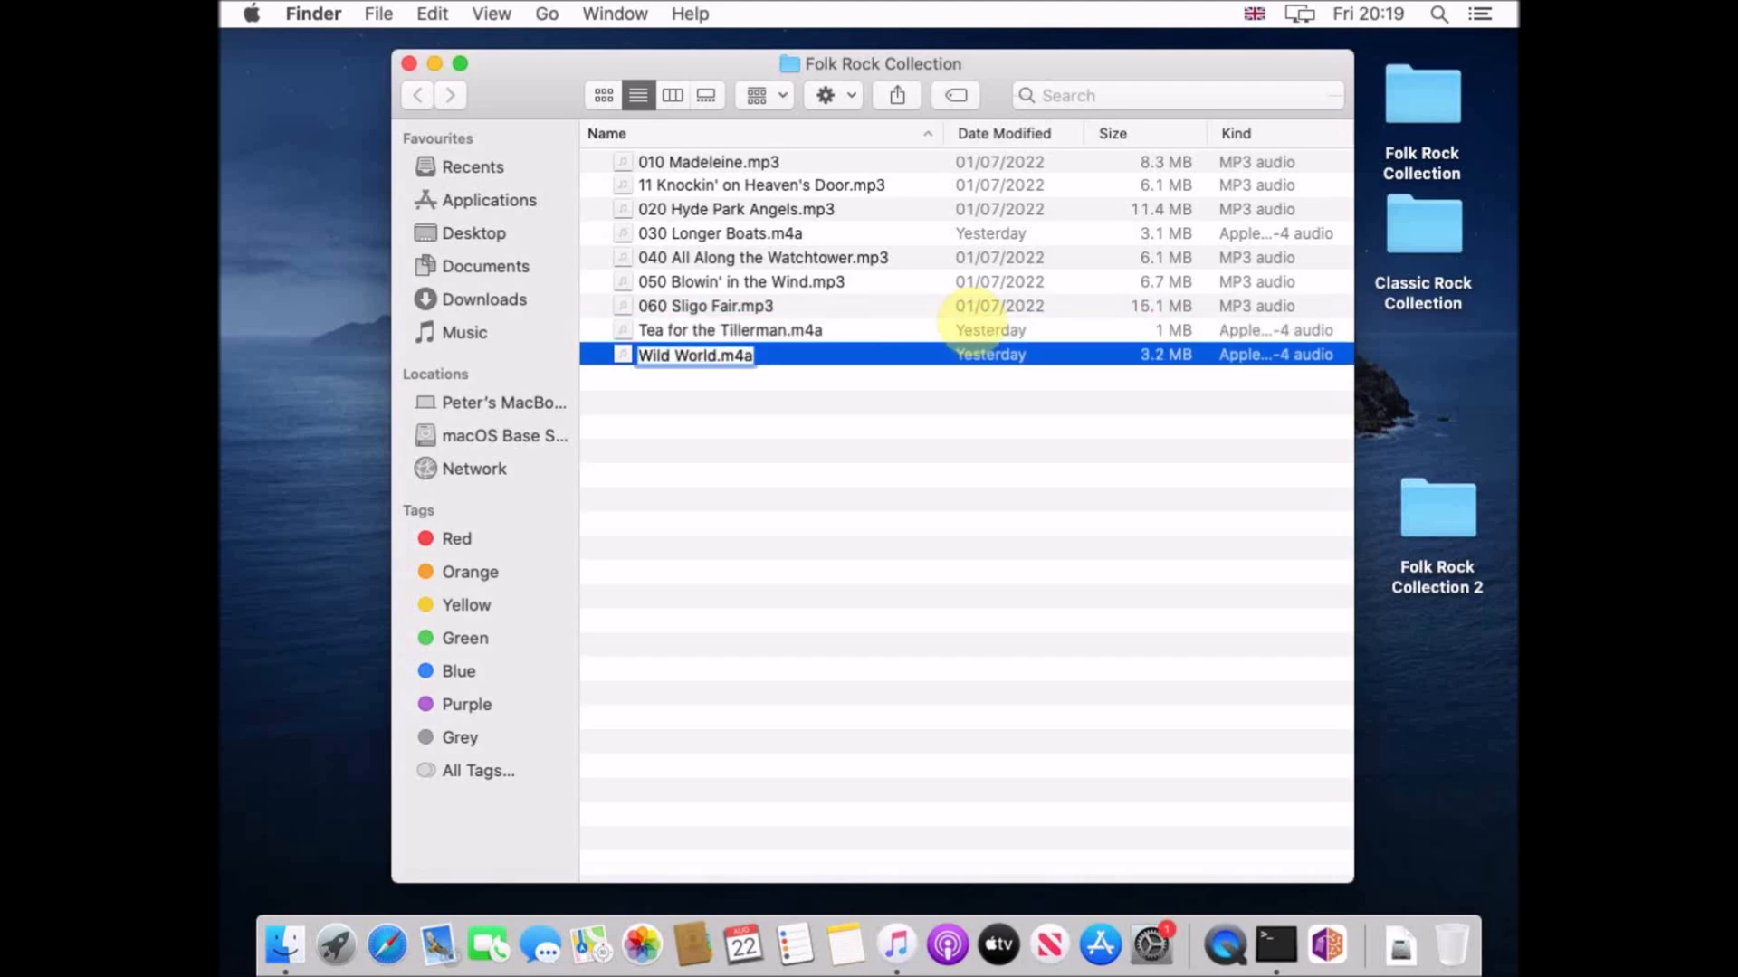
type("070")
key("Return")
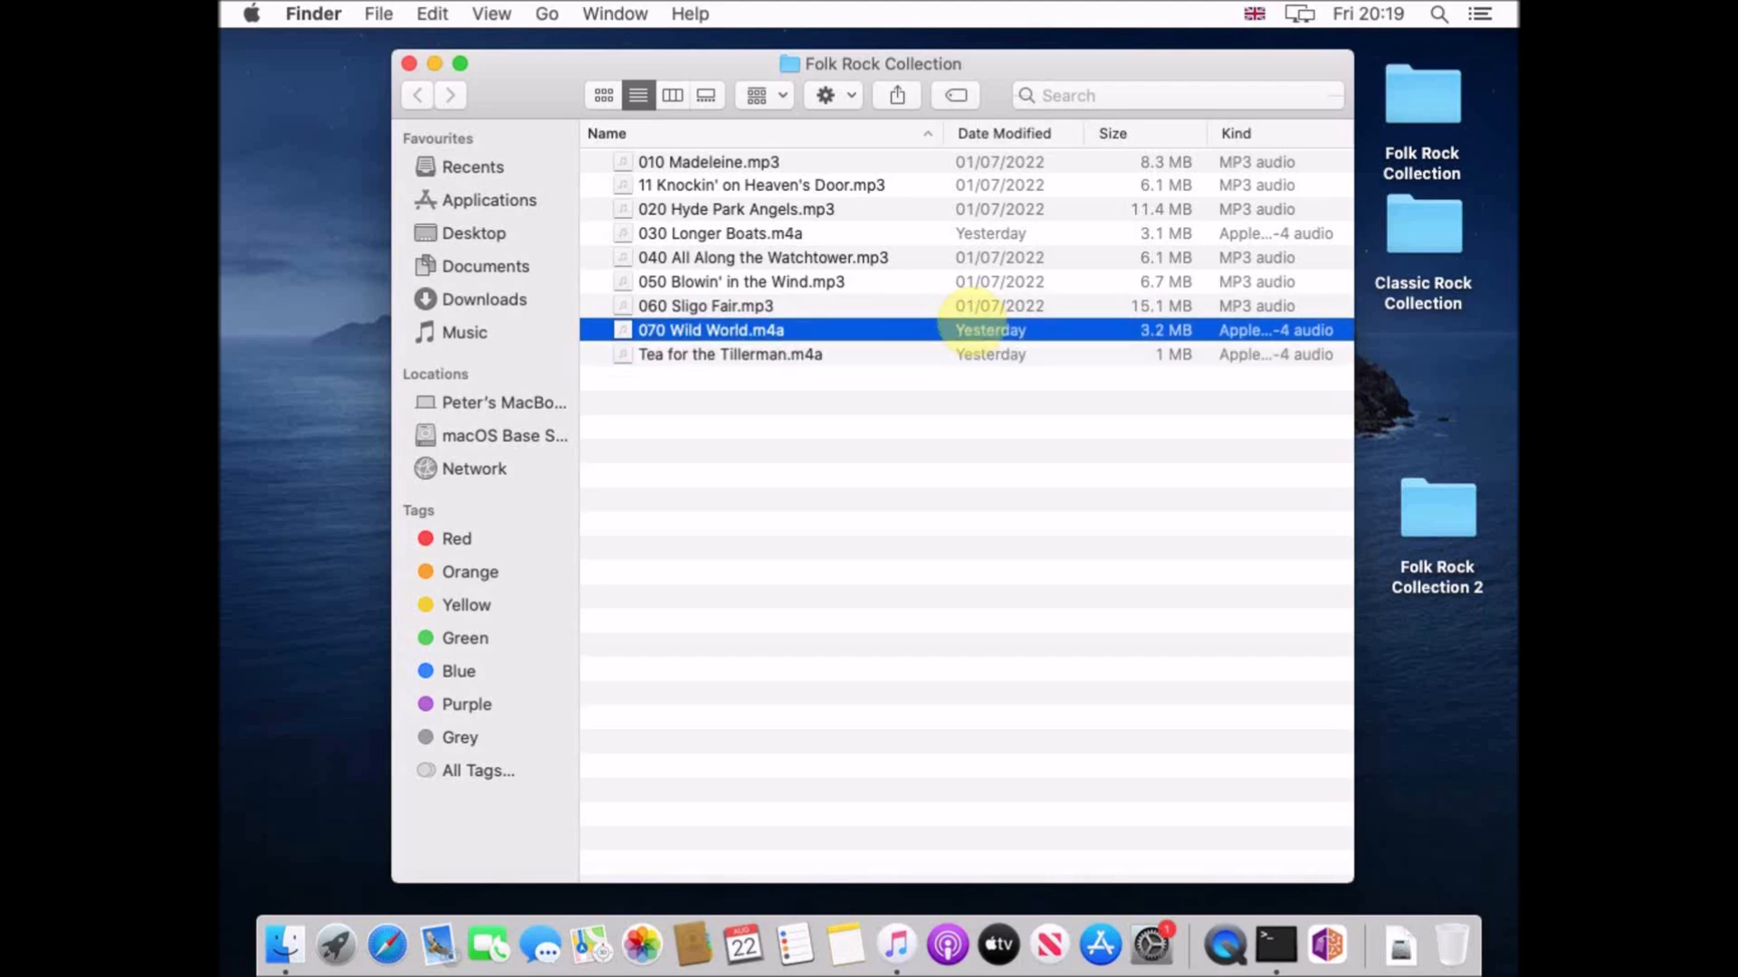
- Replace the number prefix of the Knockin' on Heaven's Door track so the file is named 080 Knockin' on Heaven's Door.mp3
key("Up")
key("Up")
key("Up")
key("Up")
key("Up")
key("Up")
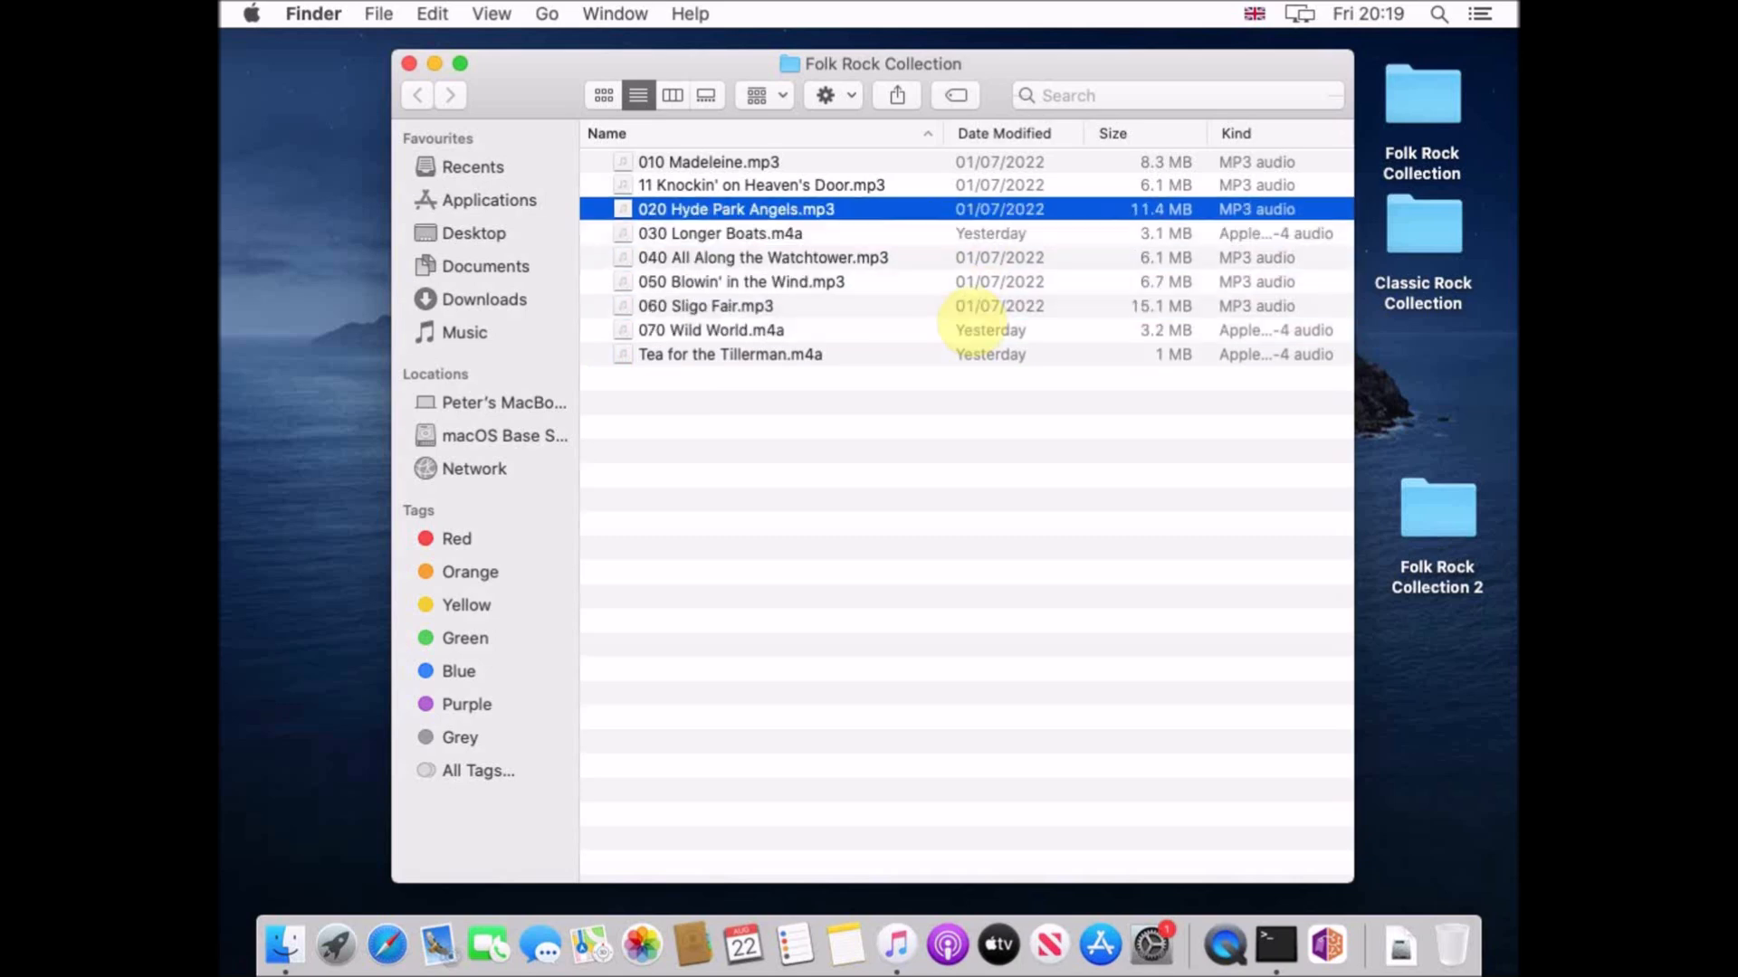
key("Return")
key("Left")
key("Delete")
key("Delete")
key("Delete")
type("080")
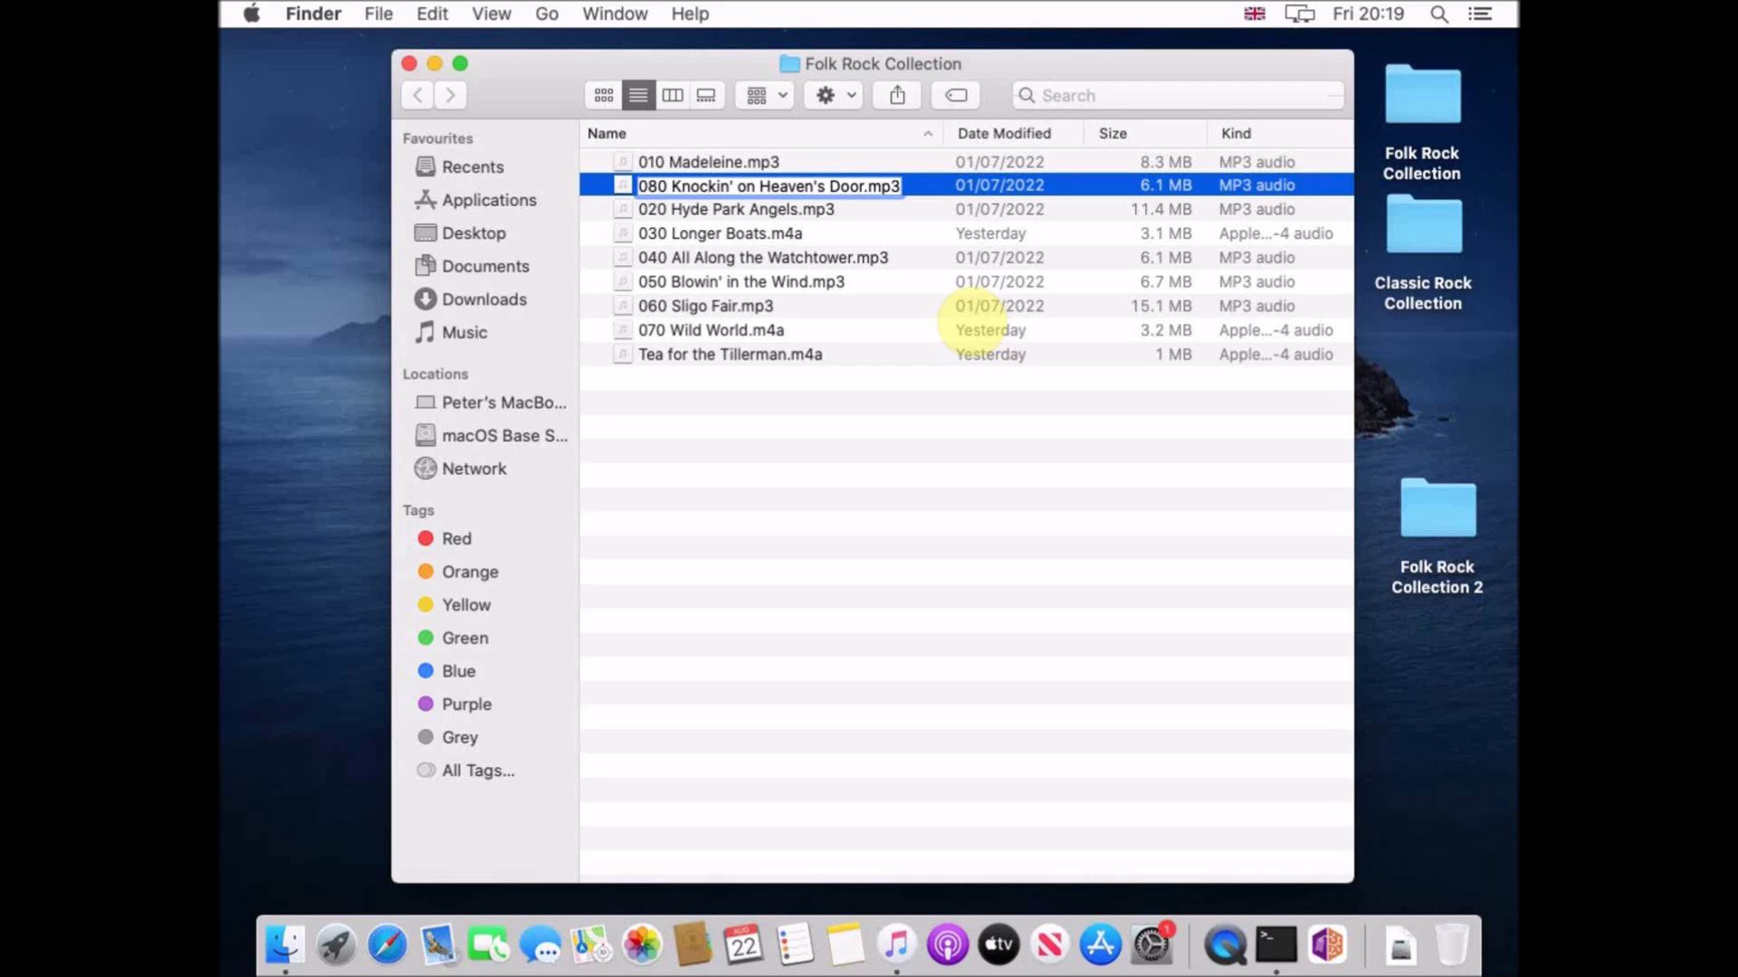
key("Return")
- Rename Tea for the Tillerman.m4a in the Folk Rock Collection folder to 090 Tea for the Tillerman.m4a
key("Down")
key("Return")
key("Left")
type("090")
key("Return")
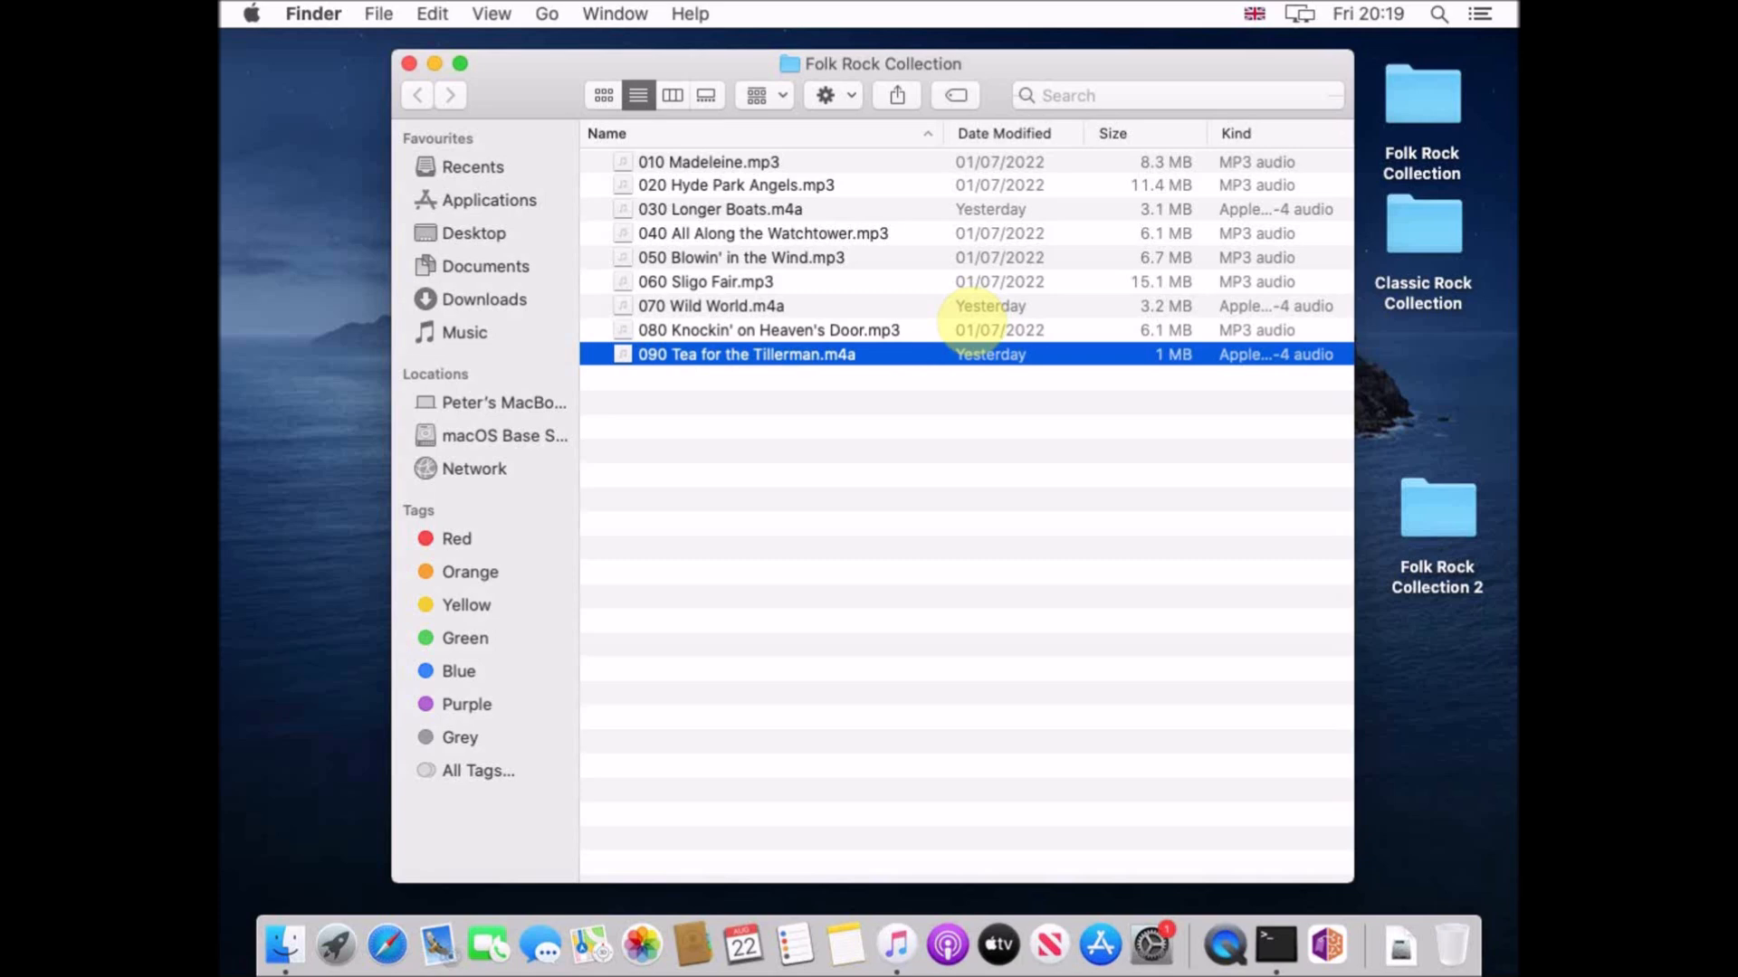
- Close the Folk Rock Collection window, then launch MusicBrainz Picard and accept its startup warning
left_click(1427, 357)
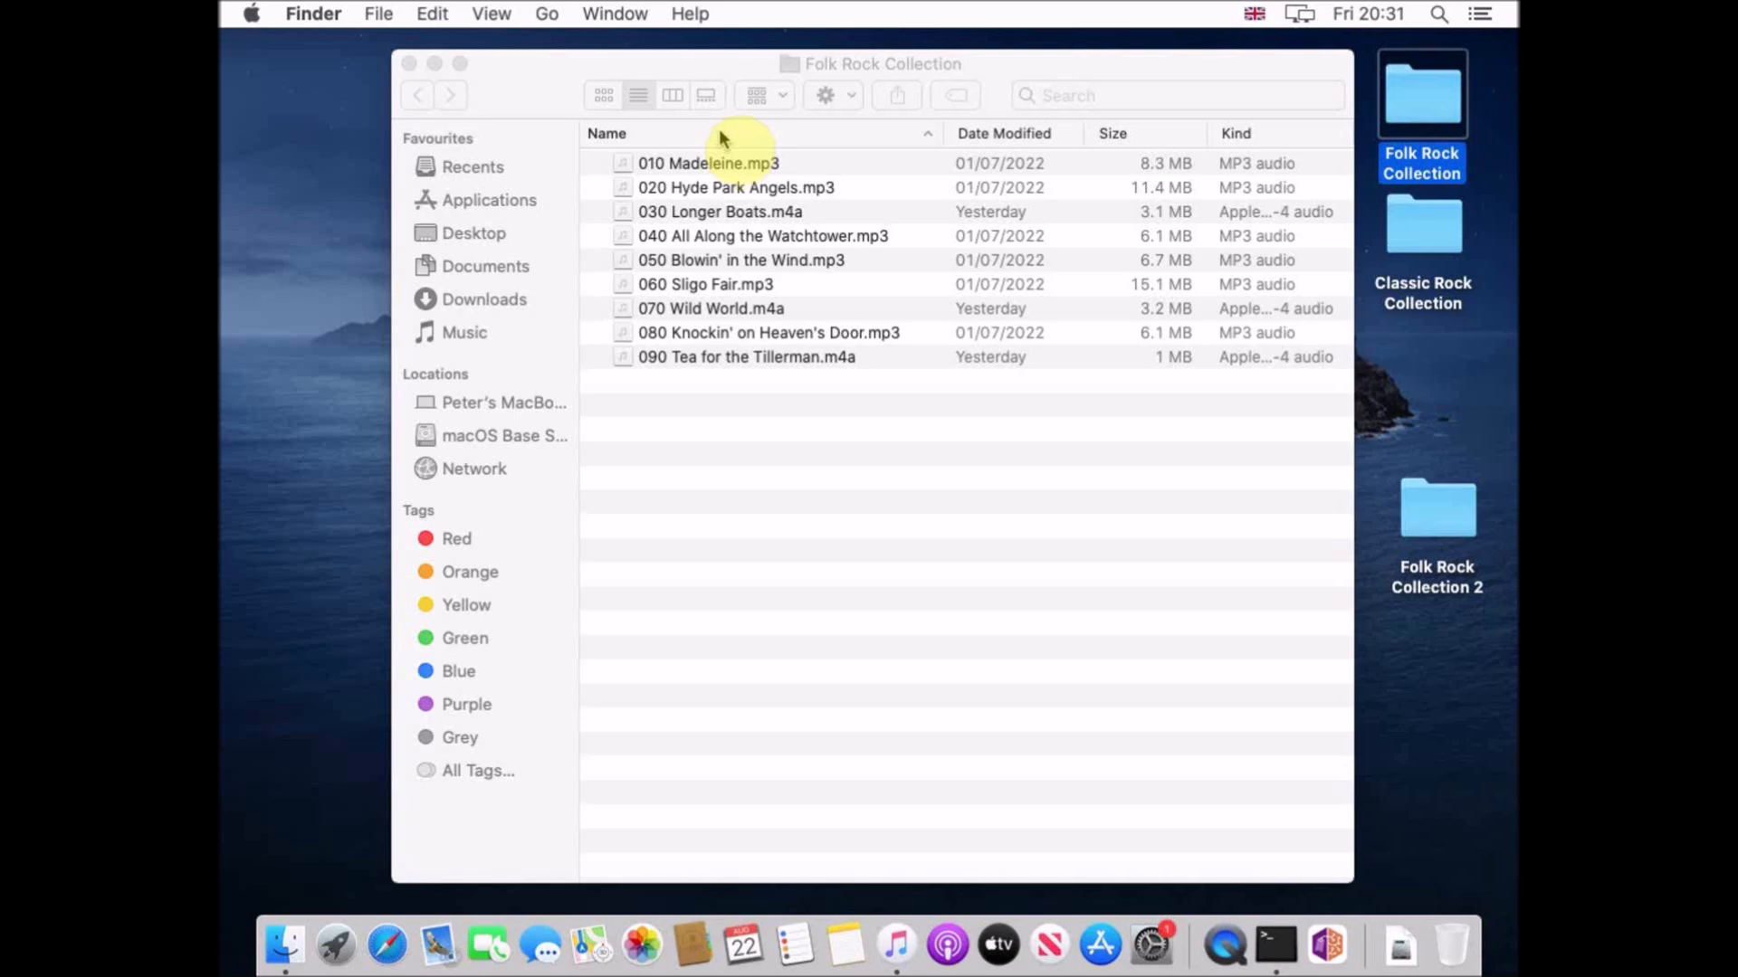
left_click(409, 65)
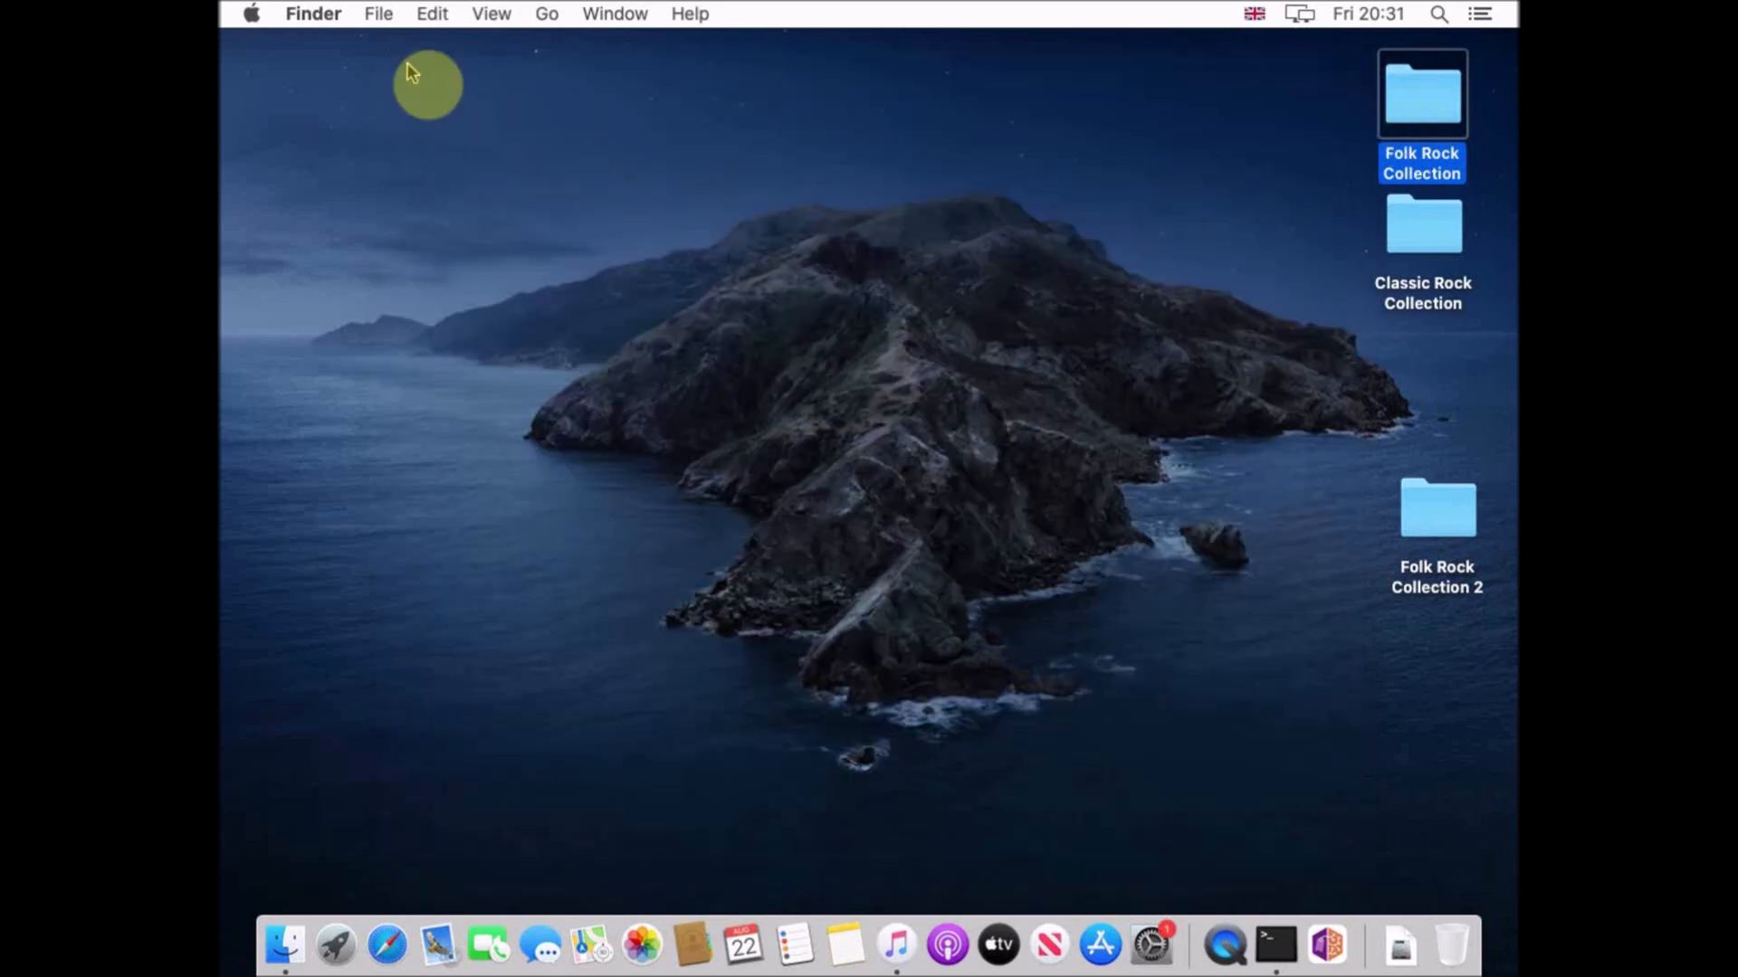
left_click(1327, 945)
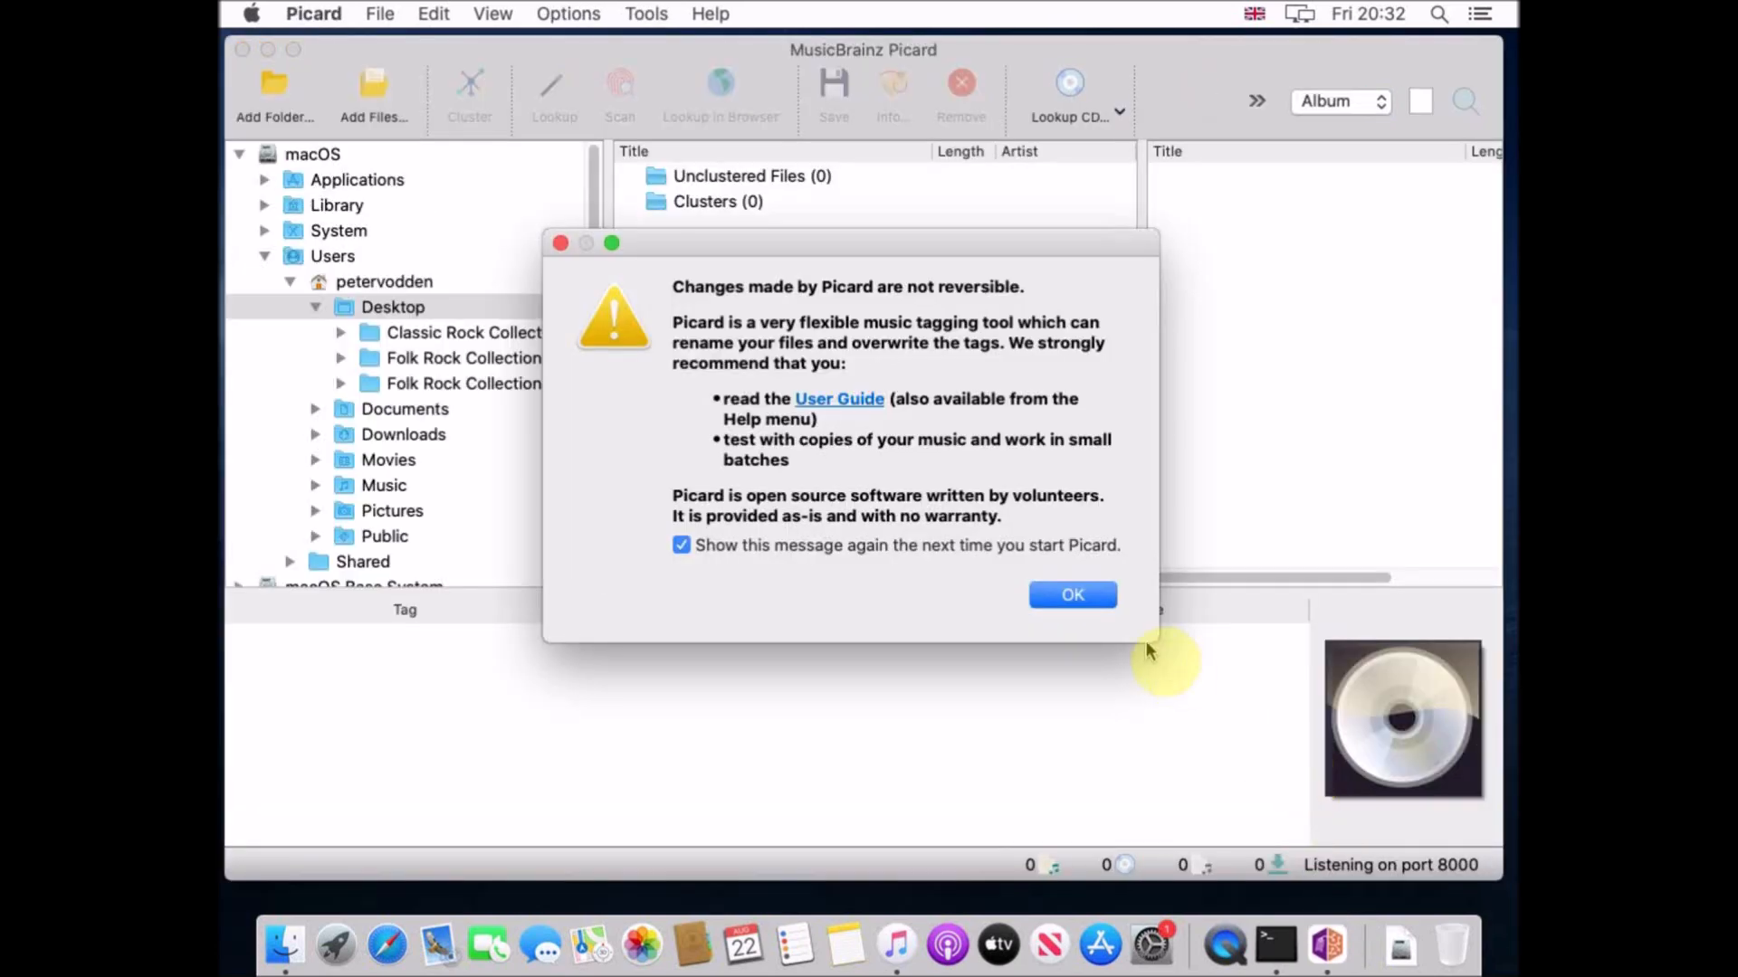
left_click(1098, 595)
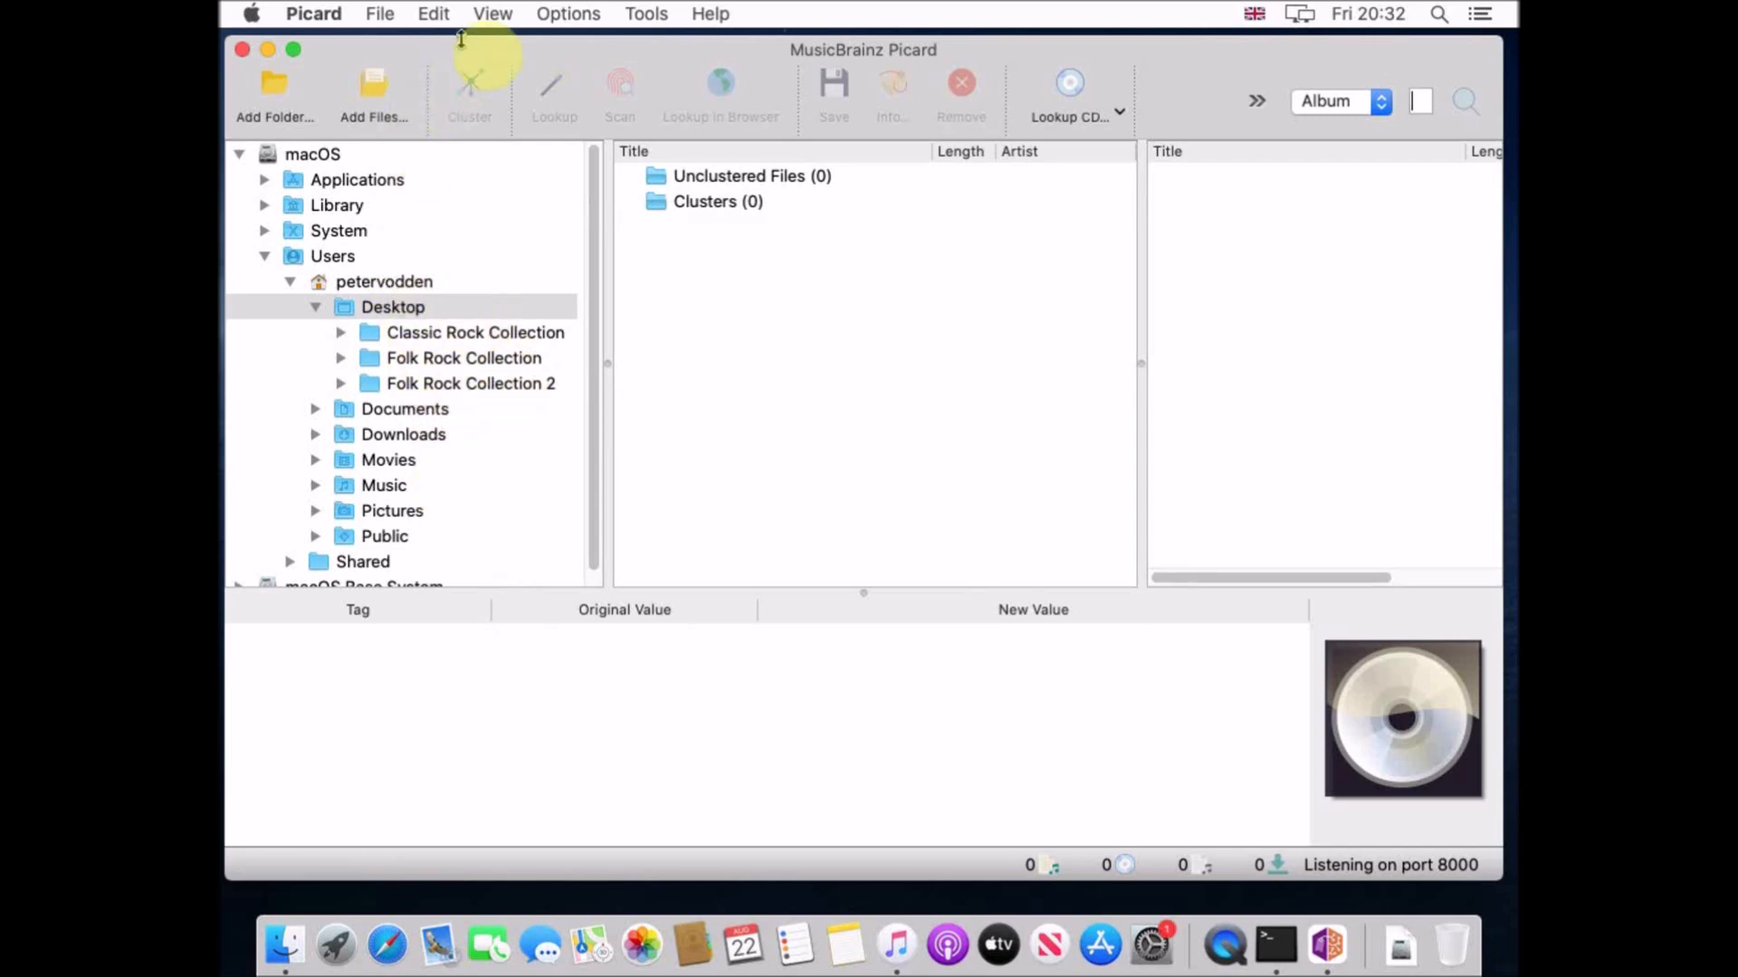
- Load the desktop's Folk Rock Collection folder into the unclustered files and expand it in the file browser to list its tracks
left_click(493, 14)
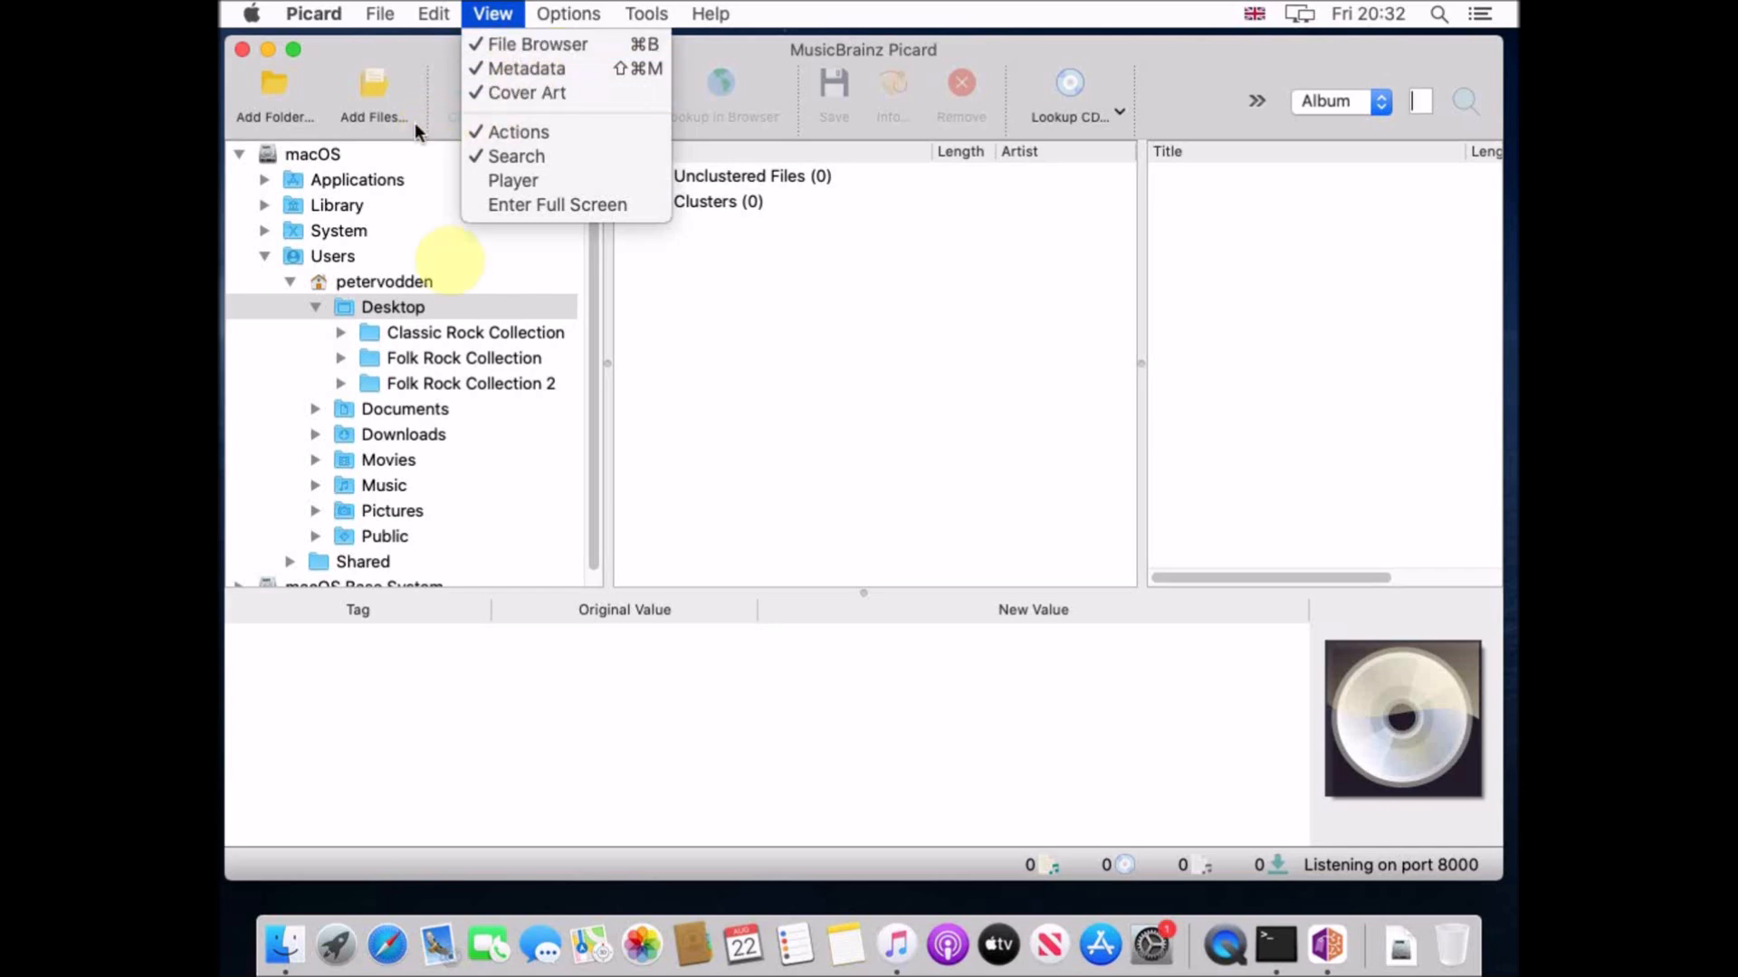
left_click(606, 314)
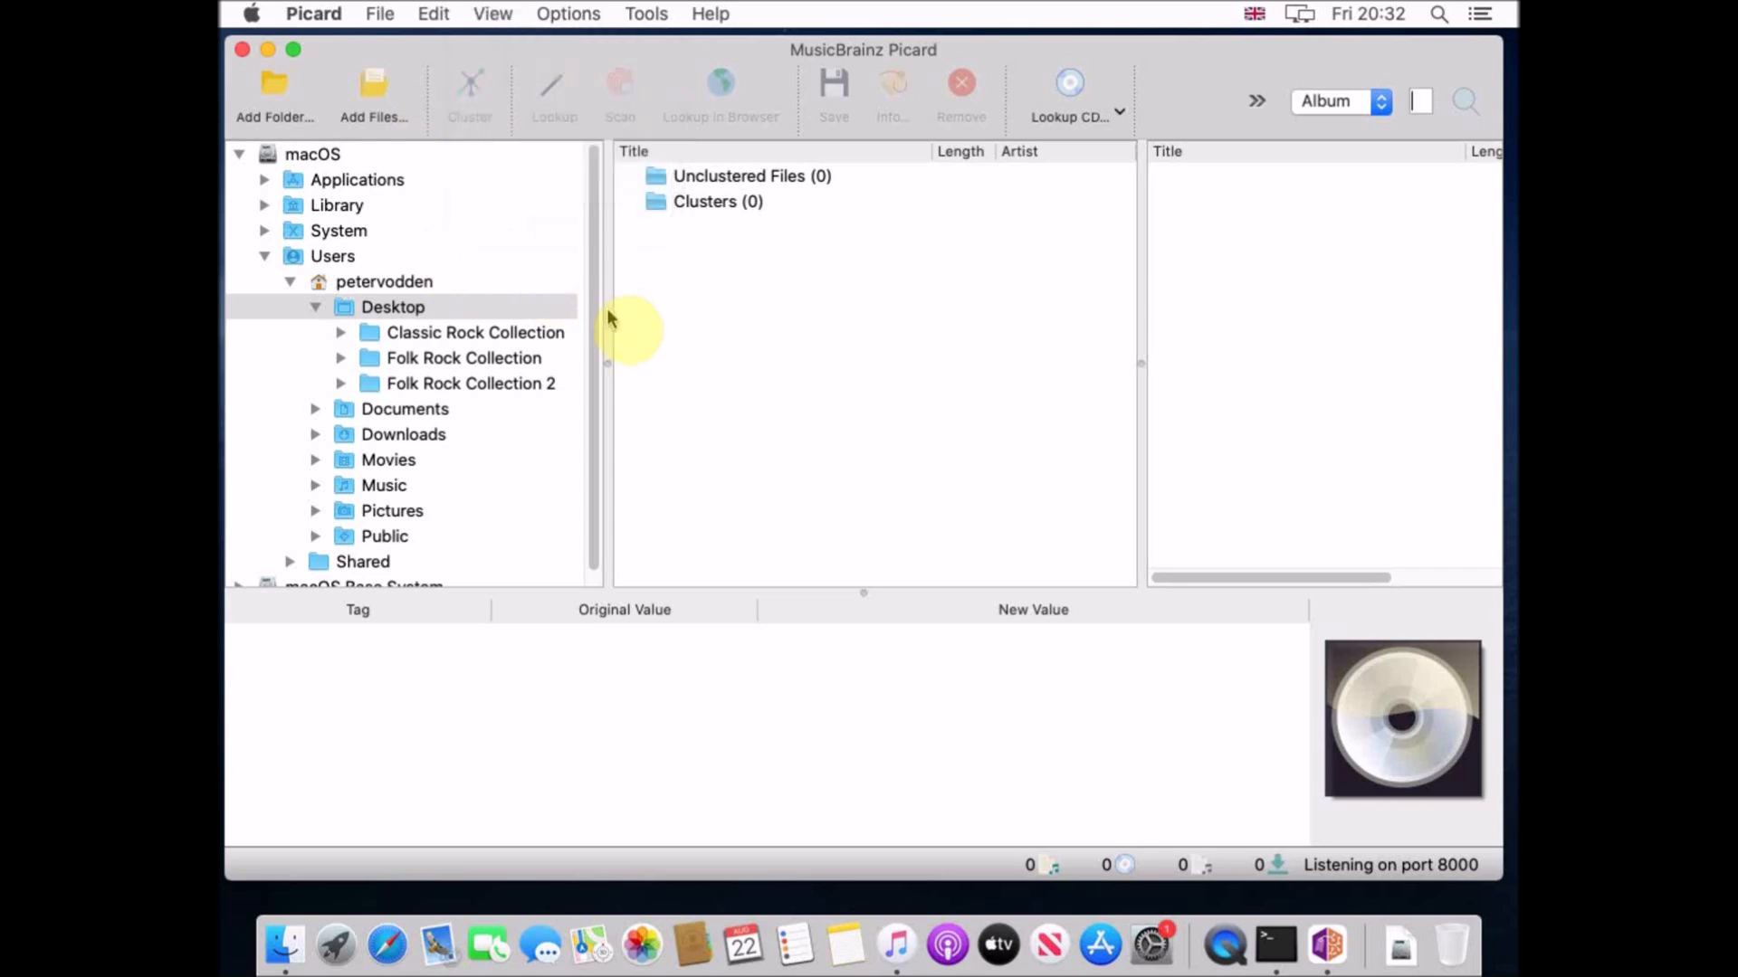
left_click(464, 362)
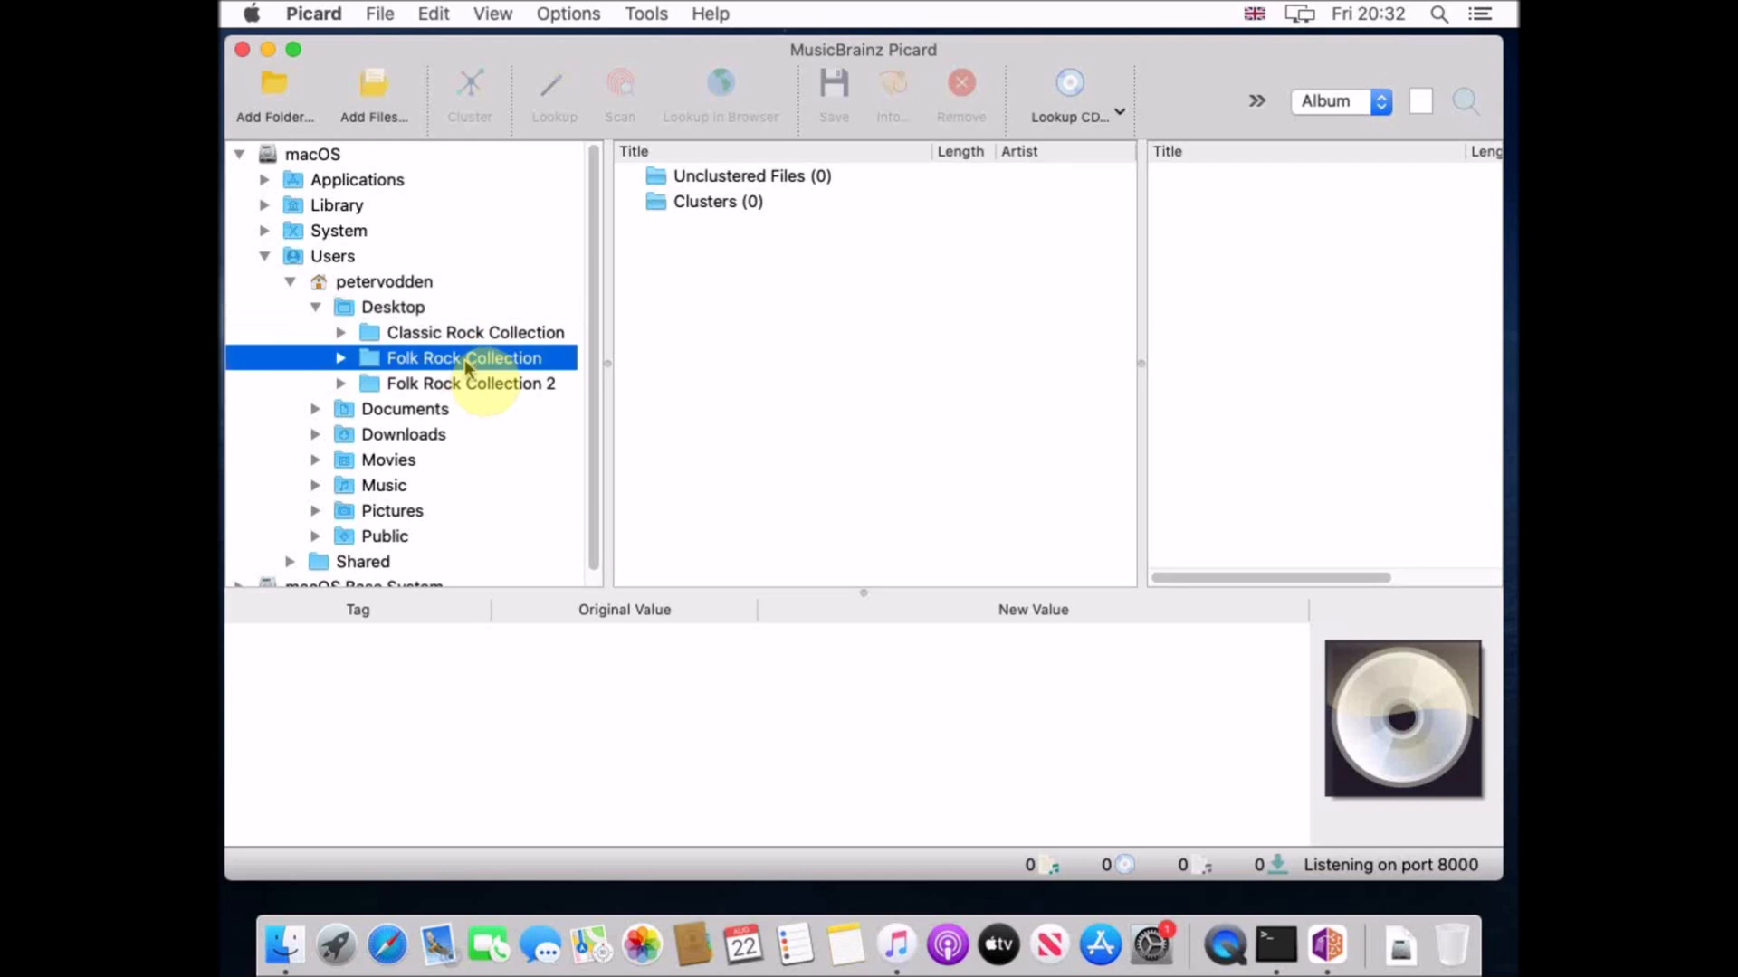
left_click(494, 387)
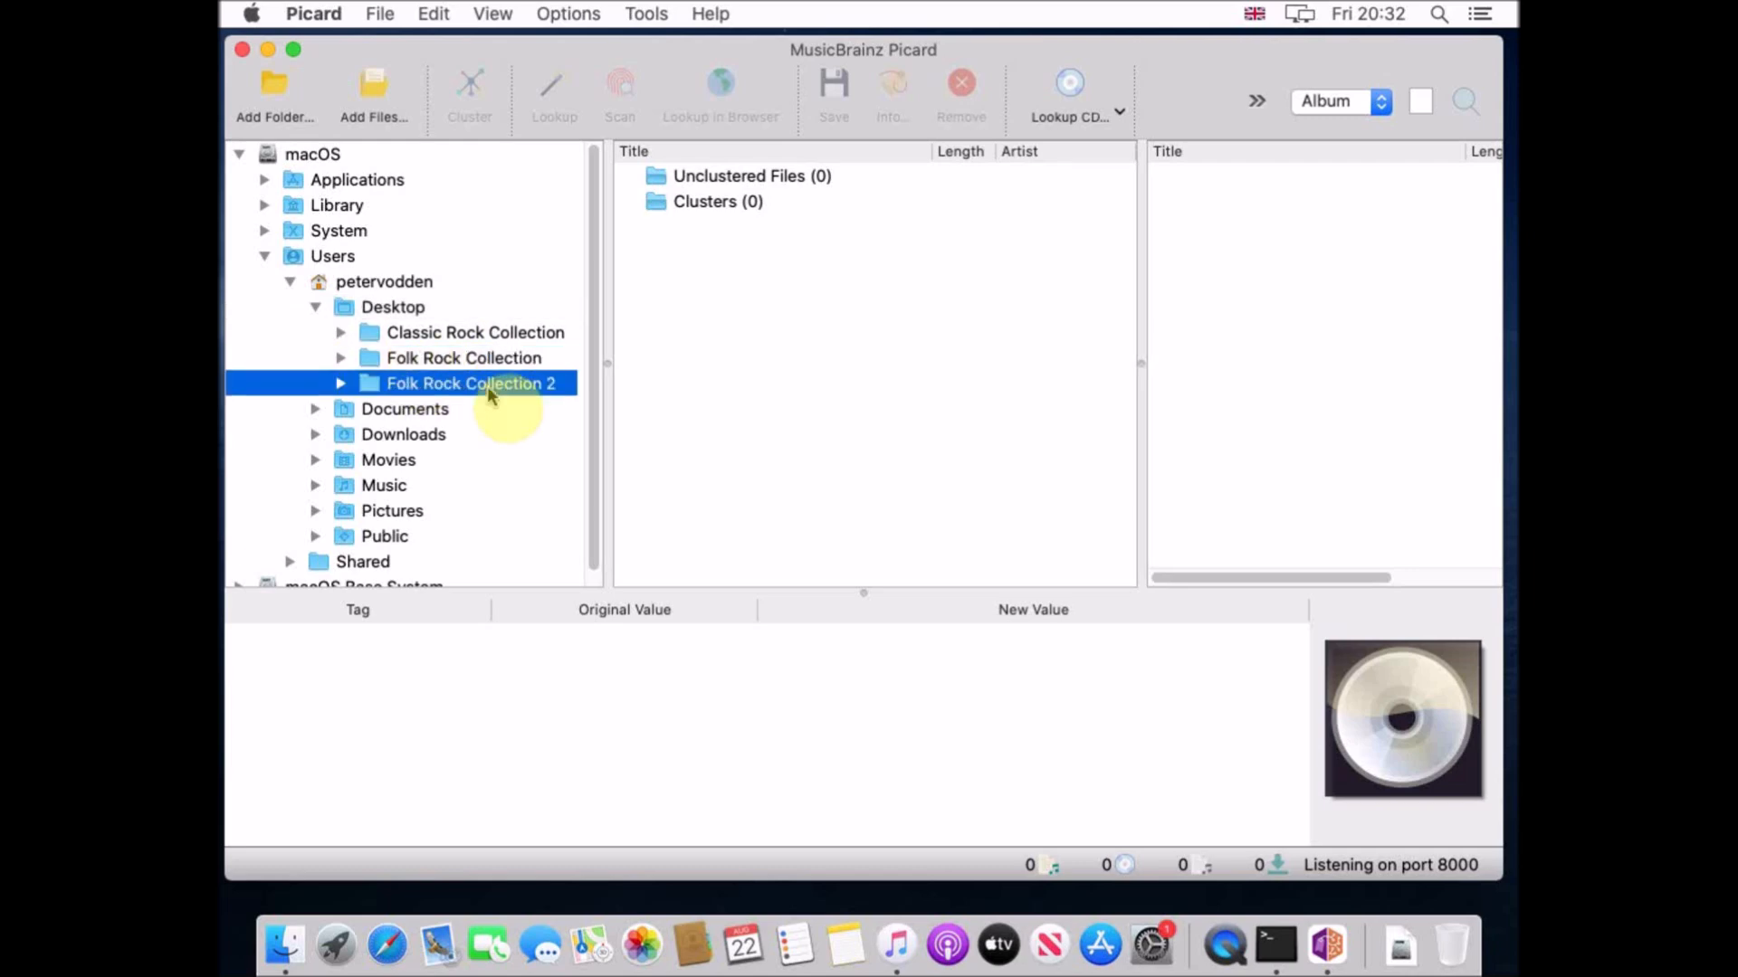
left_click(489, 359)
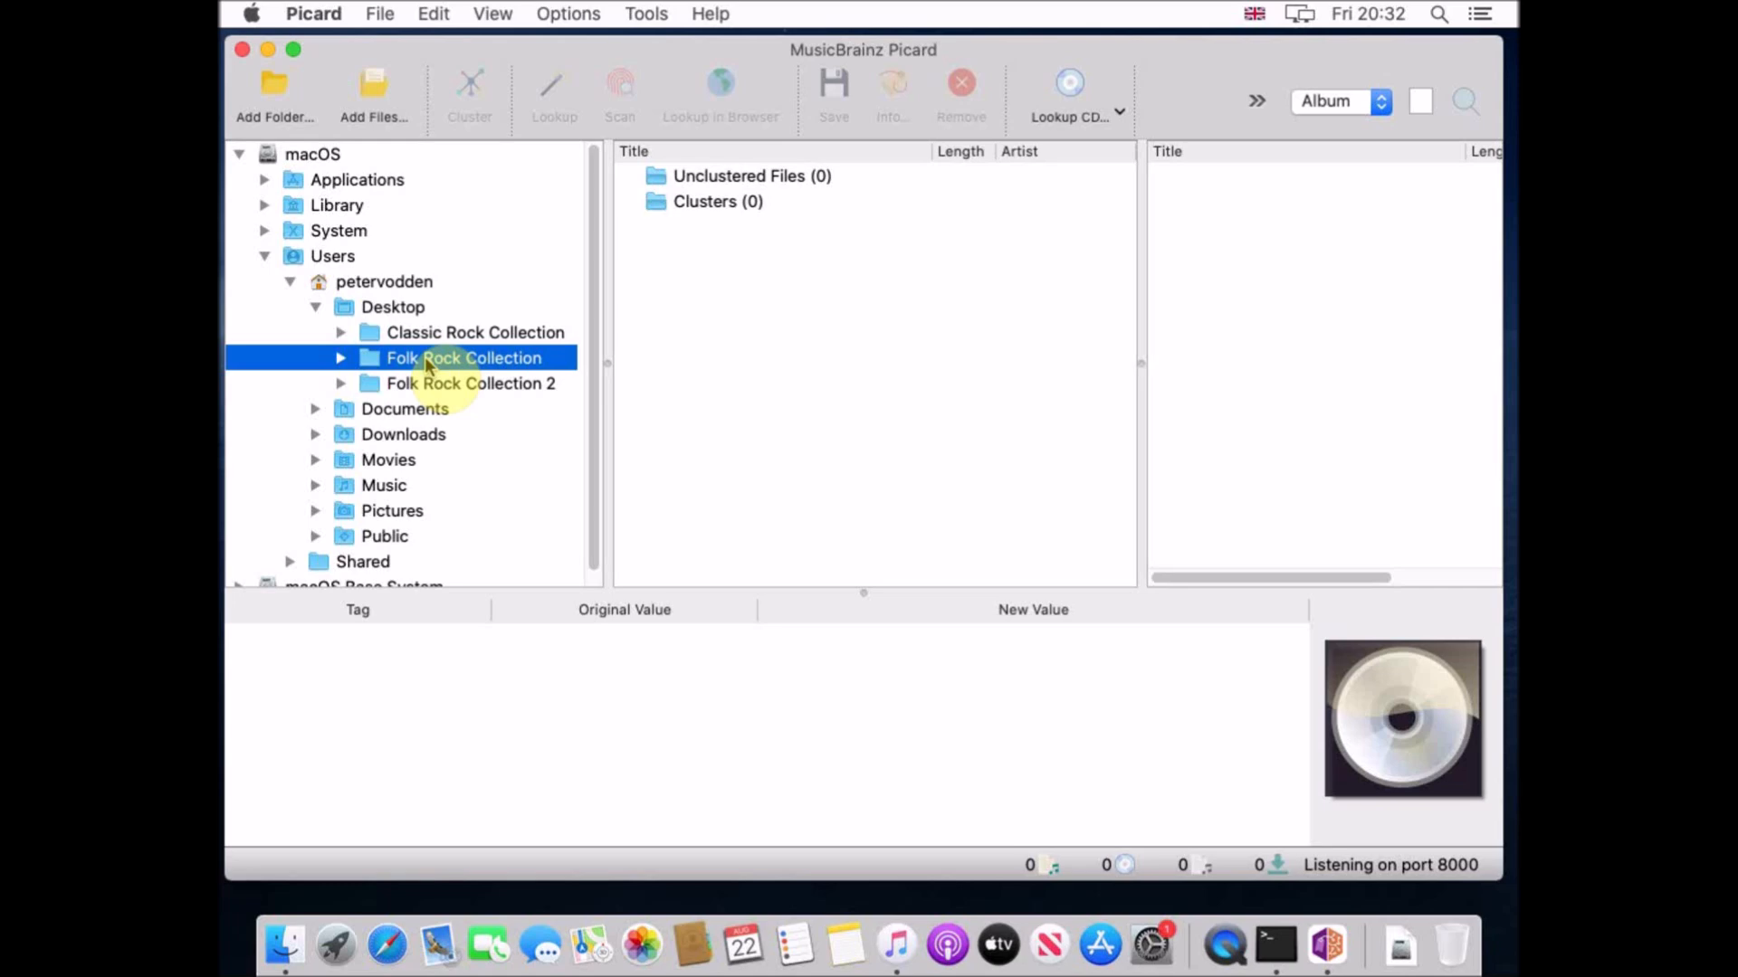
left_click_drag(425, 364, 753, 346)
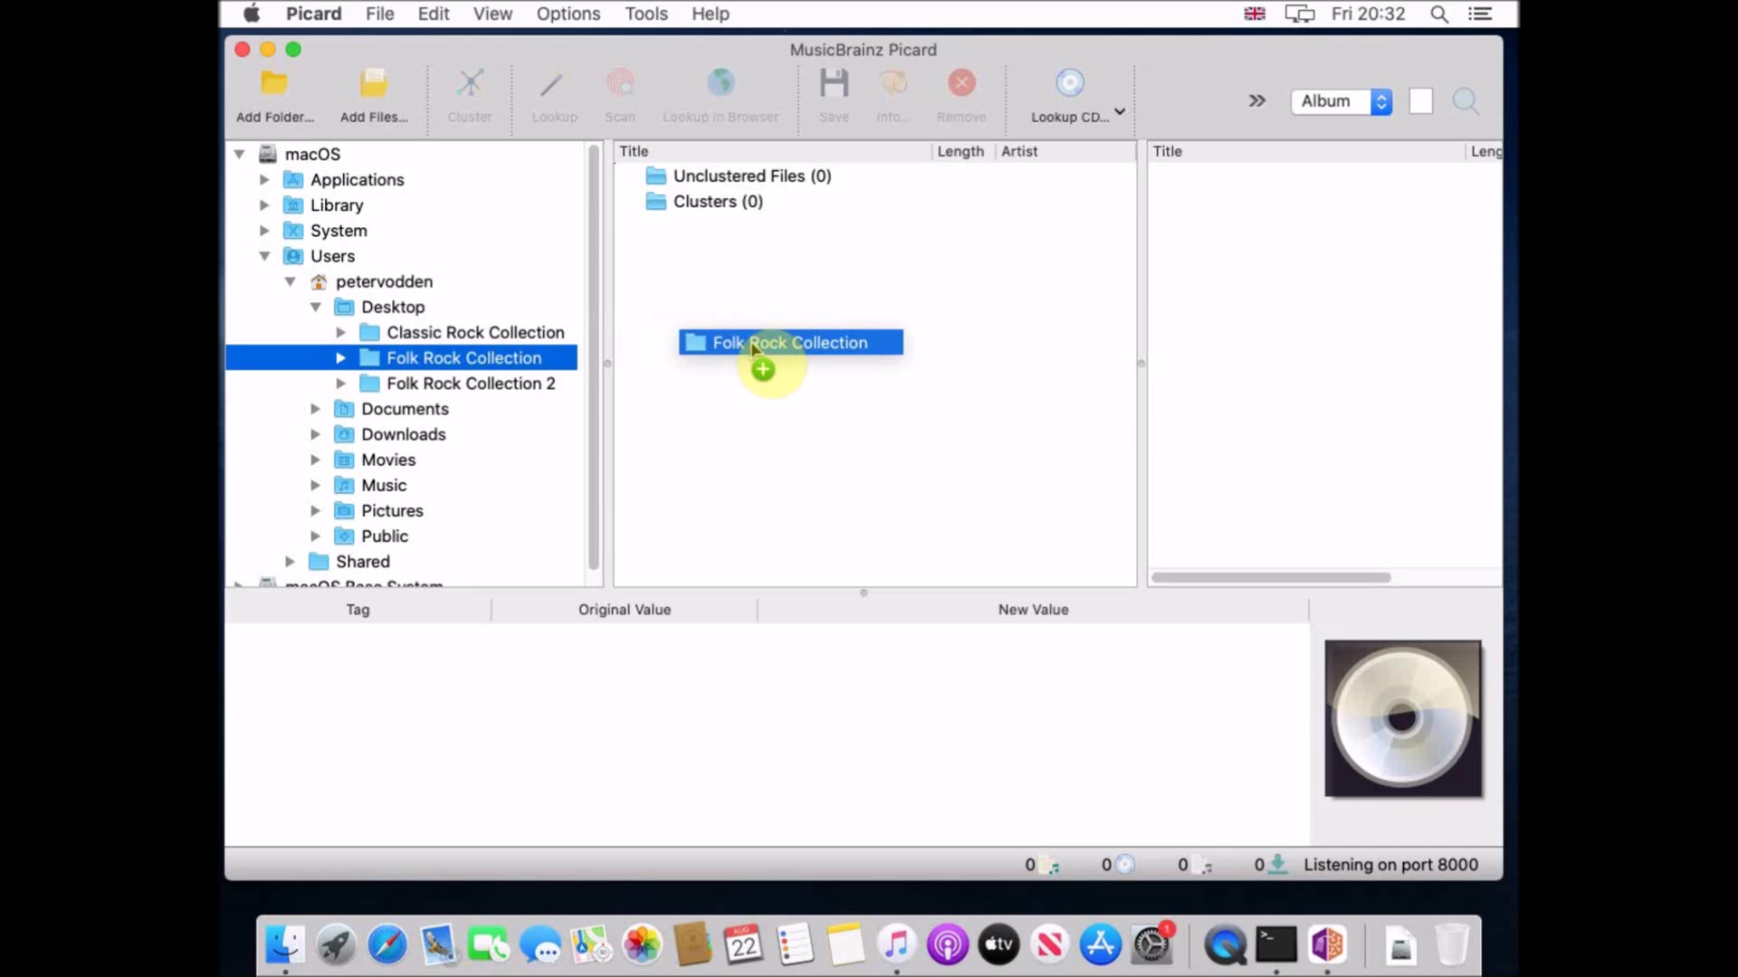
left_click_drag(755, 348, 771, 349)
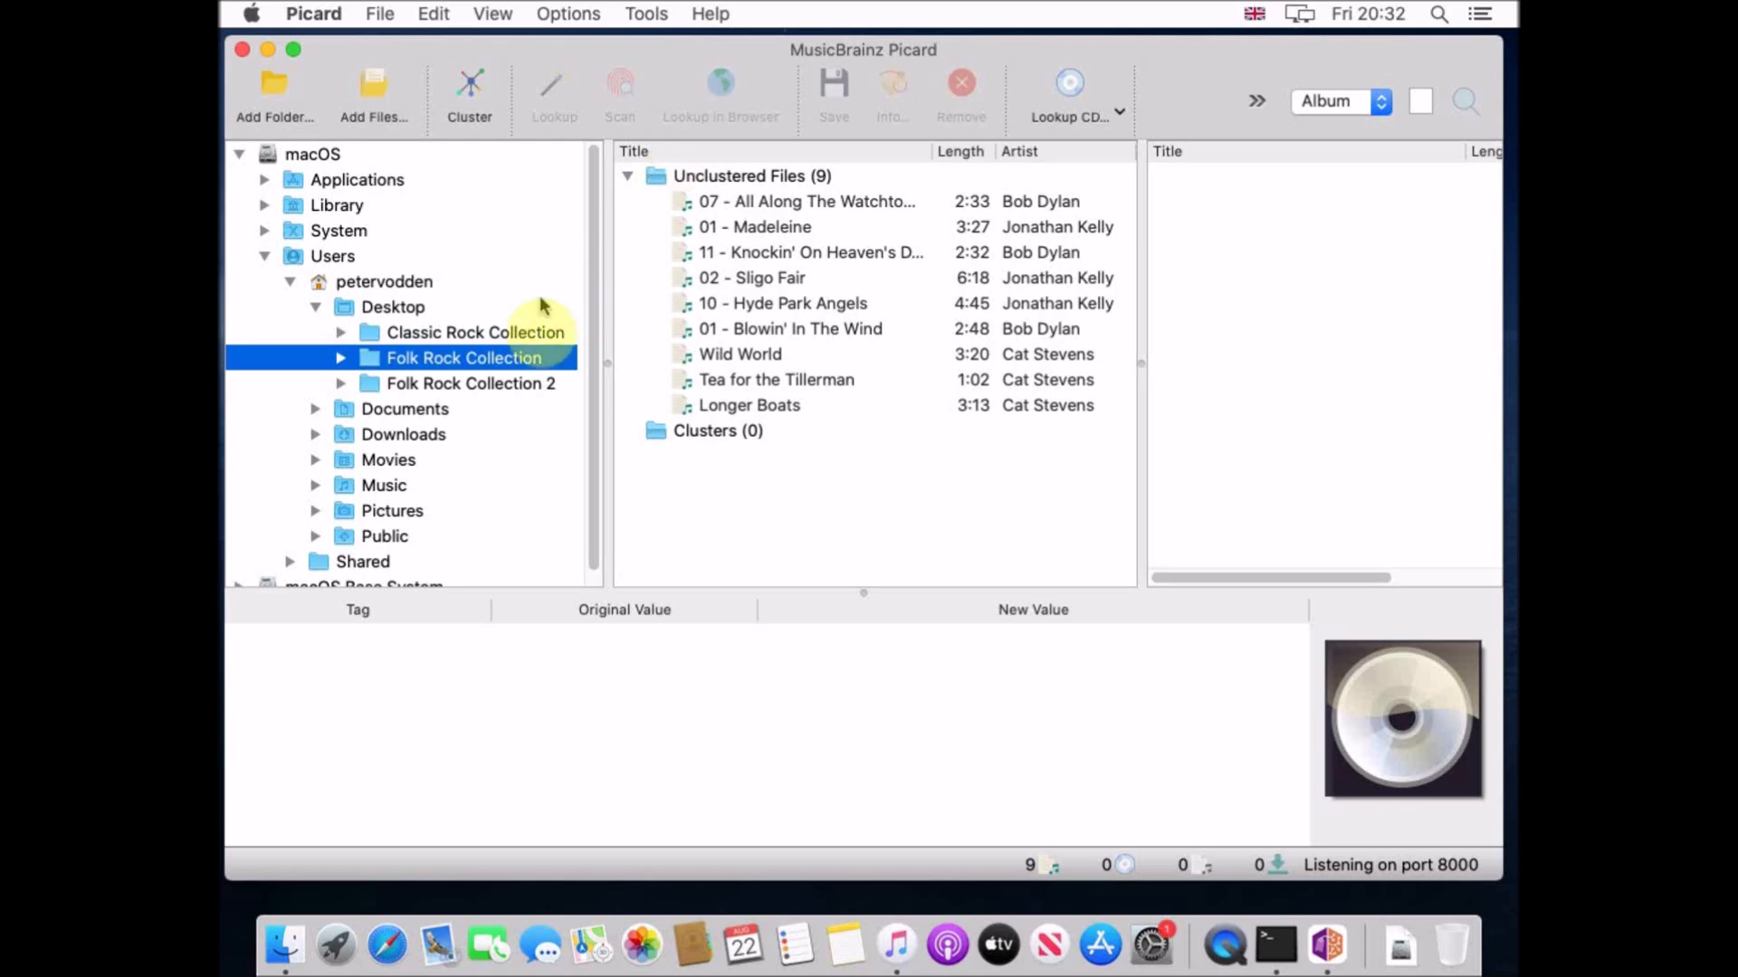
left_click(342, 360)
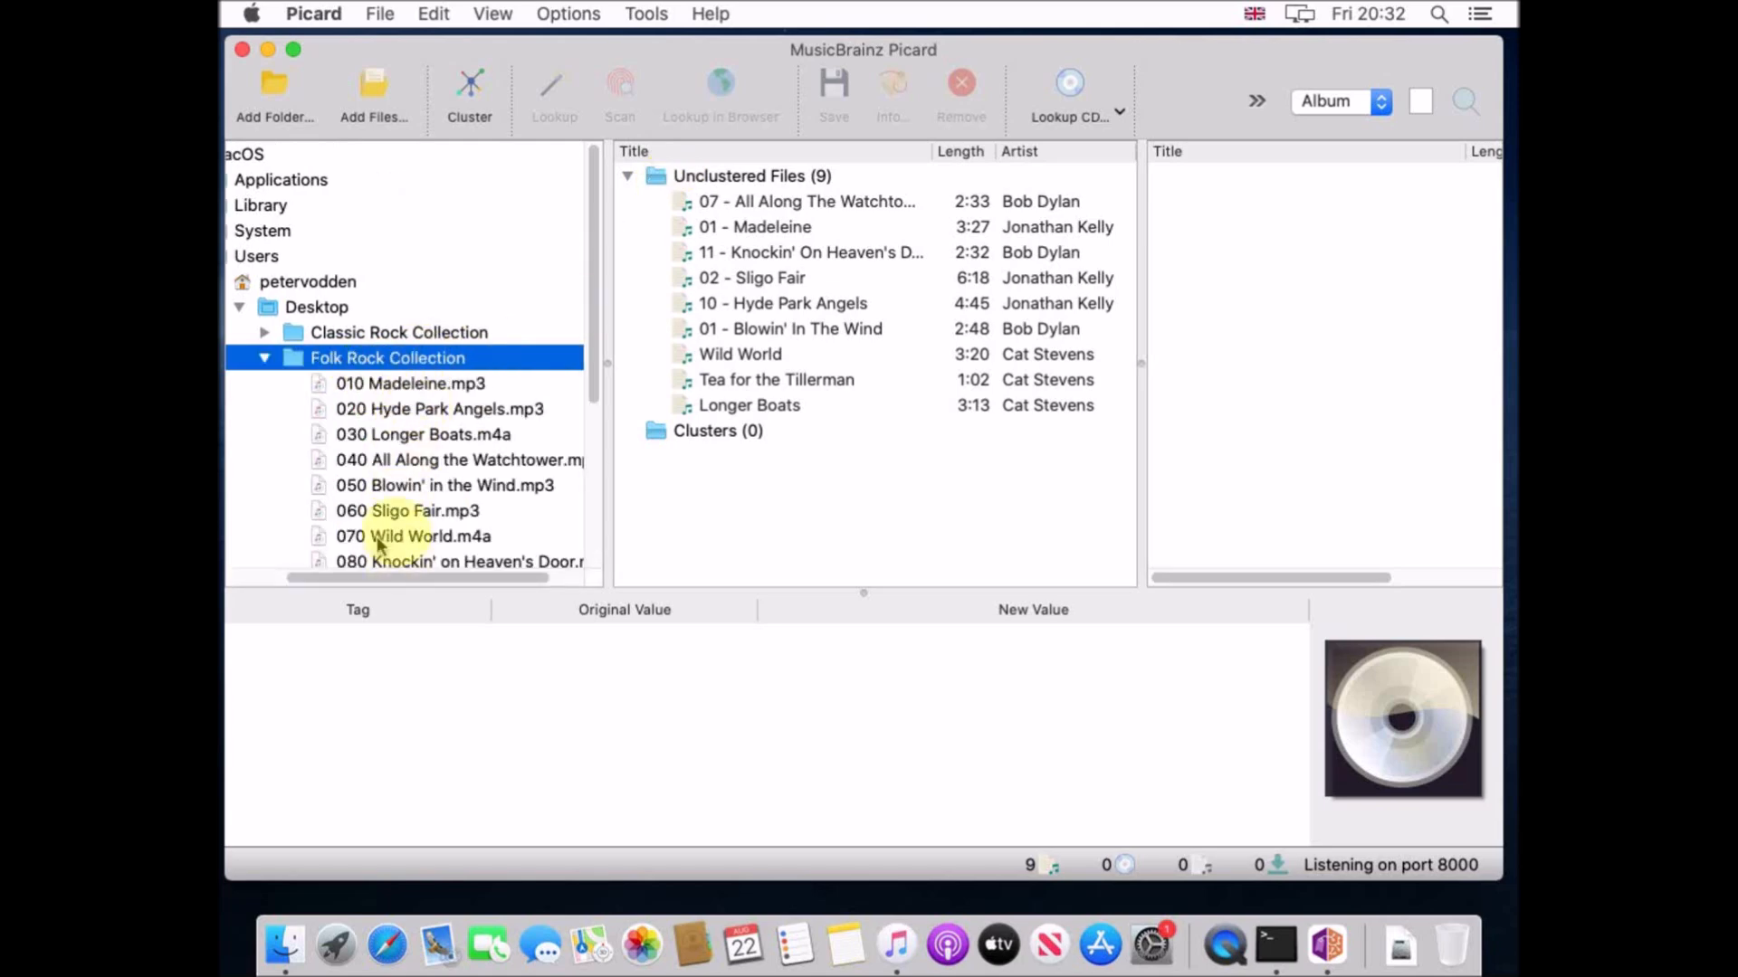
scroll(595, 378, "down", 4)
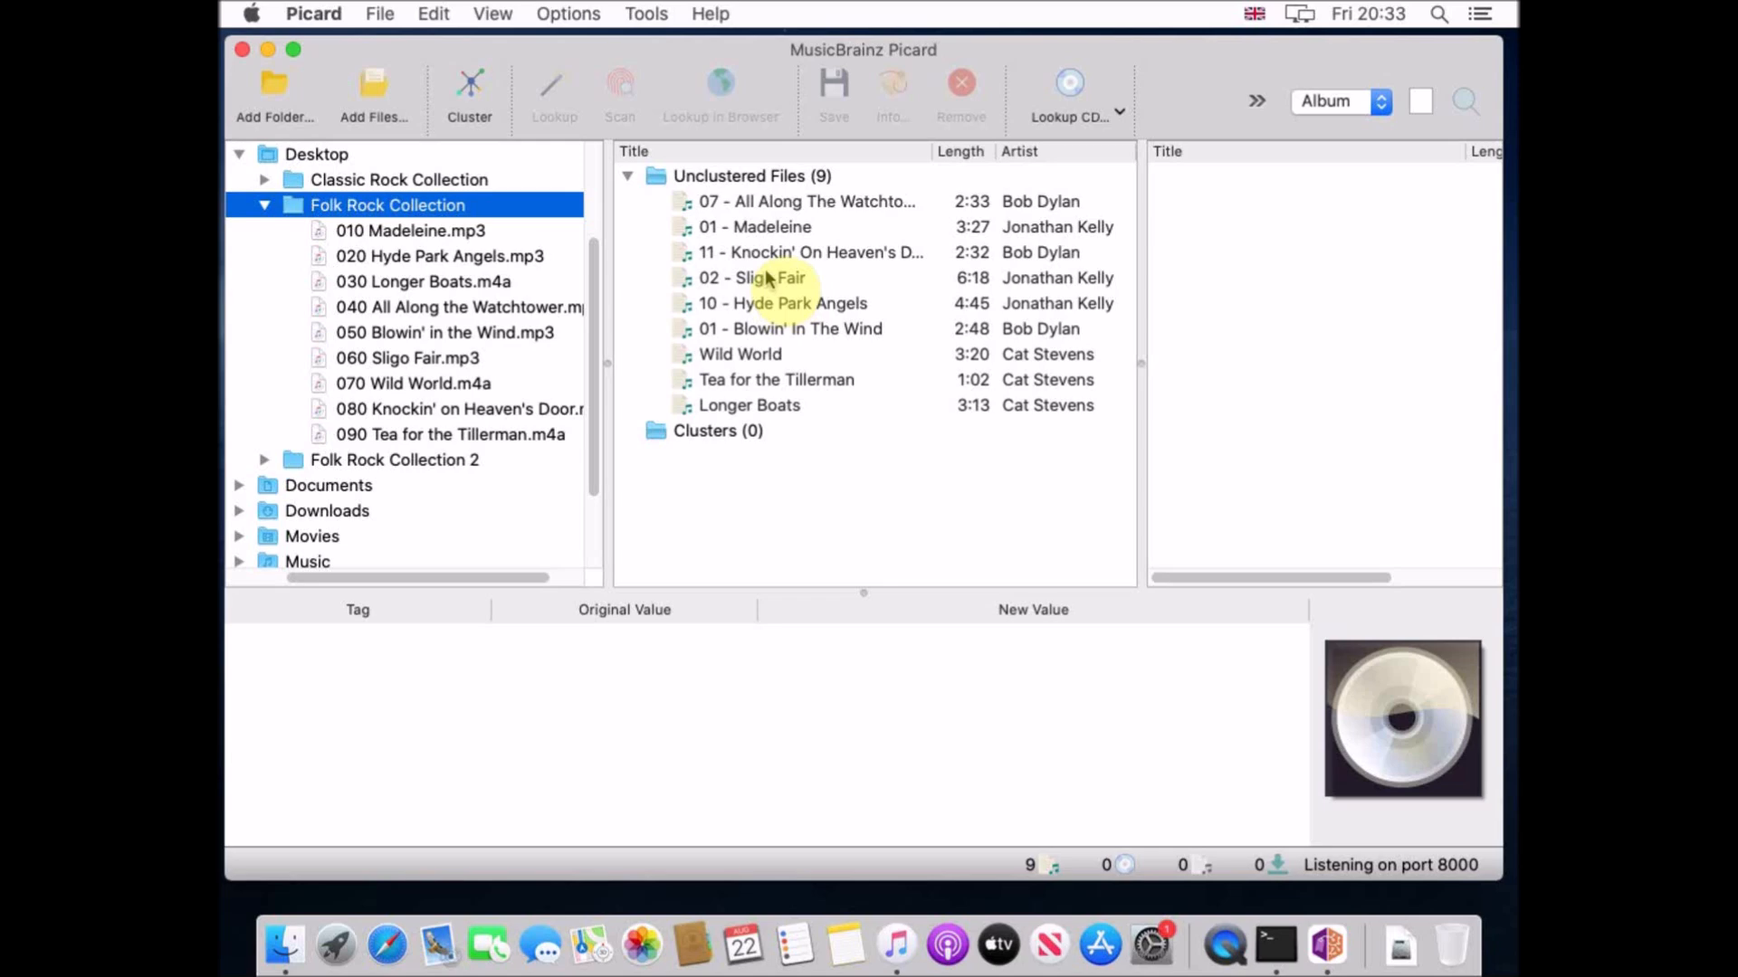
- Select all the unclustered files, from All Along The Watchtower to Longer Boats, and start Tags From File Names for them
left_click(775, 206)
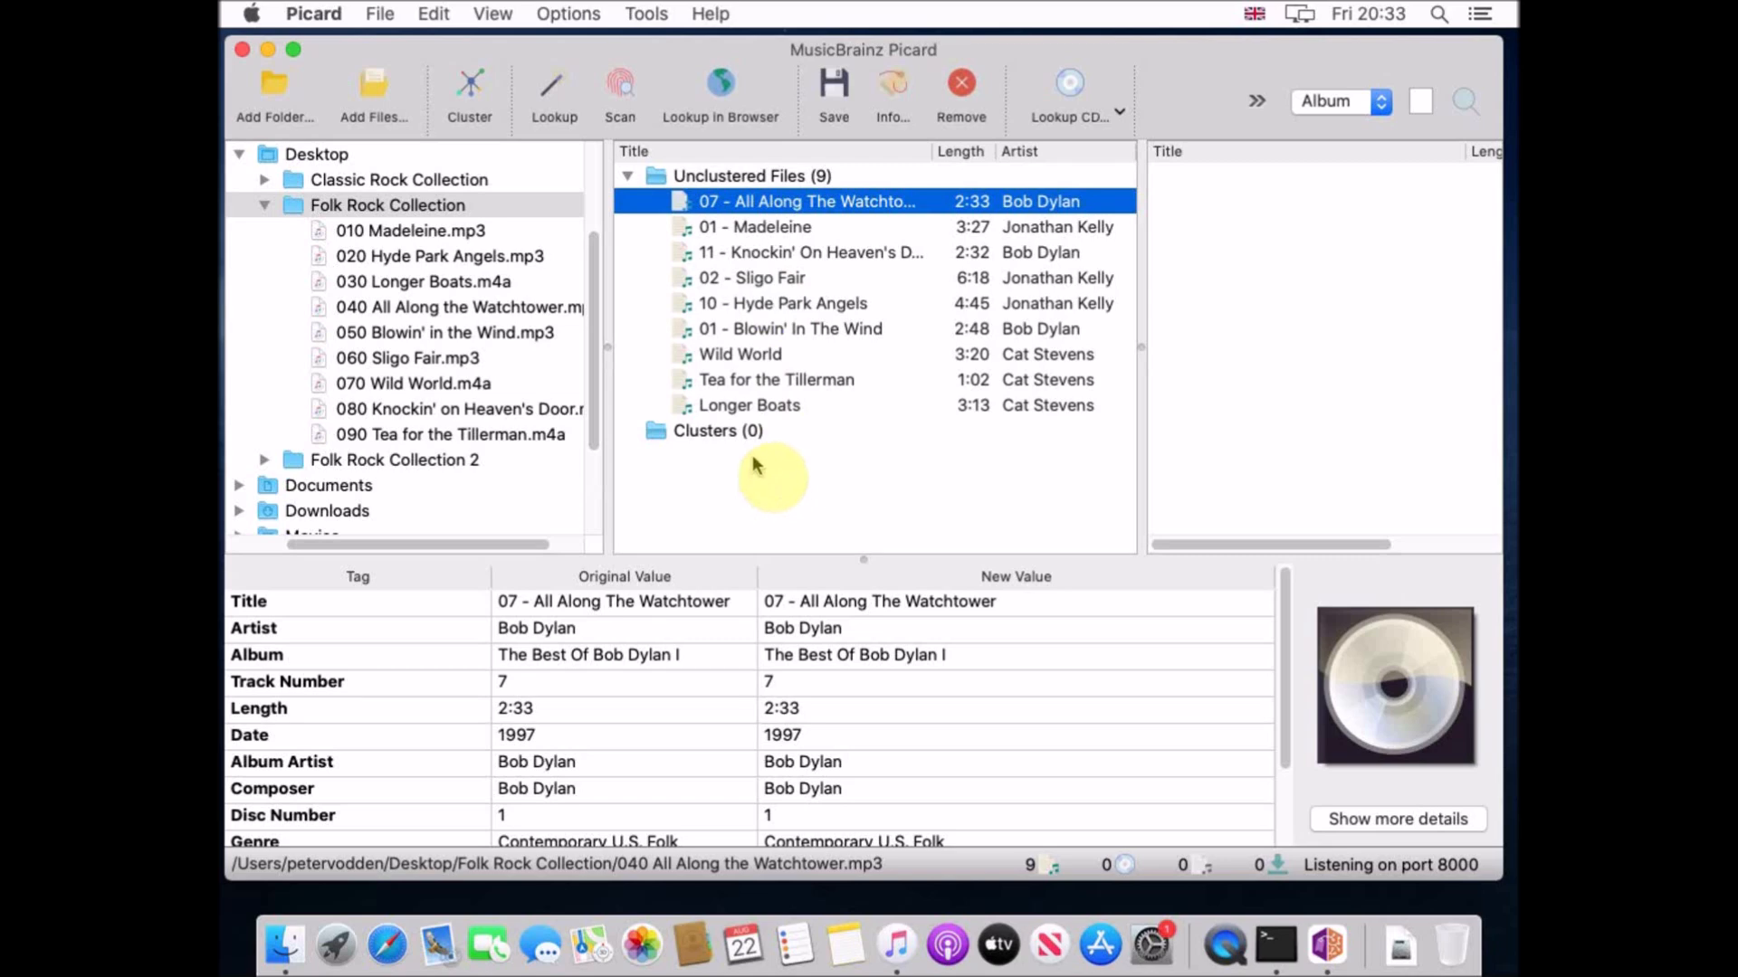
left_click(782, 406, "shift")
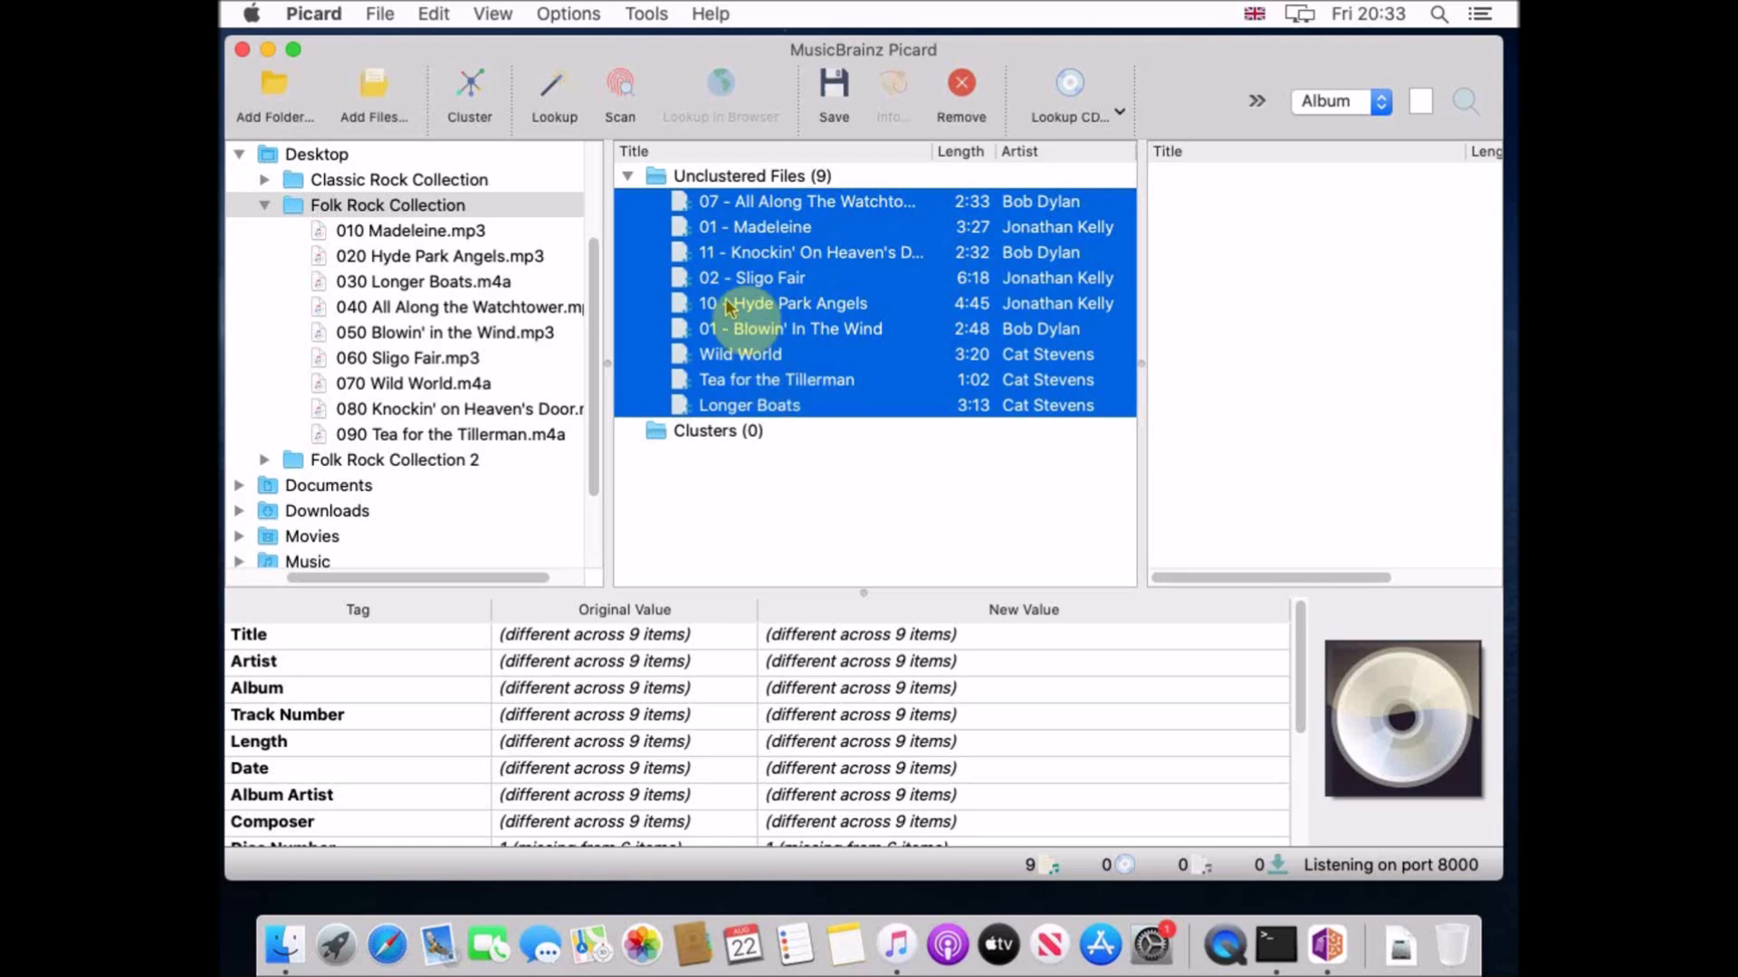
left_click(646, 17)
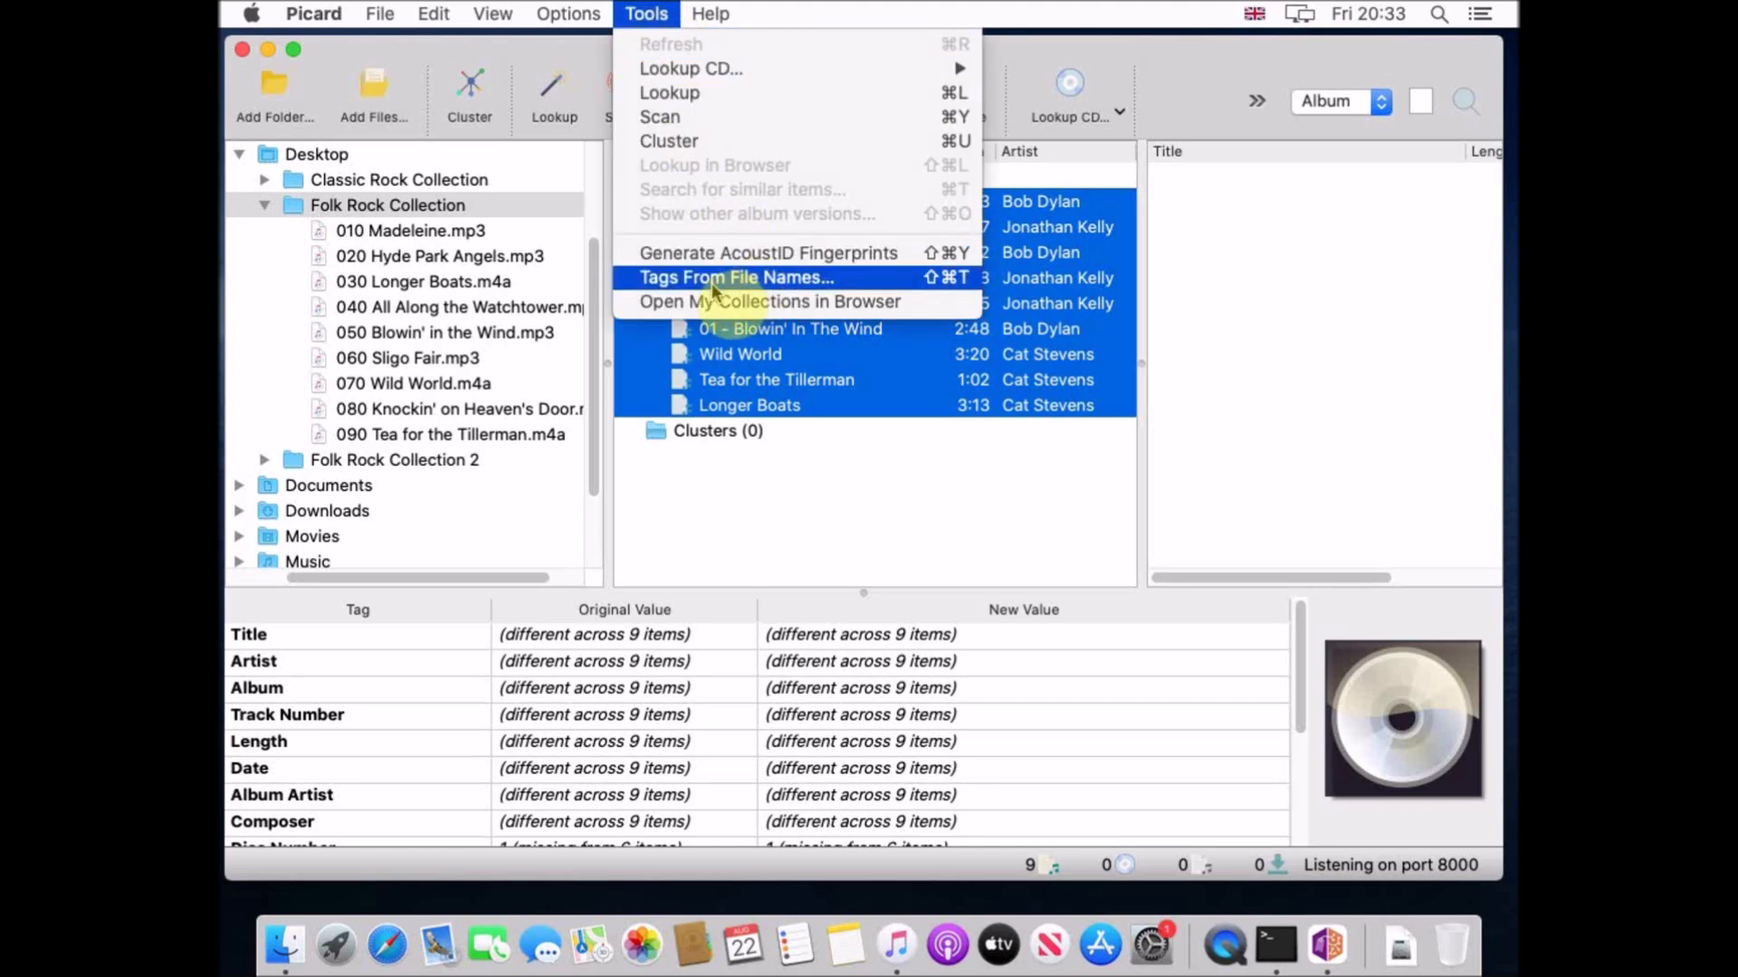
left_click(835, 279)
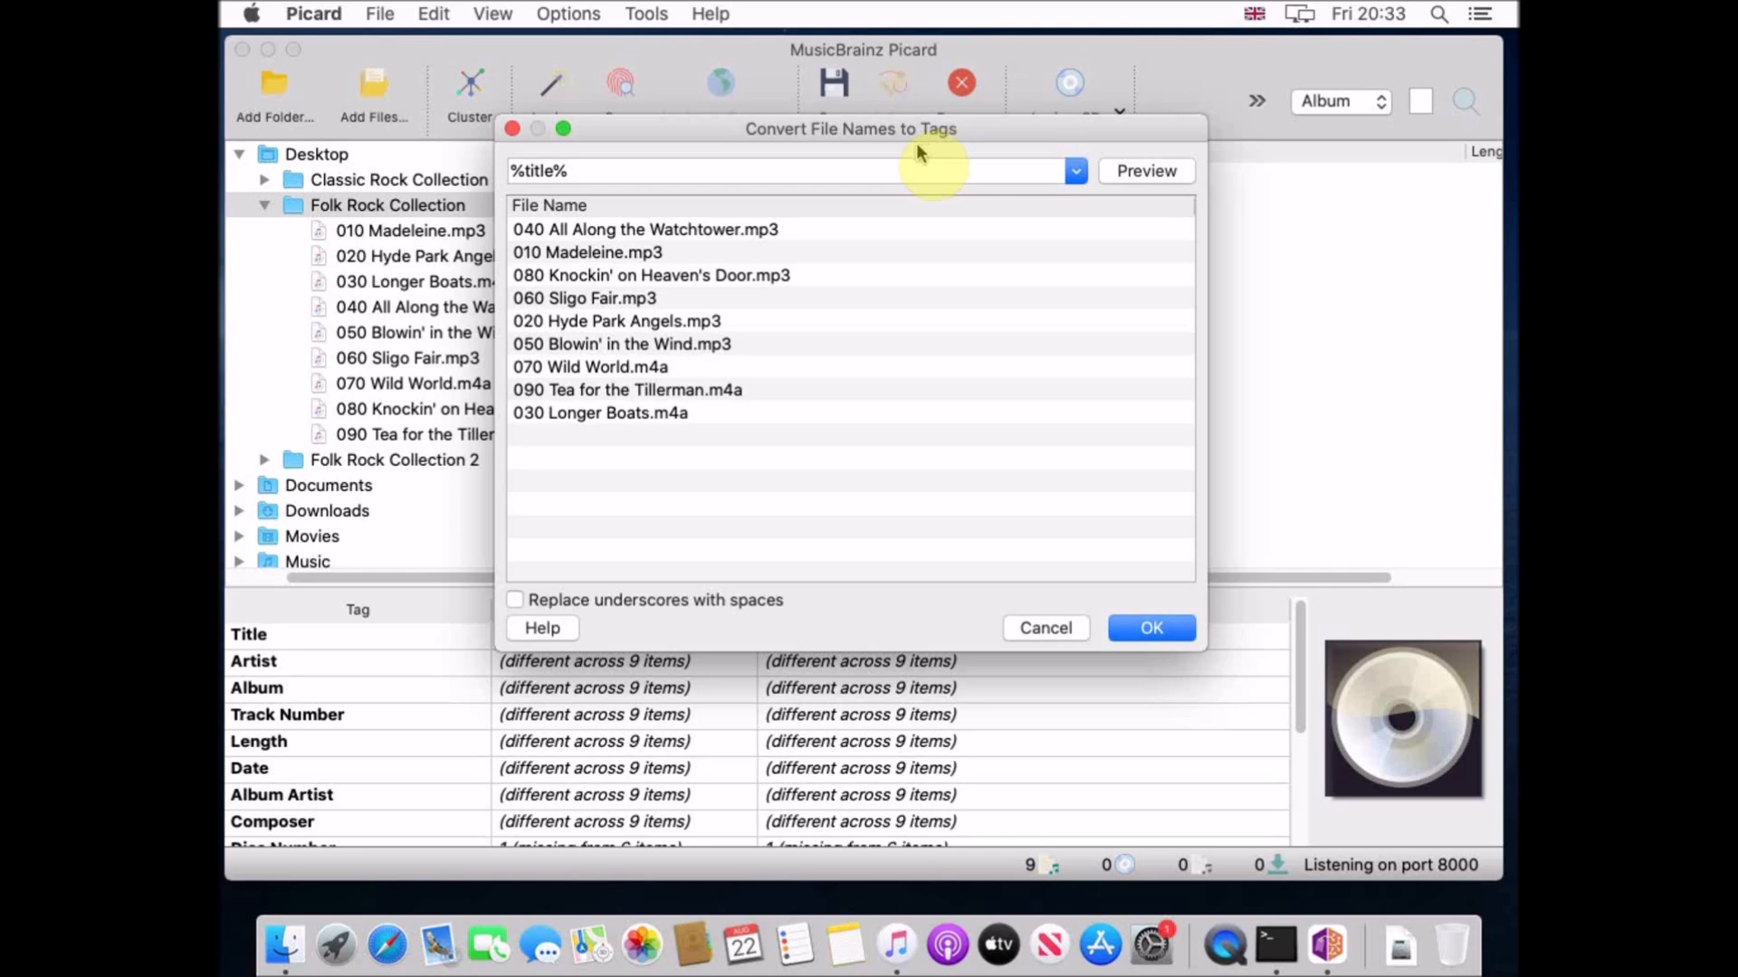
- Clear the format for converting file names to tags and enter %title% as the pattern
left_click_drag(570, 170, 471, 195)
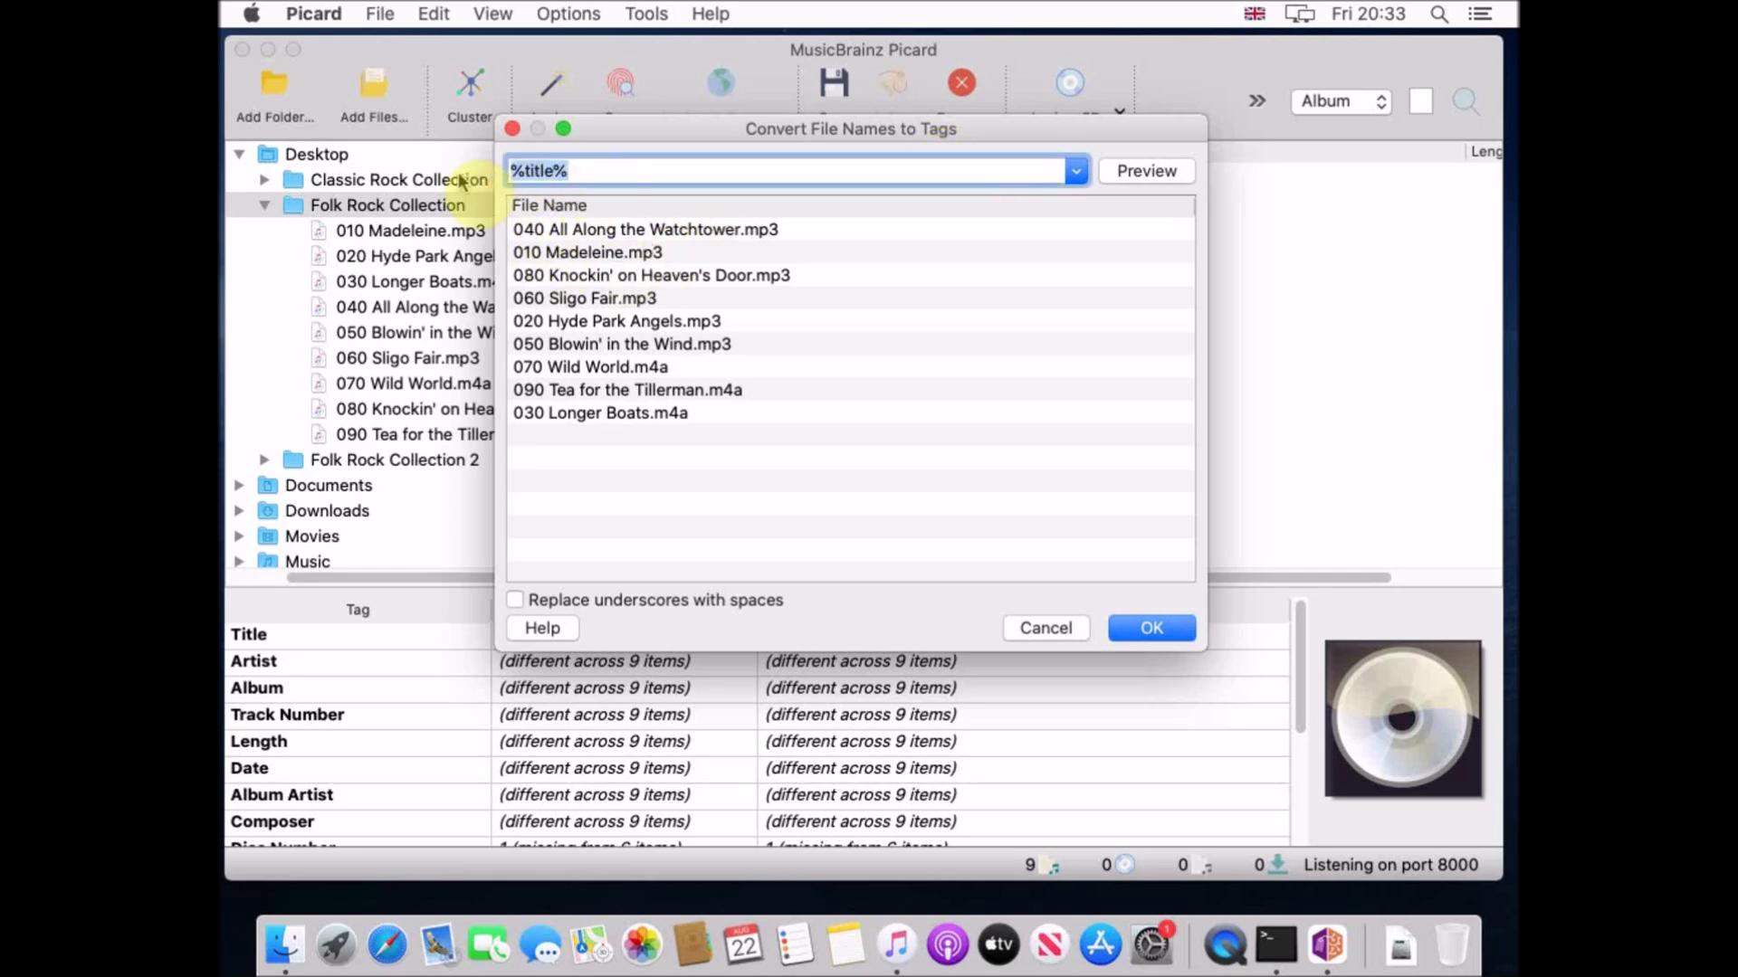
left_click(587, 175)
key("BackSpace")
key("BackSpace")
key("BackSpace")
key("BackSpace")
key("BackSpace")
key("BackSpace")
key("BackSpace")
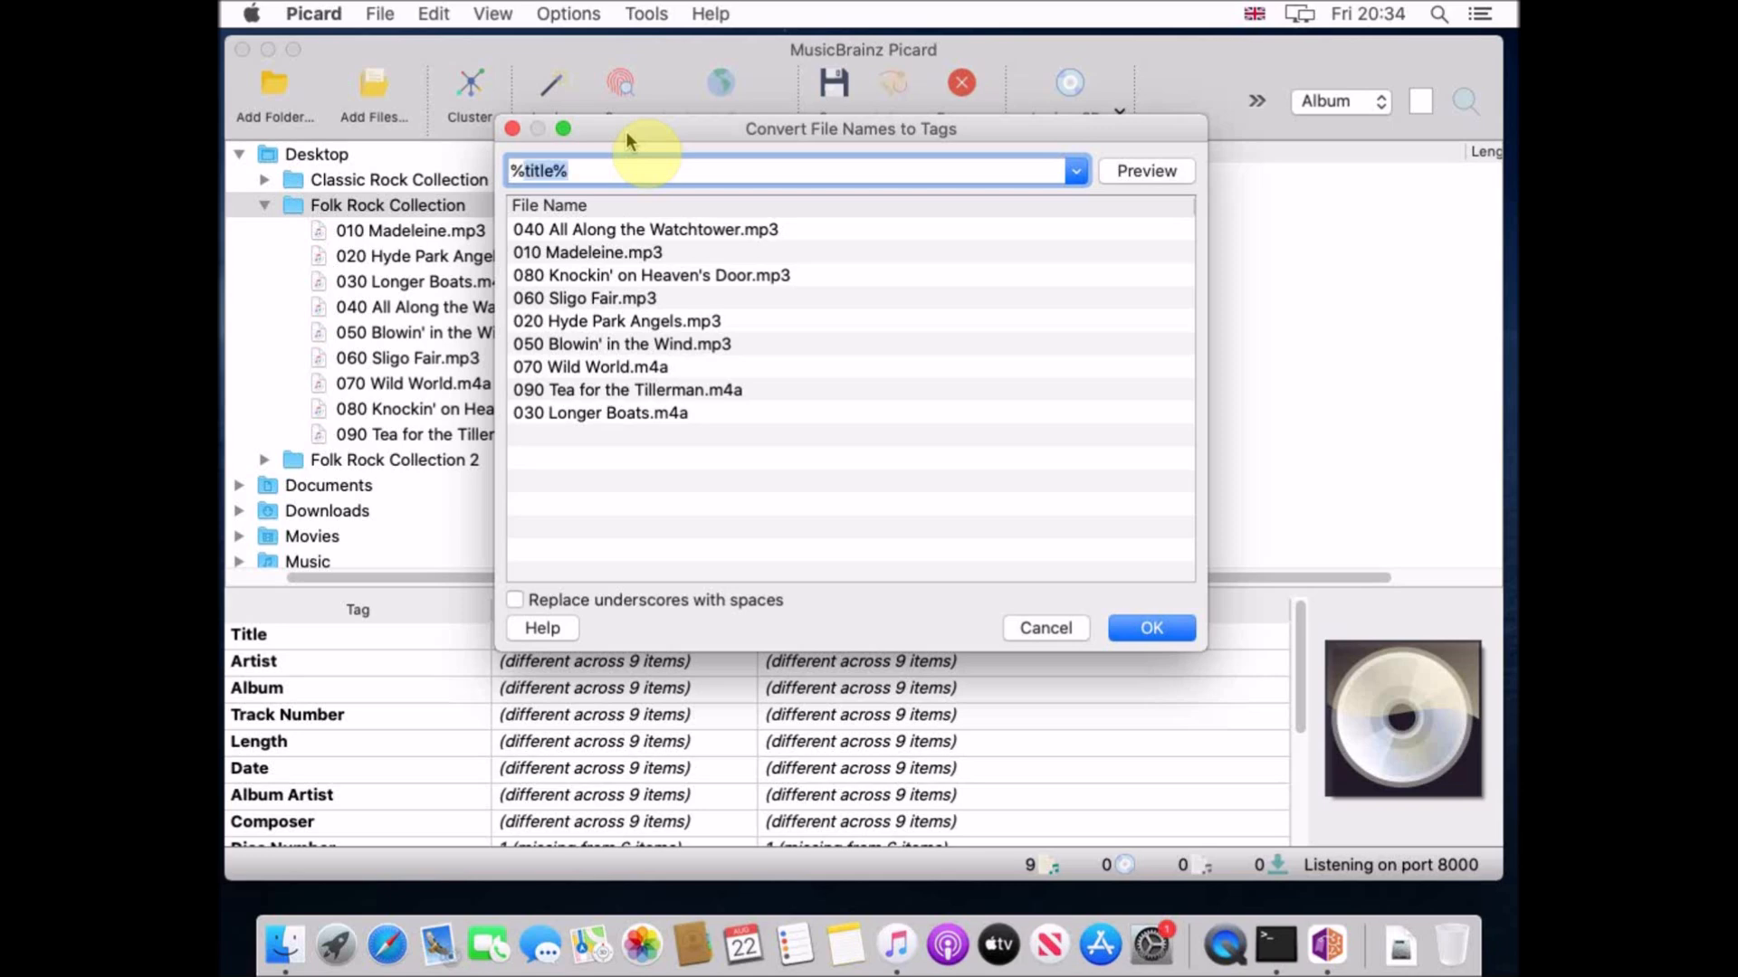
key("Right")
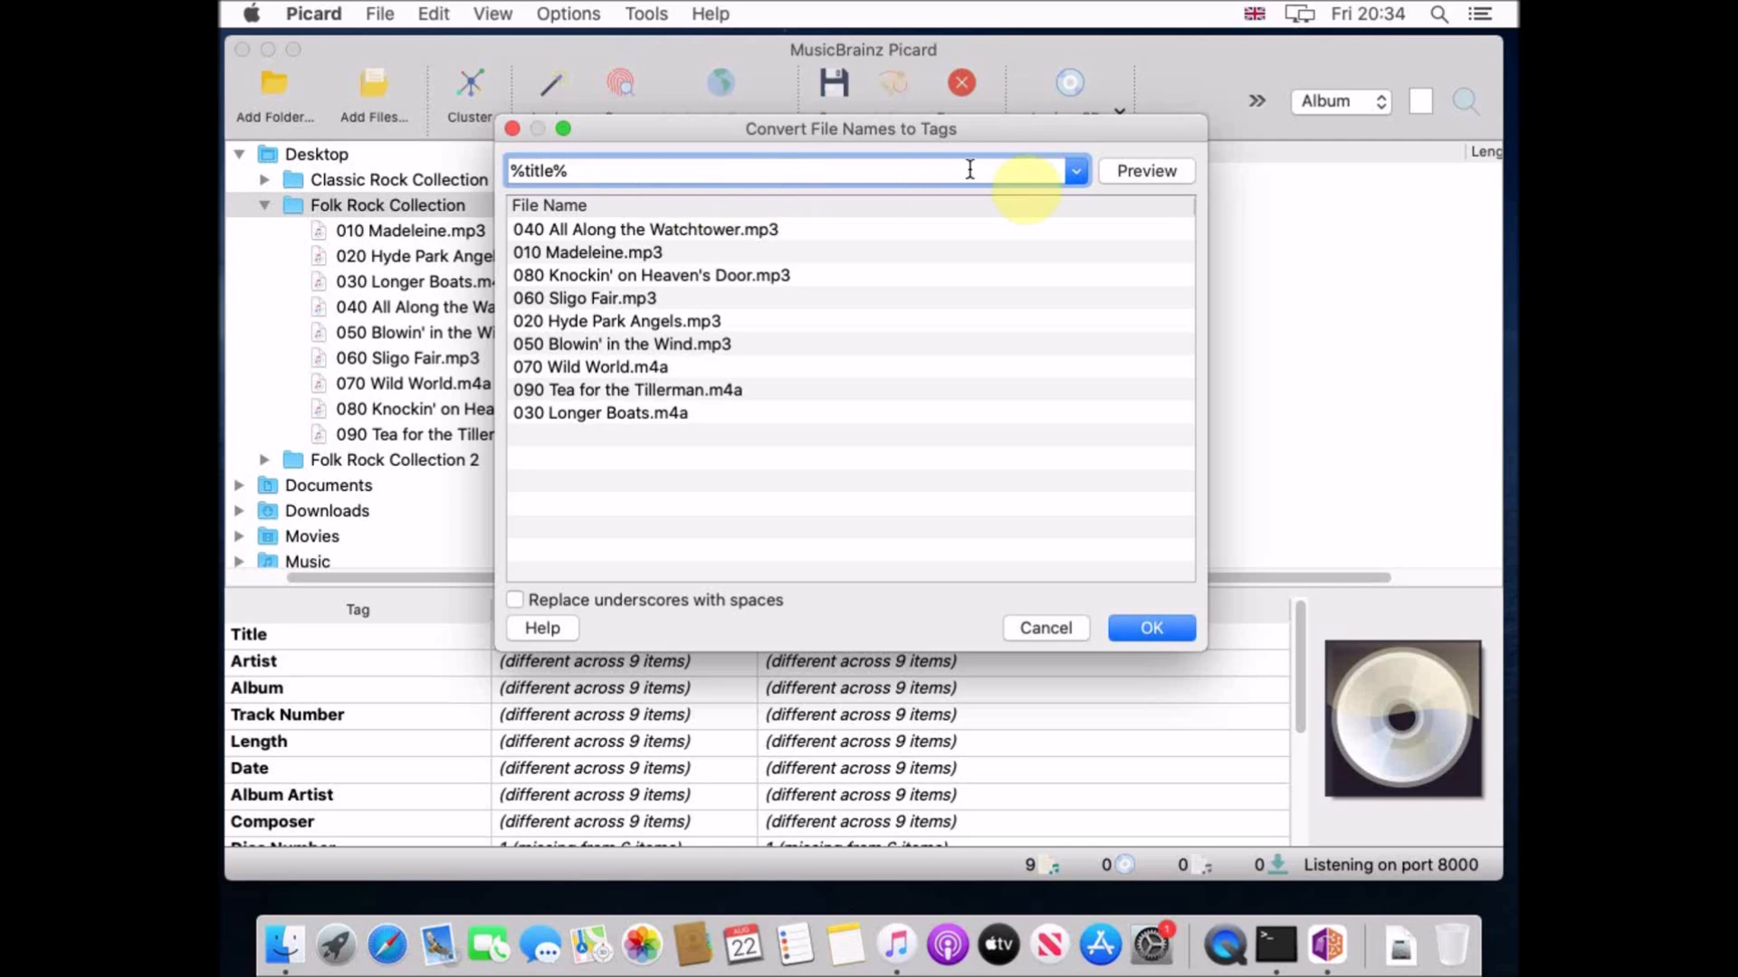
- Preview the titles produced by the %title% pattern for the Folk Rock Collection files and apply the conversion
left_click(1152, 181)
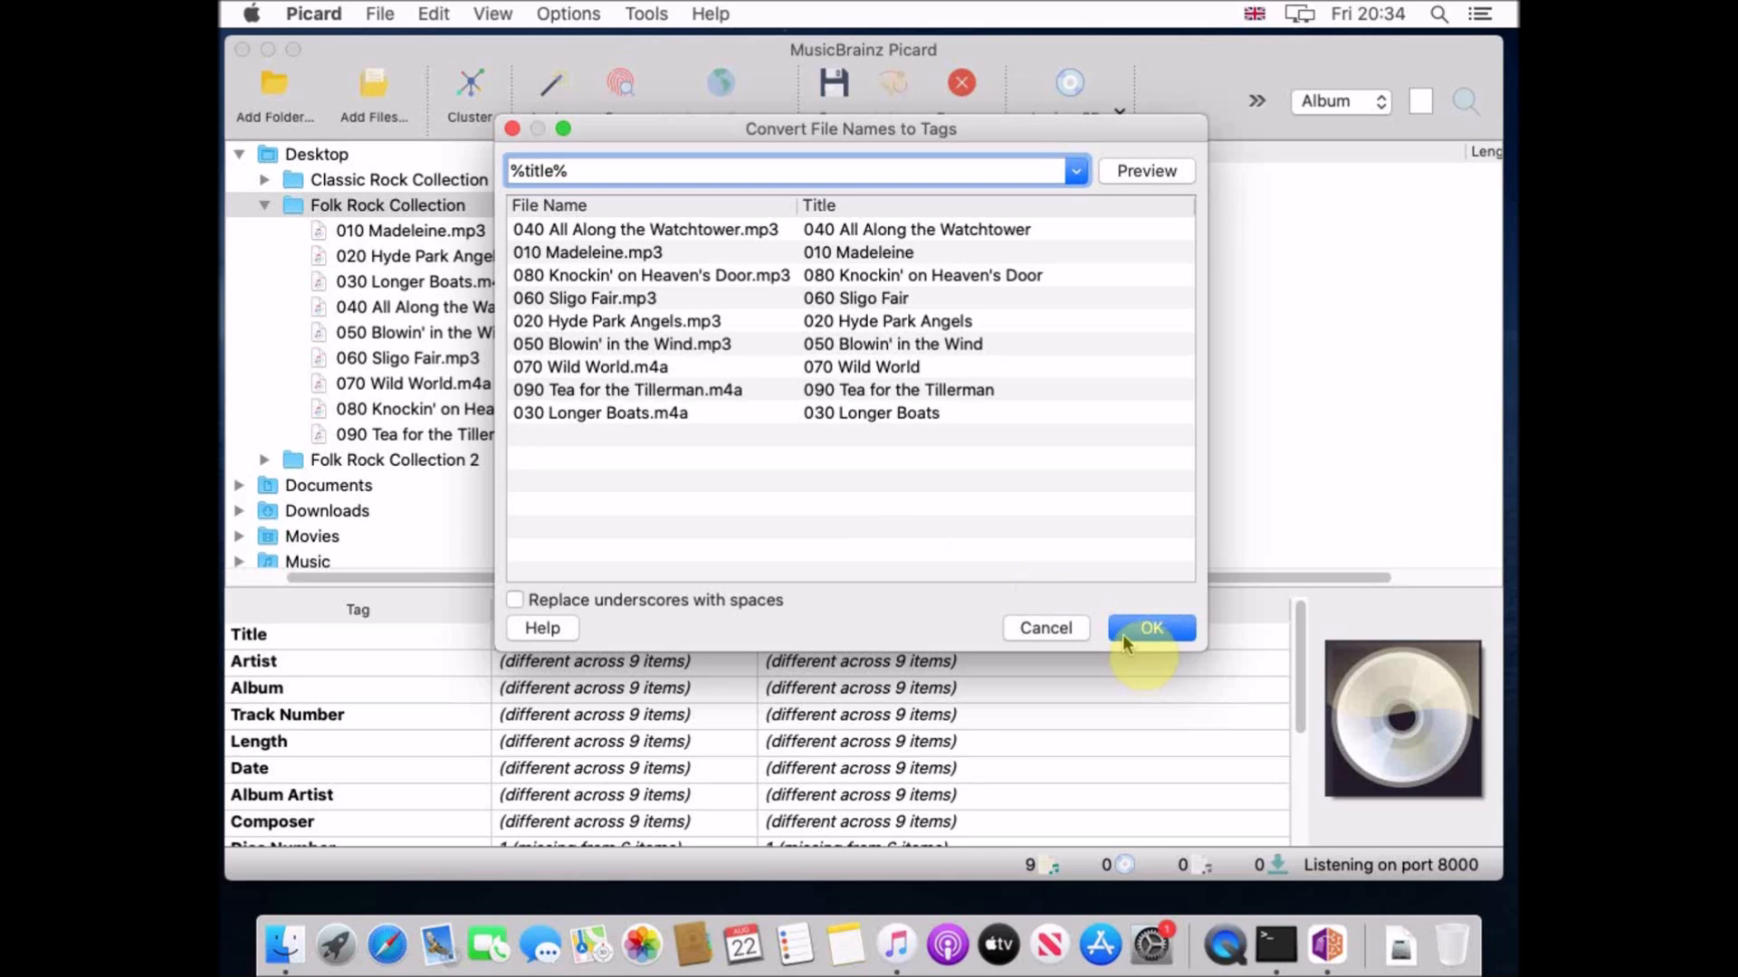
left_click(1145, 638)
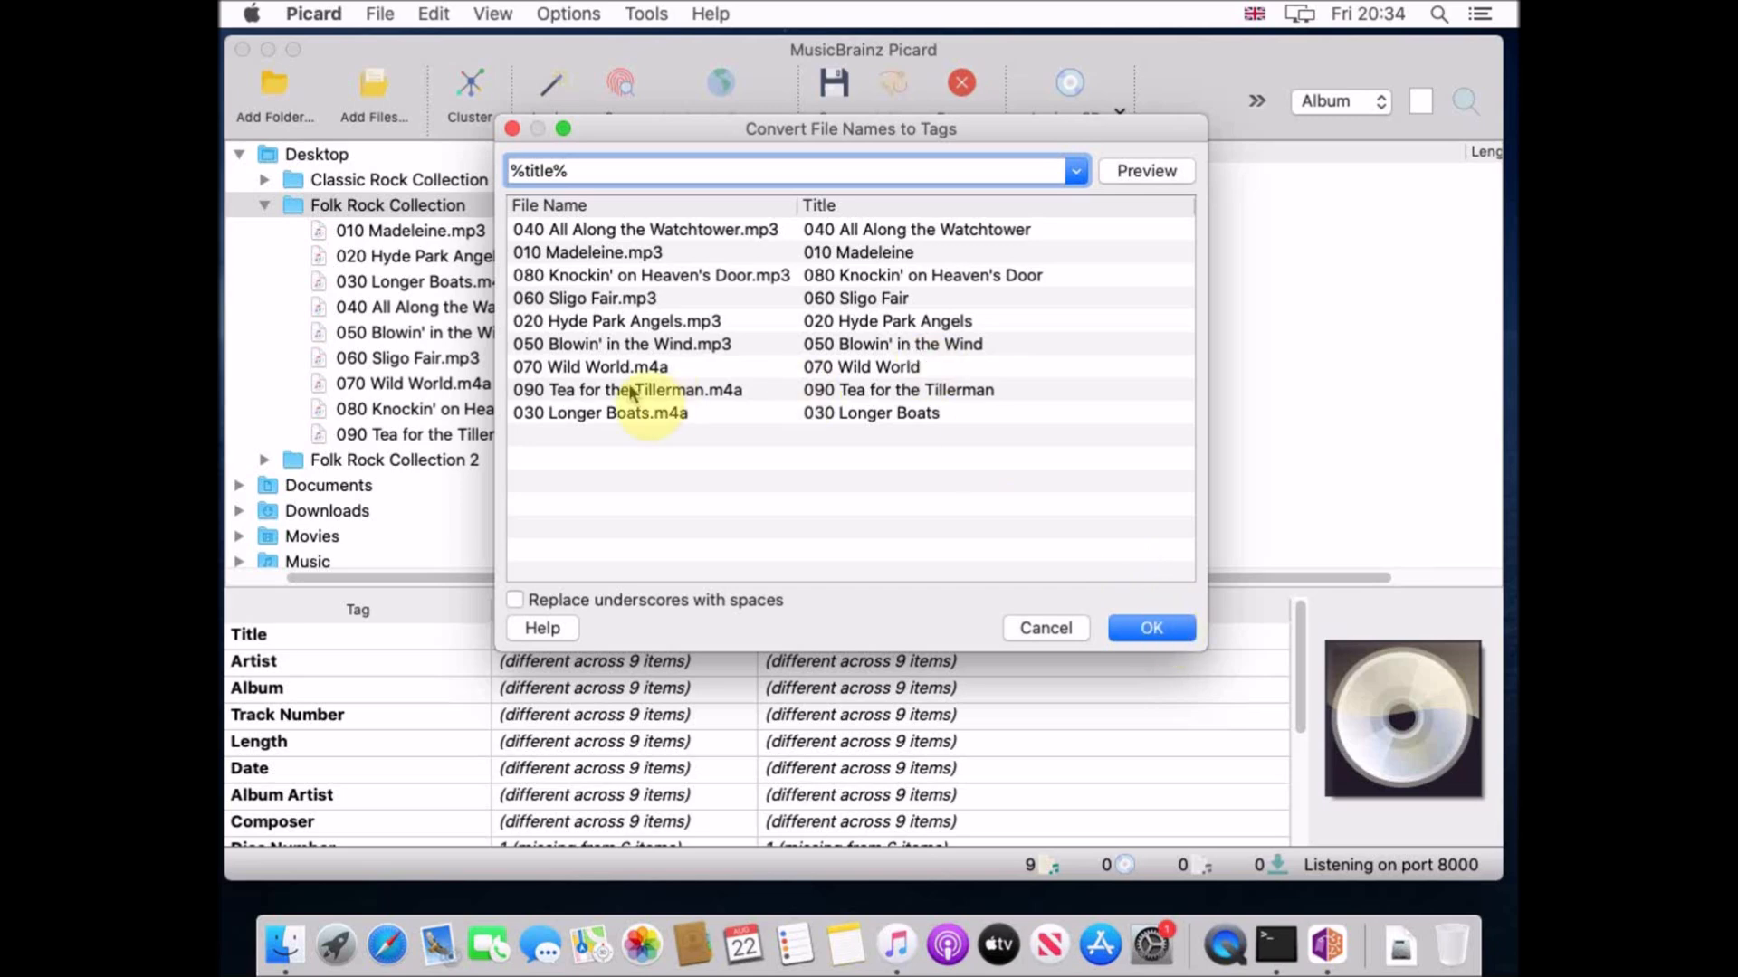
left_click(1169, 632)
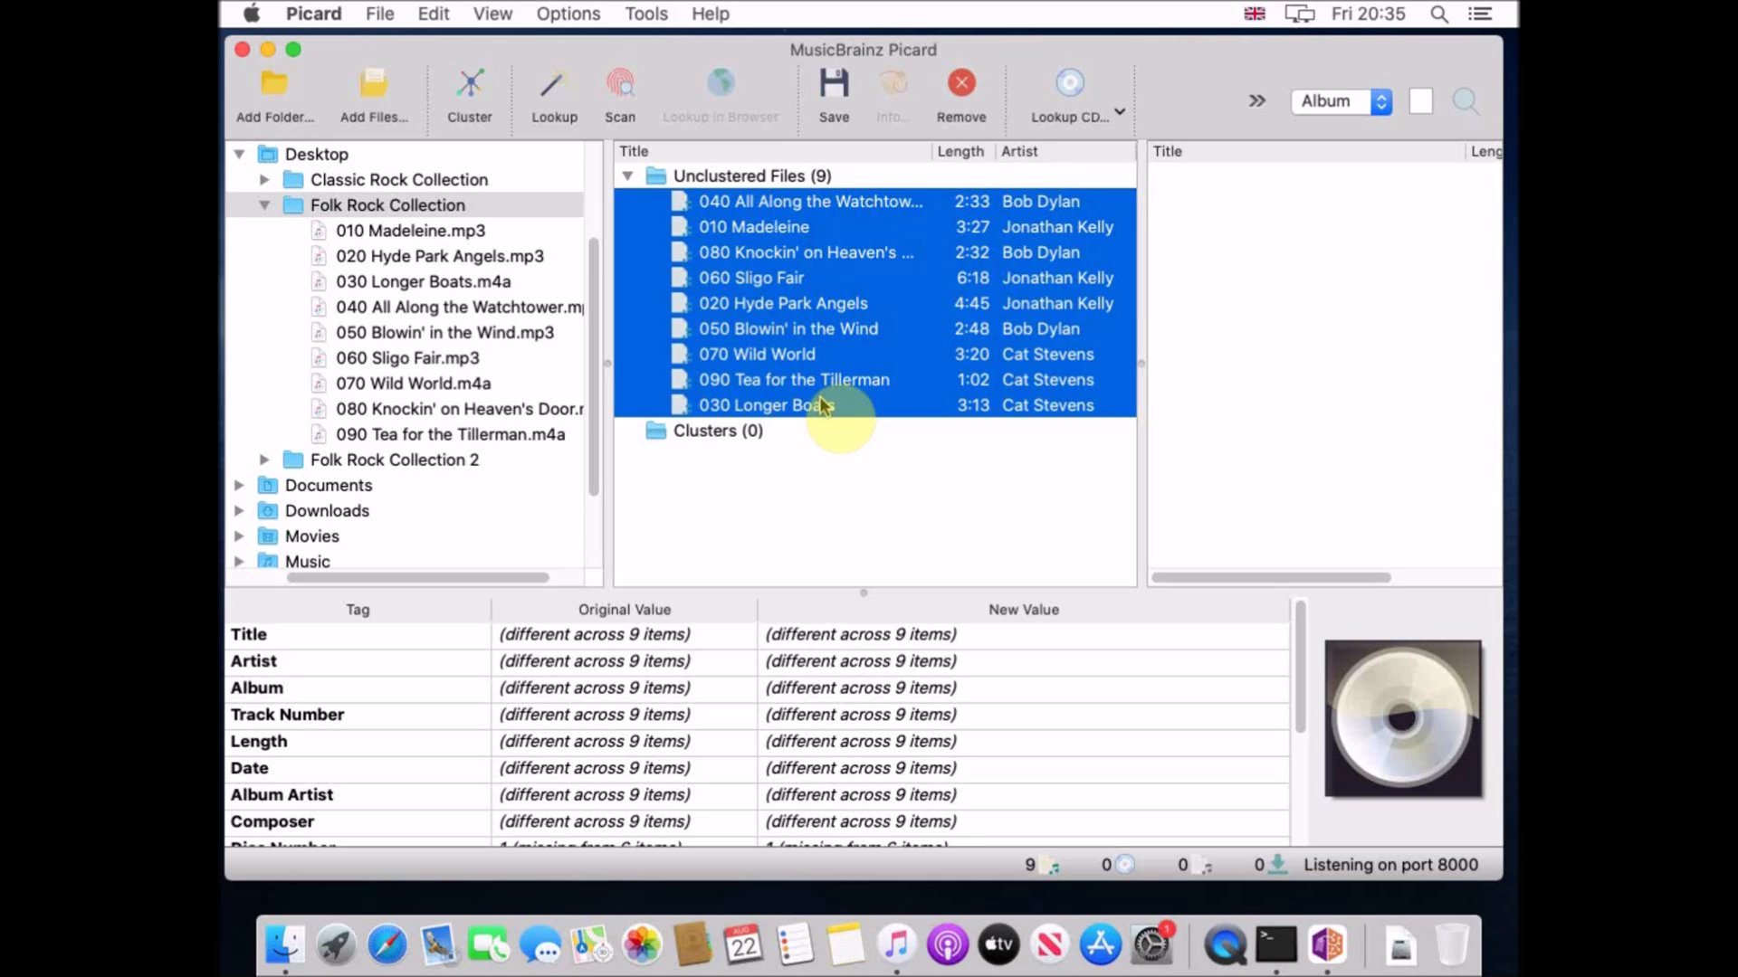
- Save the new title tags to the selected files, accepting the metadata overwrite, and close MusicBrainz Picard
left_click(834, 89)
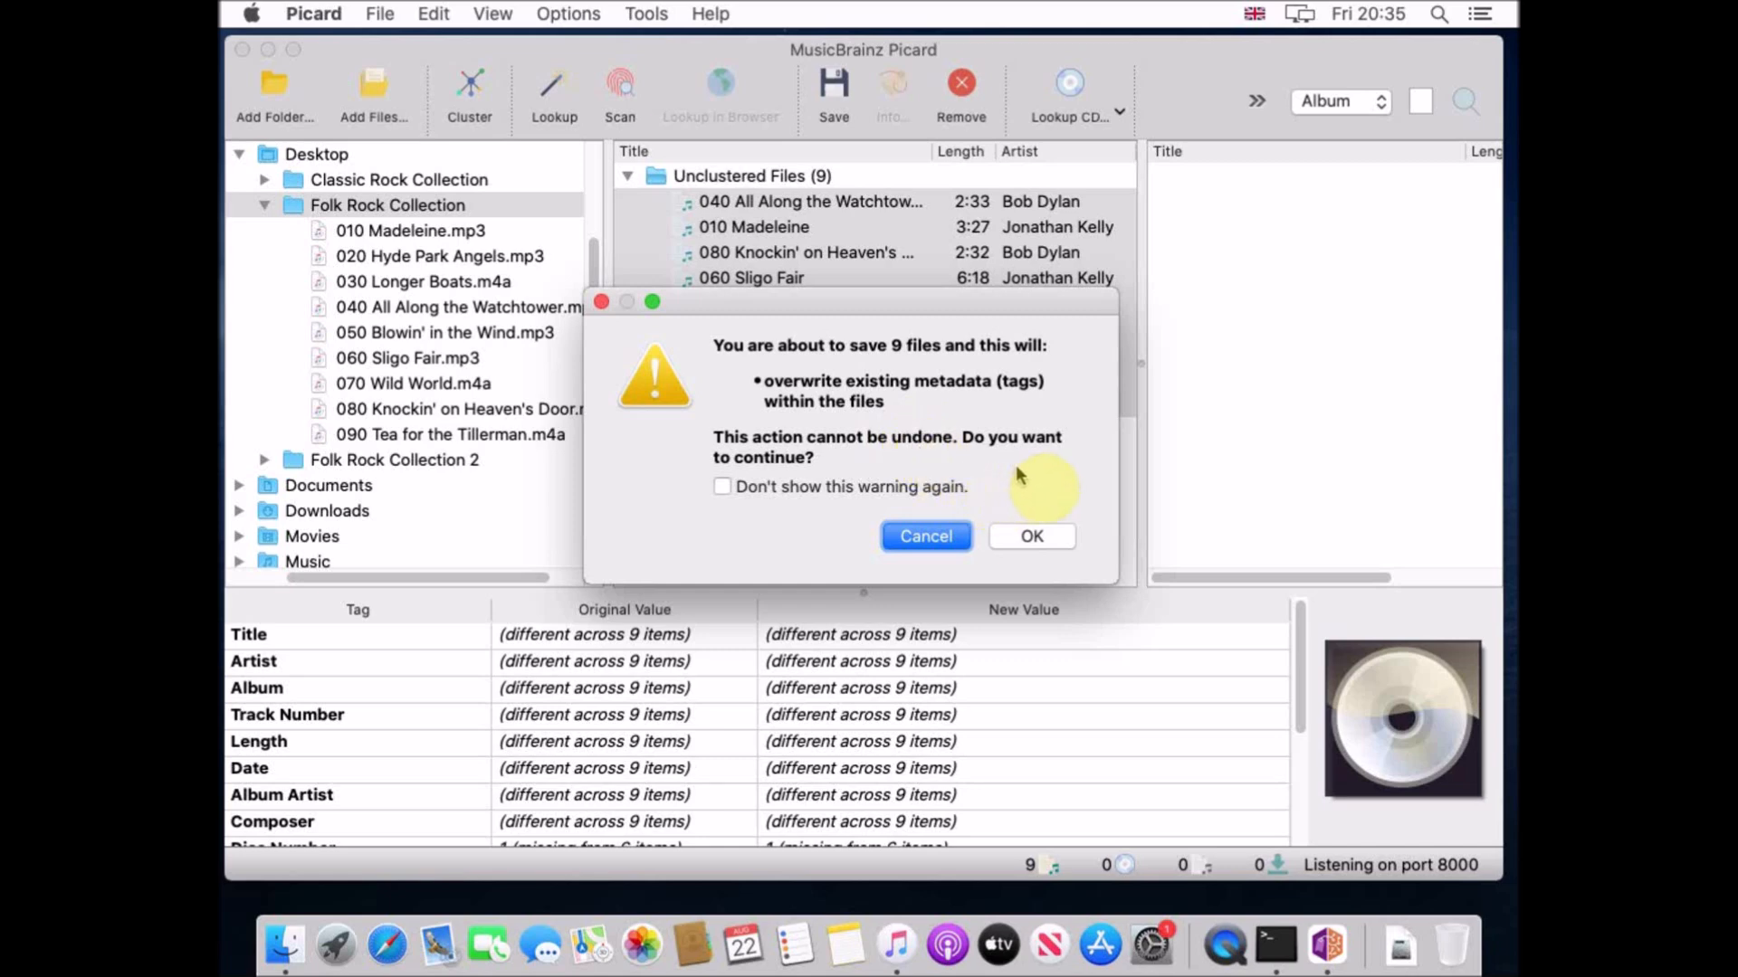
left_click(1041, 546)
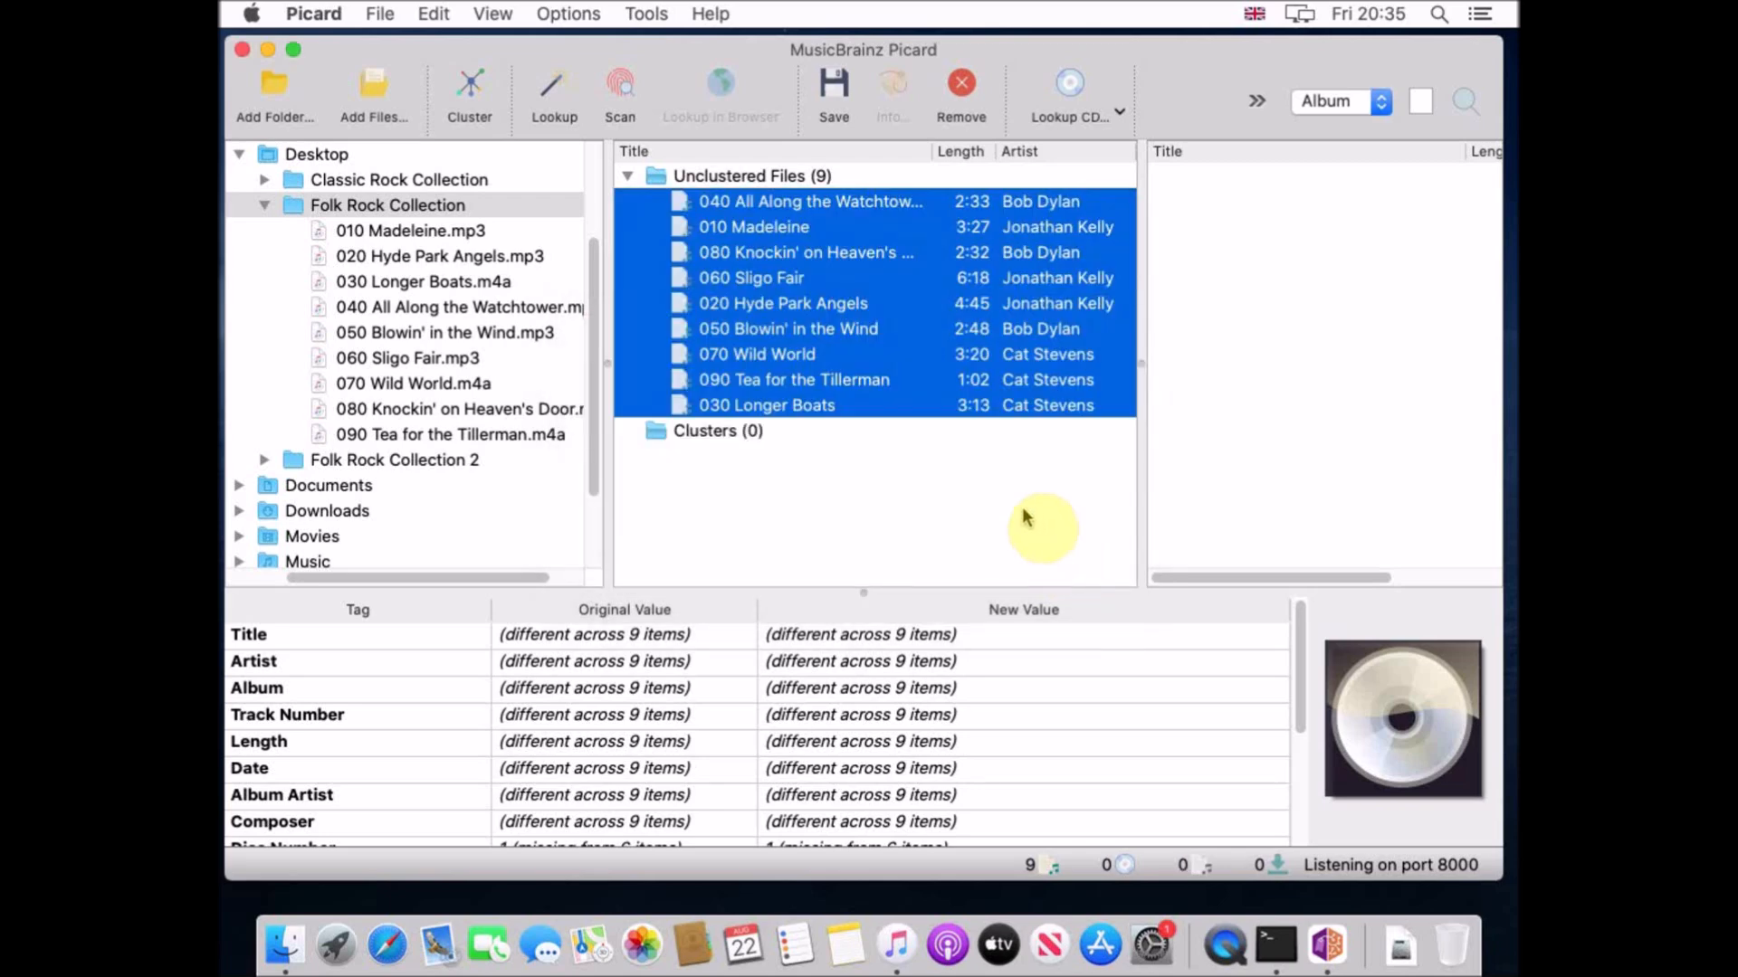
left_click(243, 52)
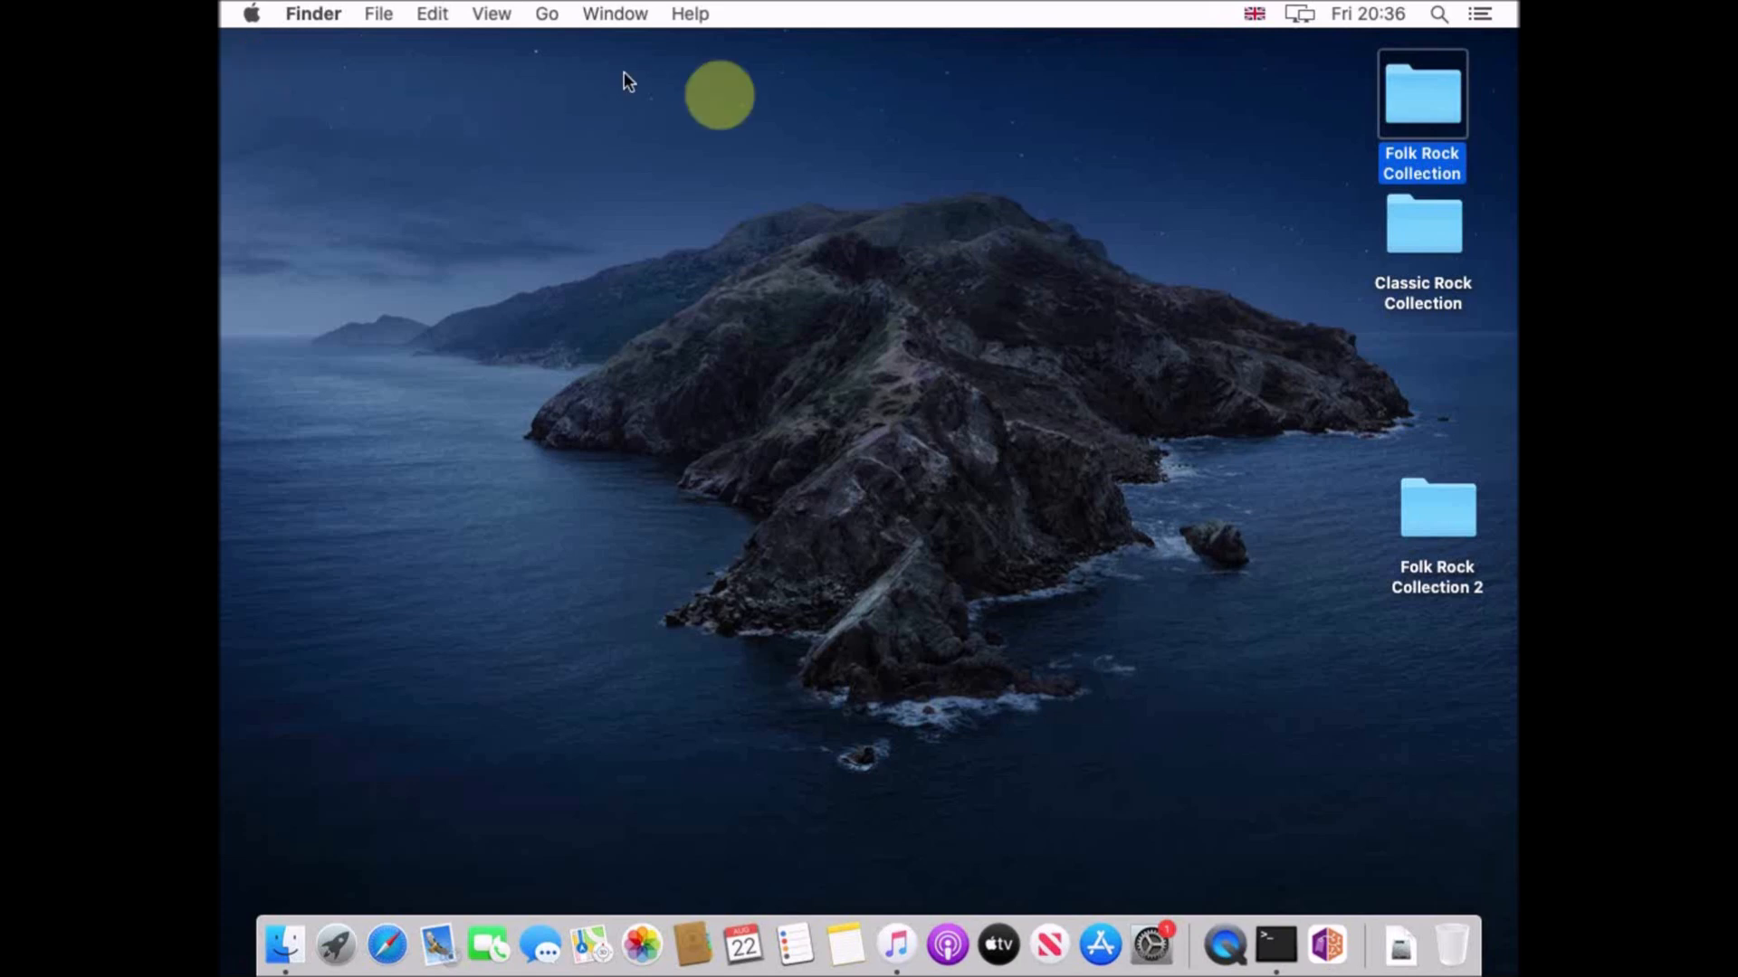
- Open the desktop's Folk Rock Collection folder and check the title tag in the file information of 050 Blowin' in the Wind.mp3
double_click(1431, 123)
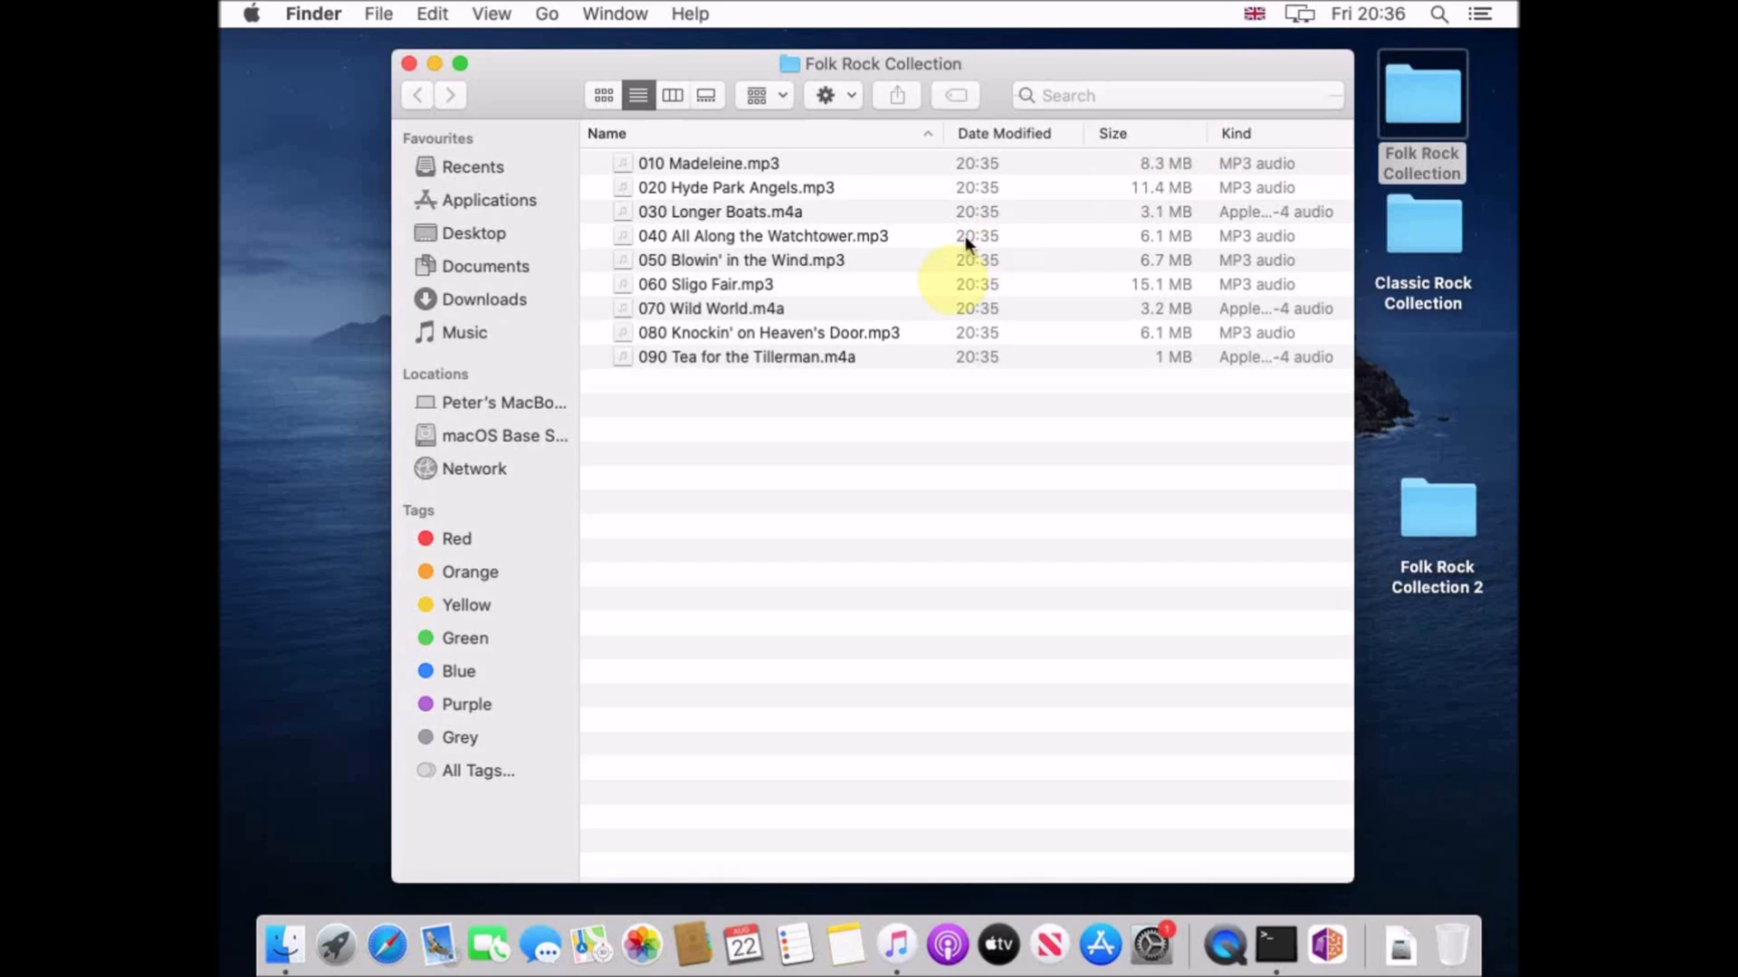
left_click(749, 262)
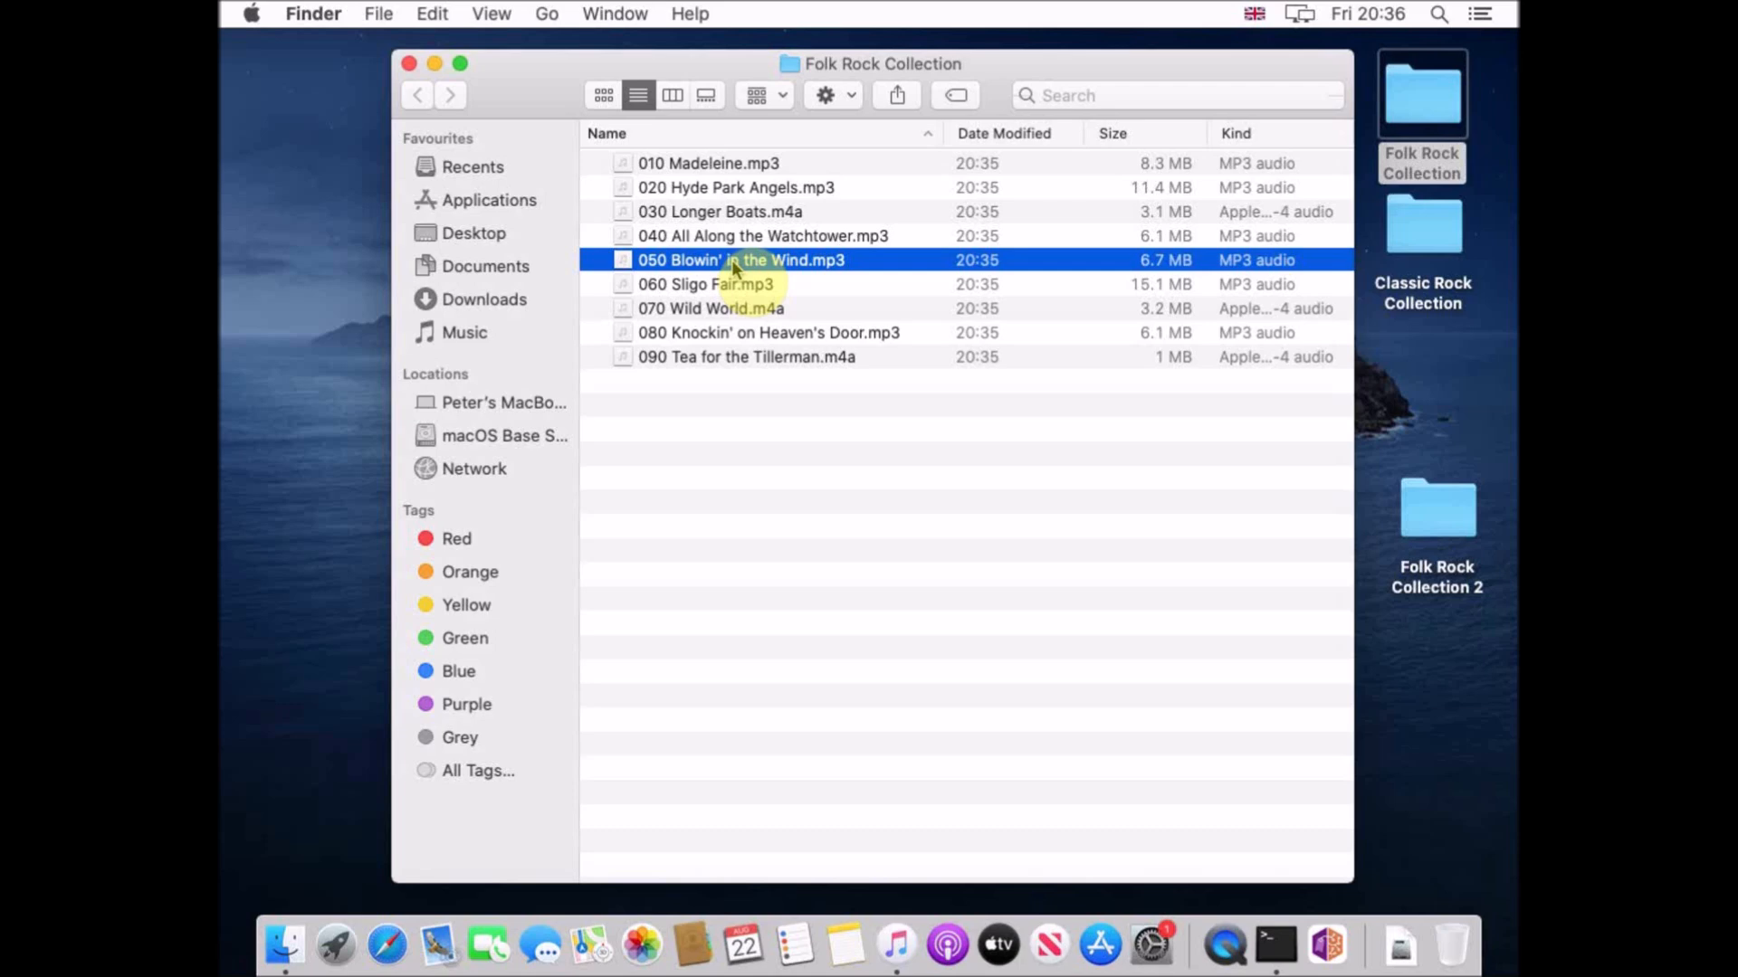
right_click(732, 259)
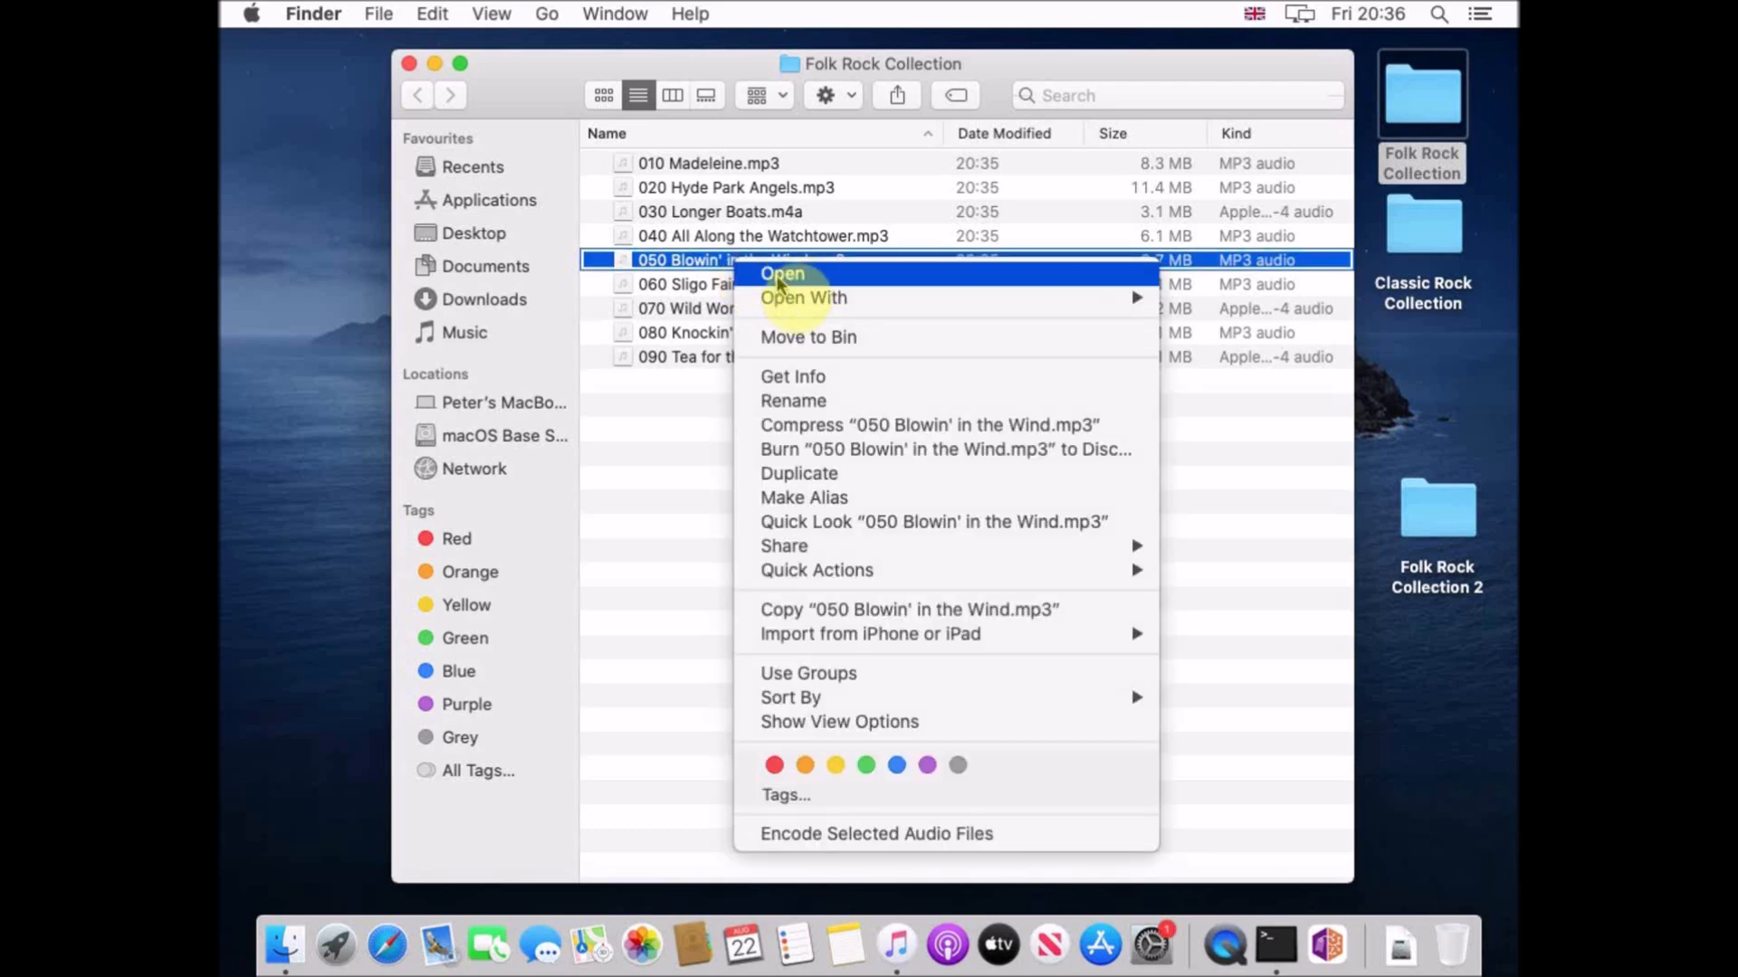
left_click(809, 378)
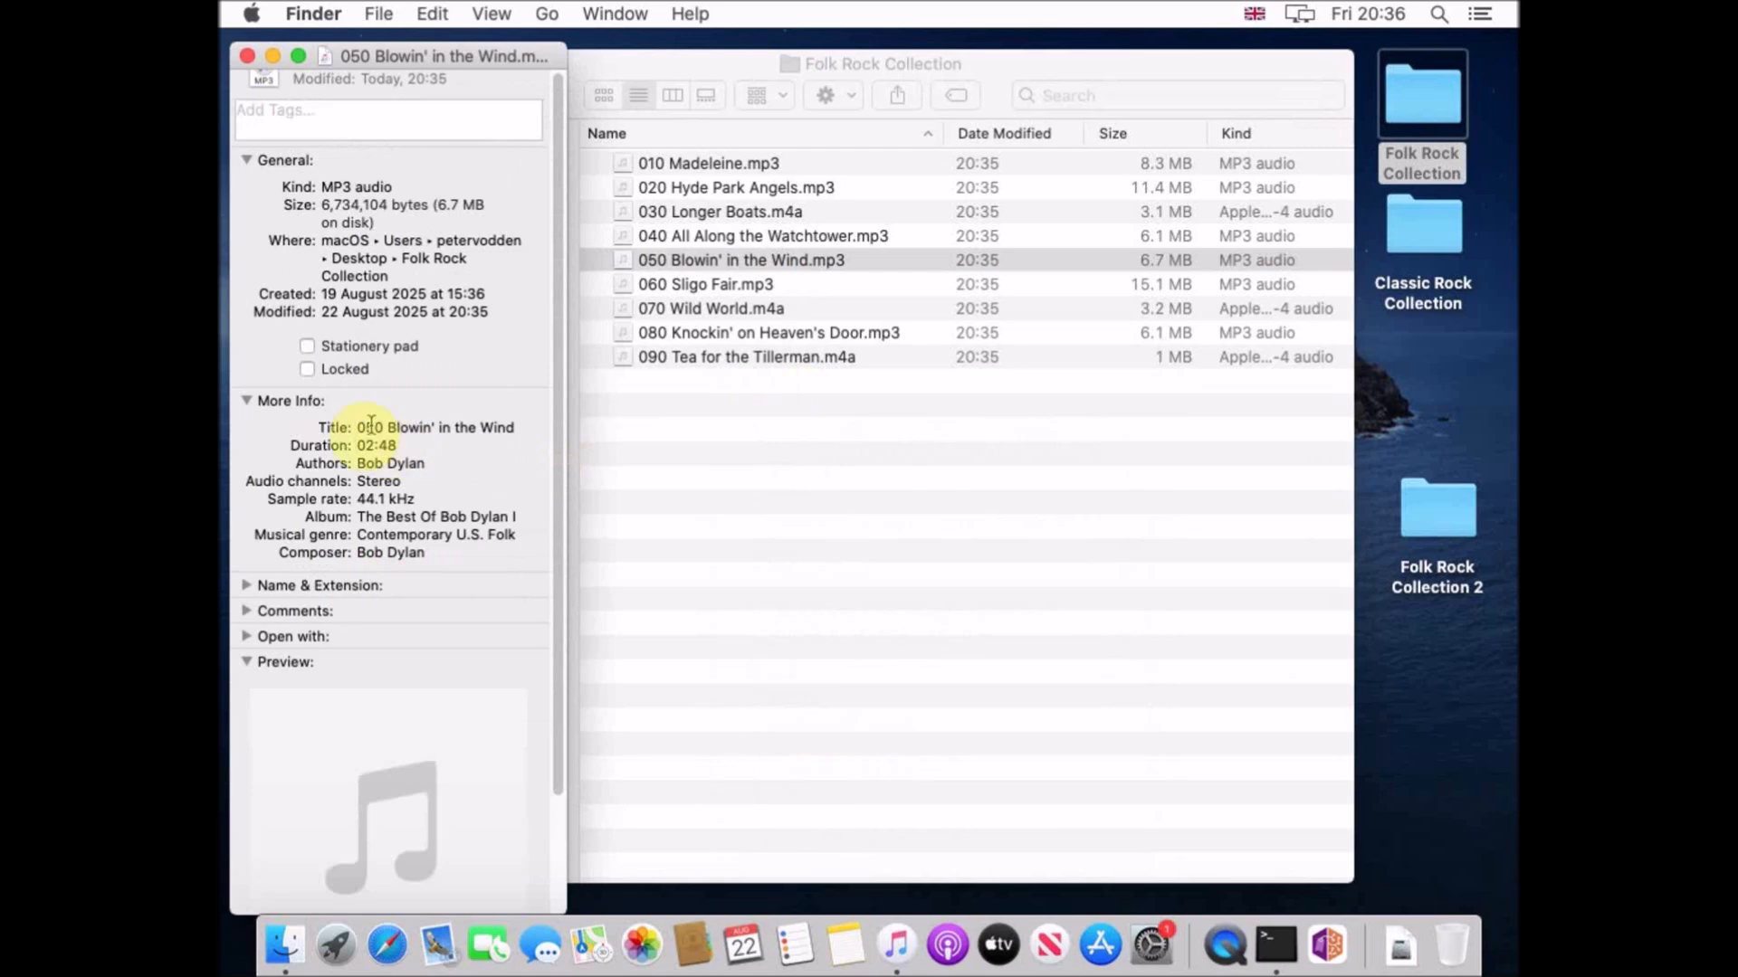
left_click(249, 401)
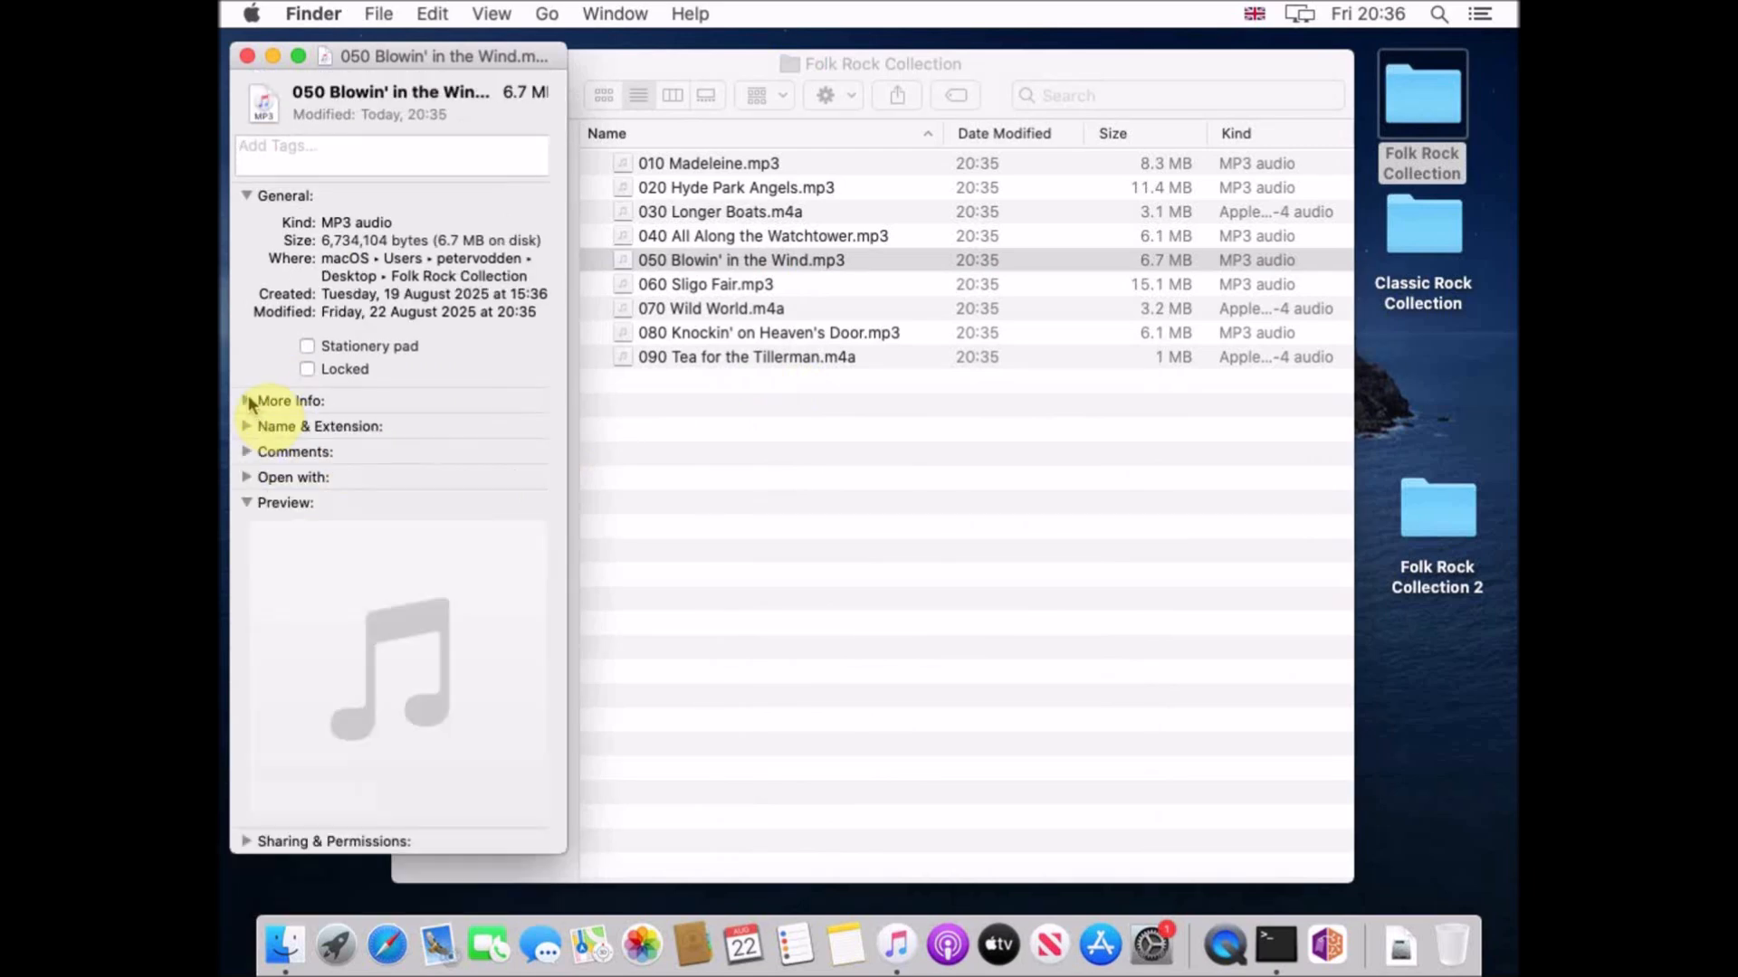
left_click(244, 401)
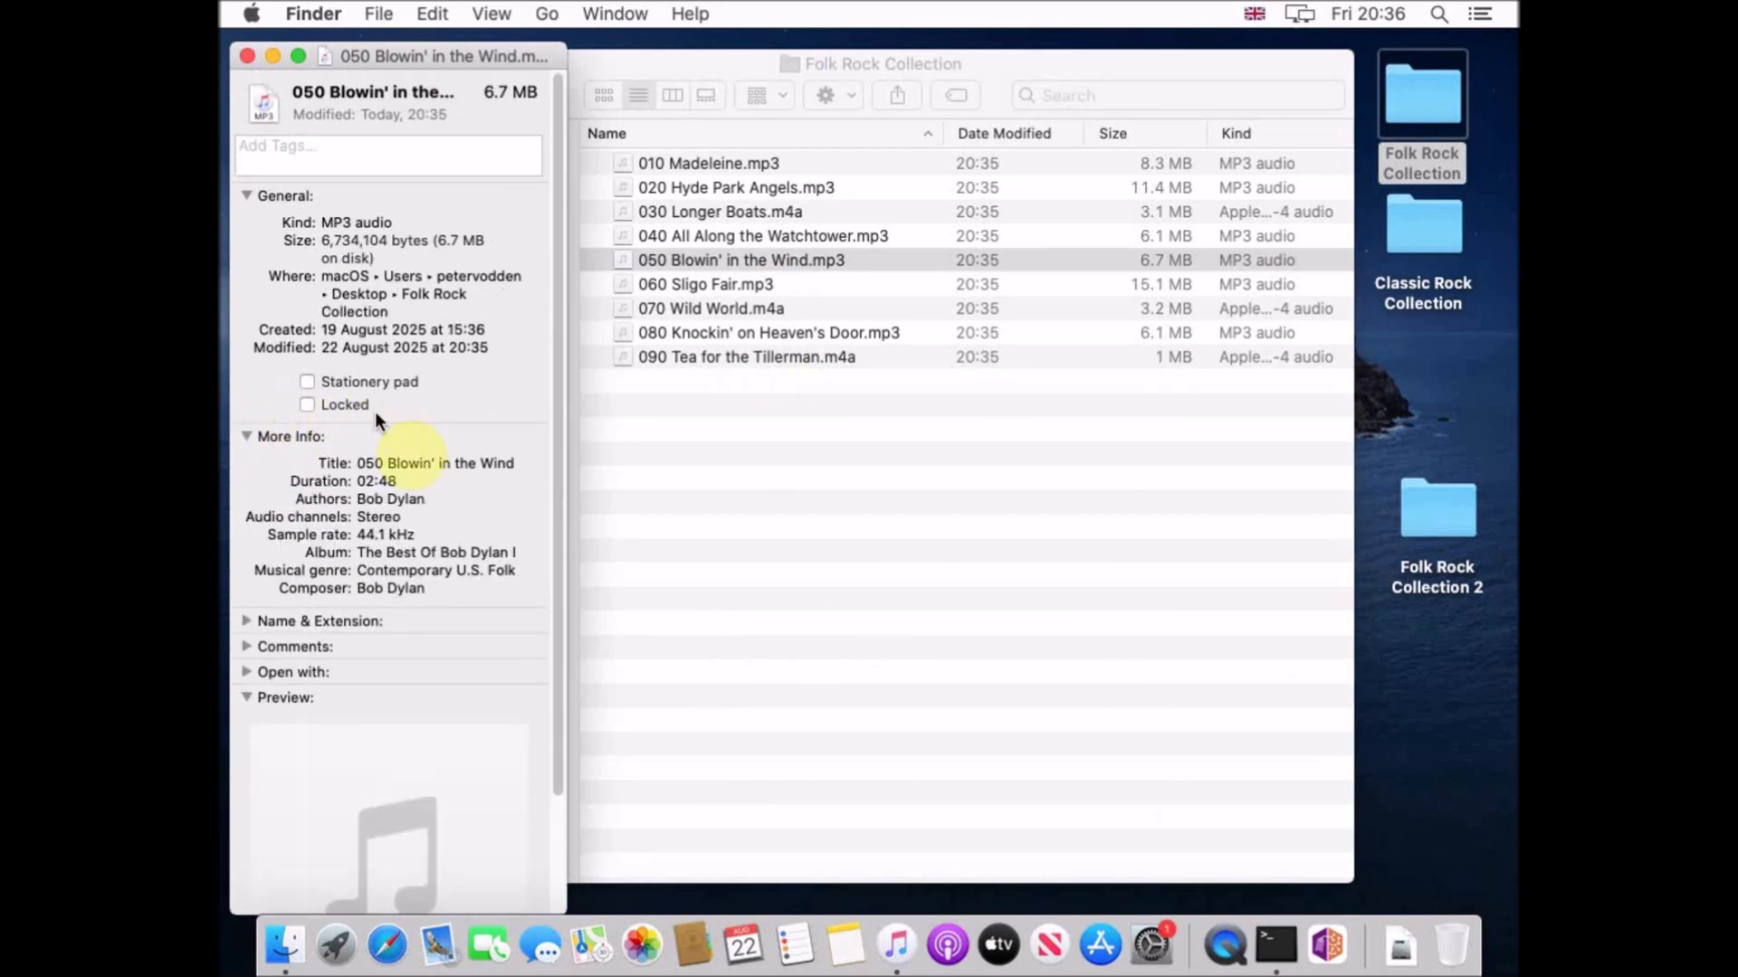
left_click_drag(358, 462, 518, 466)
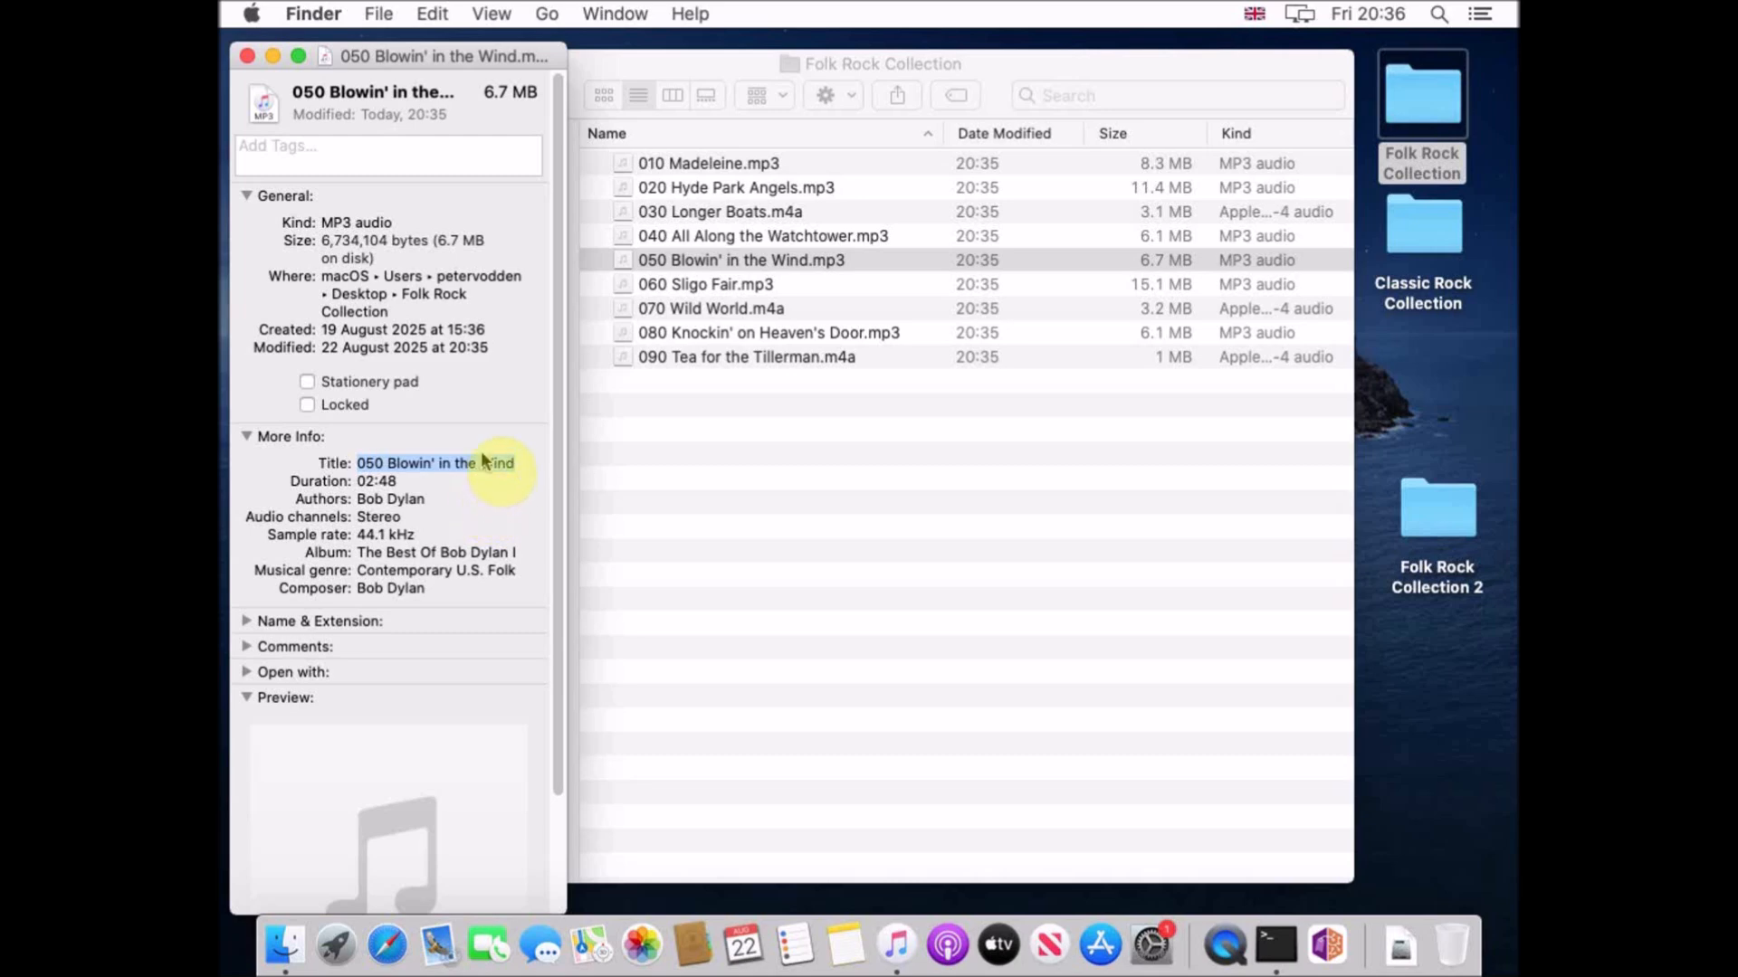
left_click(247, 56)
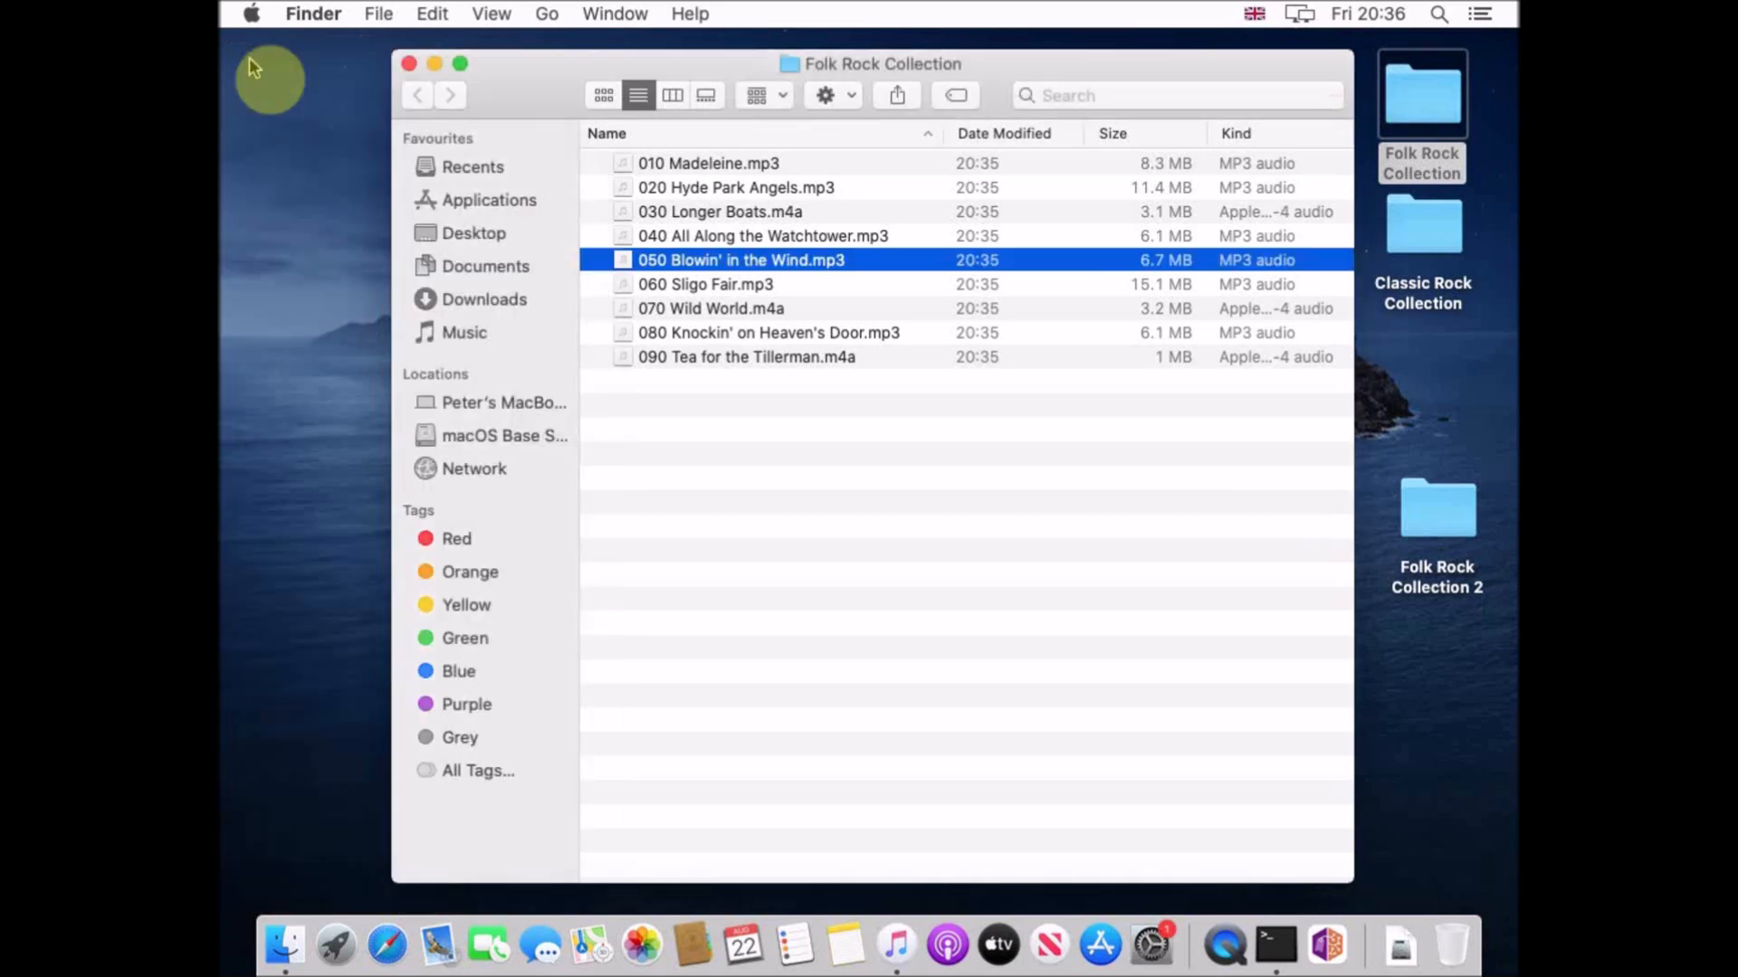
- Close the Folk Rock Collection window and the VMware Workstation window of the macOS virtual machine
left_click(408, 65)
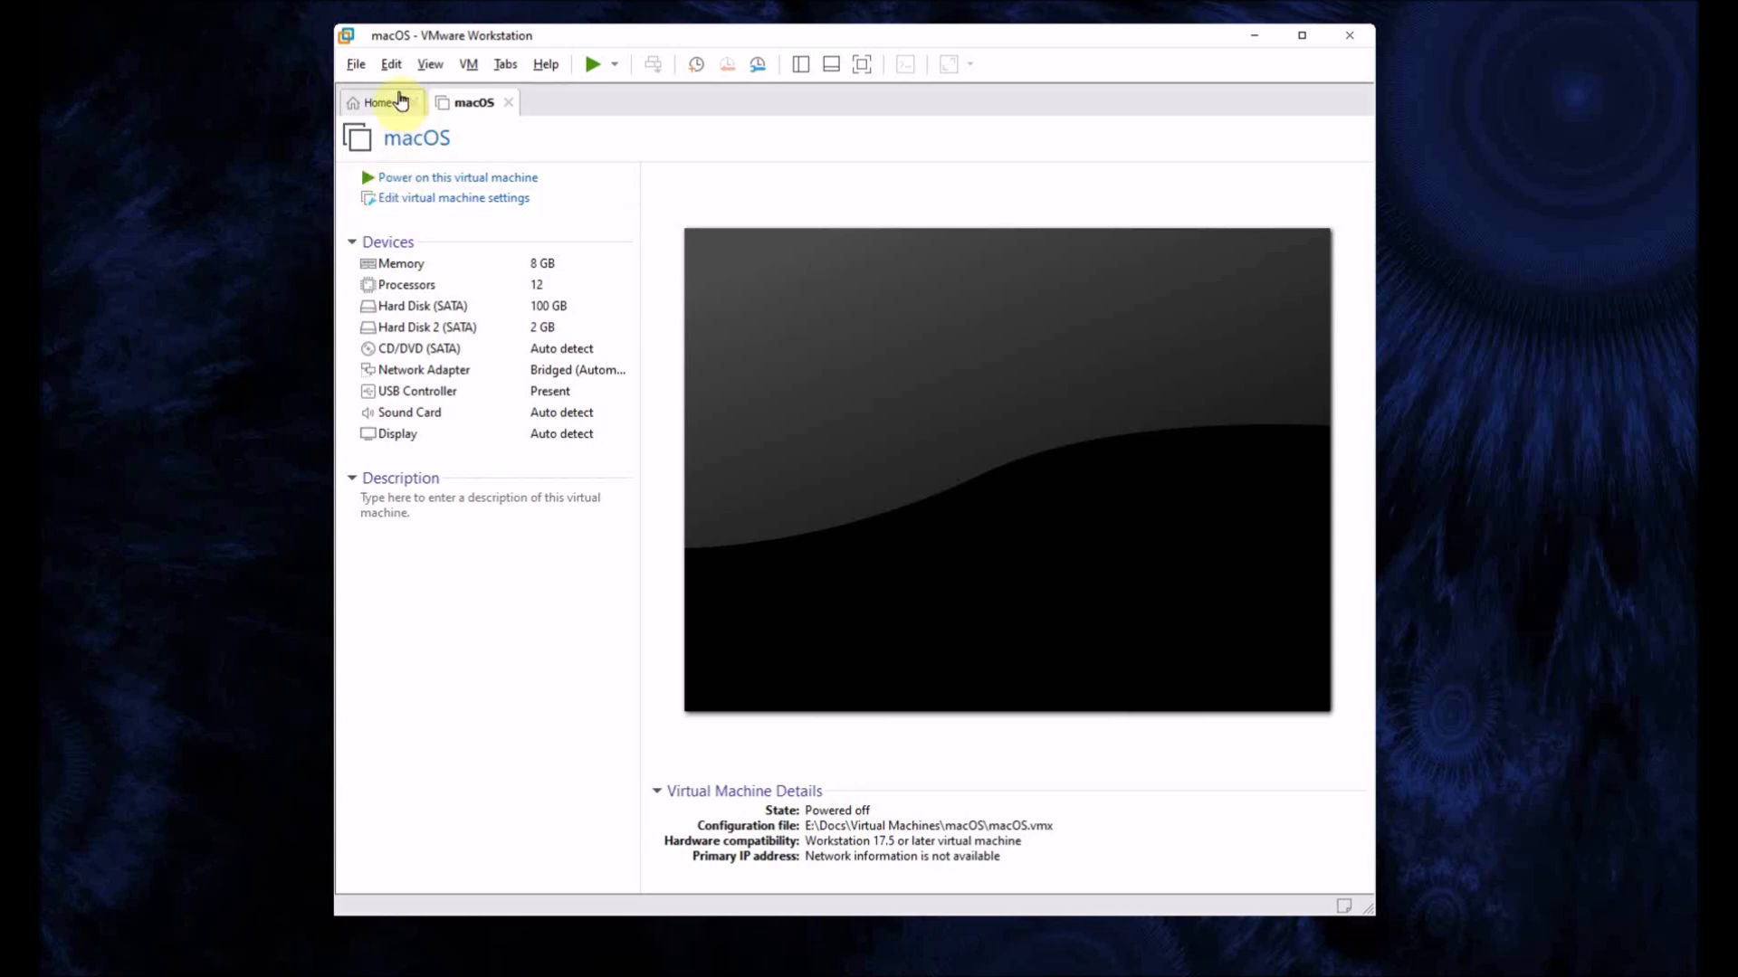
left_click(1351, 38)
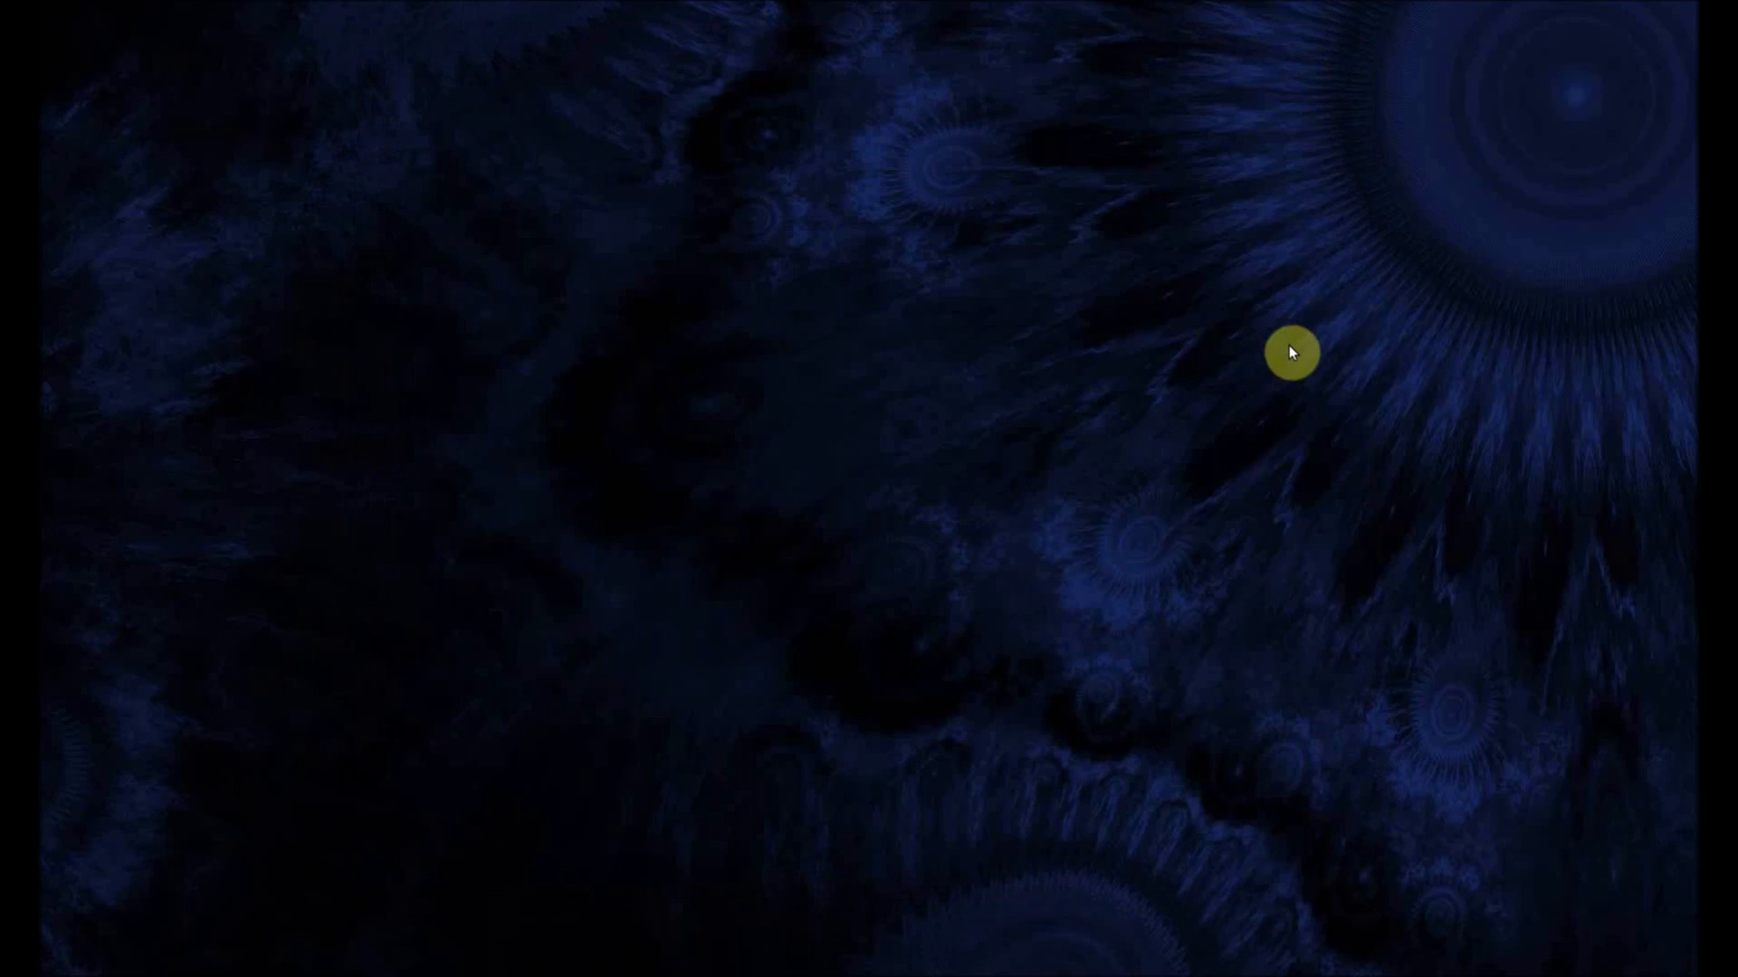
- Place the Lucky Town folder on the Windows desktop and open it to list its tracks
left_click_drag(1111, 733, 277, 203)
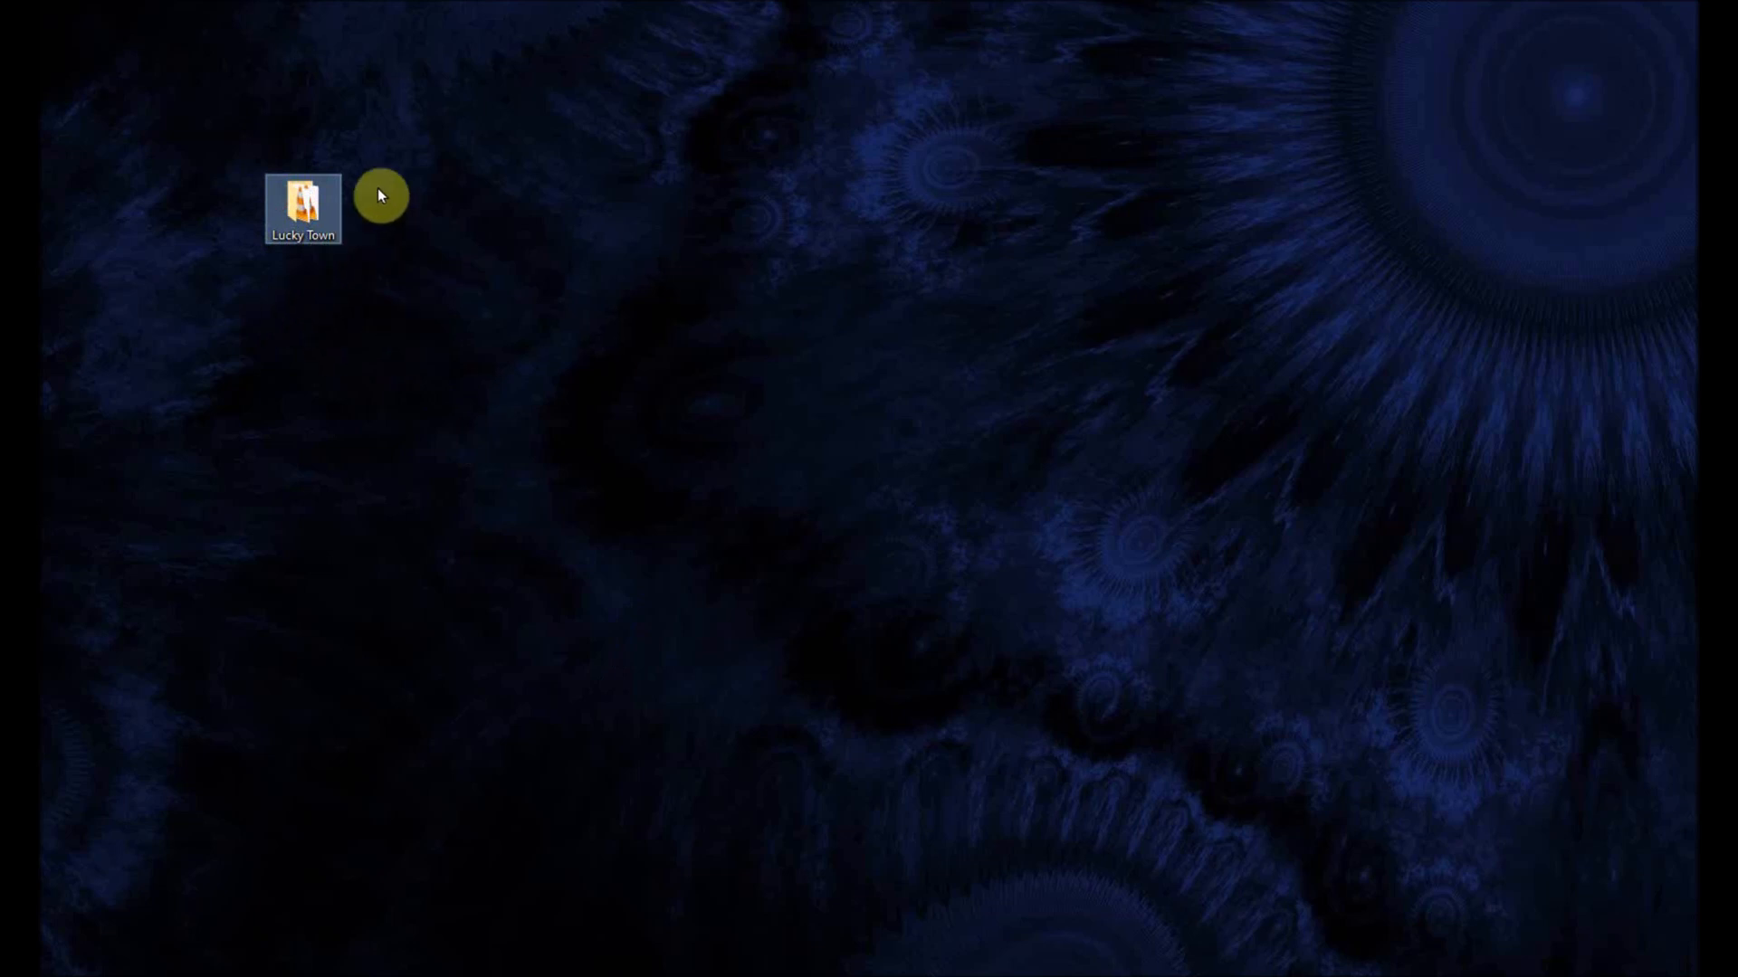
mouse_move(302, 212)
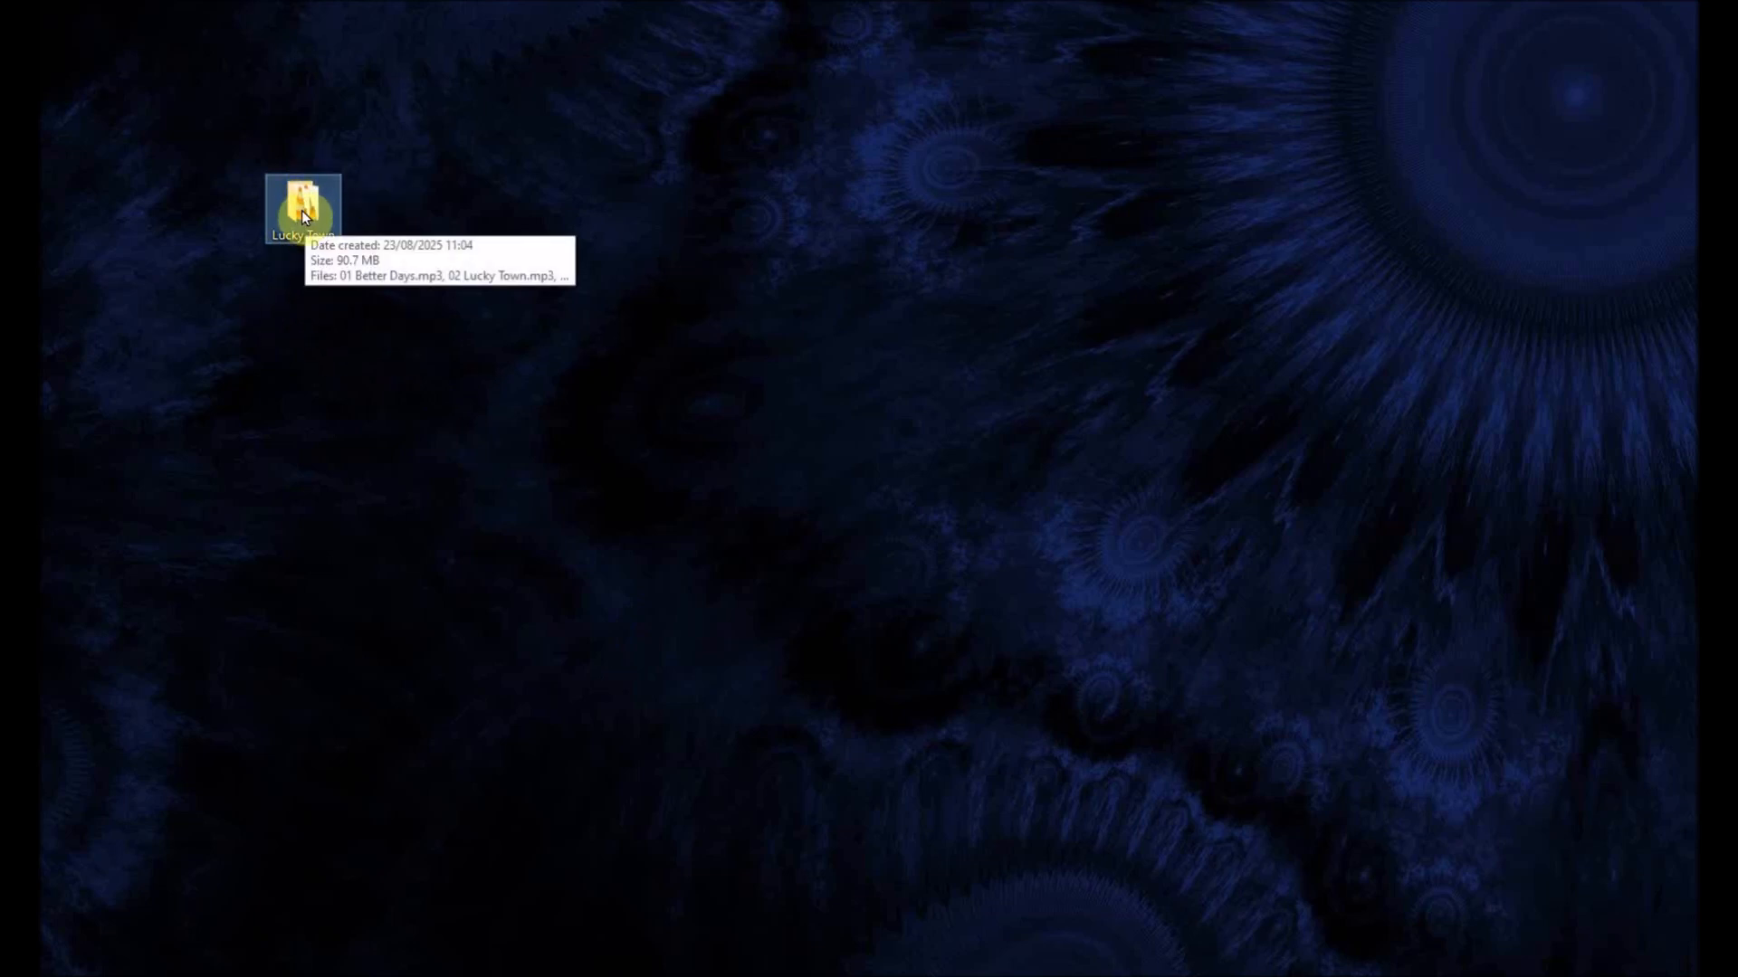
double_click(302, 212)
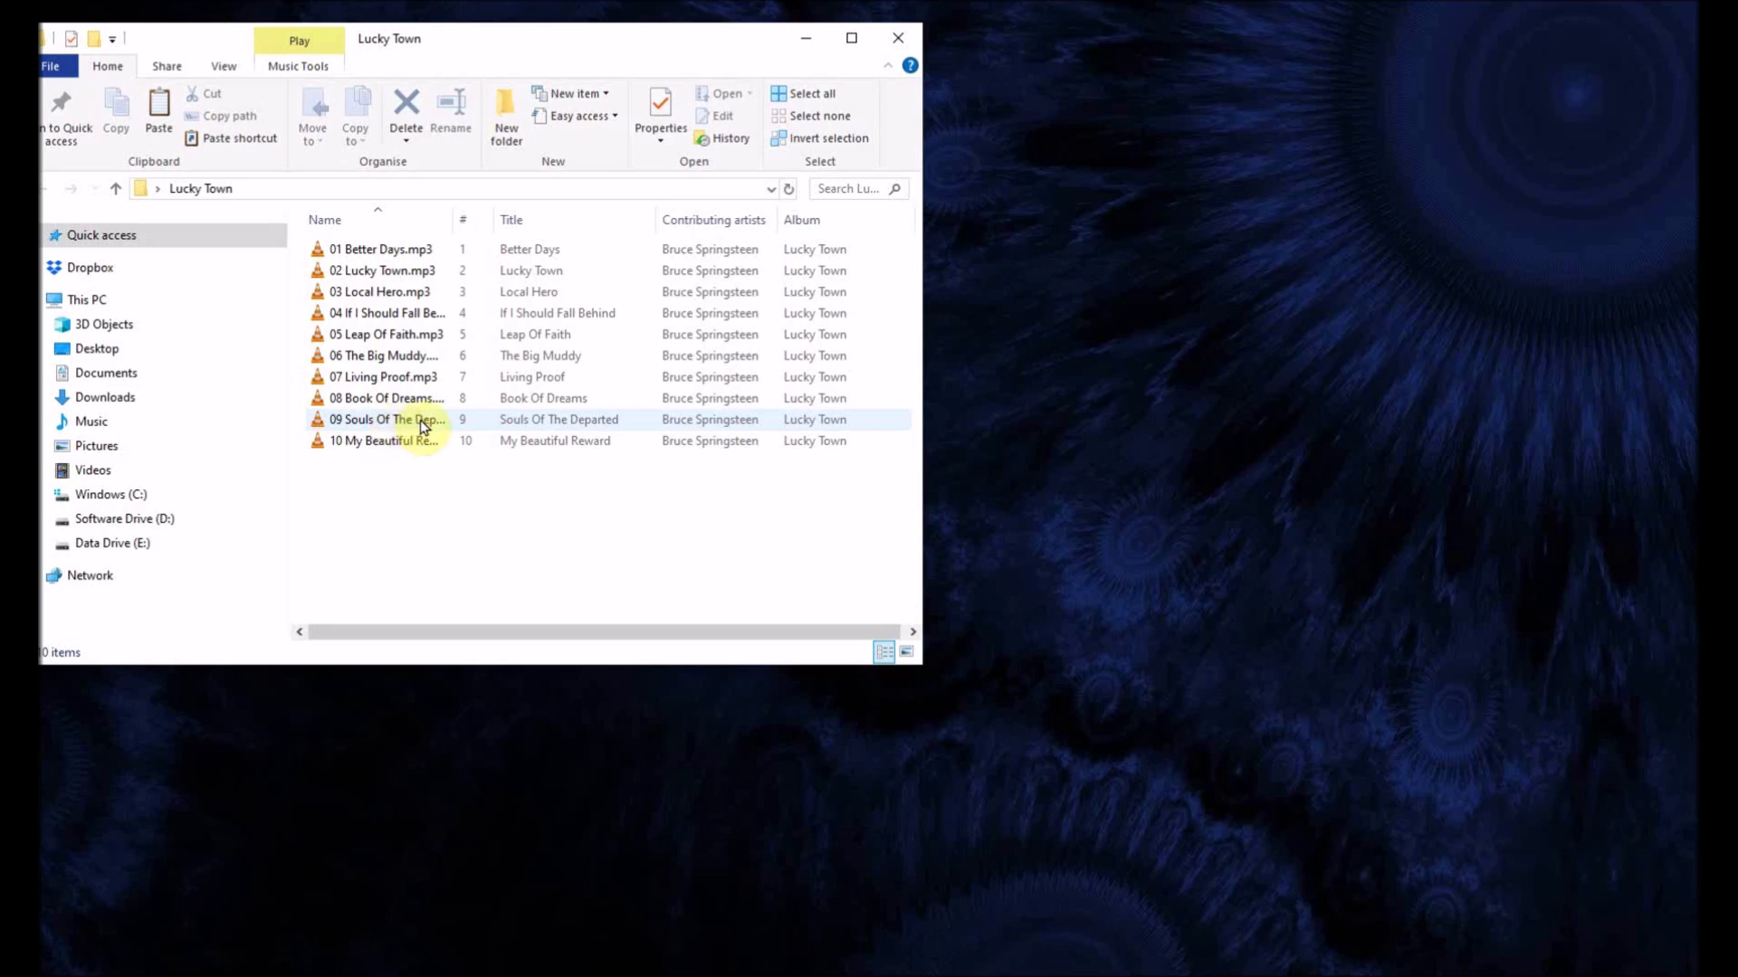
left_click_drag(520, 43, 628, 45)
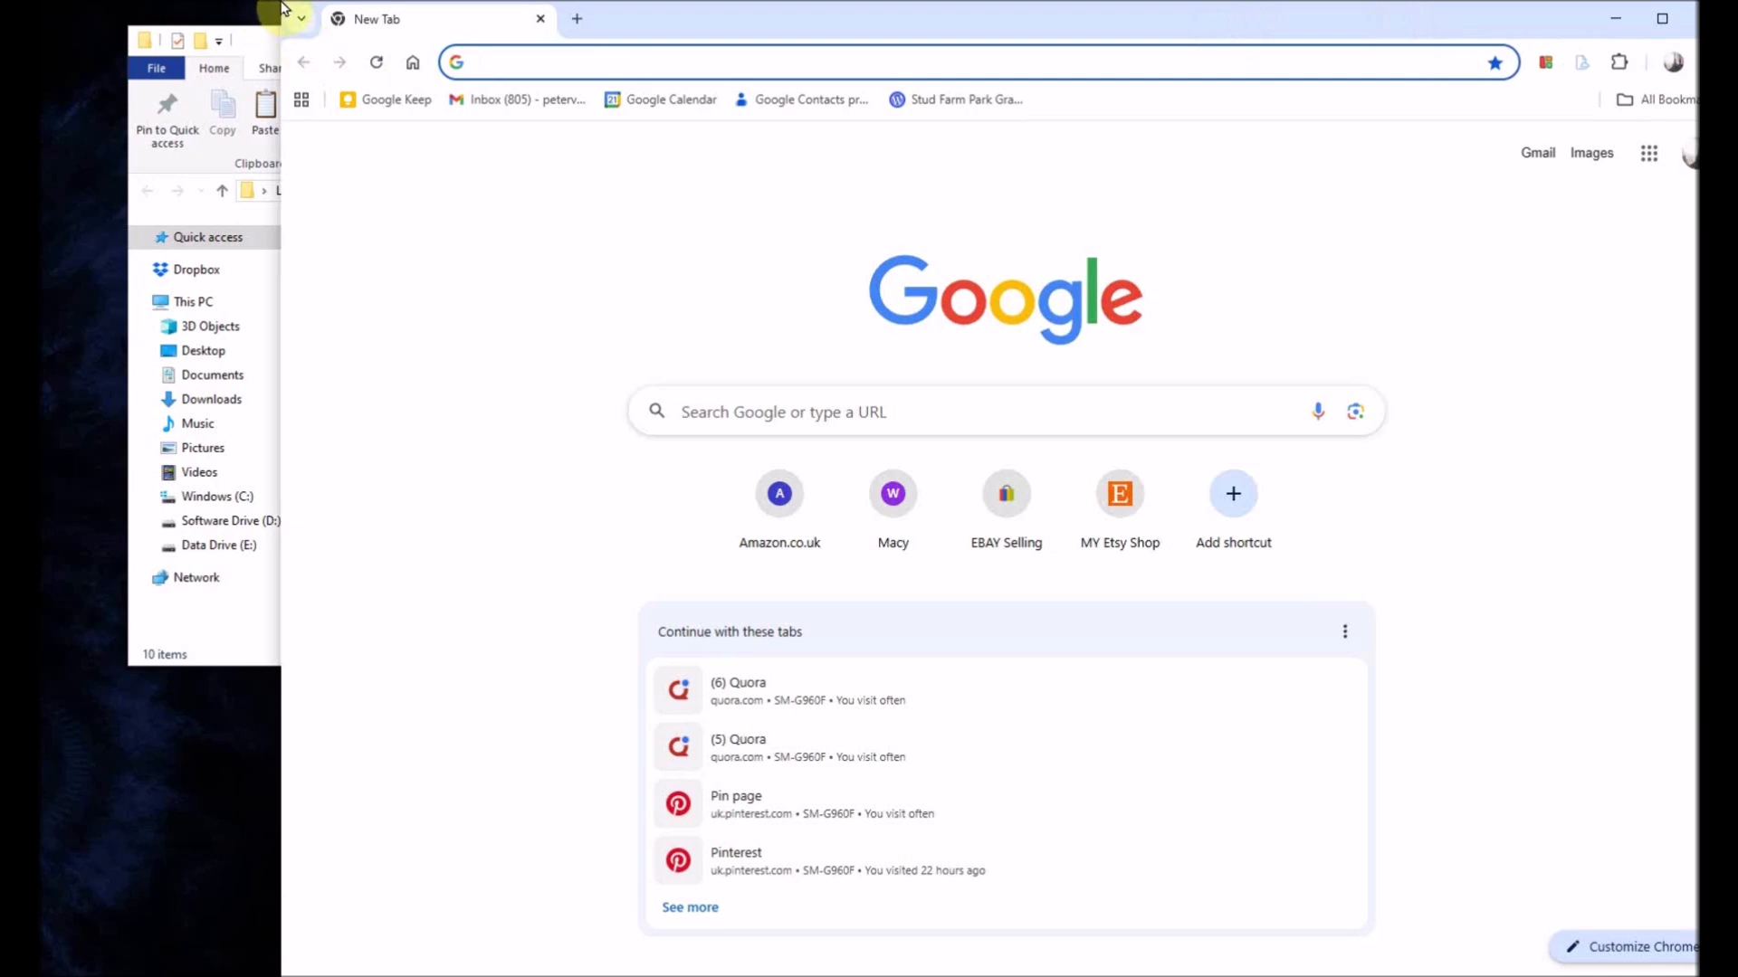
- Switch to Chrome, reposition its window in front of the Lucky Town folder and search Google for musicbrainz picard
left_click_drag(290, 7, 419, 175)
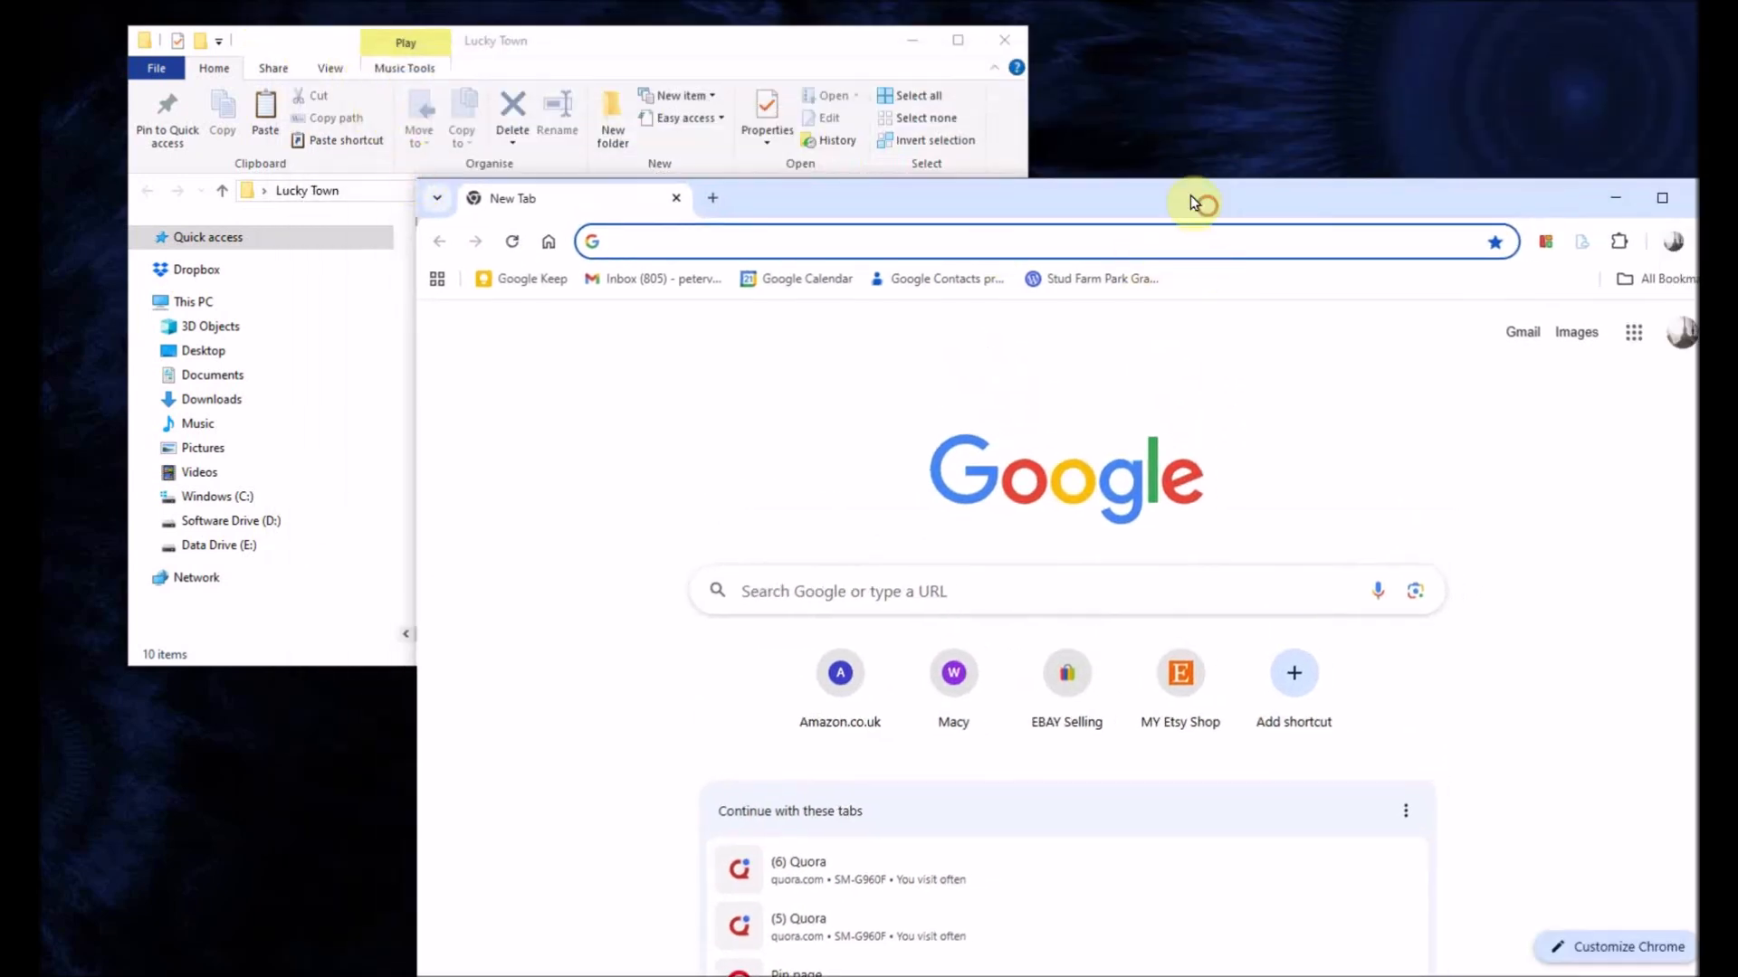
left_click_drag(1195, 202, 1098, 127)
left_click(849, 496)
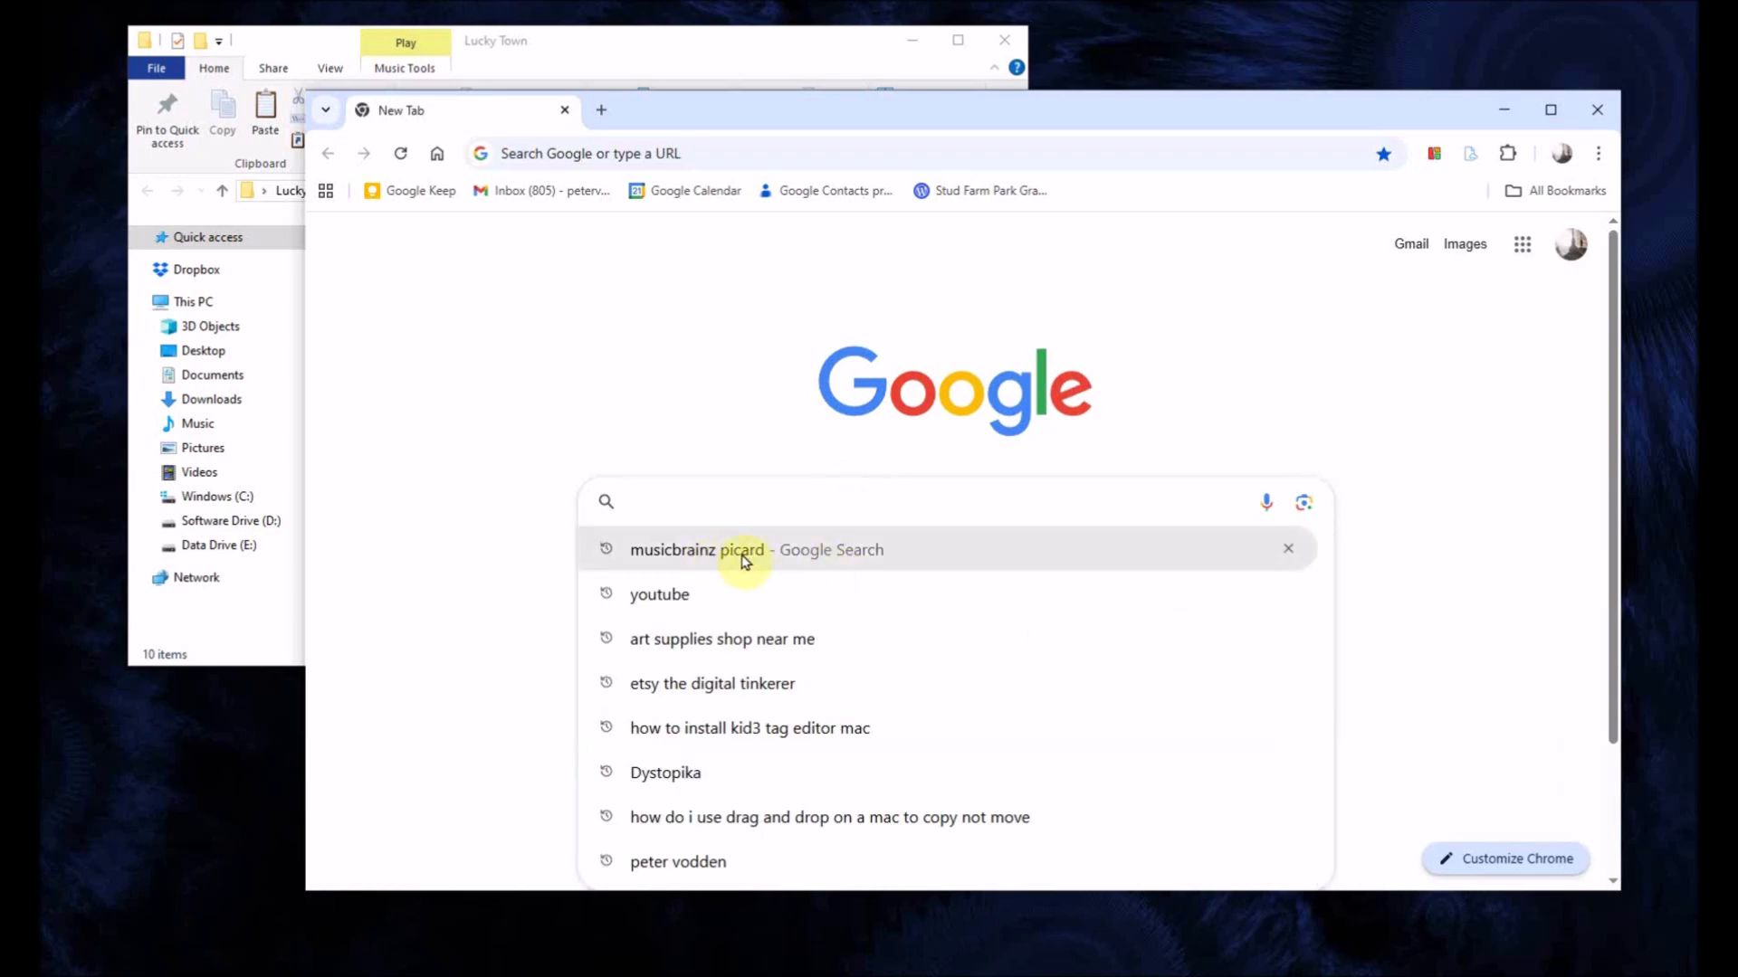
left_click(731, 558)
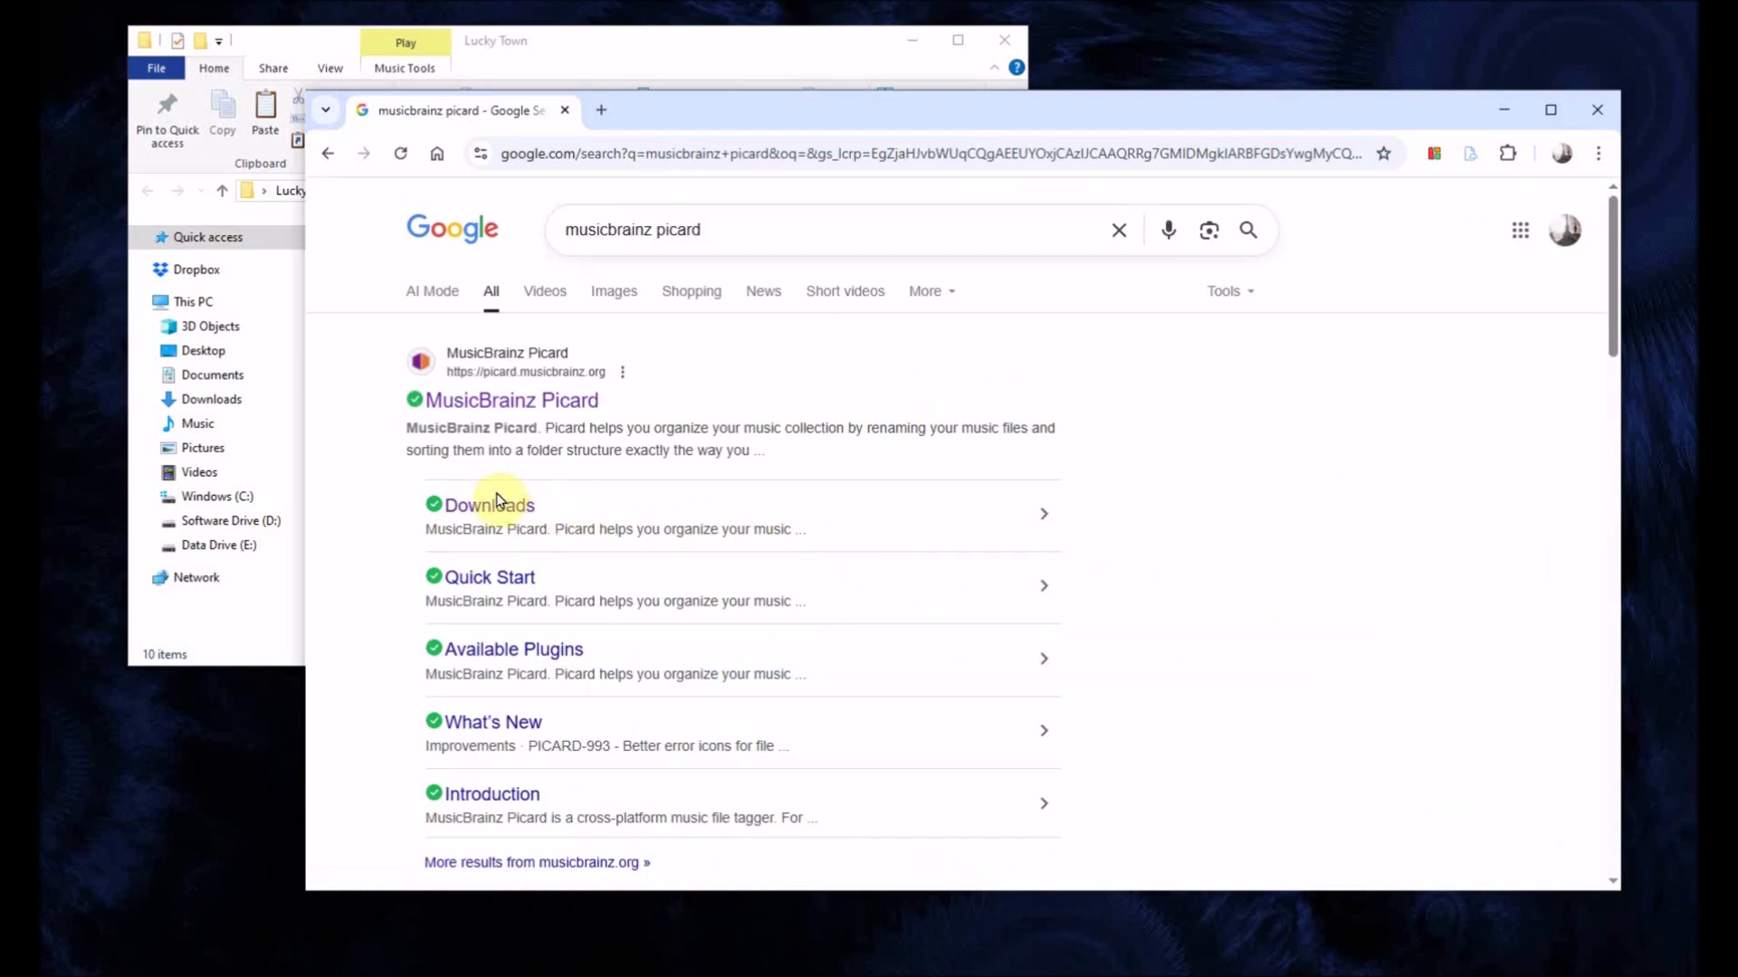
- Download the 64-bit portable version of Picard 2.13.3 for Windows from the MusicBrainz Picard downloads page
left_click(493, 507)
scroll(776, 516, "down", 1)
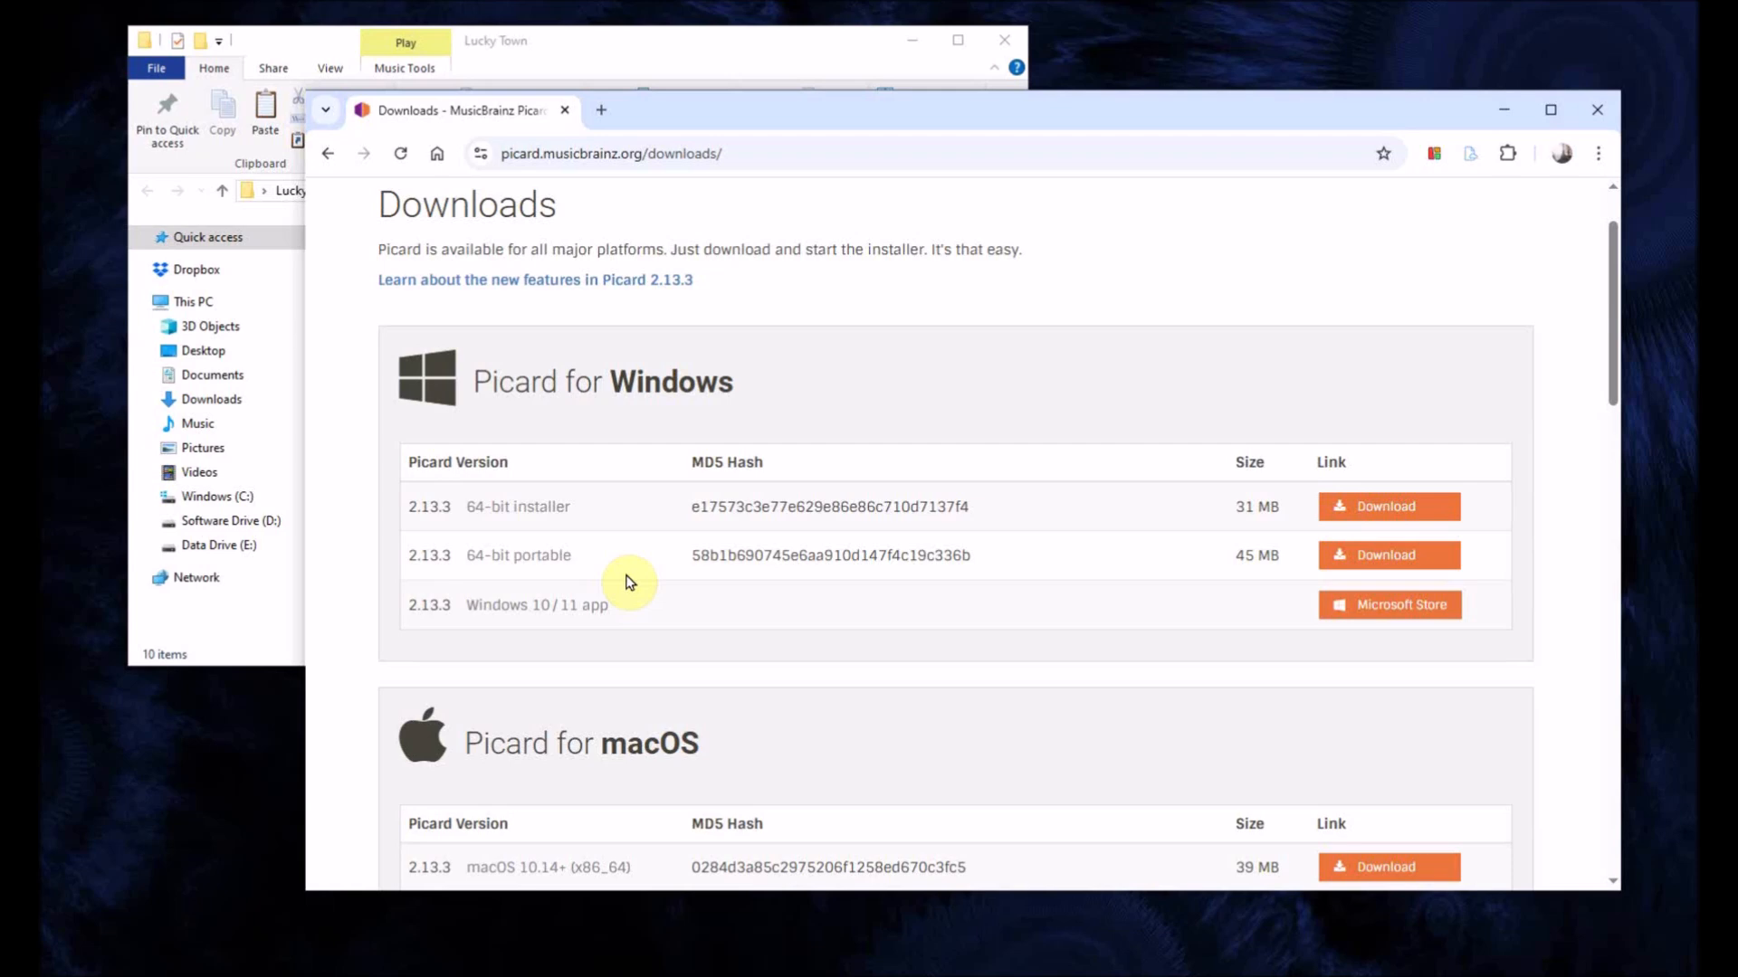
left_click(1387, 555)
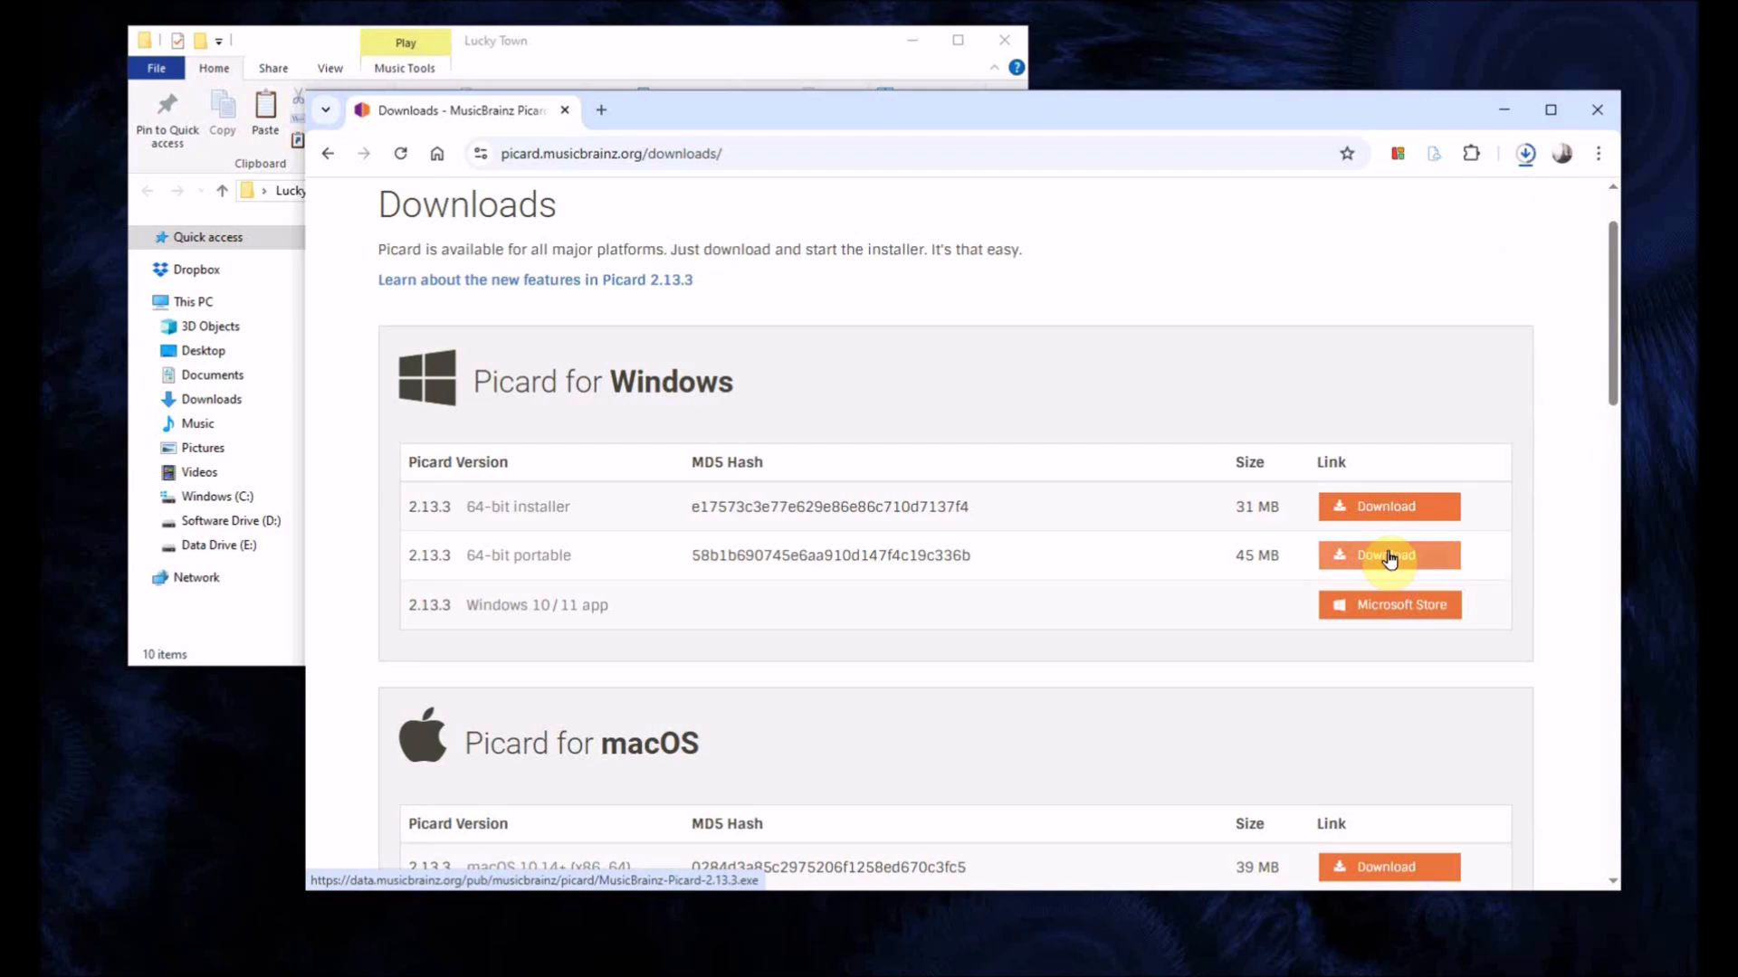
- Show the downloaded Picard file in its Downloads folder and move the folder window over the browser
left_click(1526, 162)
mouse_move(1366, 218)
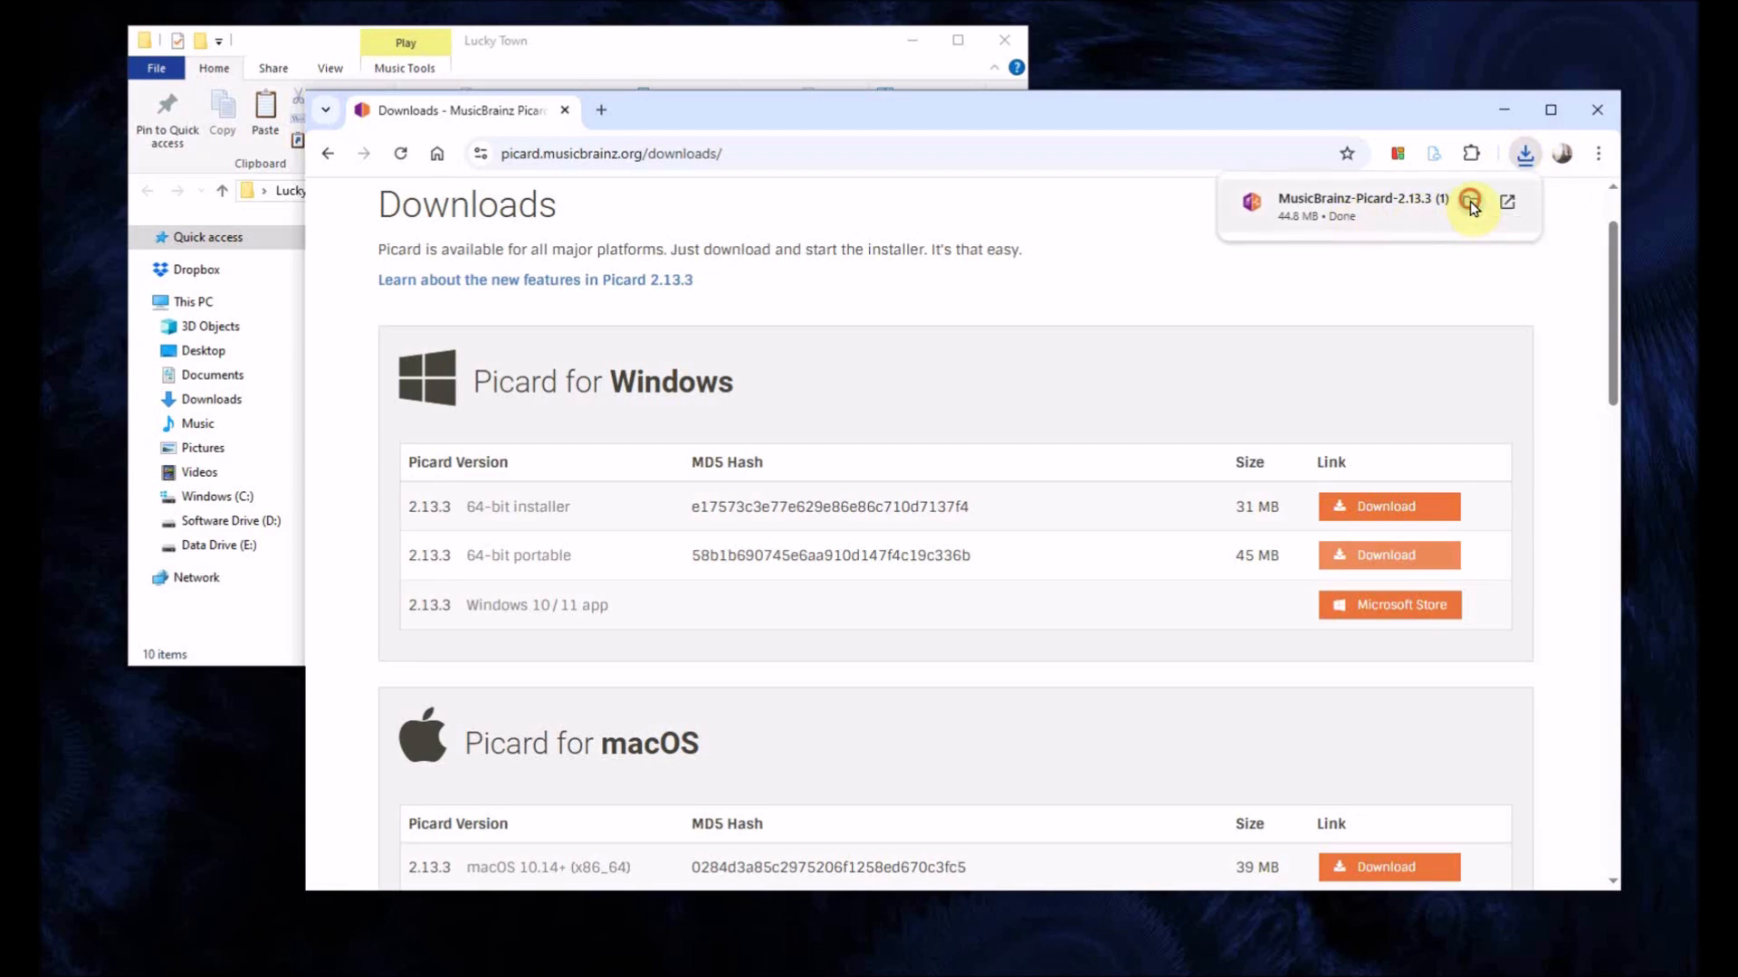
left_click(1470, 201)
left_click_drag(834, 77, 1228, 157)
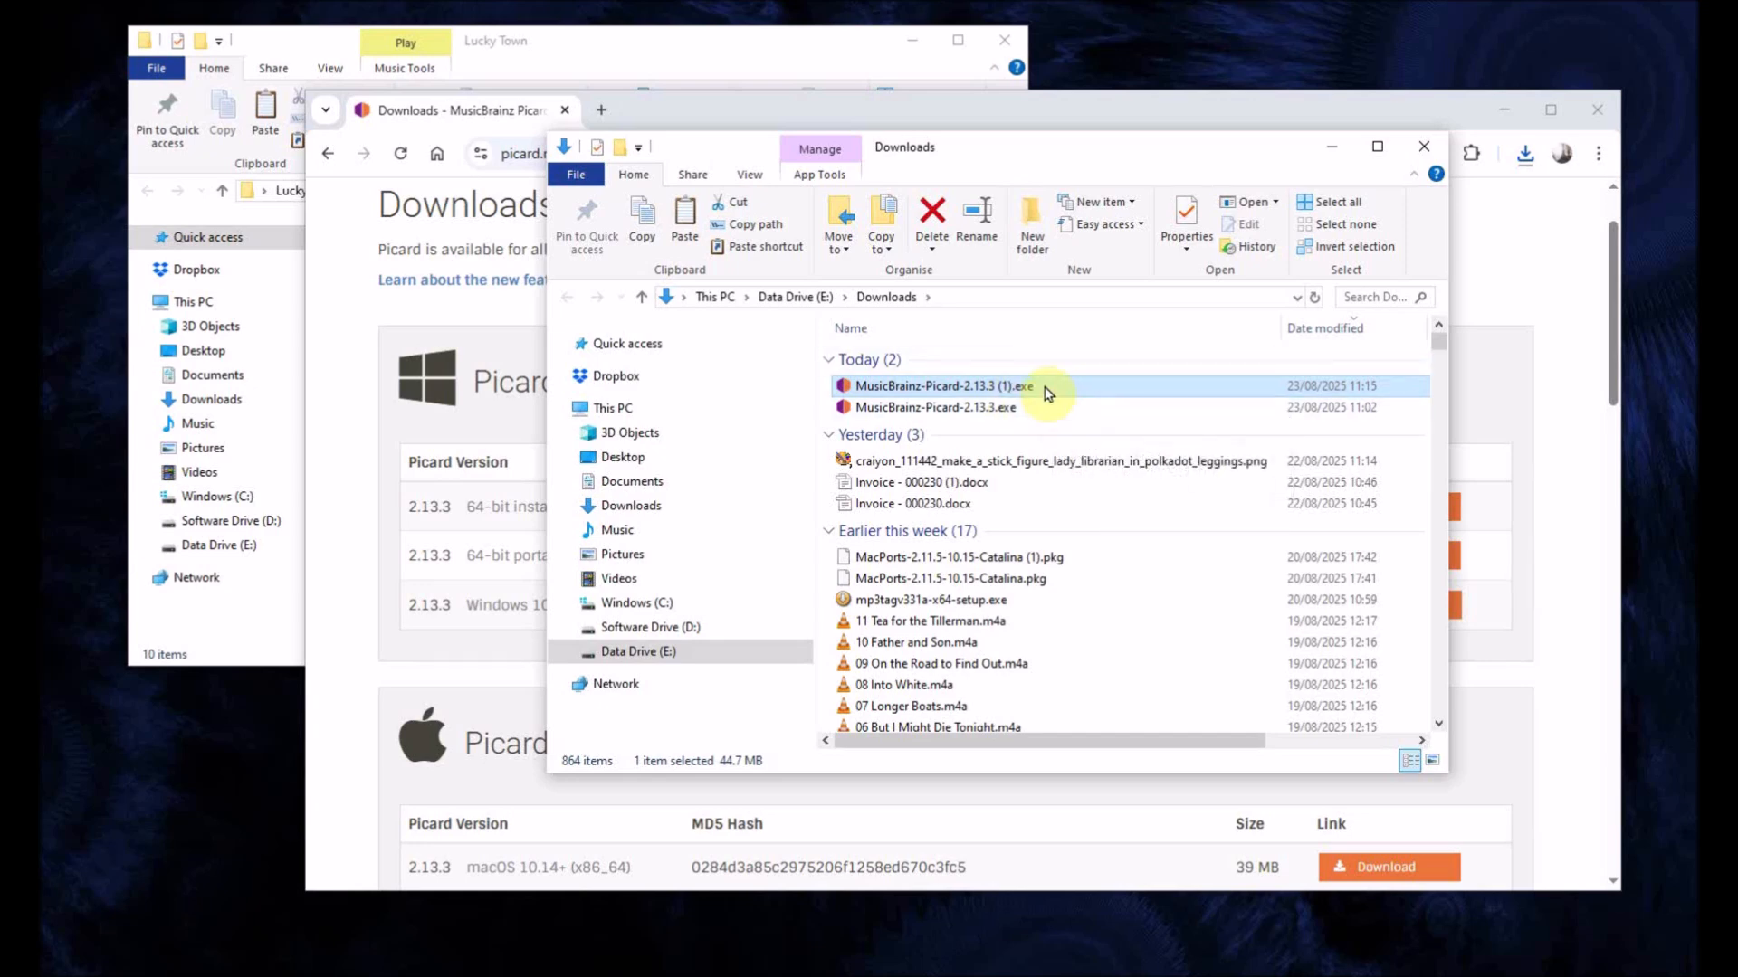
- Scan MusicBrainz-Picard-2.13.3 (1).exe with Bitdefender and close the scan window
right_click(1047, 391)
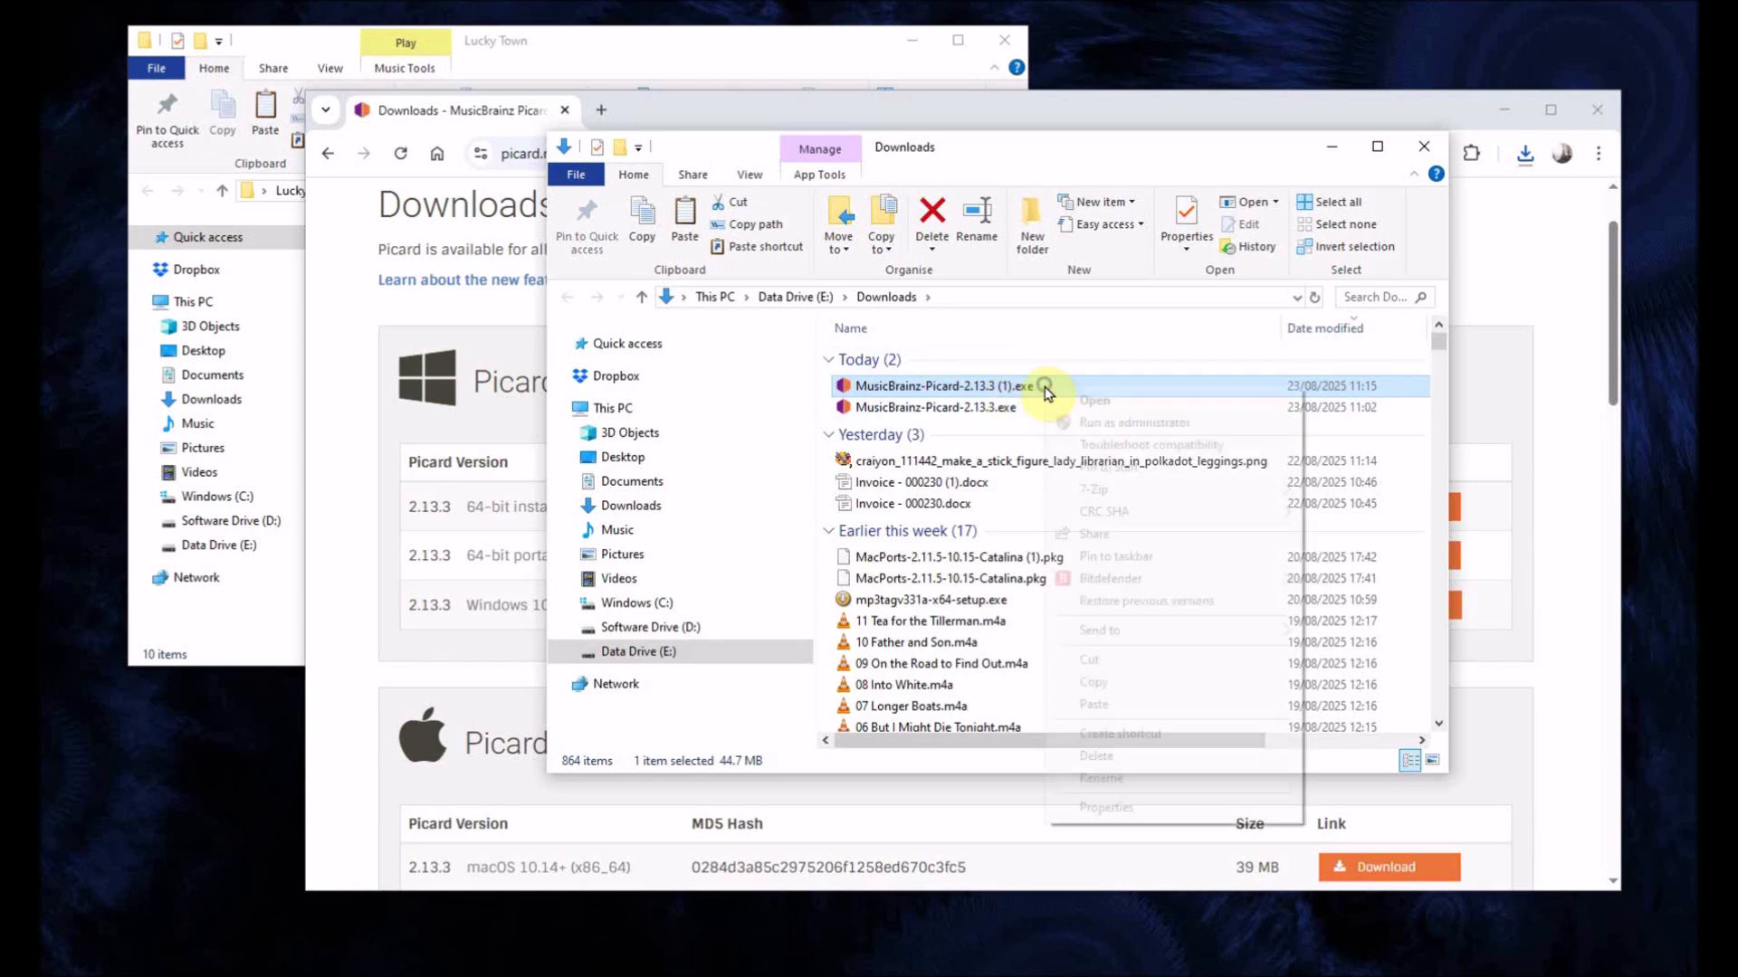
mouse_move(1154, 587)
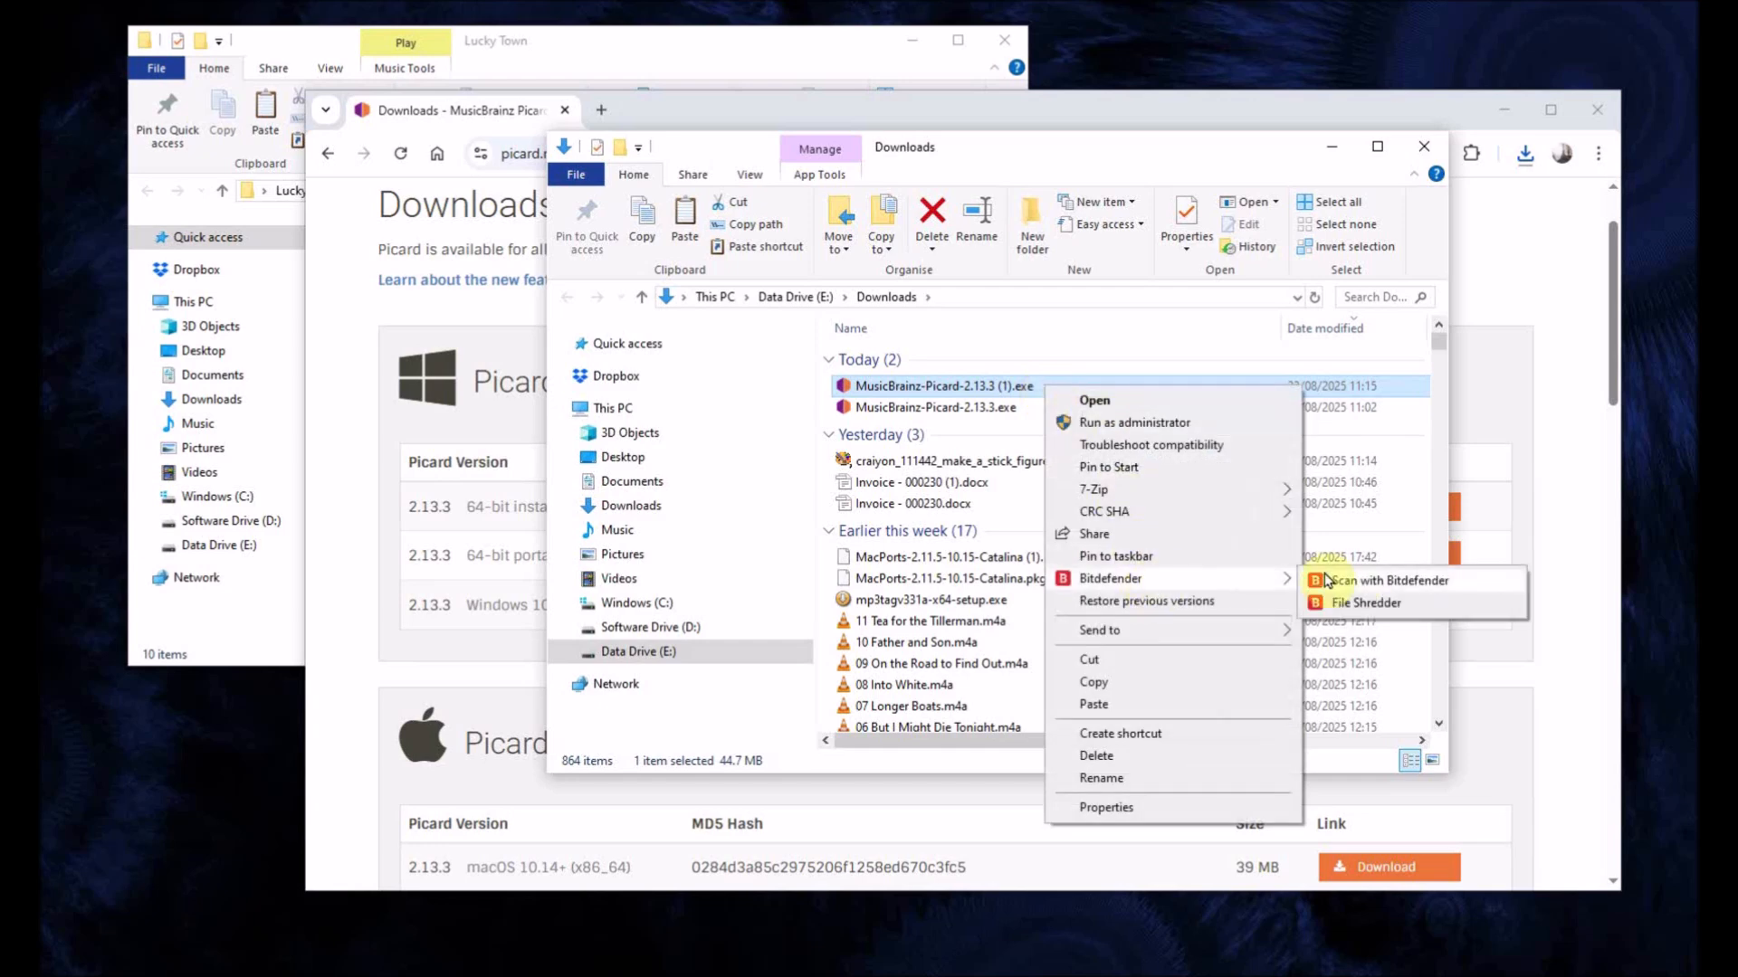
left_click(1371, 581)
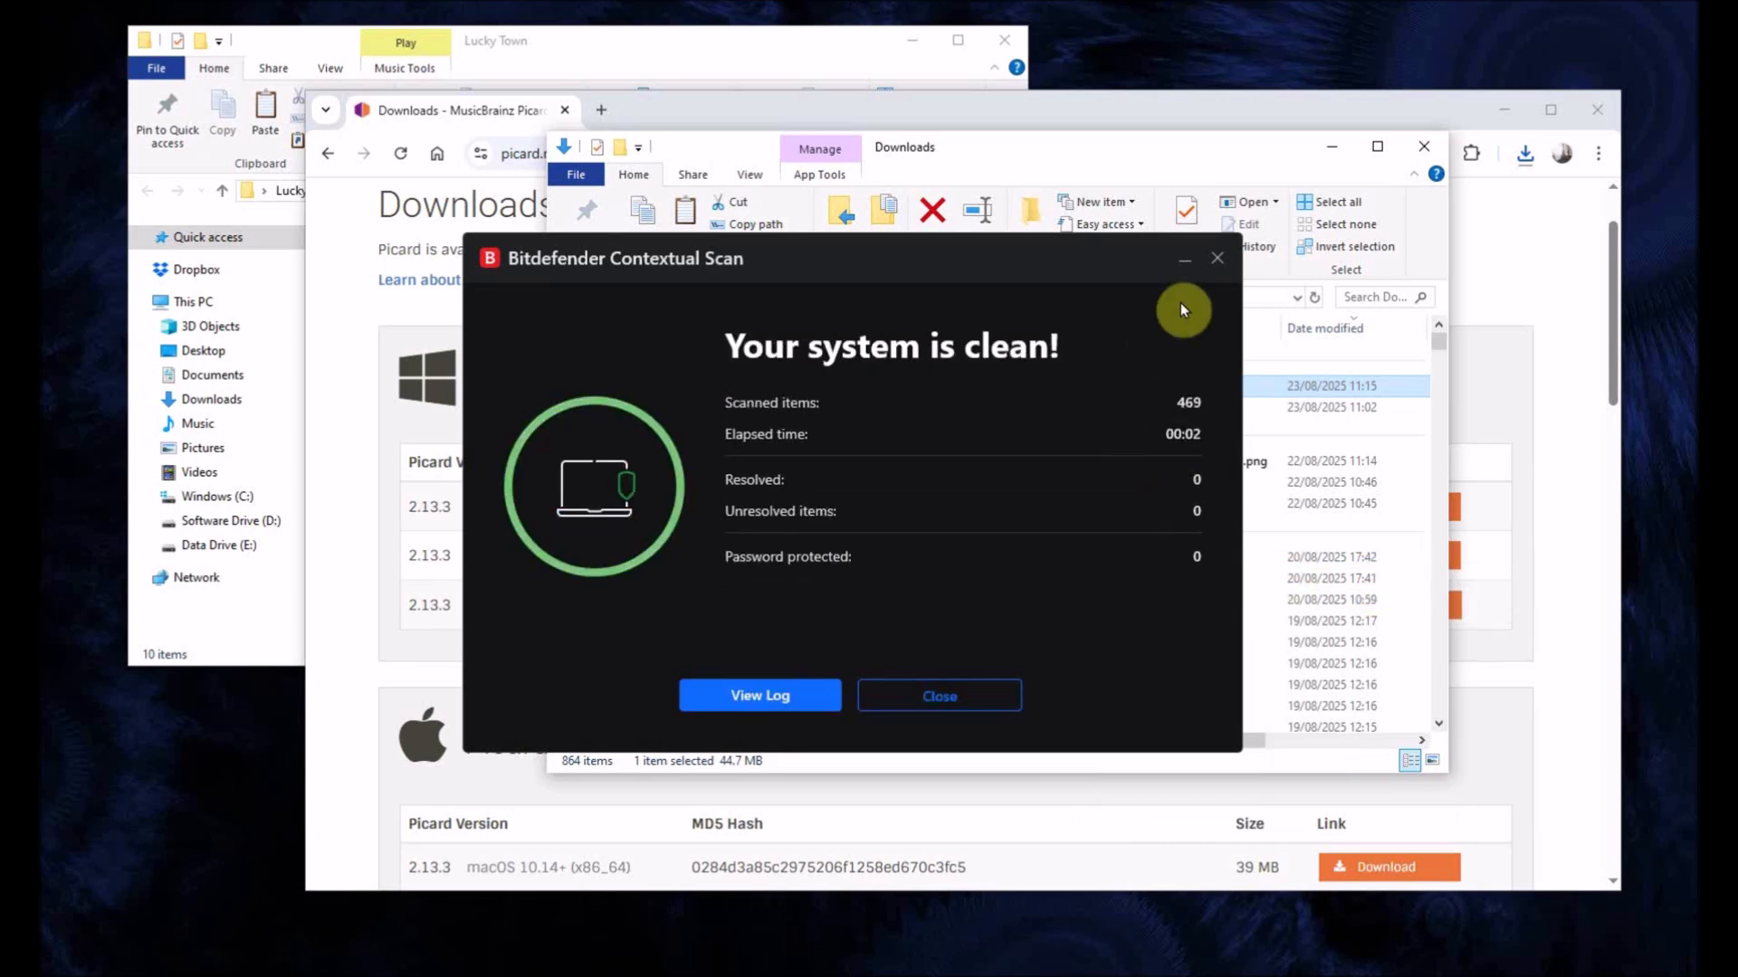
left_click(1218, 262)
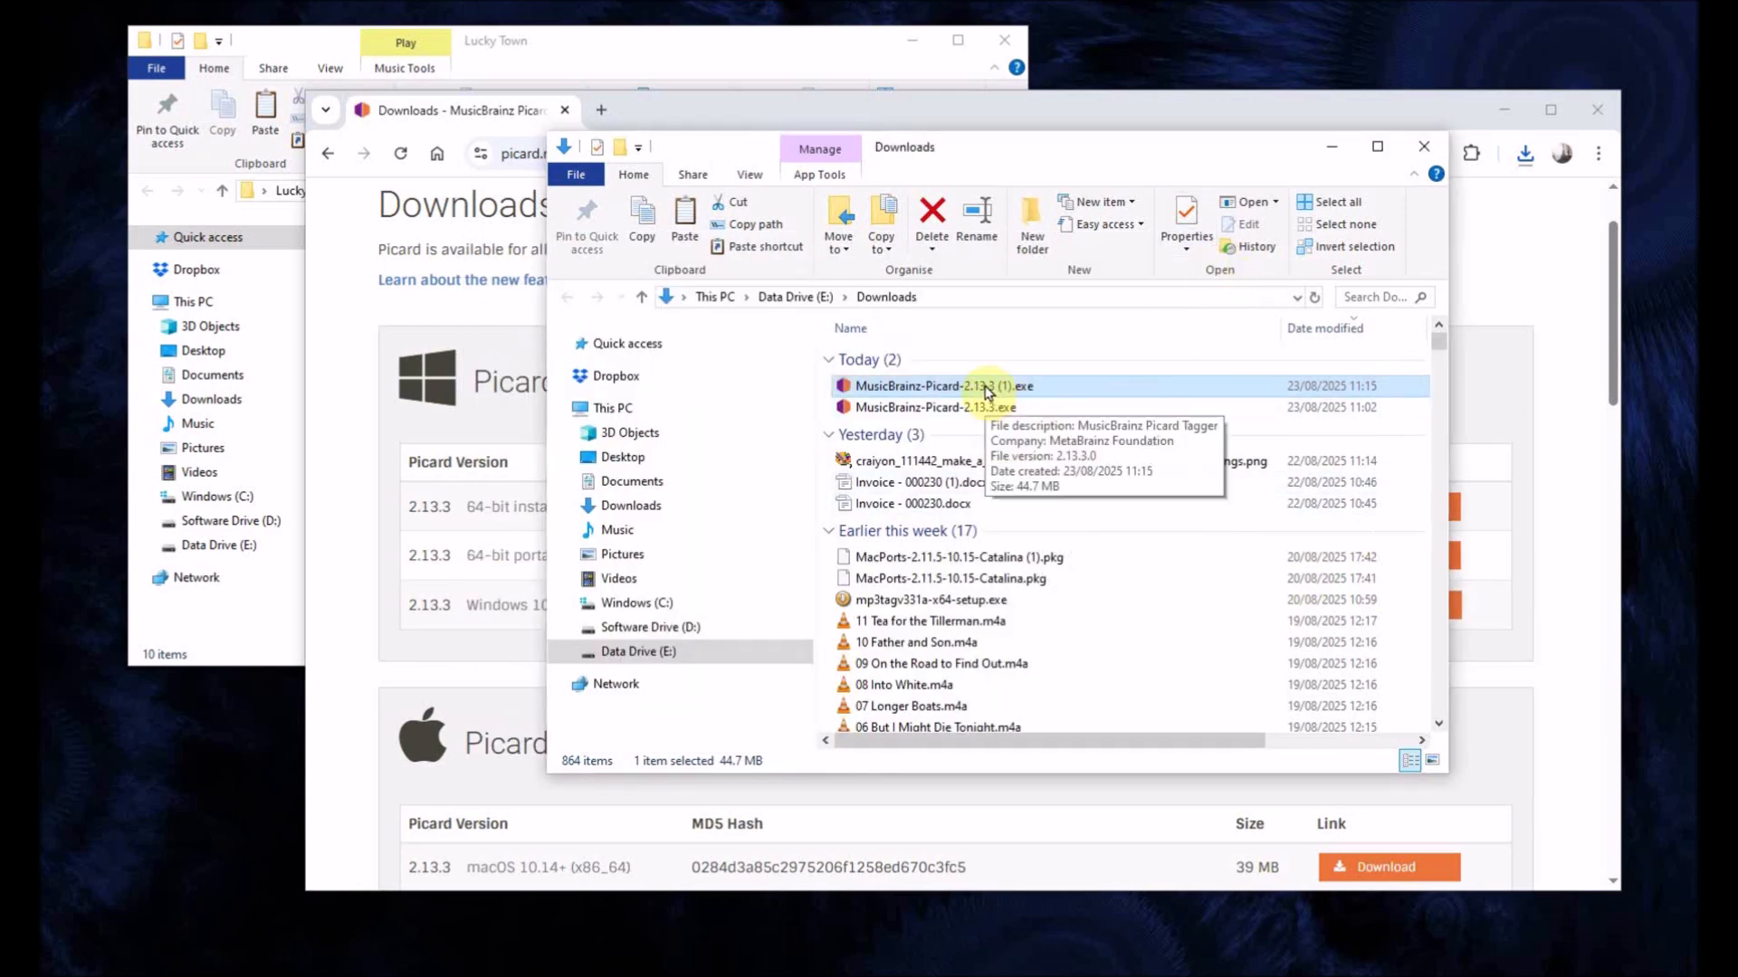
- Copy MusicBrainz-Picard-2.13.3 (1).exe from Downloads to the desktop, then close the Downloads and browser windows
left_click_drag(986, 391, 218, 825)
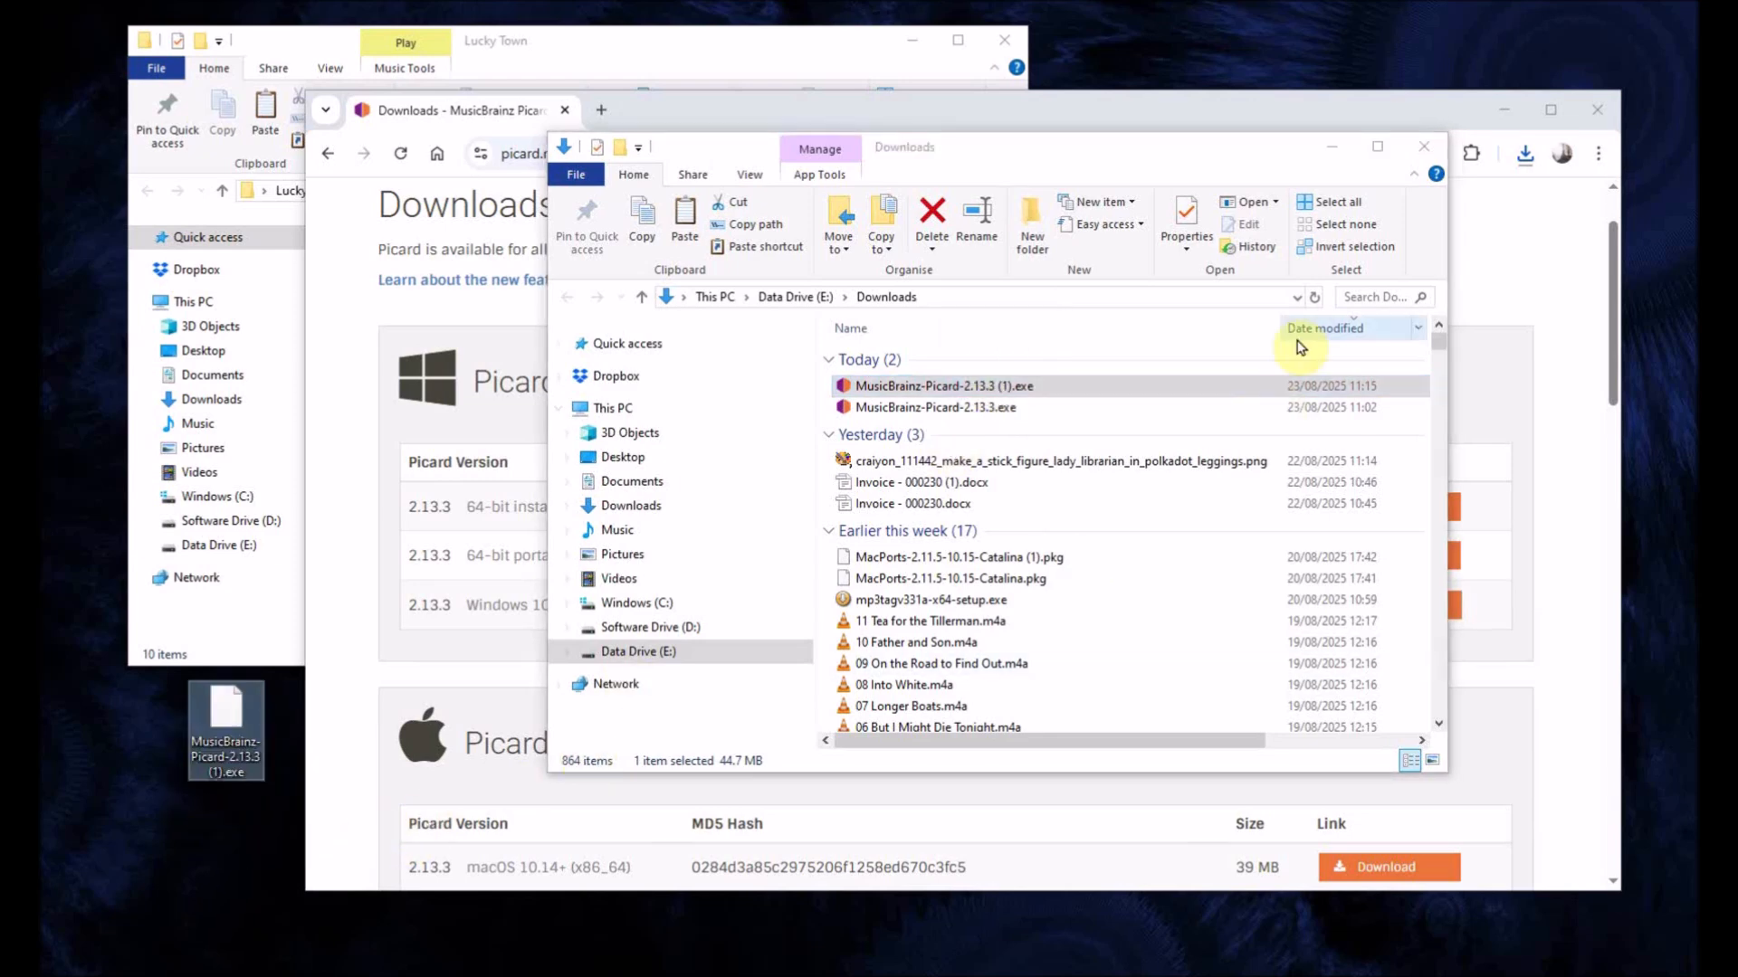
left_click(1424, 146)
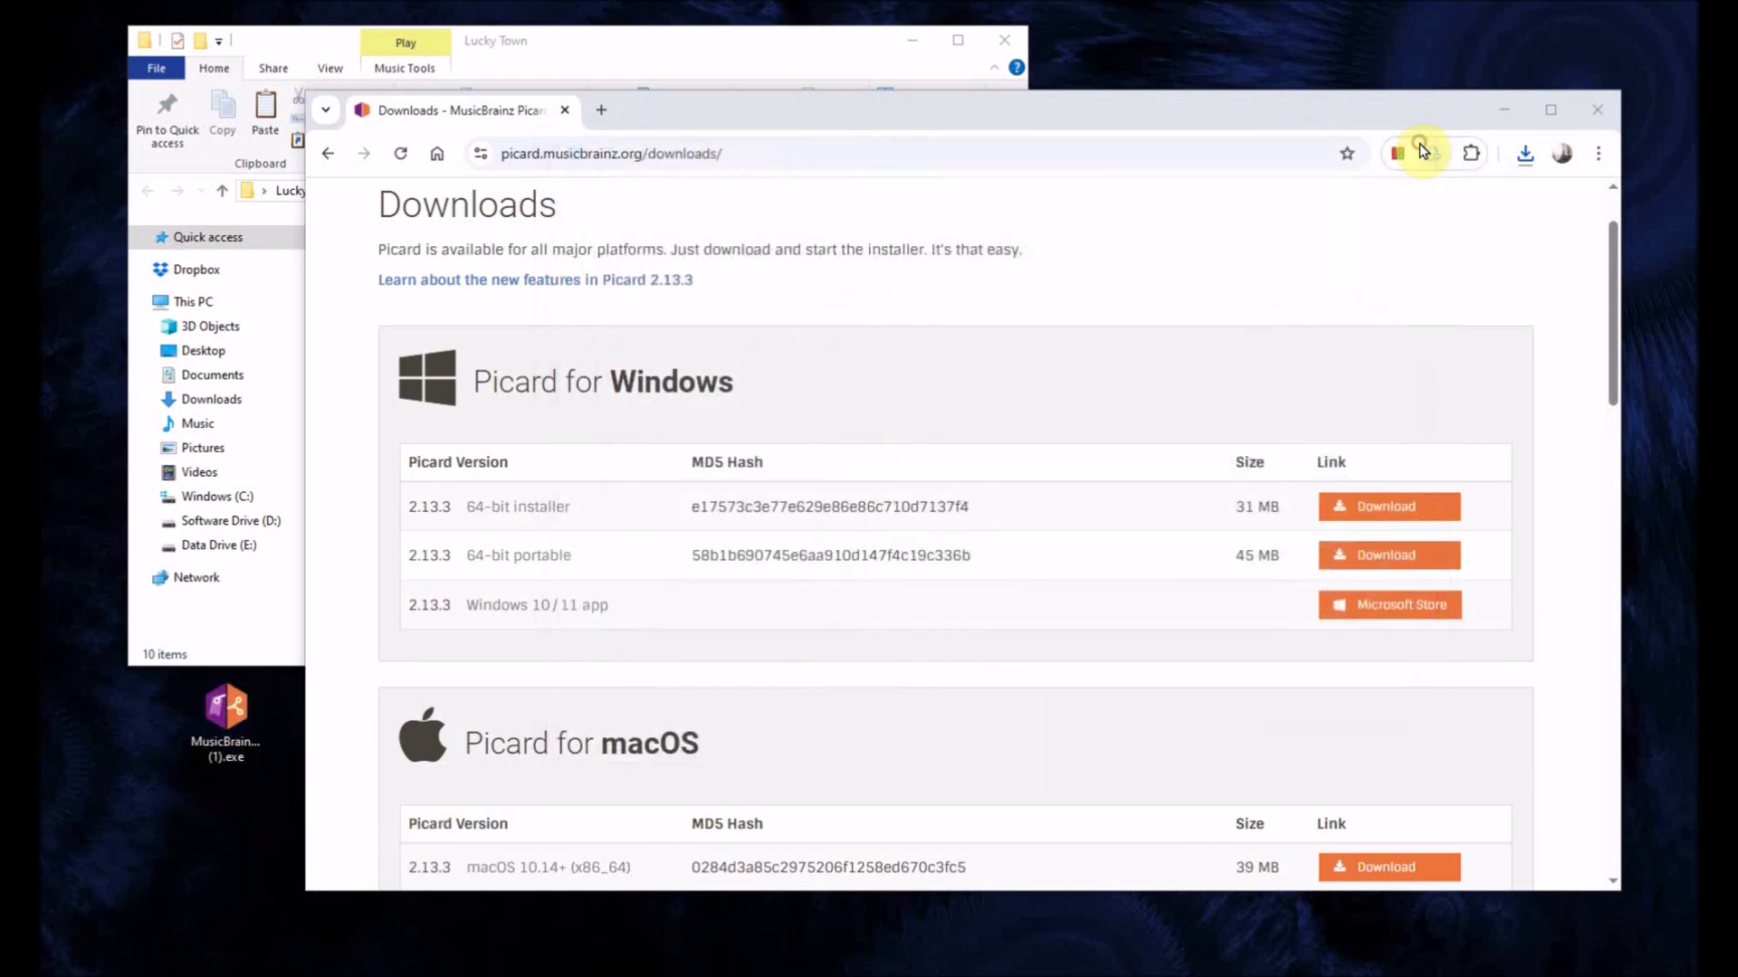
left_click(1596, 109)
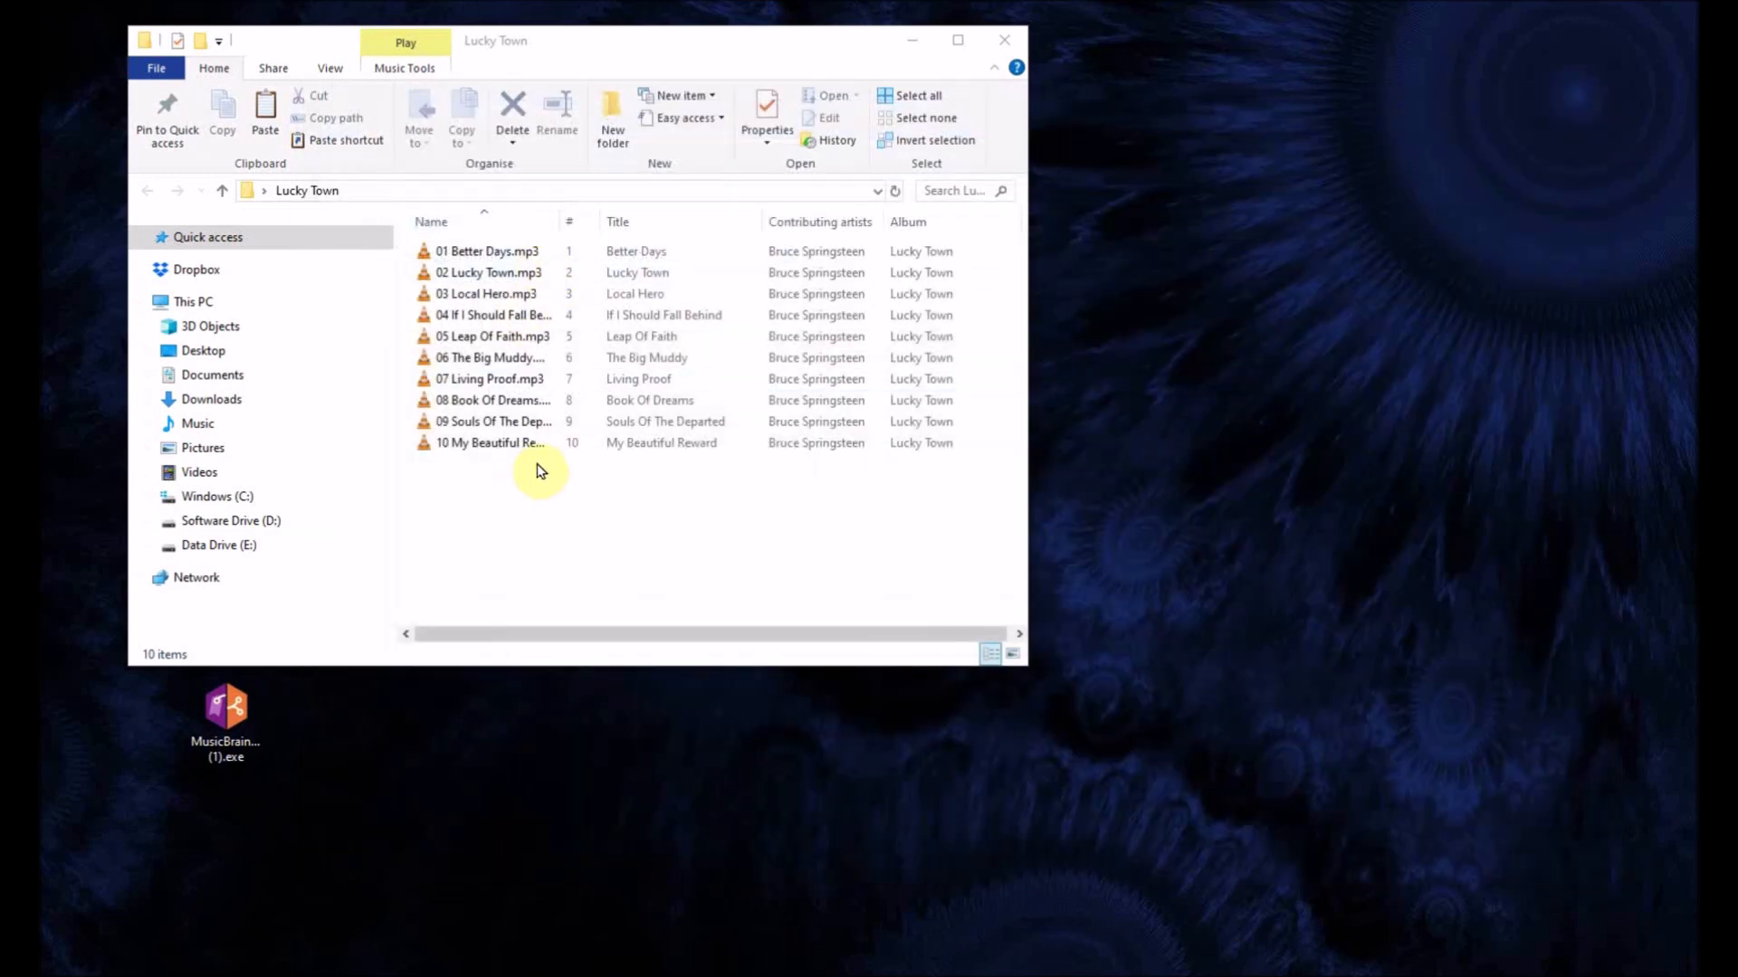
- Launch portable MusicBrainz Picard from the desktop, dismiss the new user warning, and move and enlarge its window beside the Lucky Town folder
left_click(230, 715)
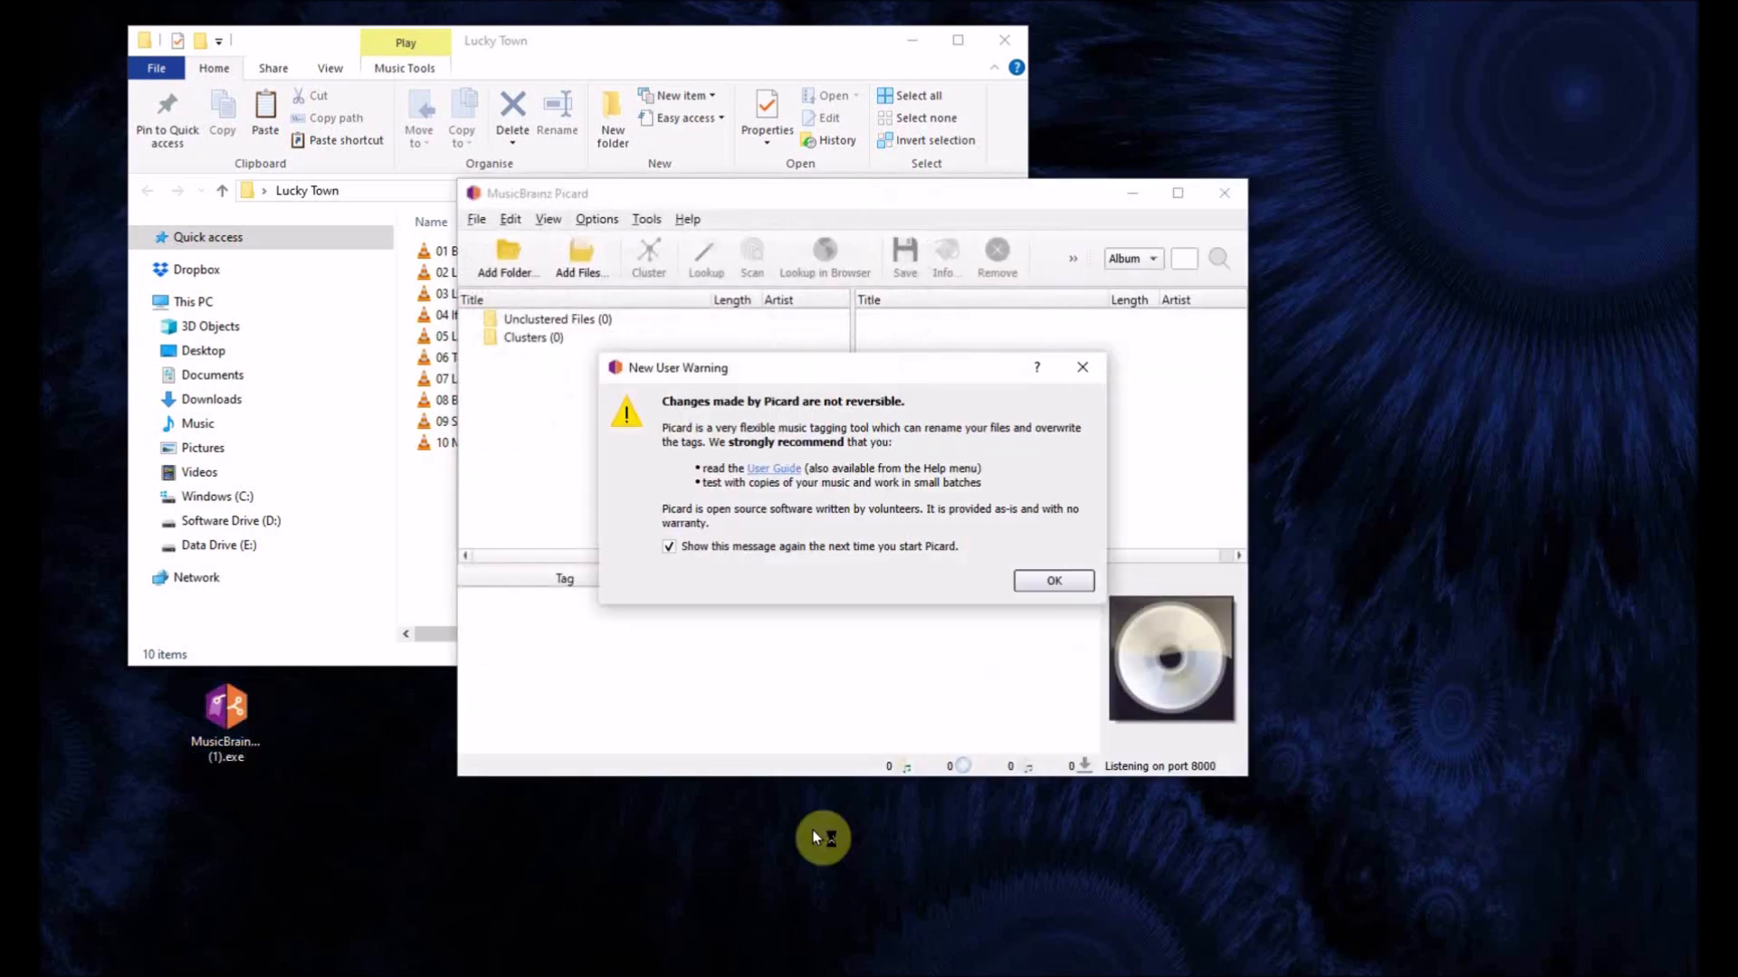
left_click(1046, 585)
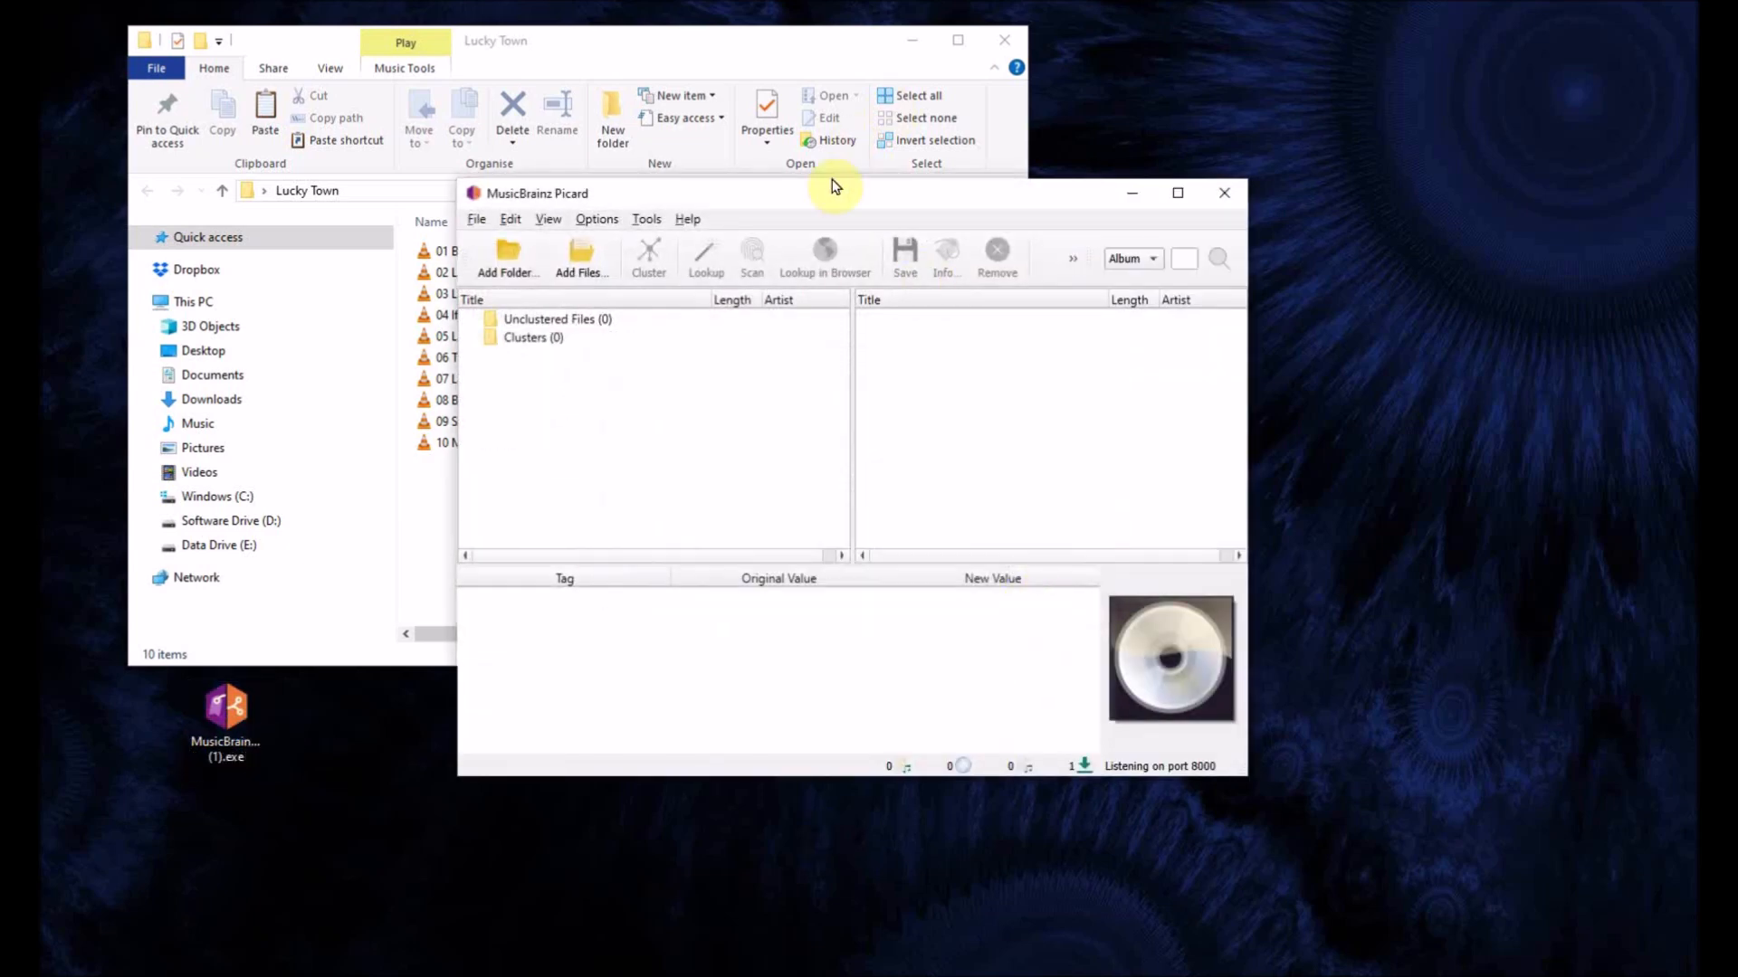
left_click_drag(826, 205, 1135, 217)
left_click_drag(1611, 876, 1659, 943)
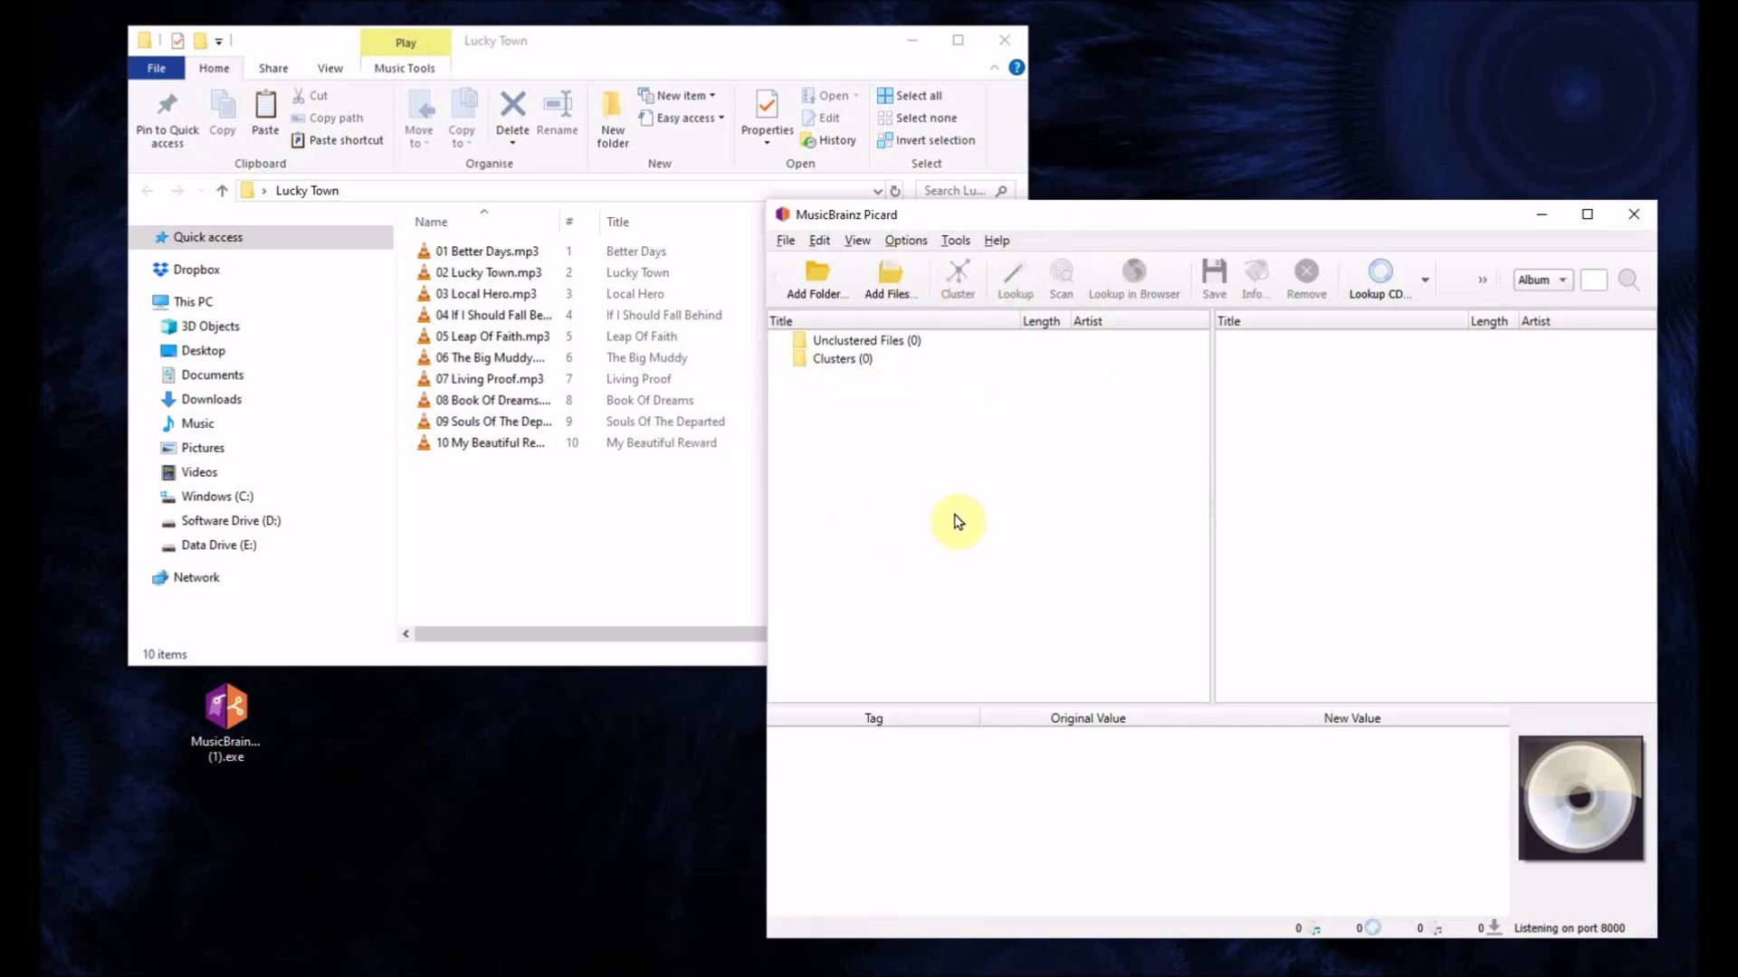
- Show Picard's File Browser pane and widen it and the unclustered files pane so the names are readable
left_click(857, 241)
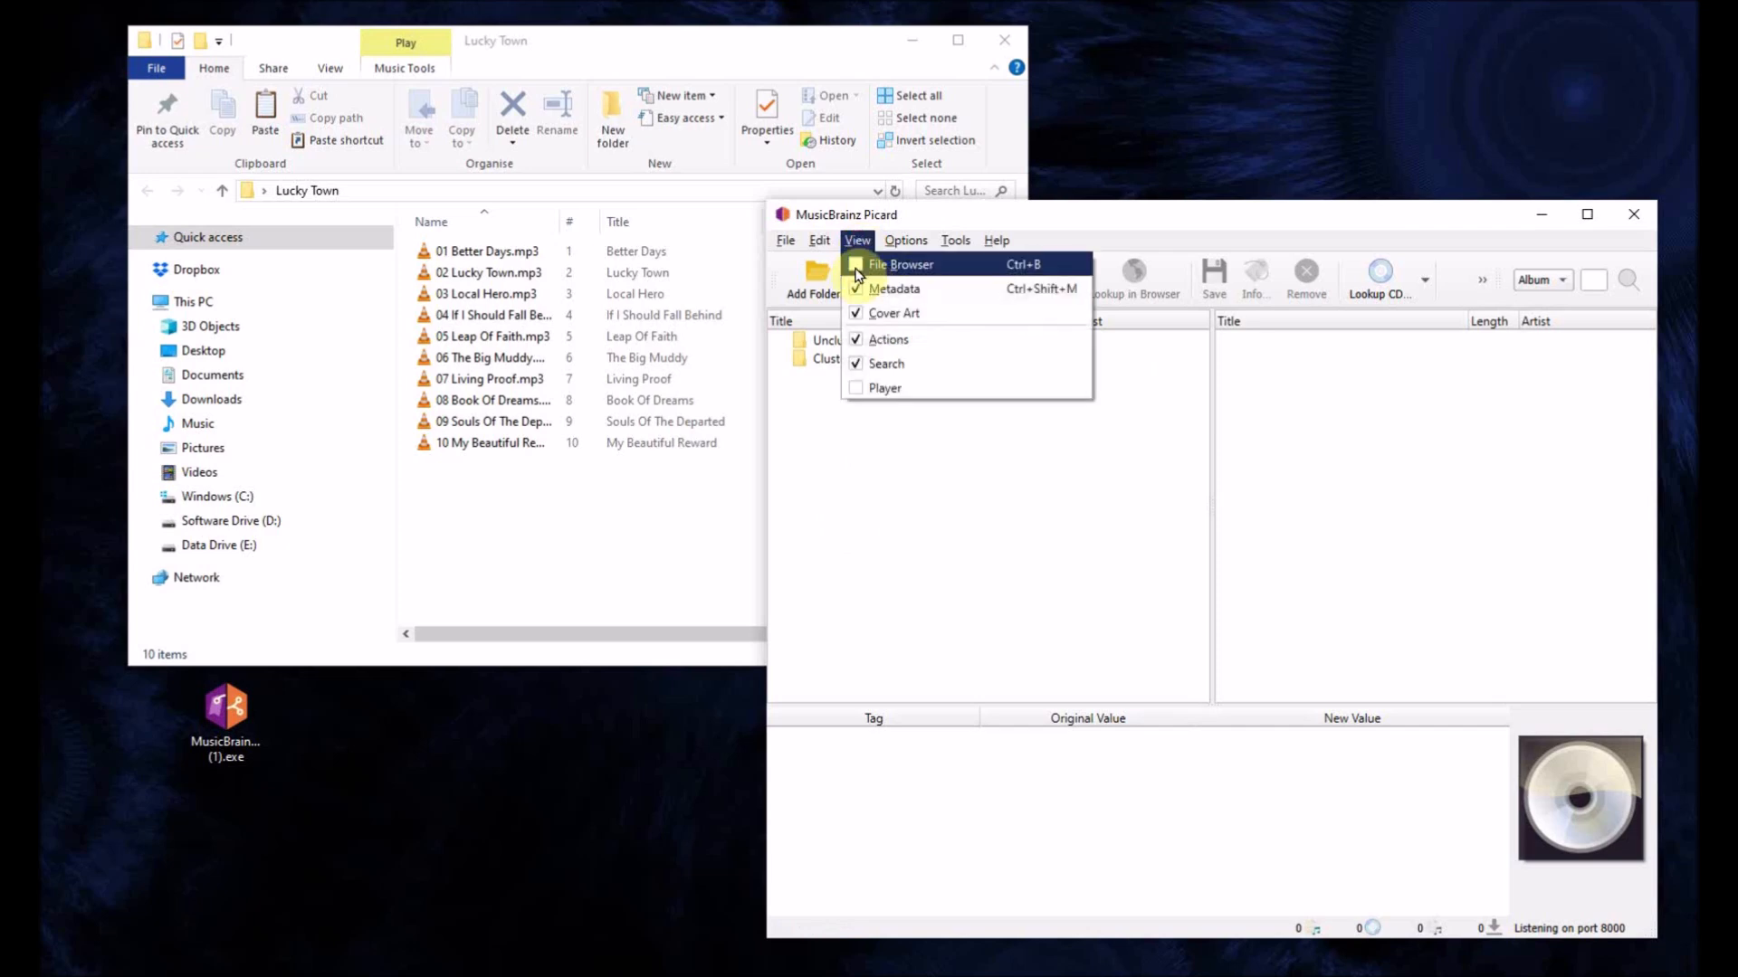
left_click(867, 265)
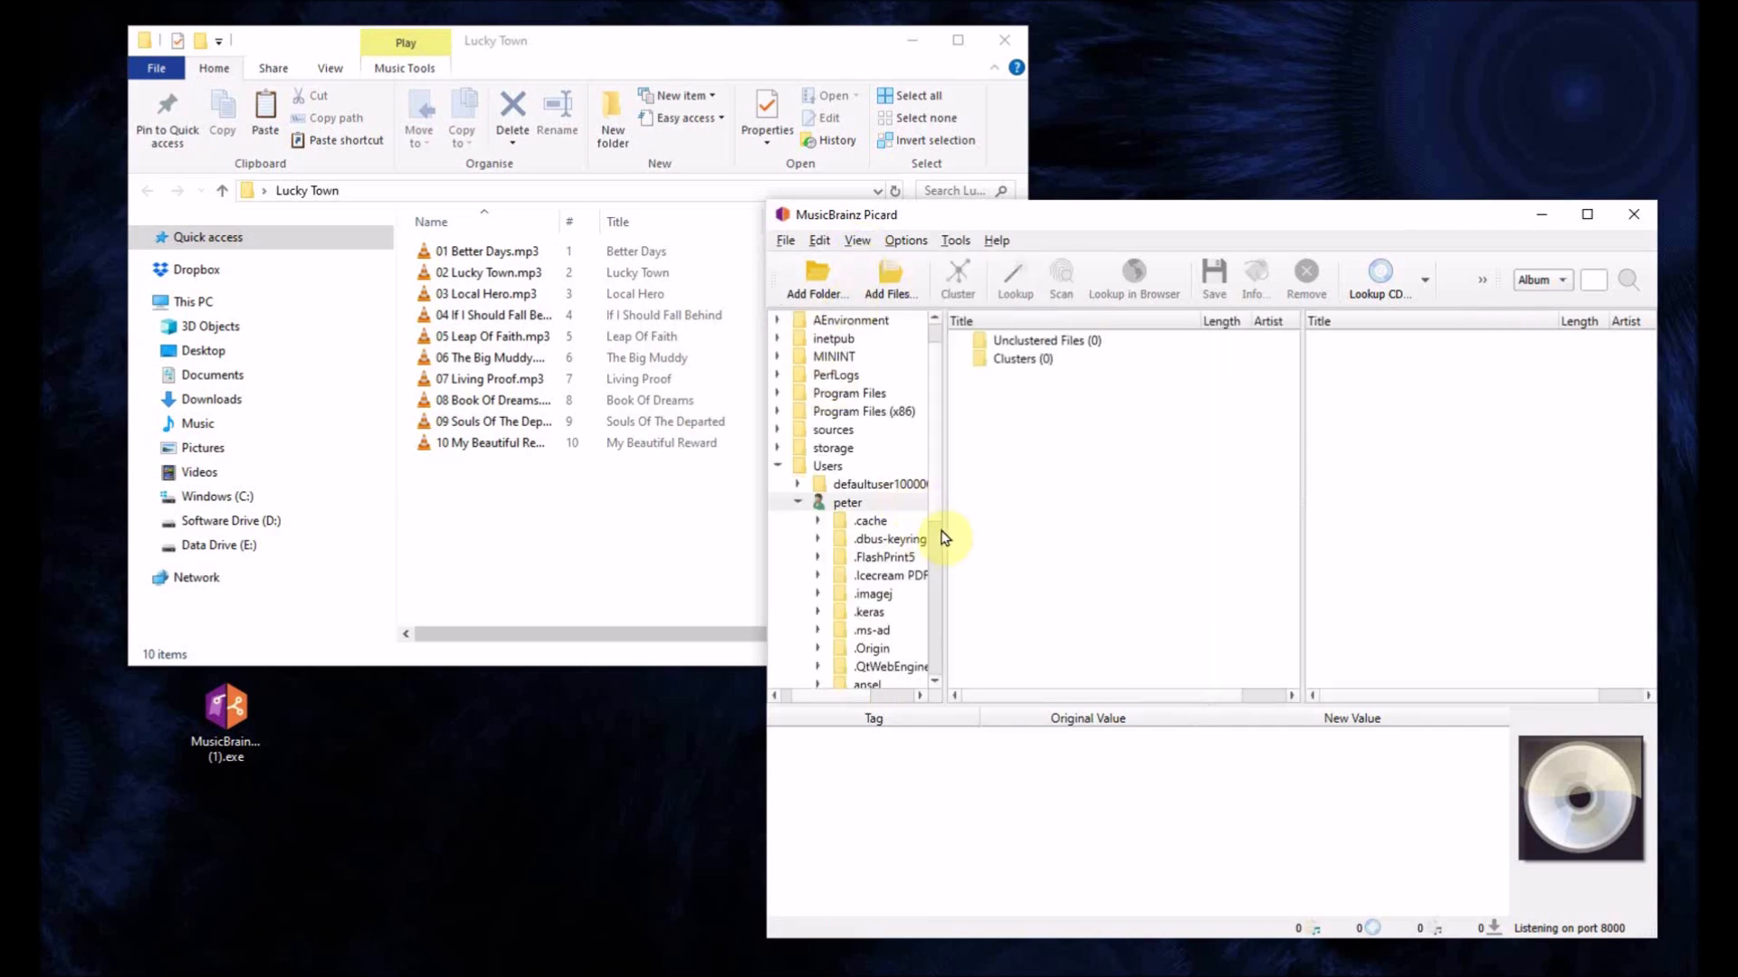
left_click_drag(941, 538, 1037, 540)
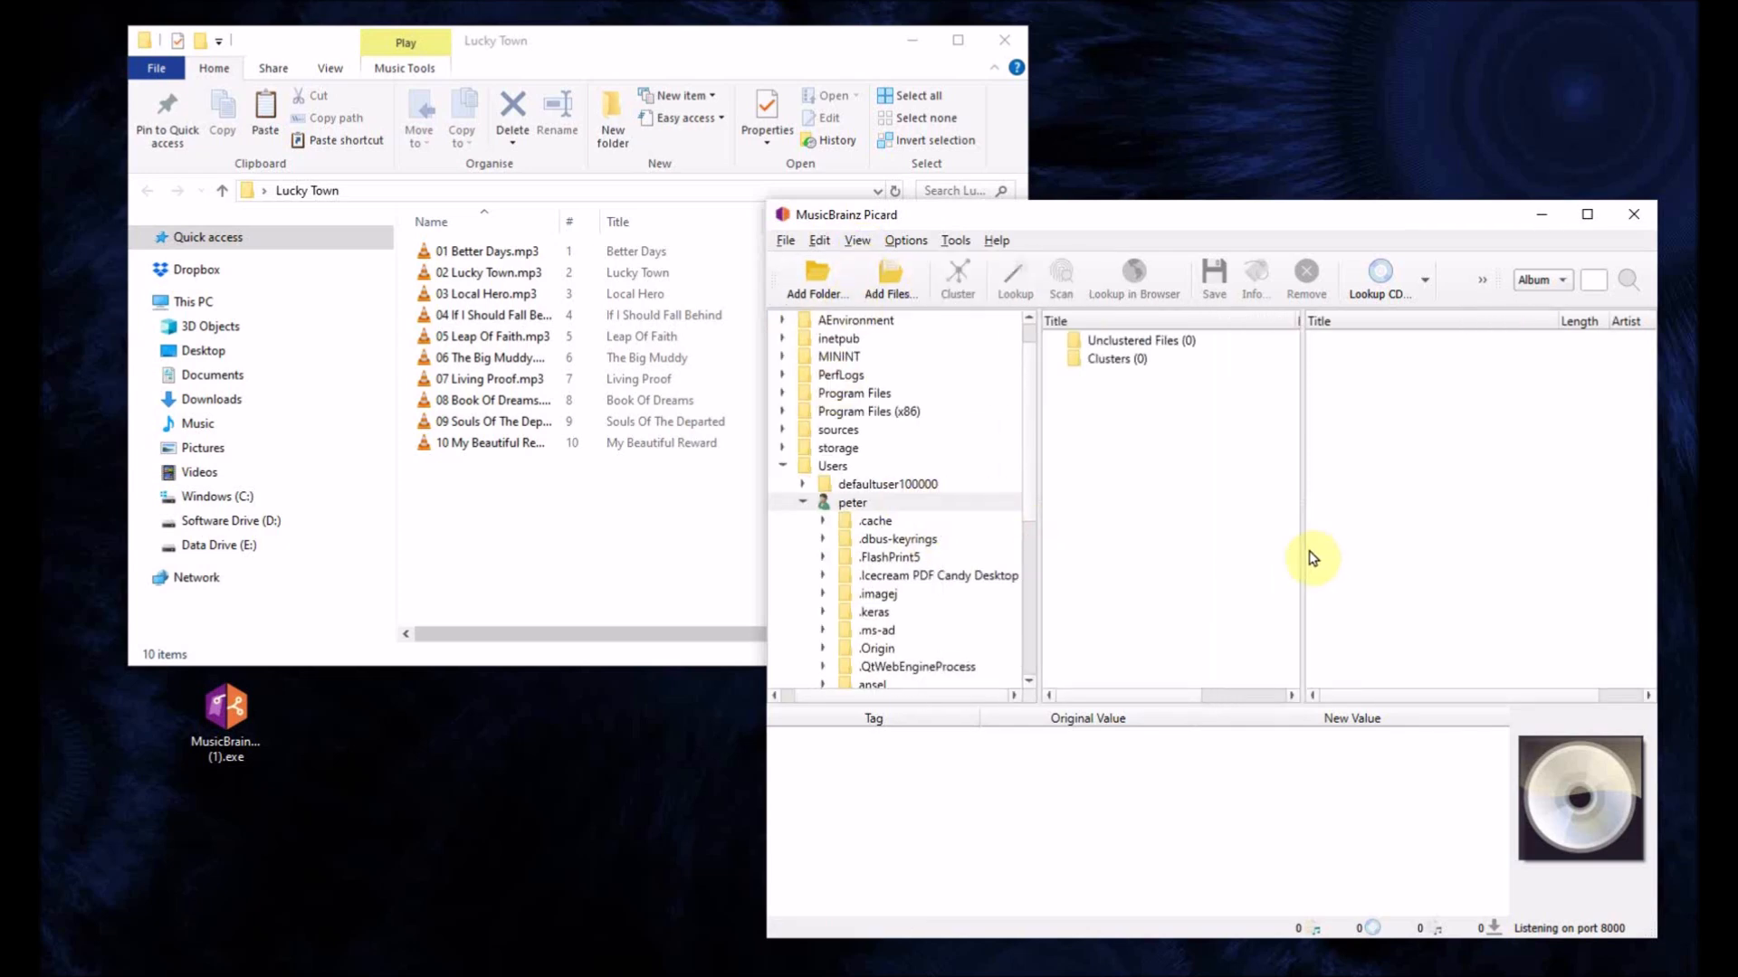
left_click_drag(1303, 567, 1518, 558)
left_click_drag(1040, 534, 1110, 539)
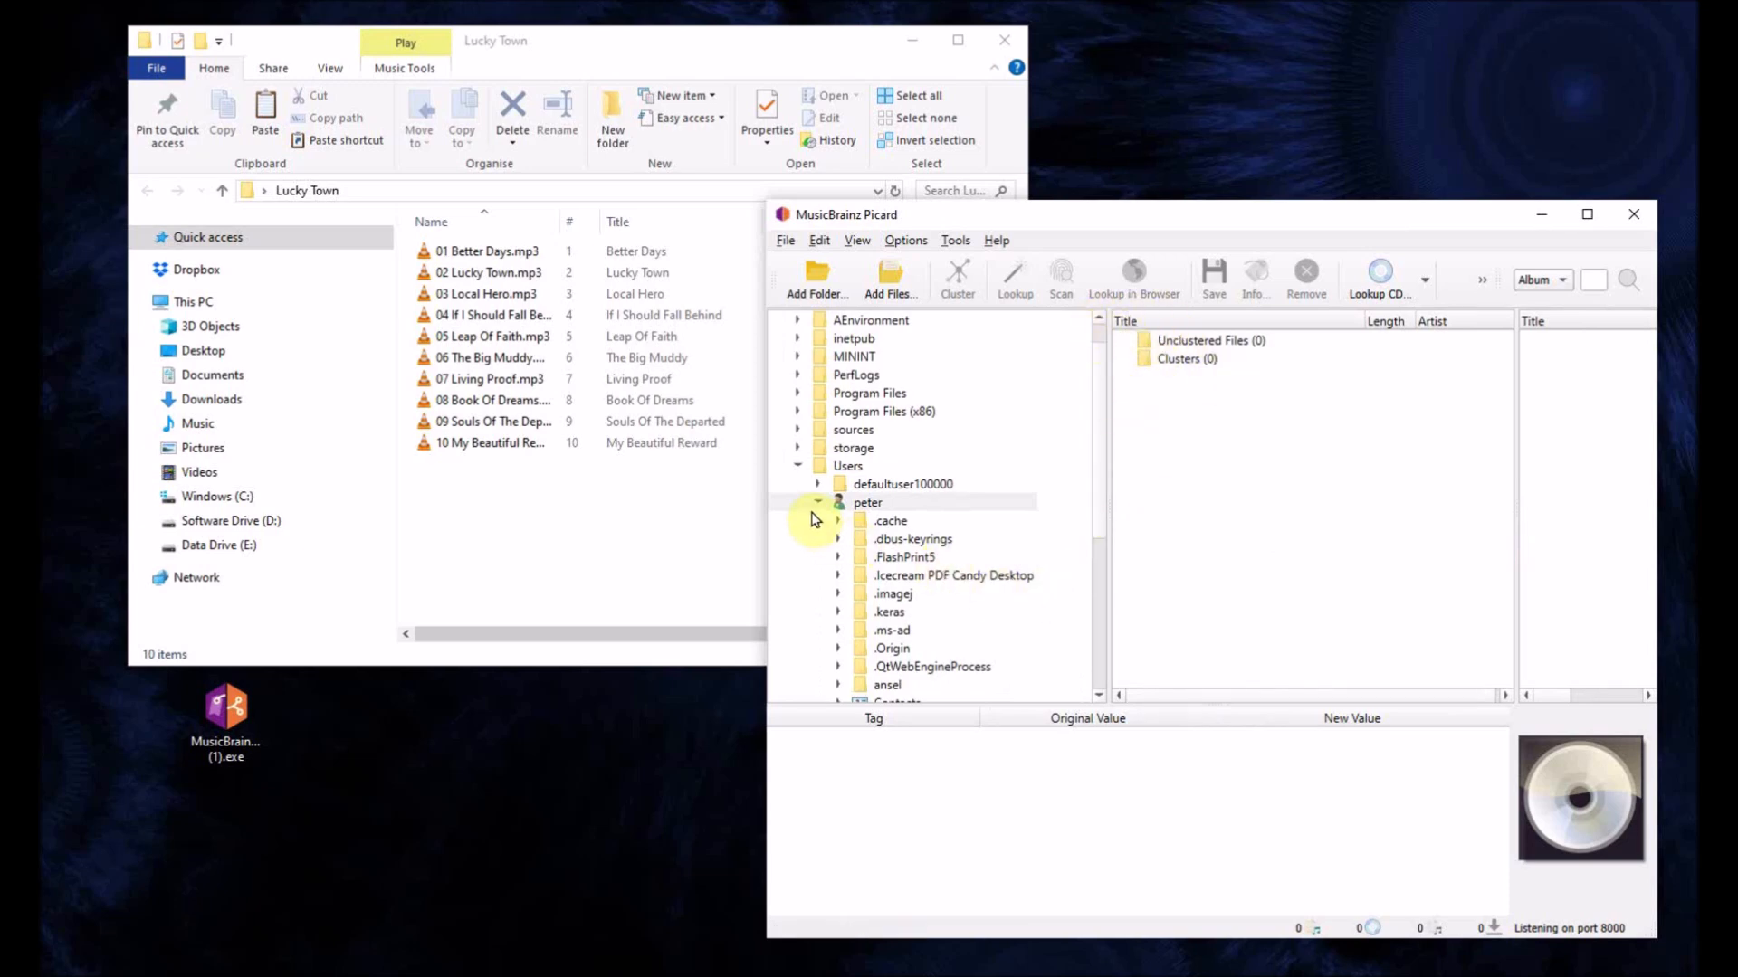
- Find the Lucky Town folder under Desktop in the file browser, expand it, and add the folder to the unclustered files
left_click(1096, 513)
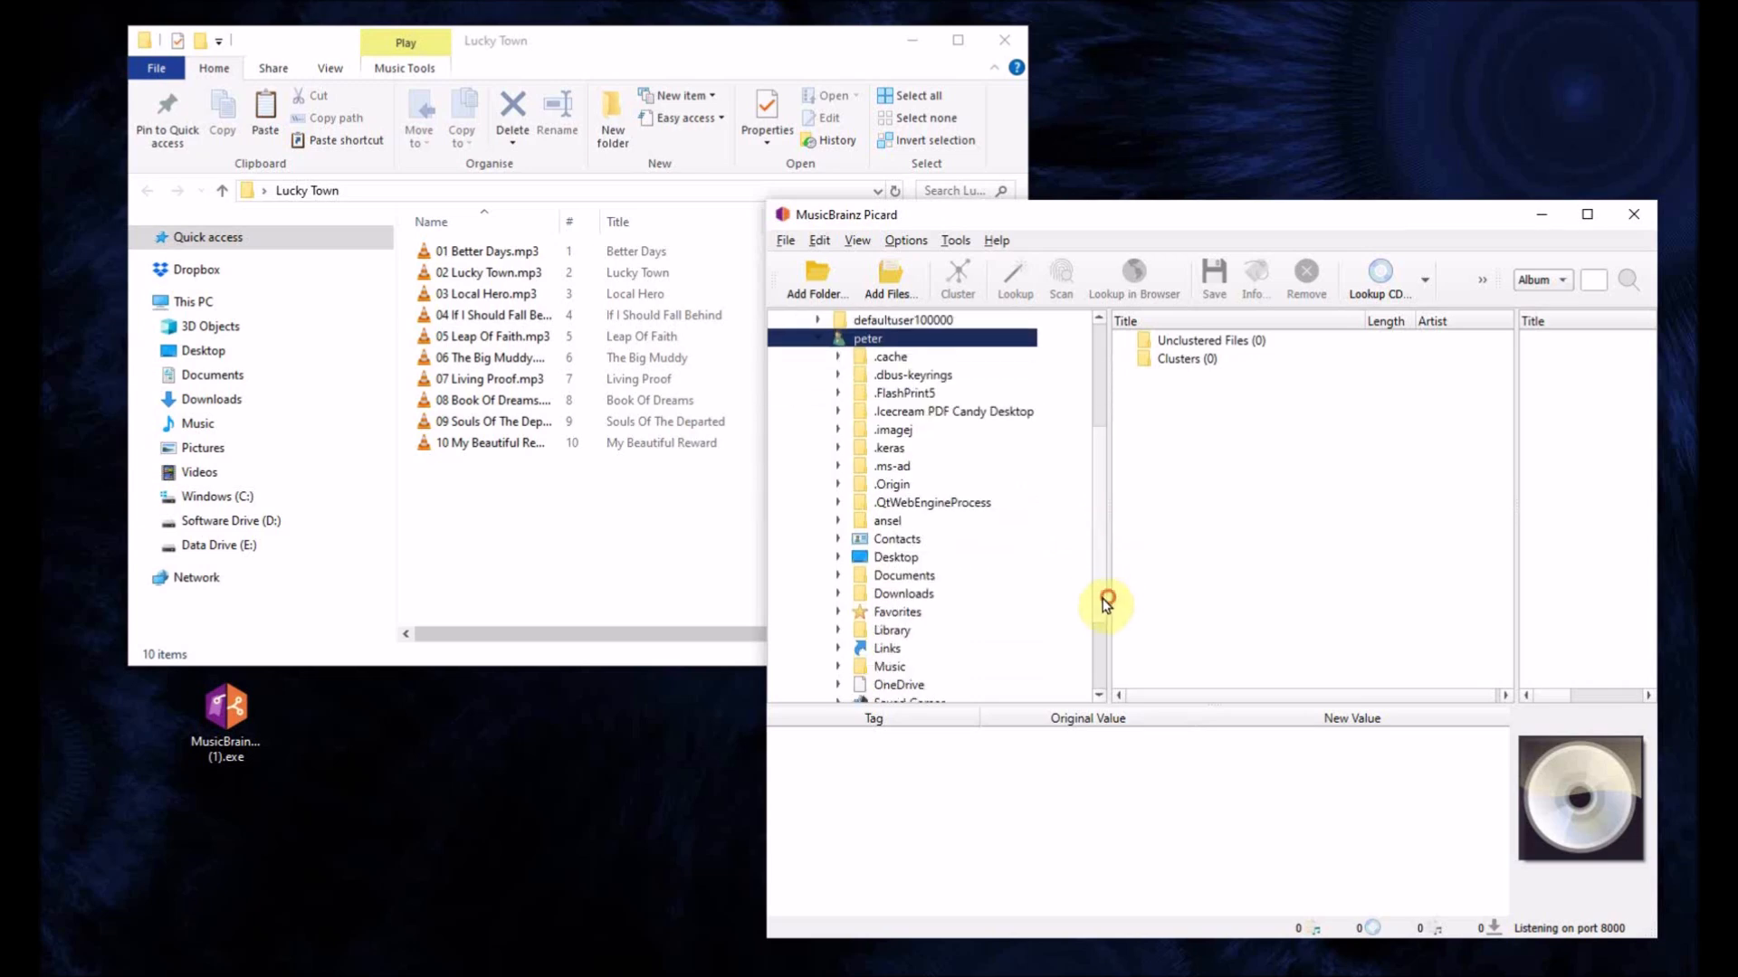
left_click(912, 558)
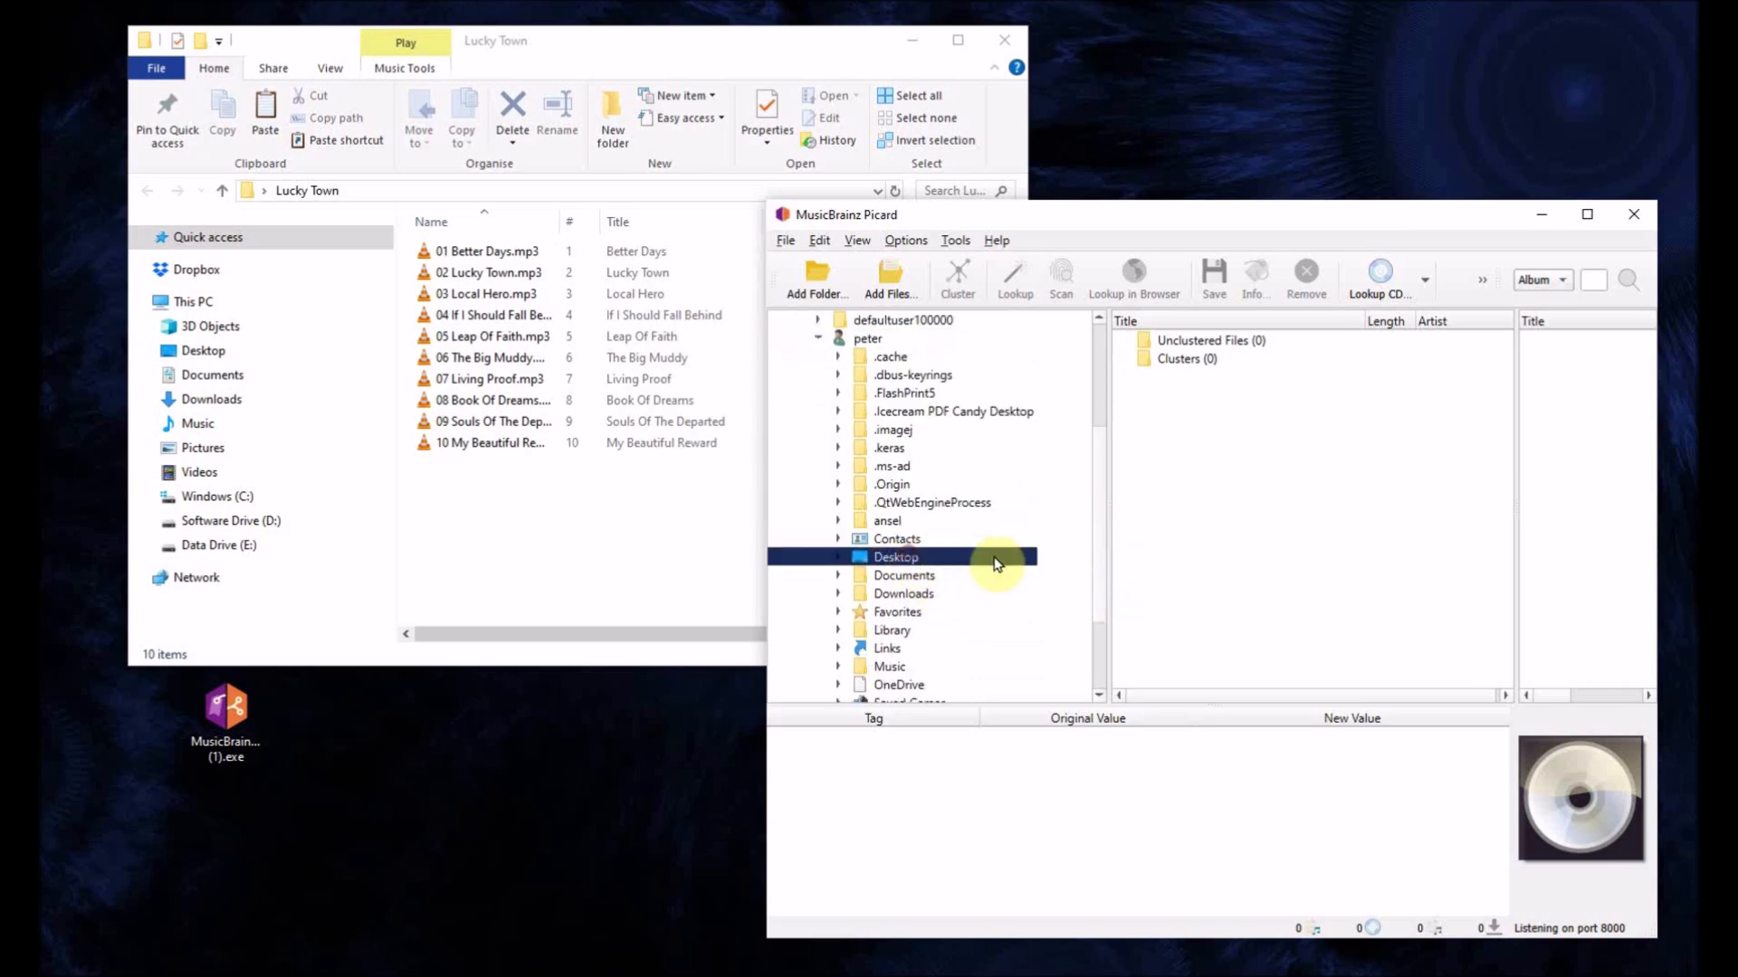
double_click(930, 558)
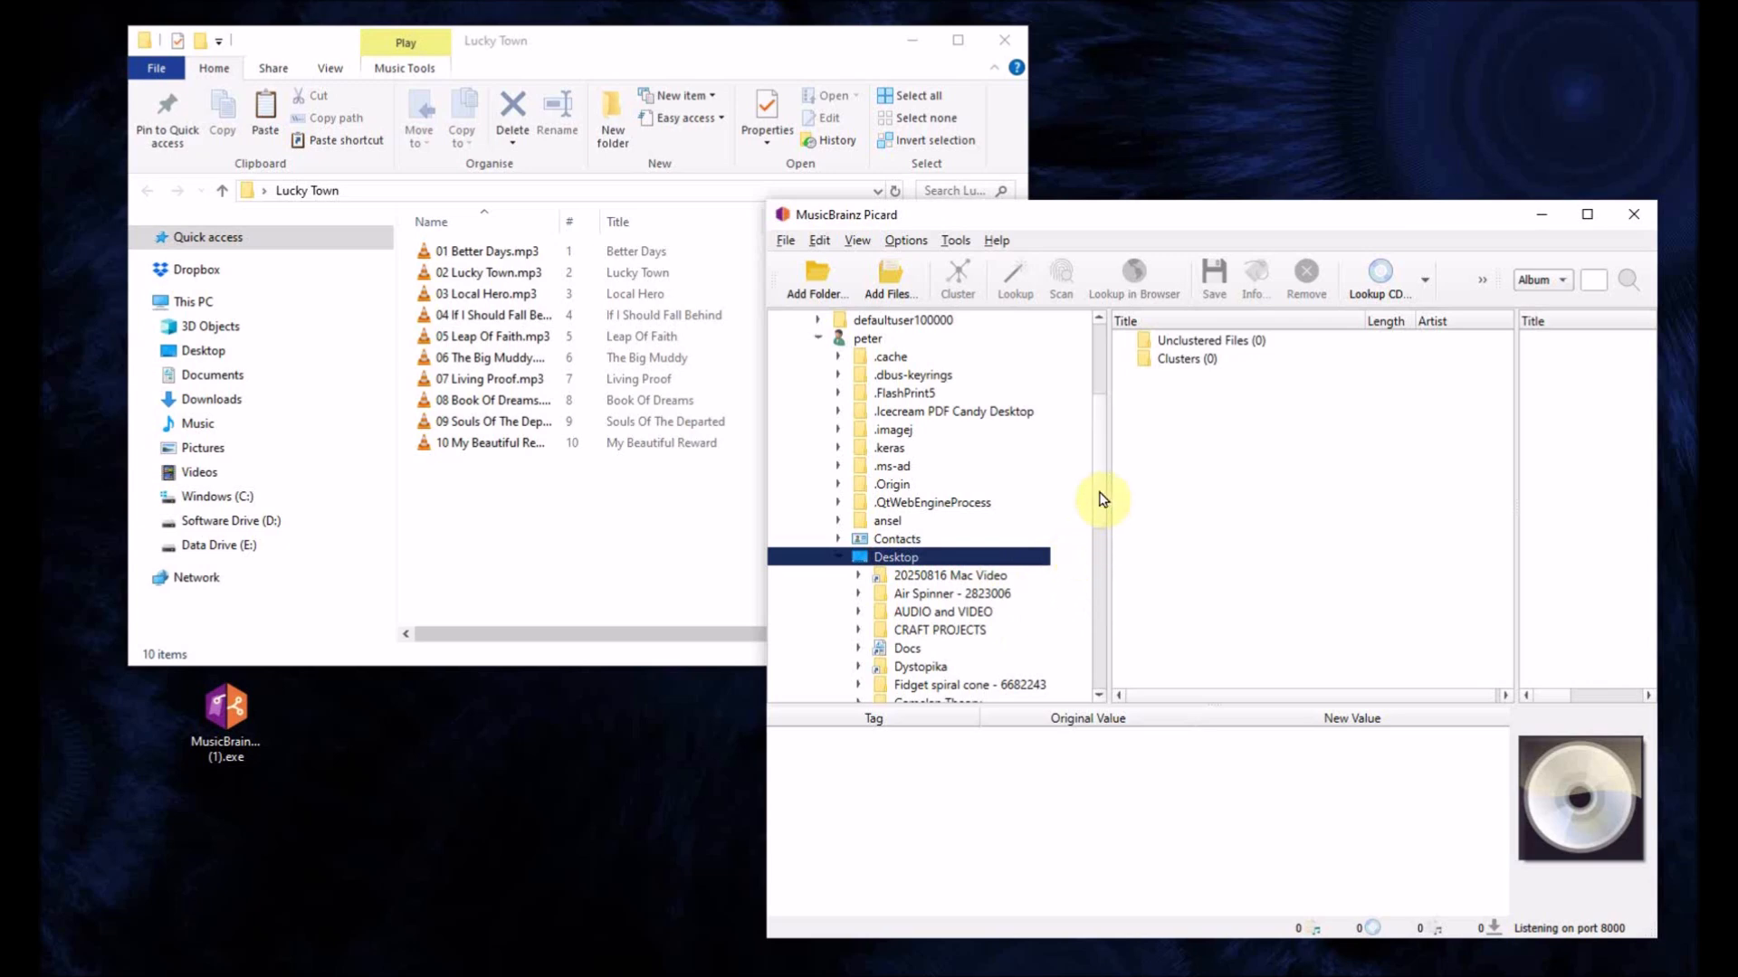
scroll(1103, 497, "down", 2)
scroll(1106, 534, "down", 1)
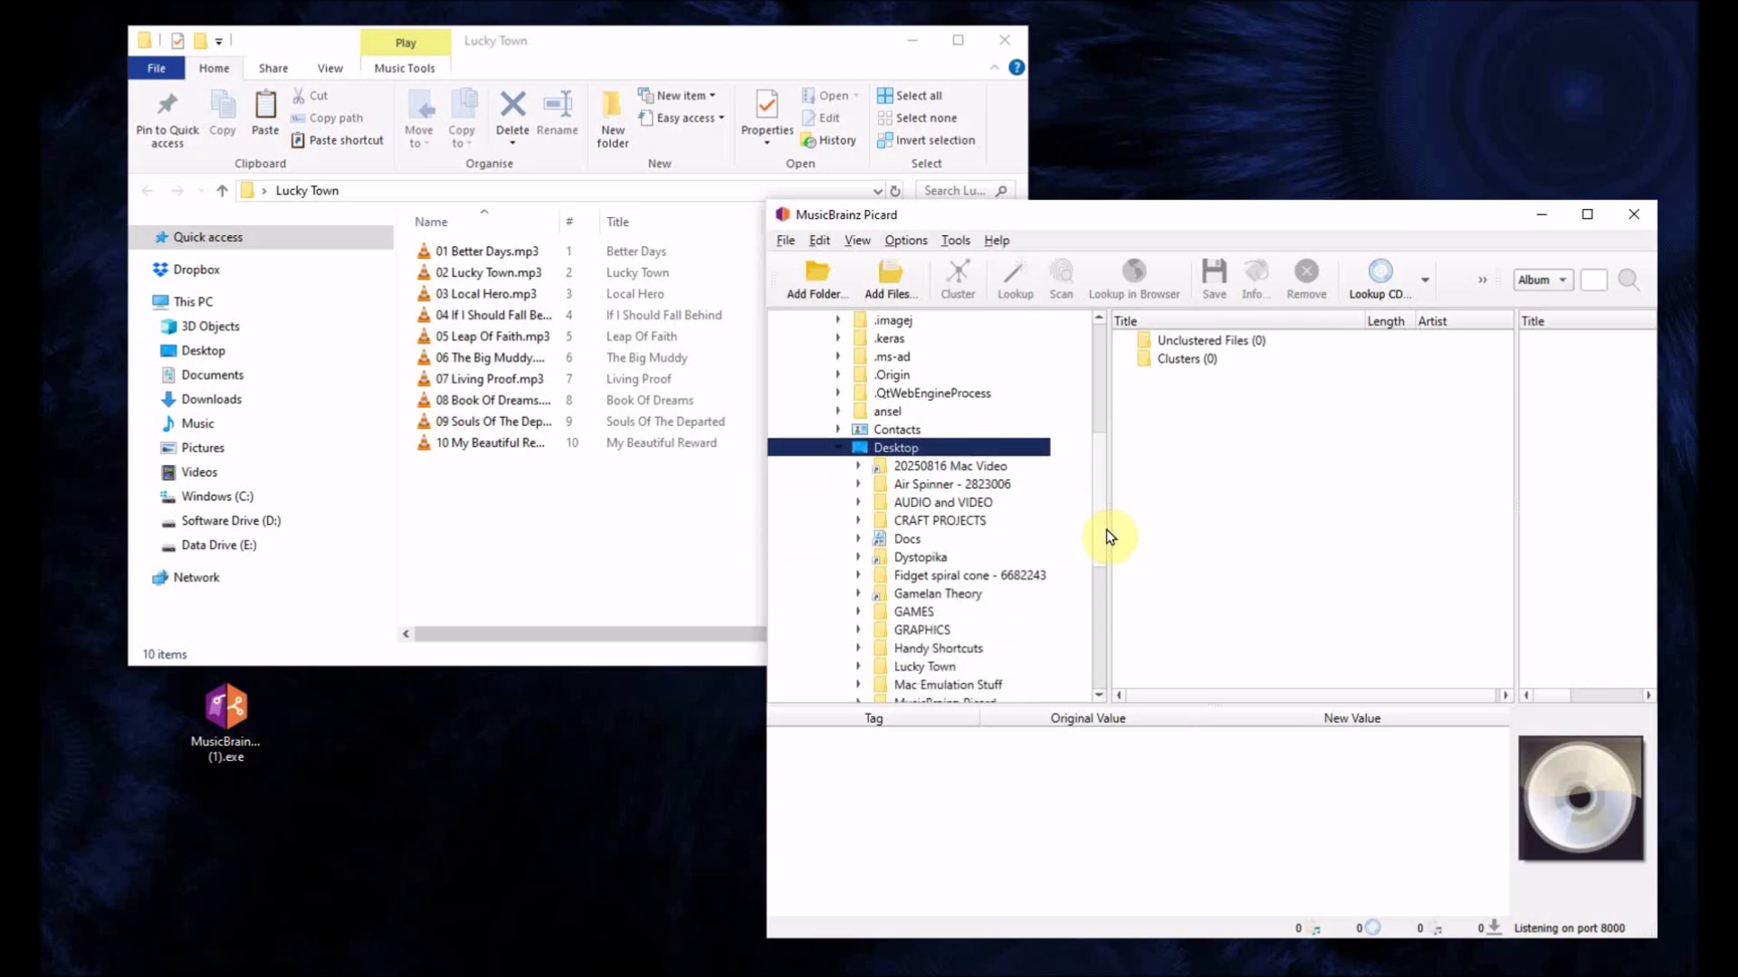
scroll(1103, 543, "down", 1)
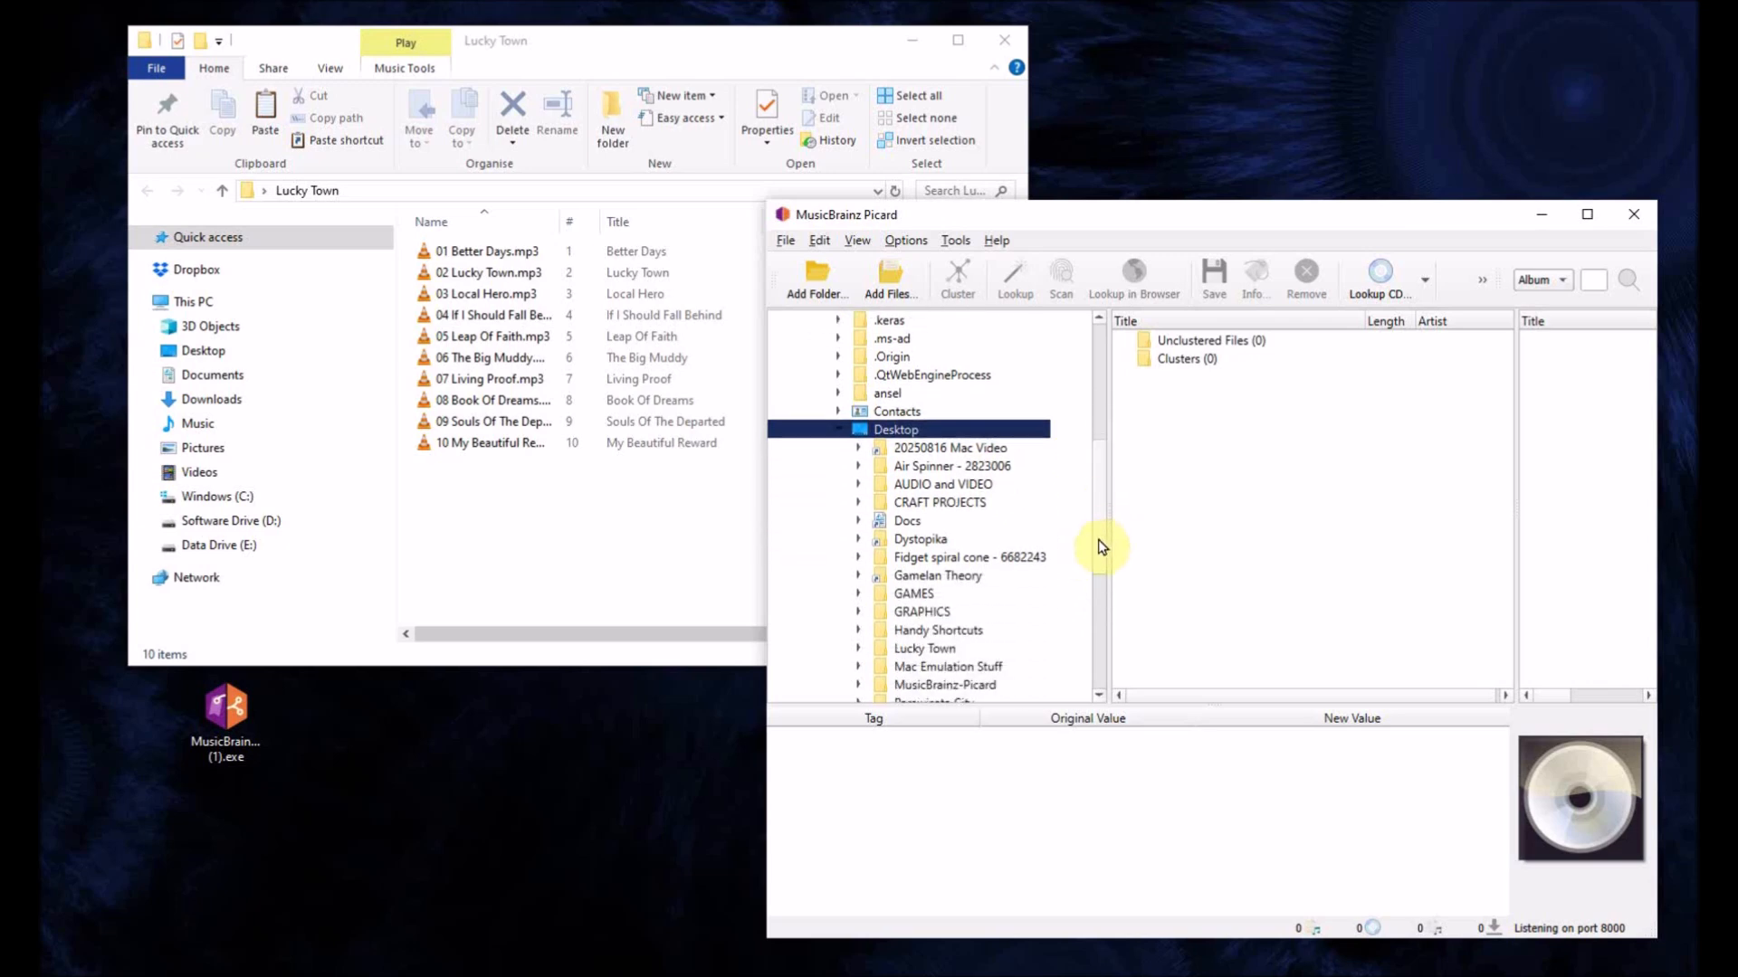
scroll(1097, 546, "down", 2)
scroll(1095, 547, "down", 1)
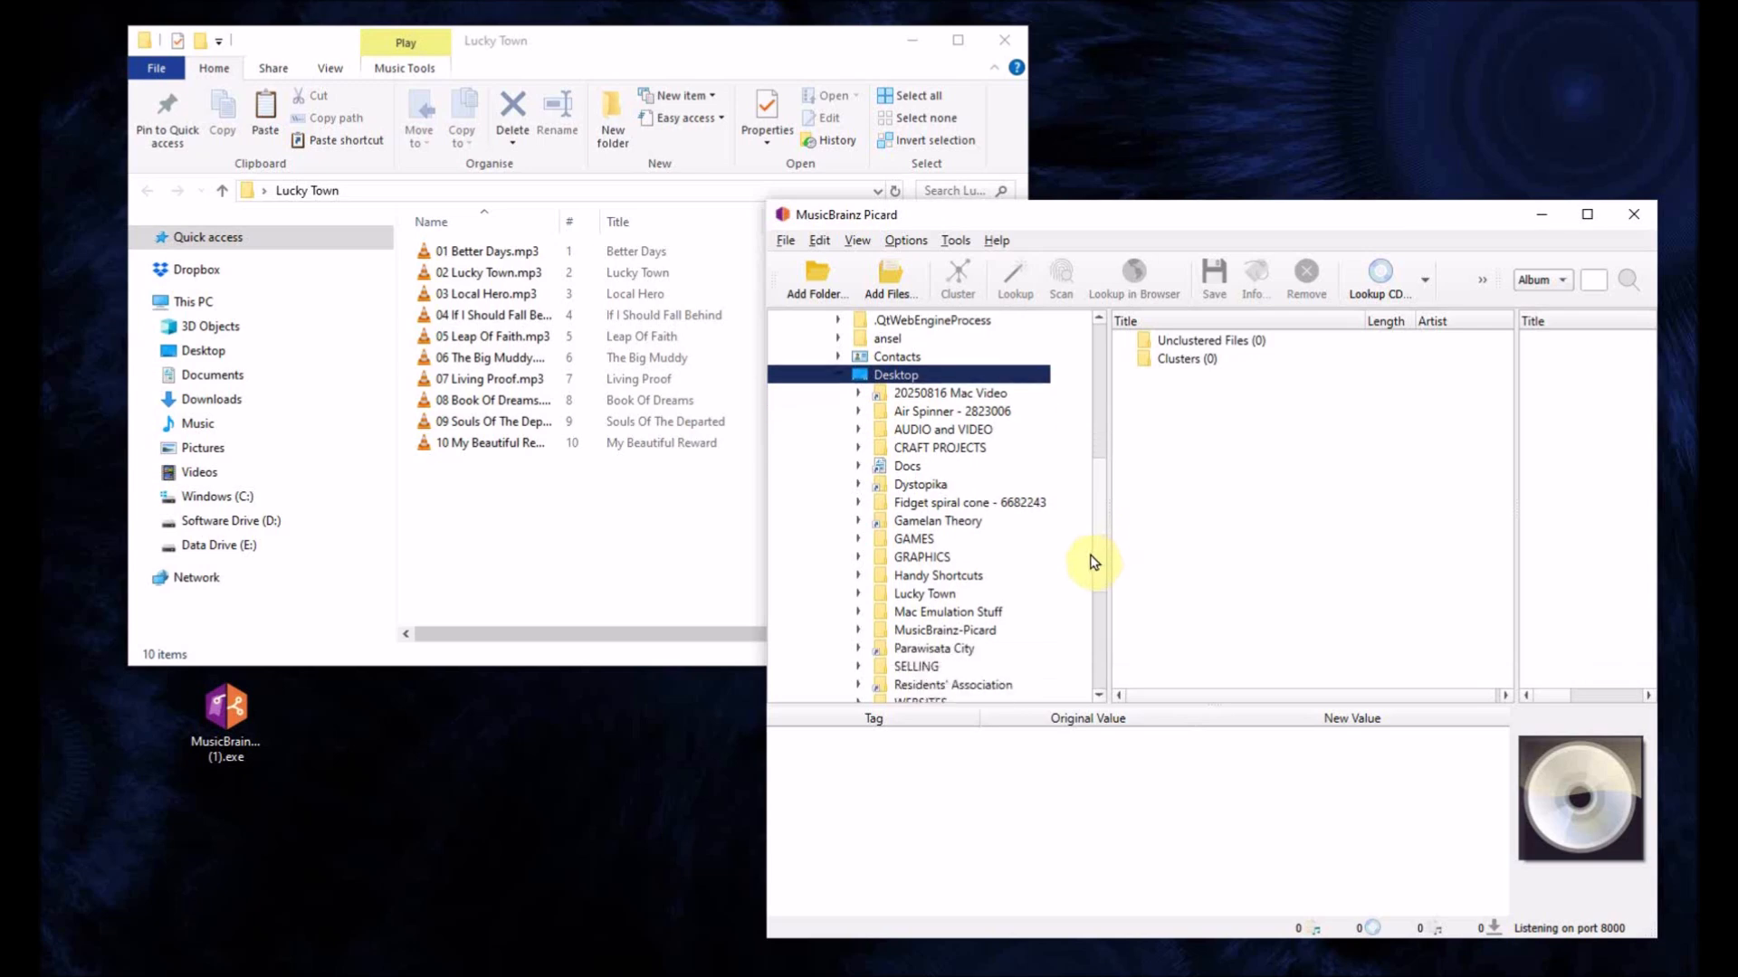
left_click(859, 594)
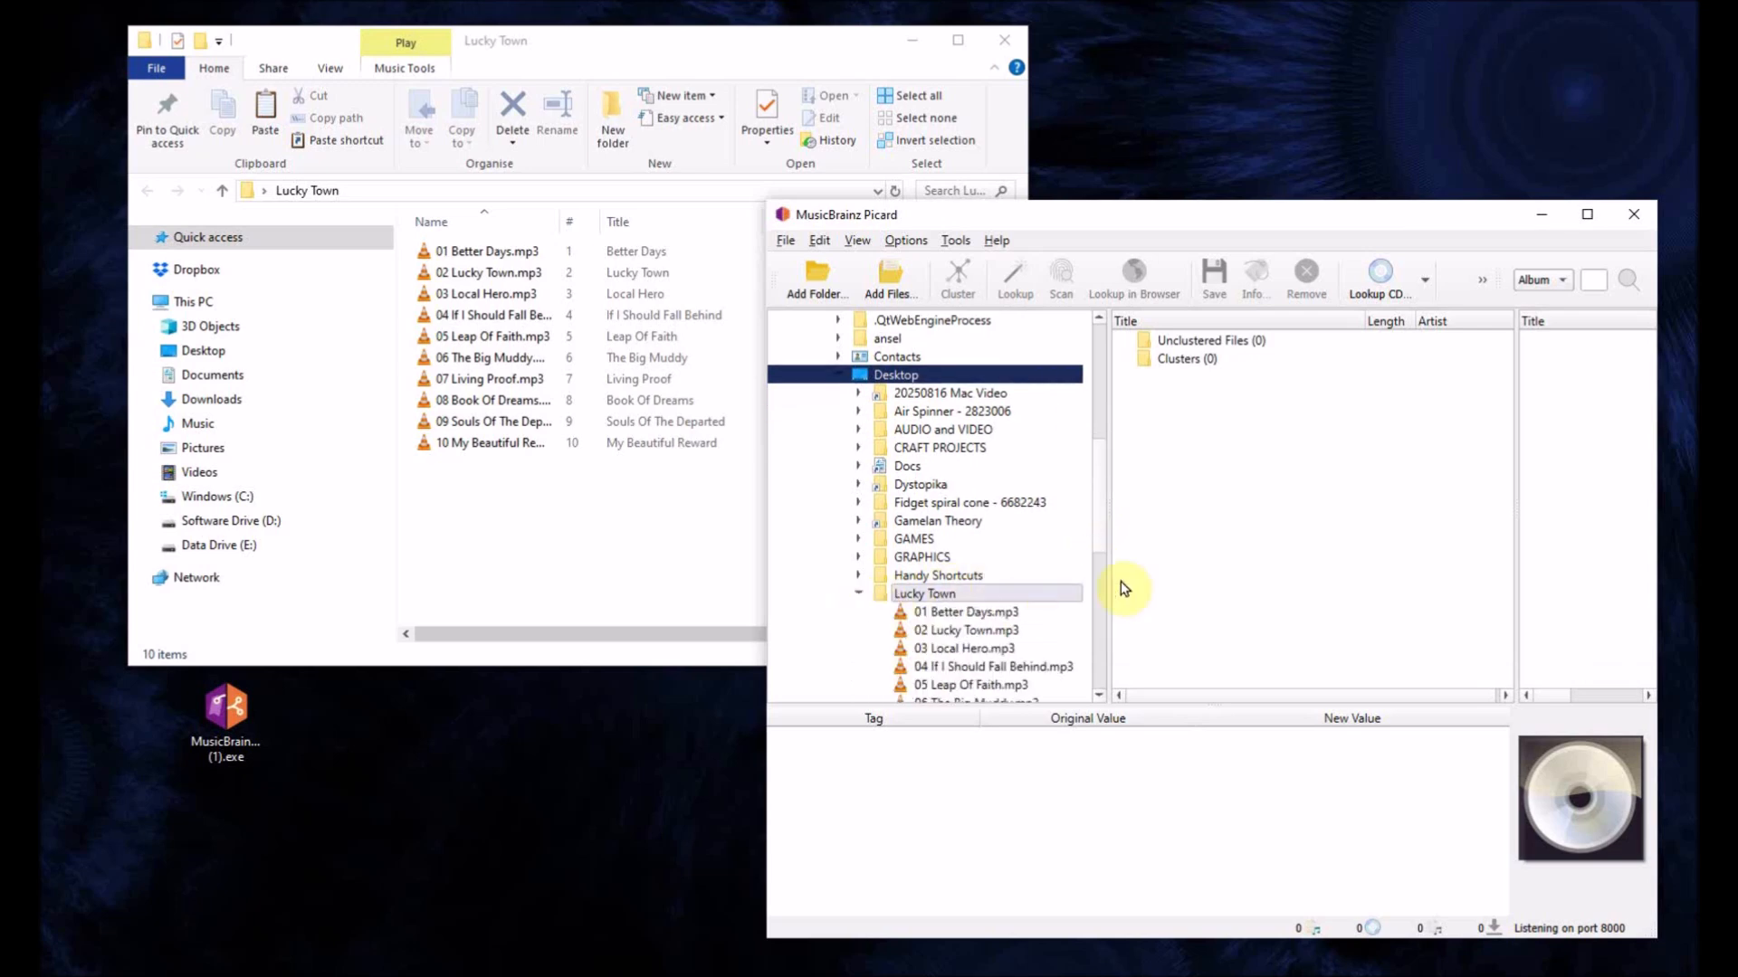
left_click_drag(1104, 531, 1100, 600)
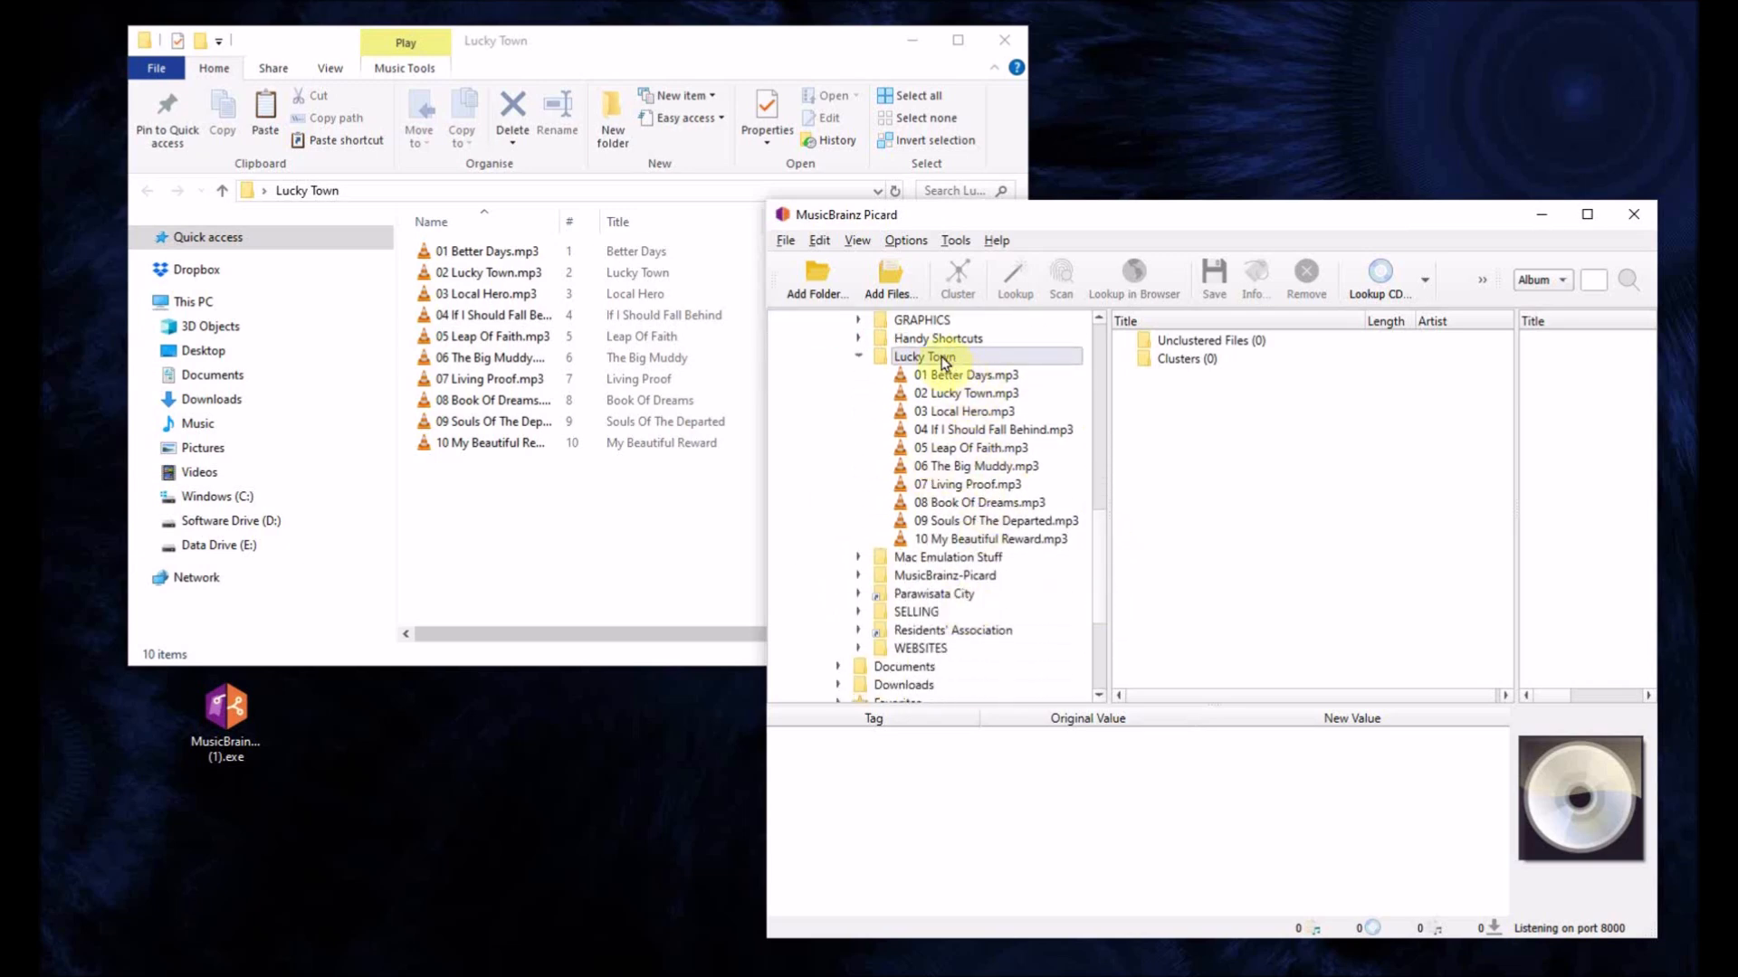
left_click_drag(959, 358, 1326, 501)
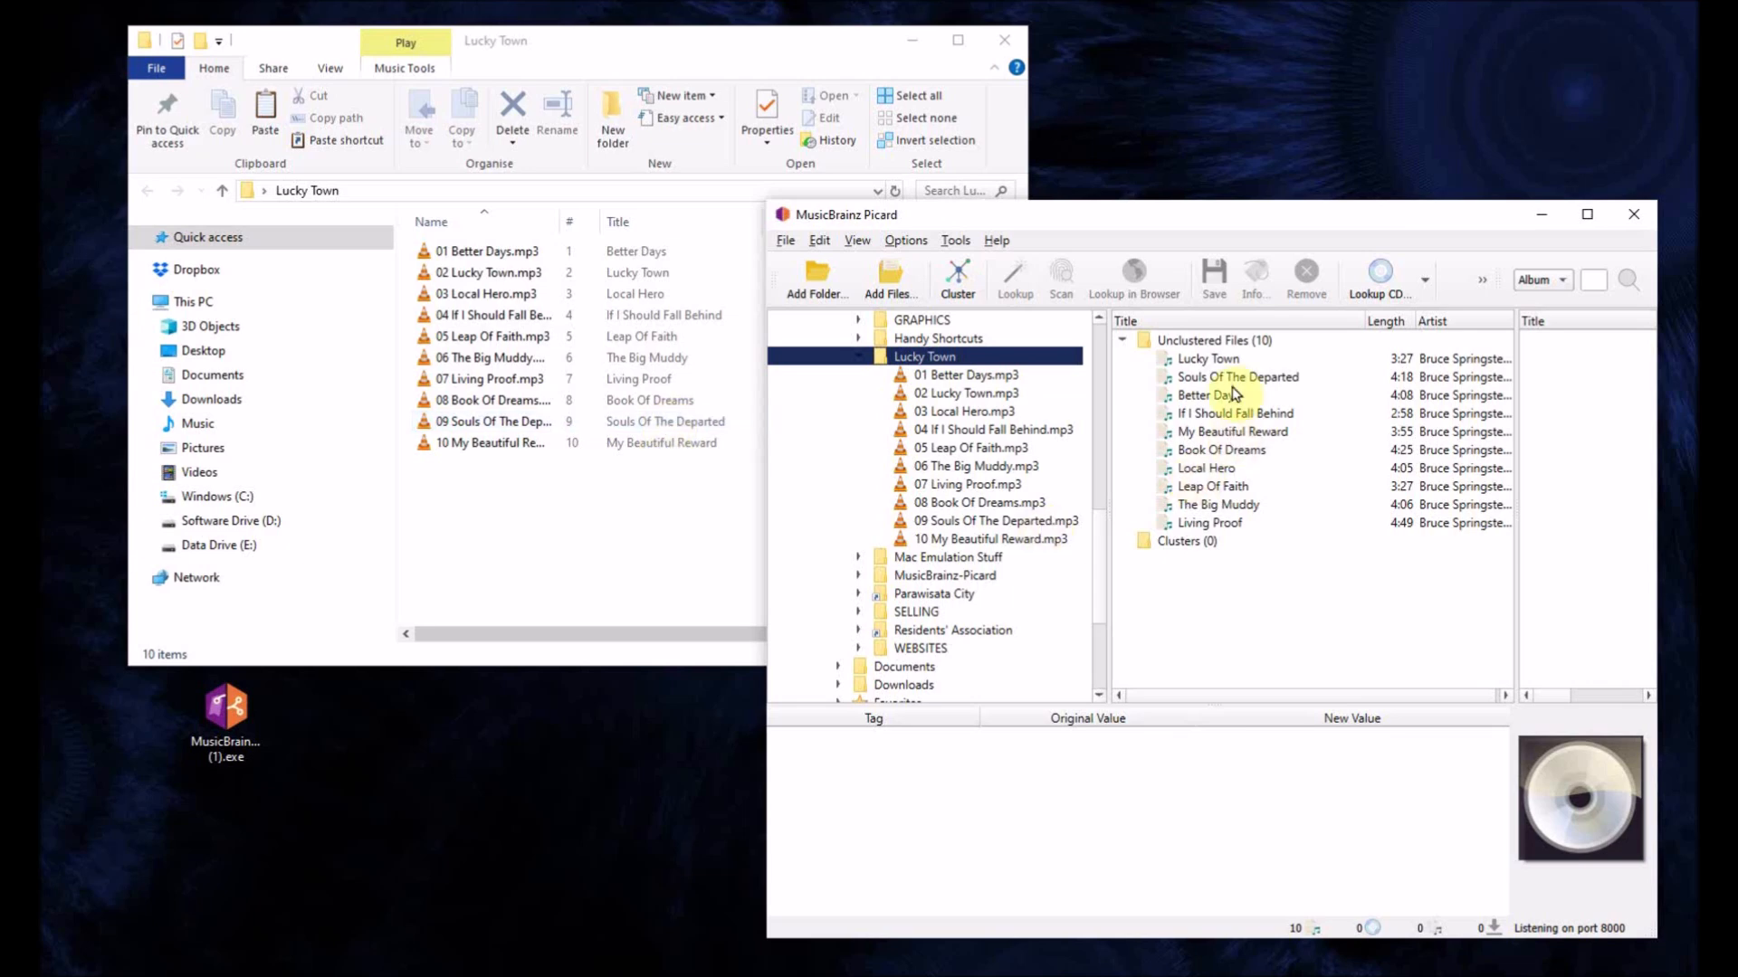
- Select all ten Lucky Town tracks, preview converting their file names to tags with the format %title%, and apply the conversion
left_click(1236, 360)
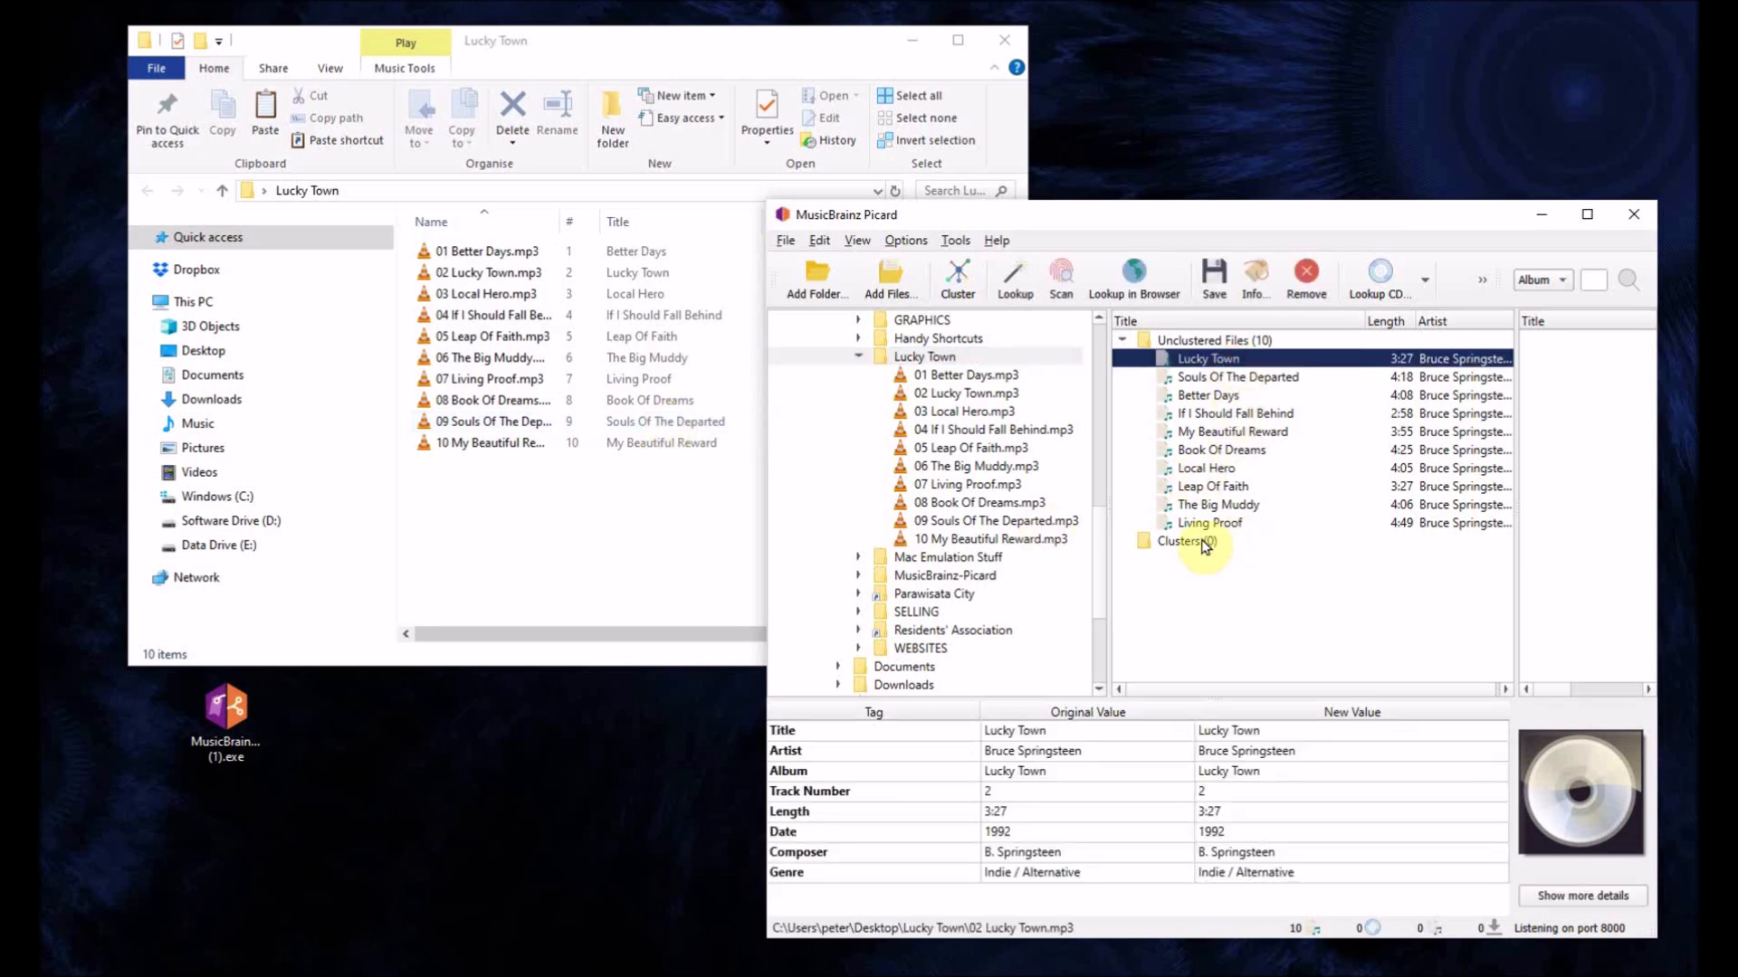
left_click(1240, 527, "shift")
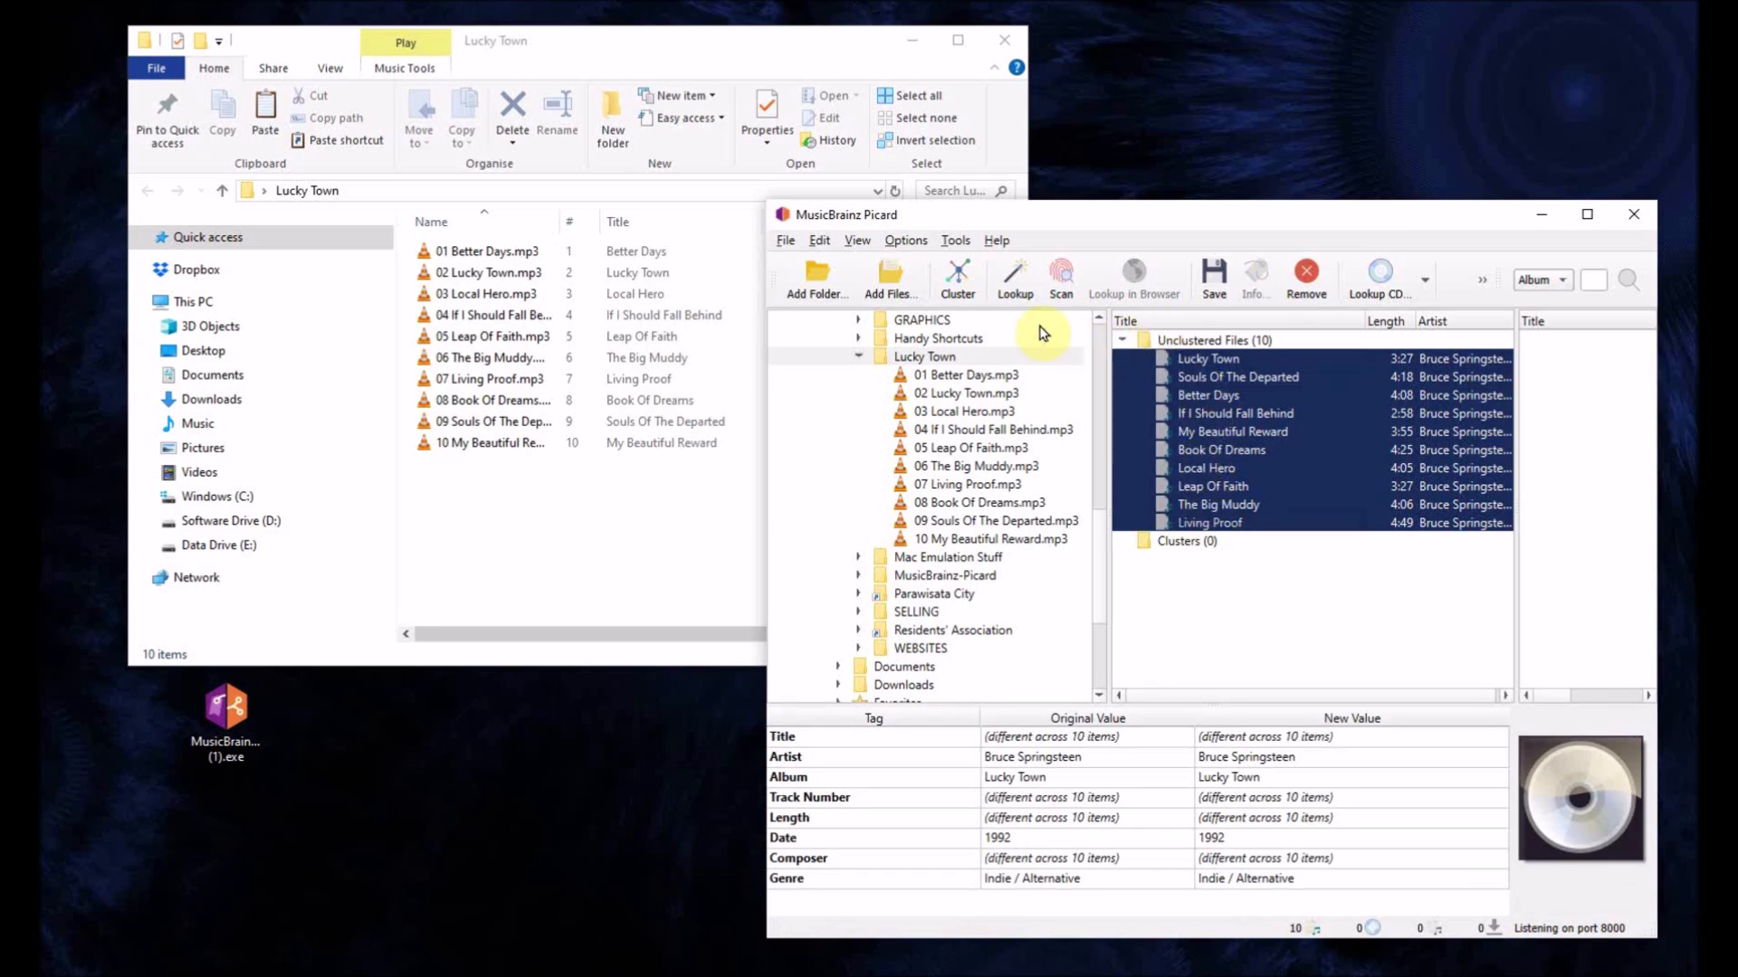
left_click(956, 240)
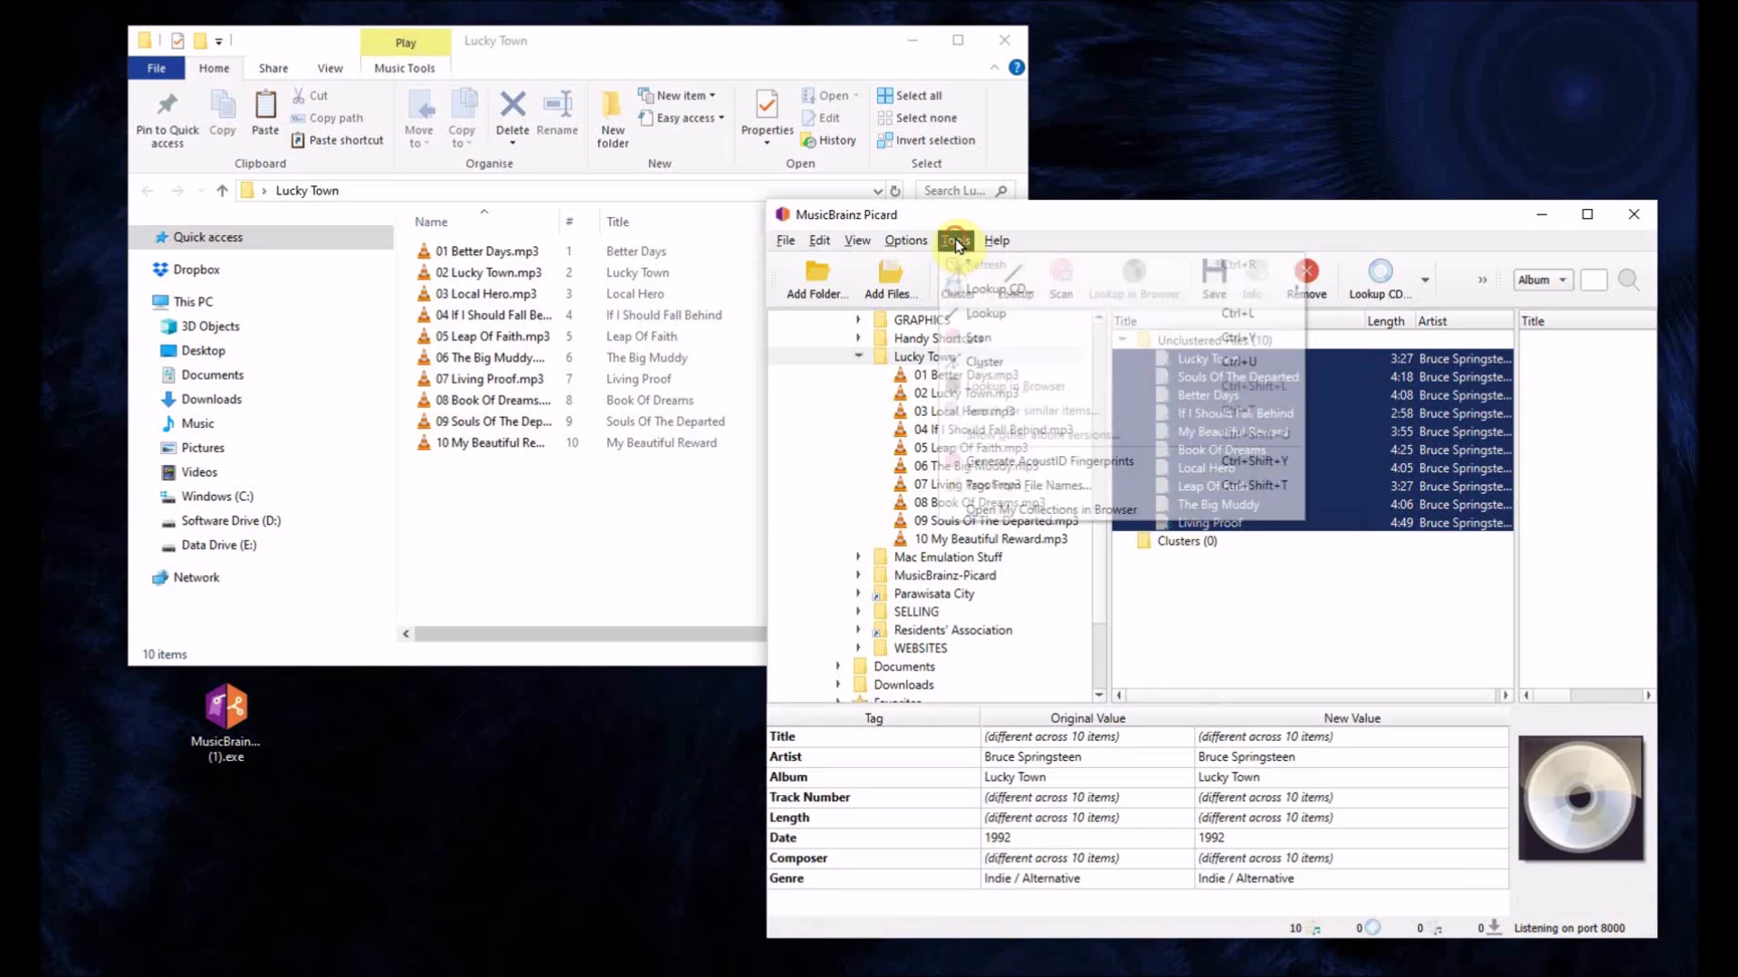
left_click(1043, 485)
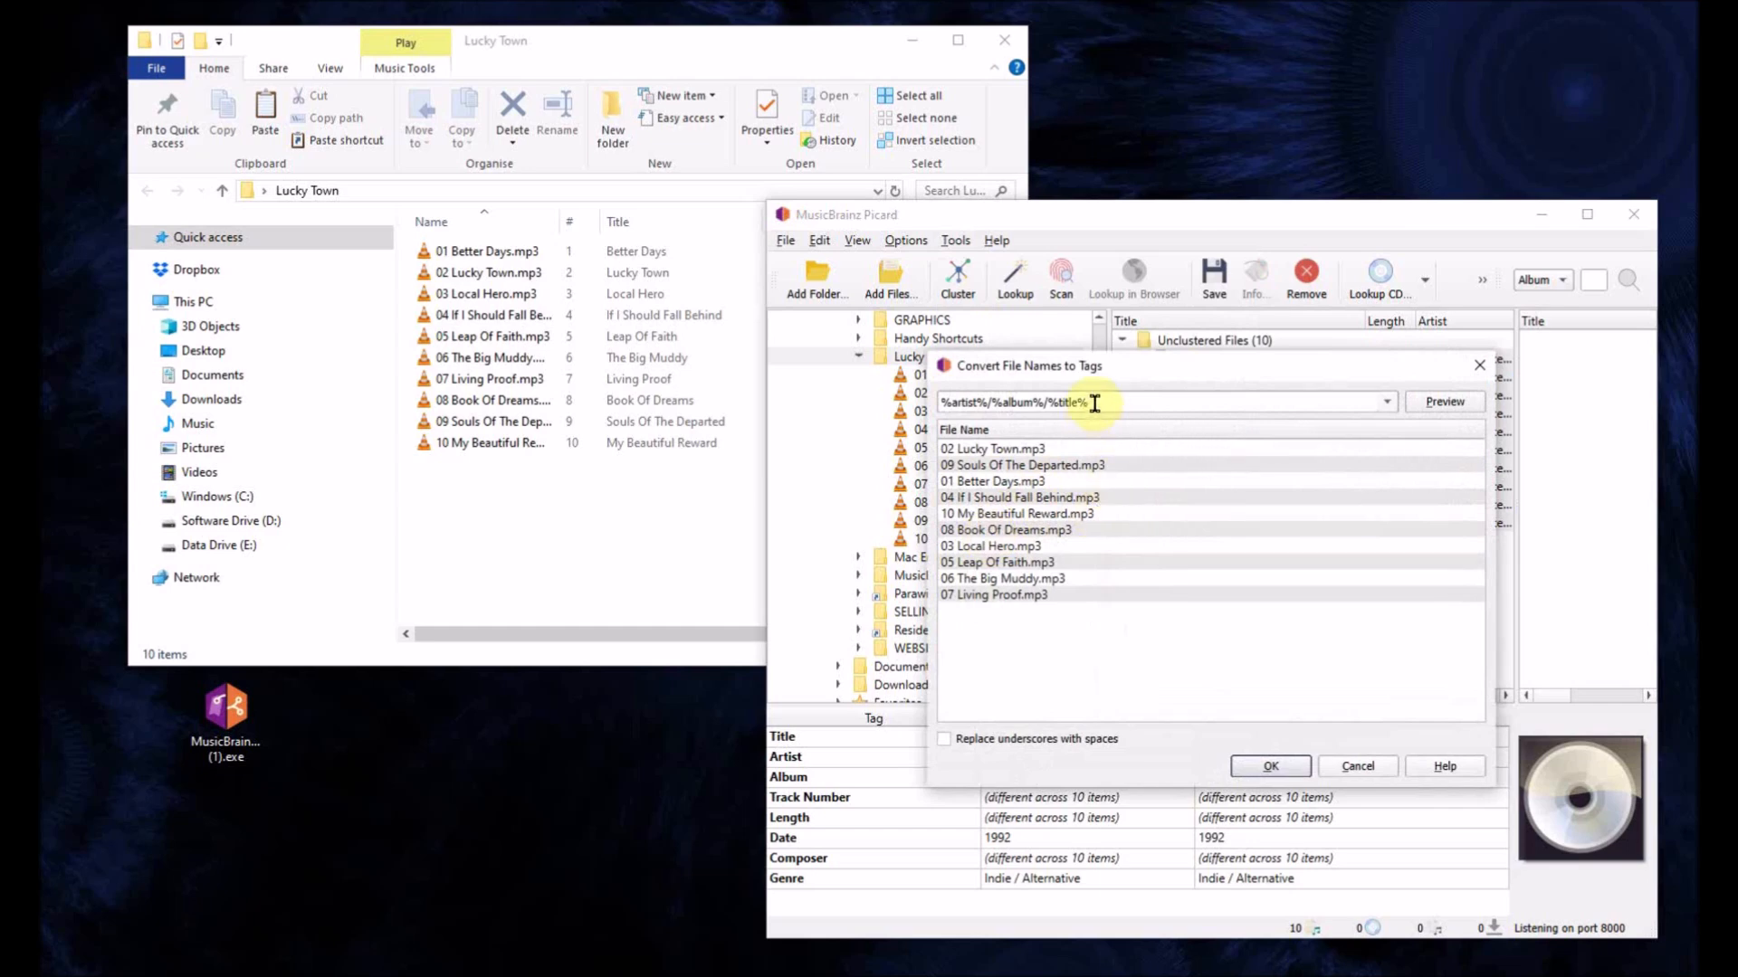
left_click_drag(1099, 402, 763, 395)
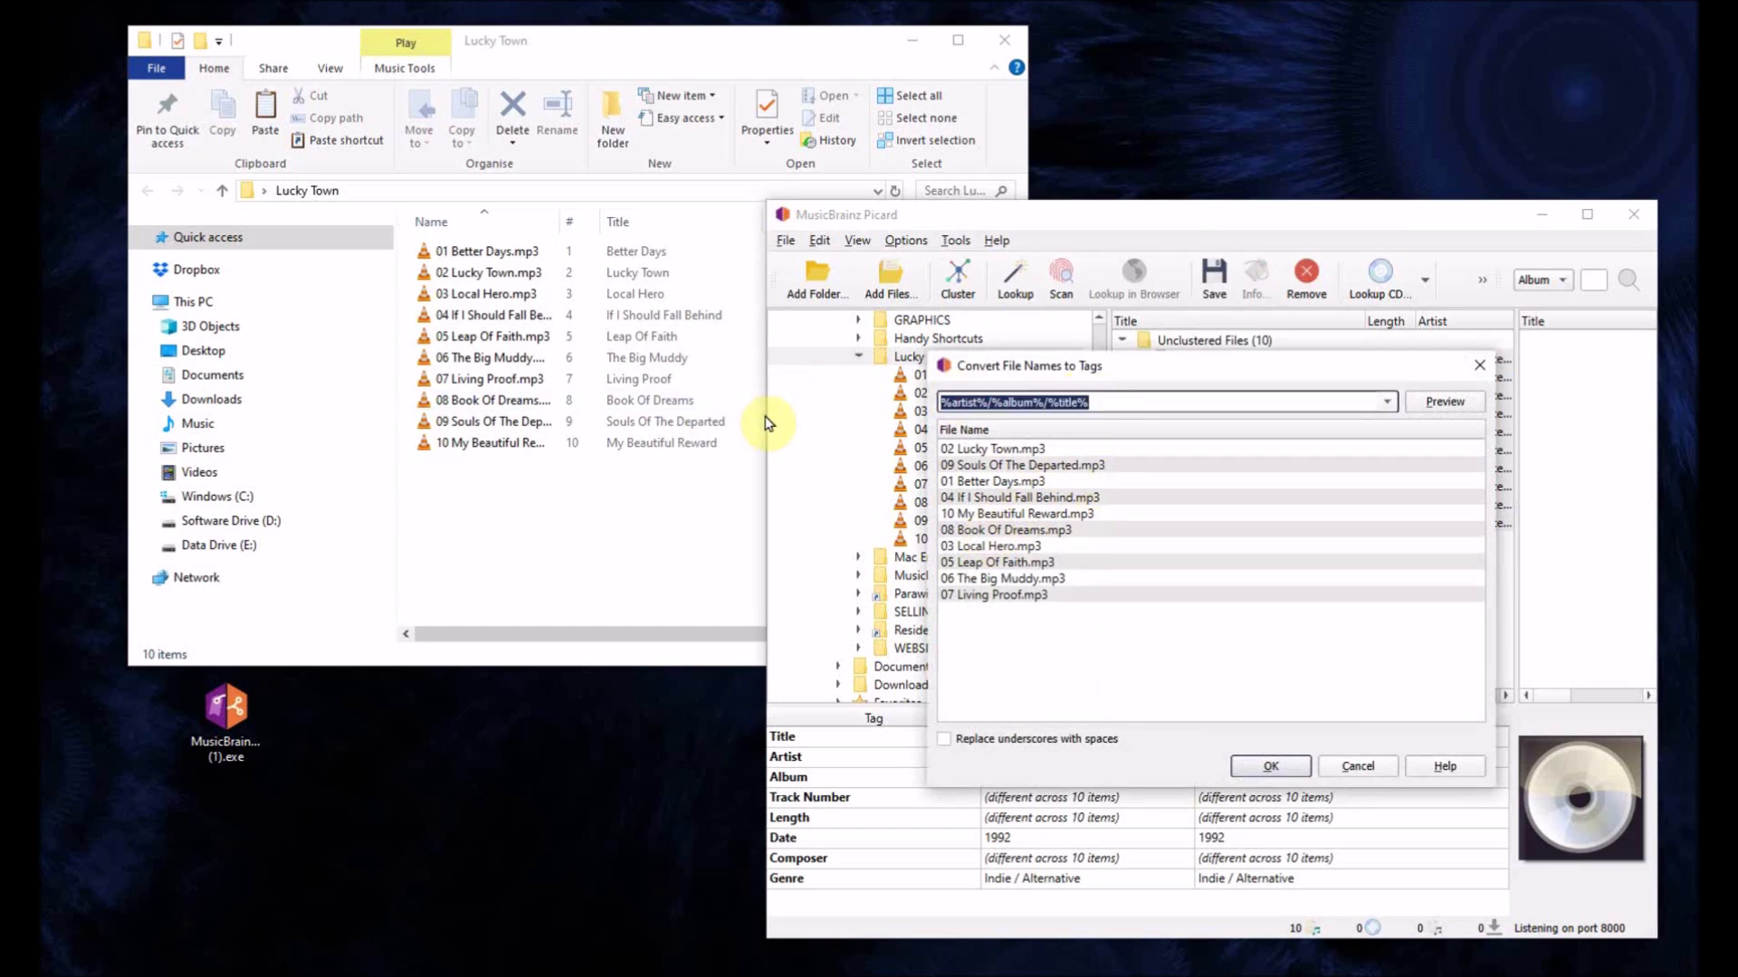
type("t")
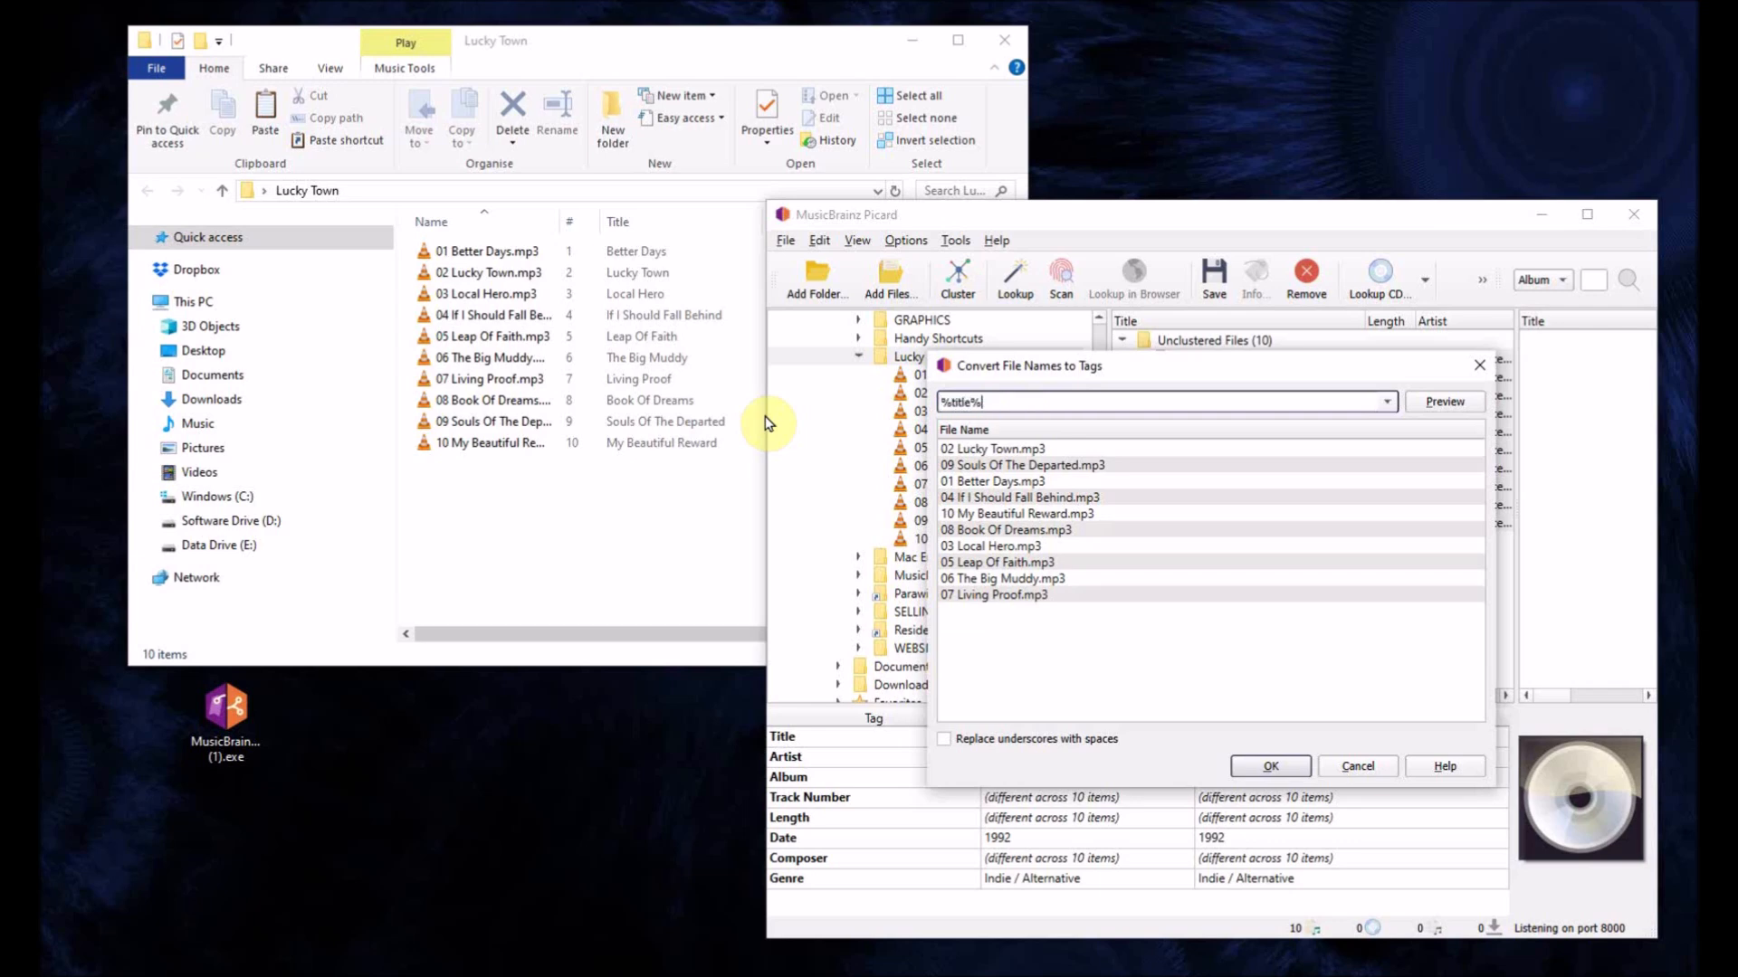
left_click(1444, 402)
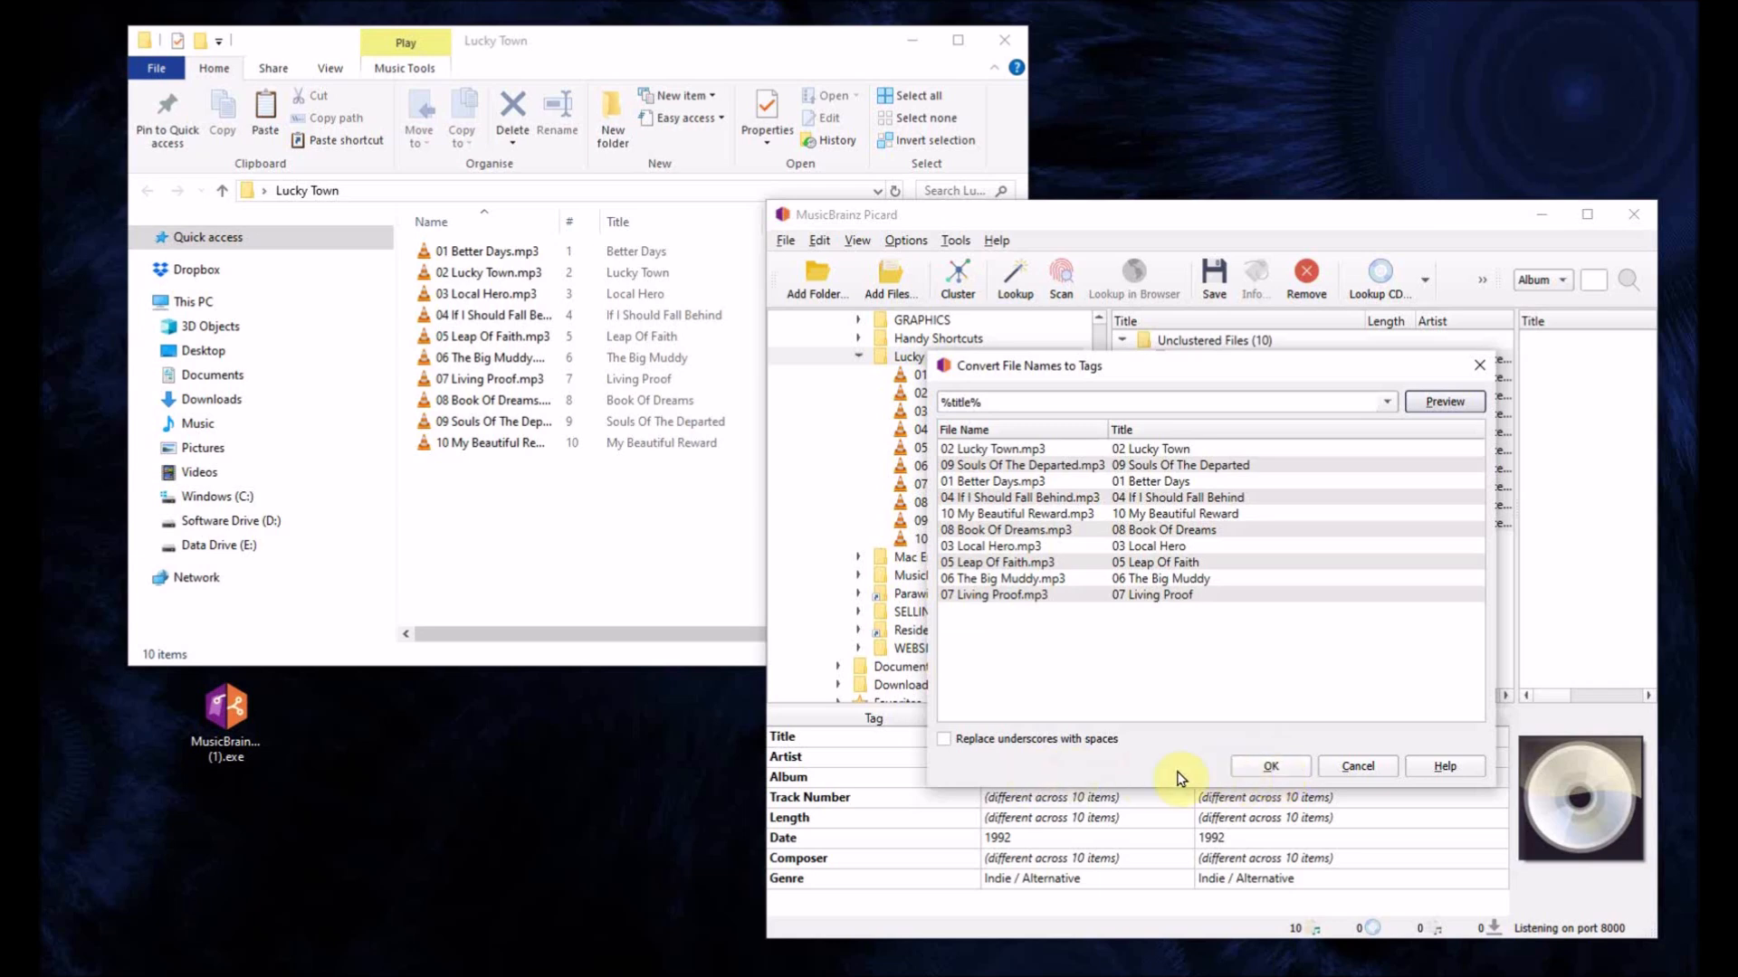
left_click(1272, 767)
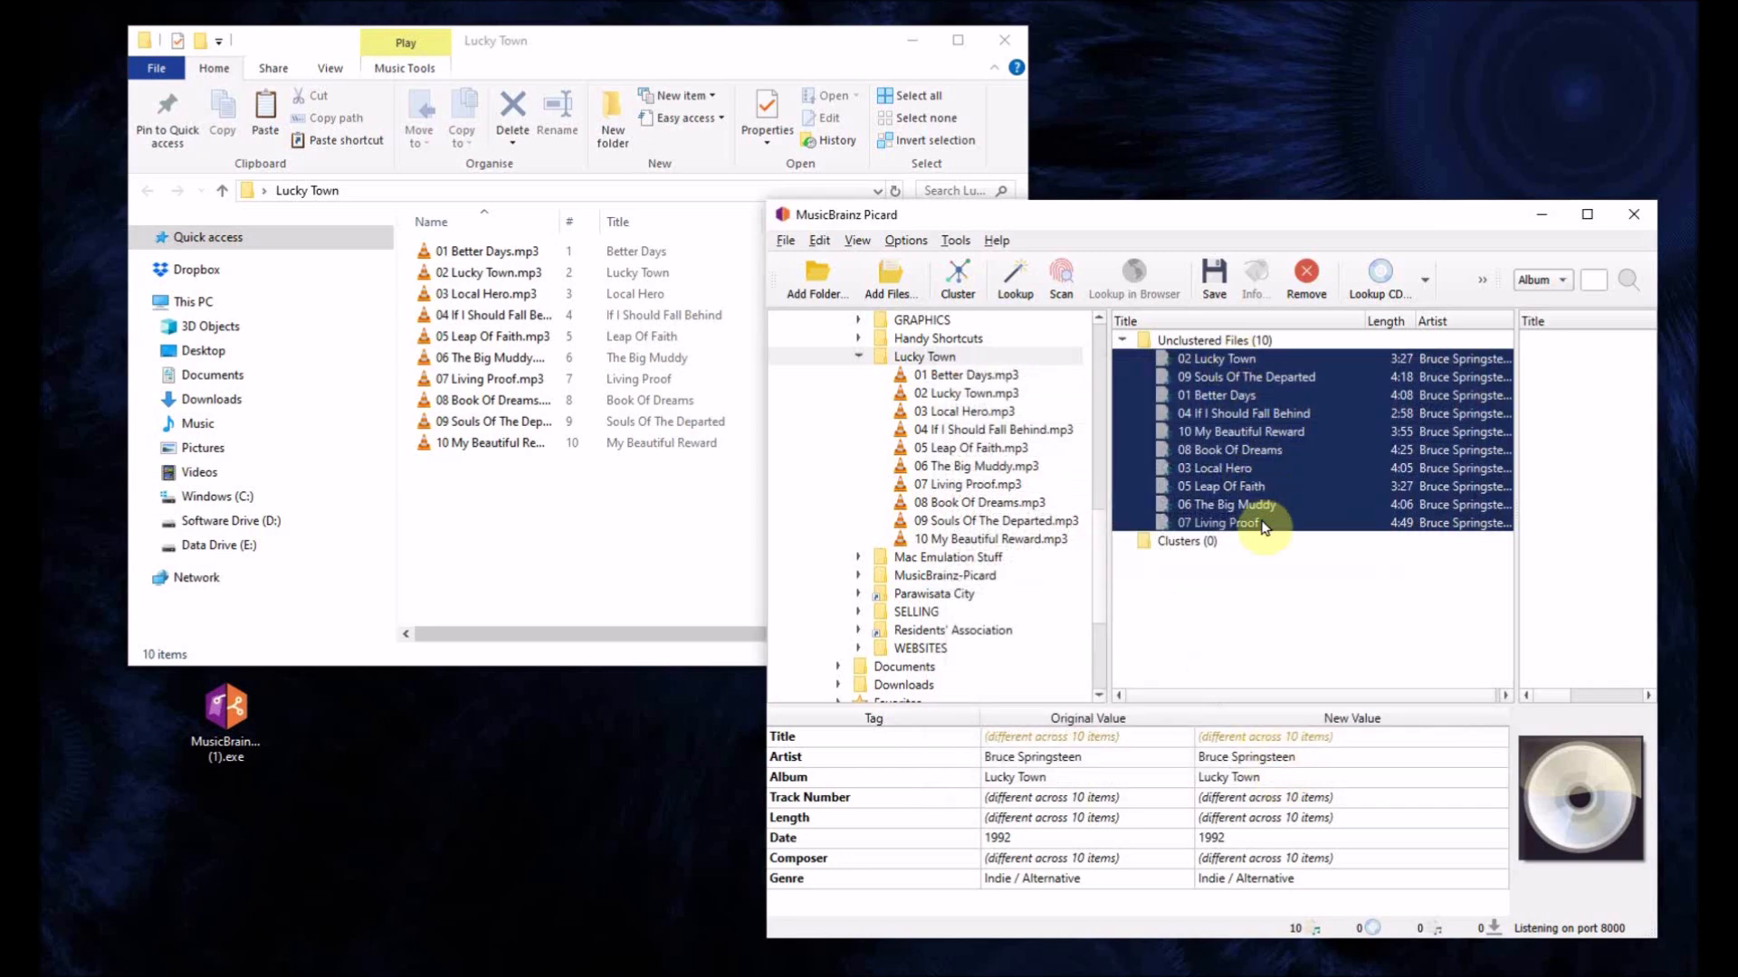
- Save the new title tags to the ten Lucky Town files, accepting the overwrite of existing metadata
left_click(1217, 286)
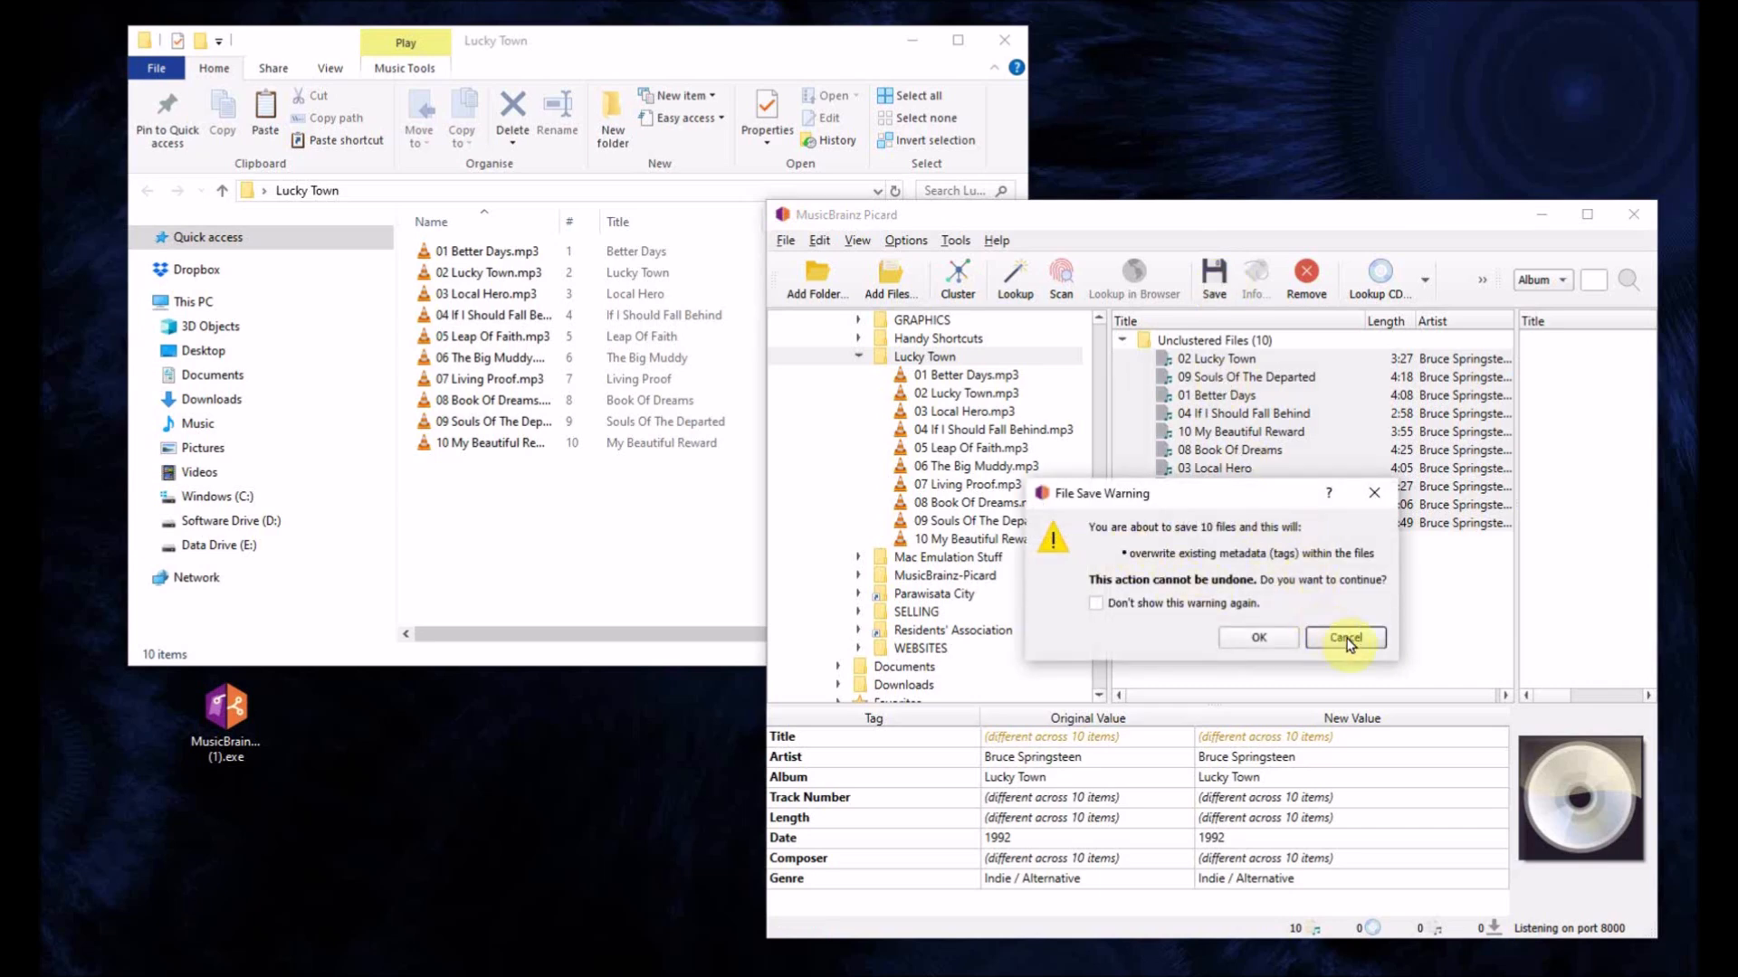
left_click(1283, 643)
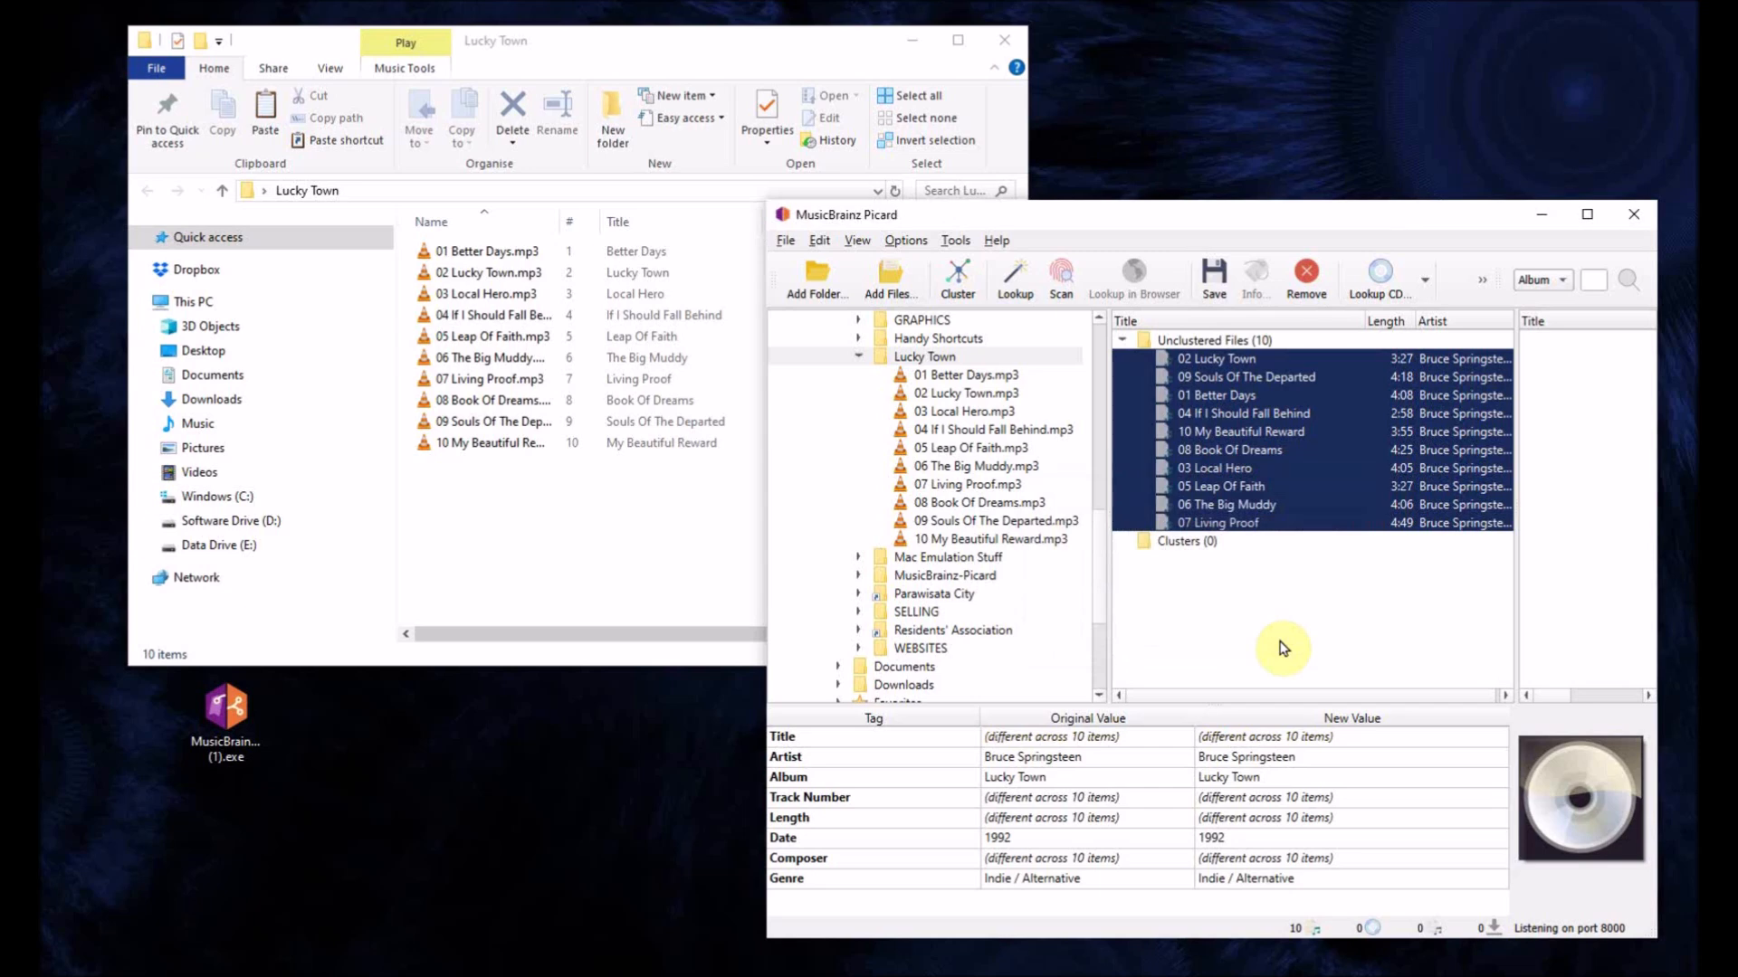